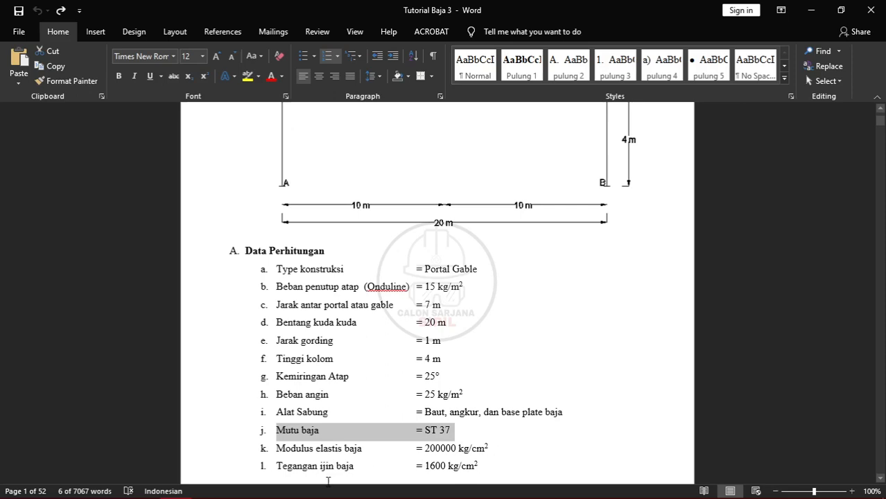
- Review the allowable steel stress (Tegangan ijin baja) and the gable frame sketch in the specification document
click(425, 467)
shift+click(530, 469)
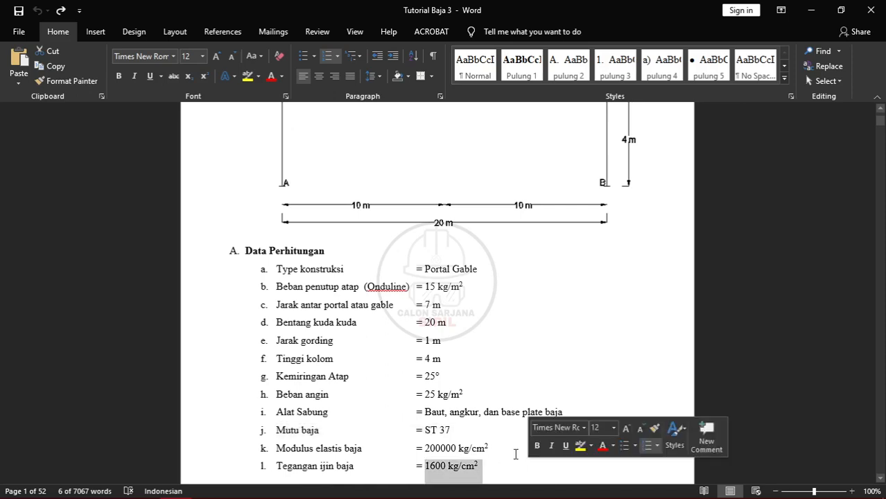
scroll(504, 352, up, 3)
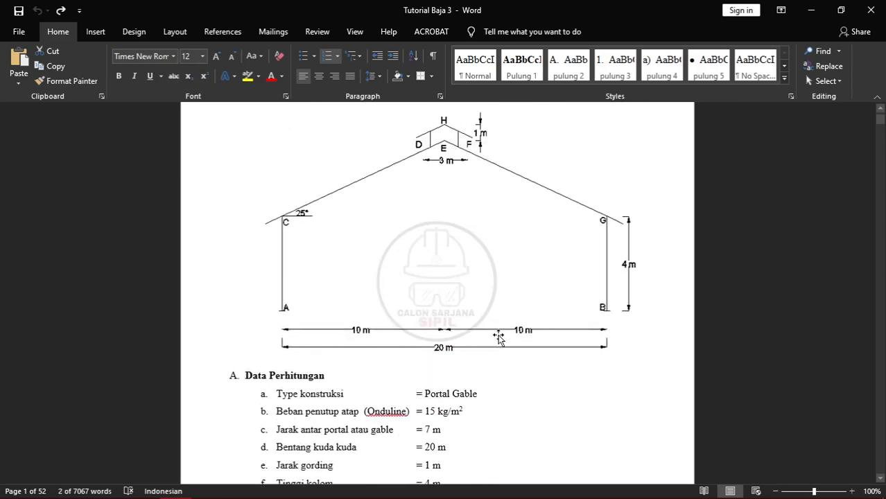
scroll(489, 335, up, 1)
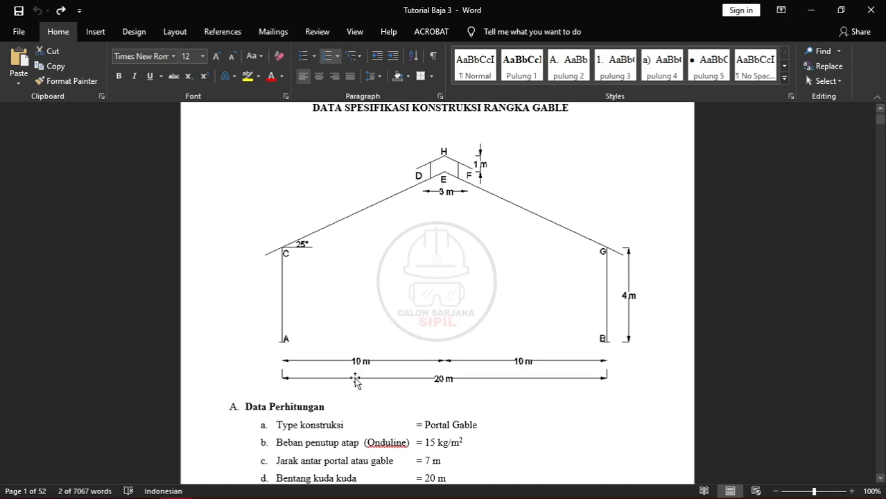
- Switch to AutoCAD 2018 and start a new blank drawing
mouse_move(214, 498)
mouse_move(144, 486)
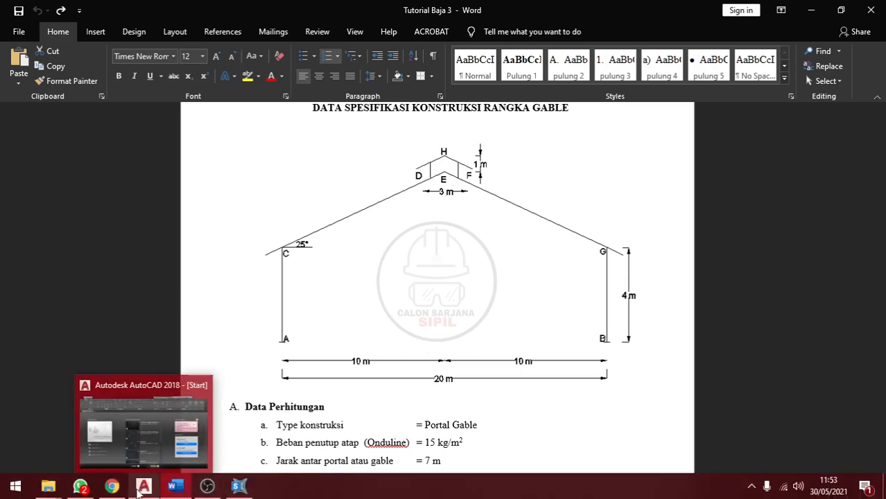
click(152, 437)
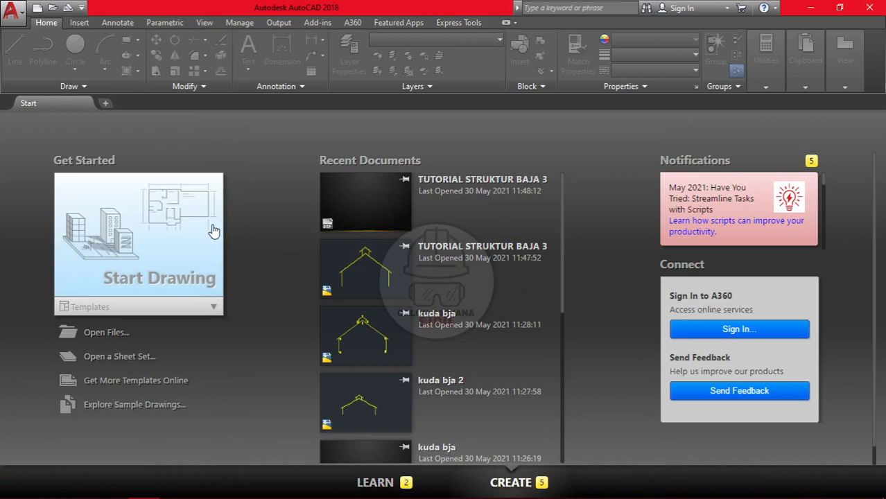
click(139, 229)
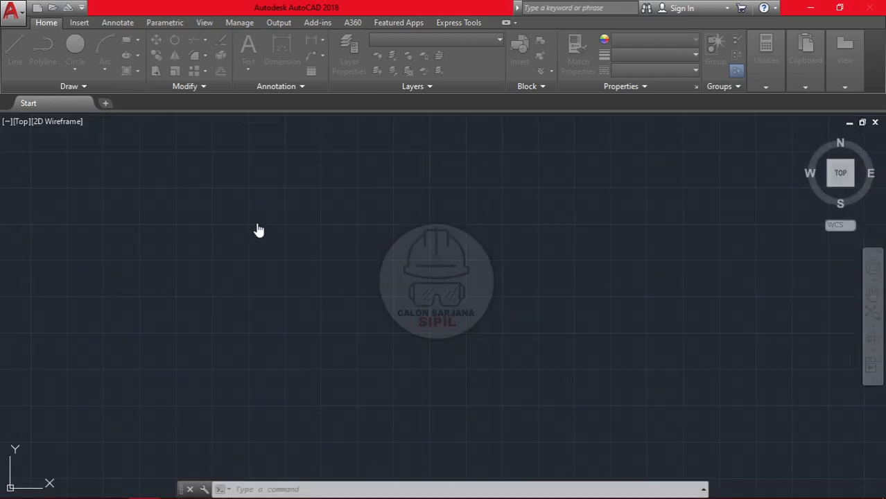
scroll(252, 289, down, 4)
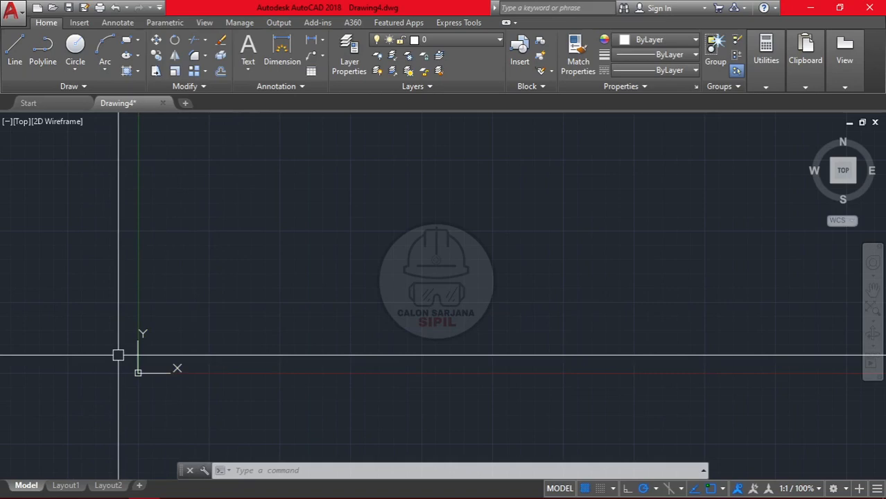
scroll(154, 366, up, 8)
scroll(90, 404, up, 2)
scroll(88, 403, up, 2)
middle_drag(74, 403, 250, 377)
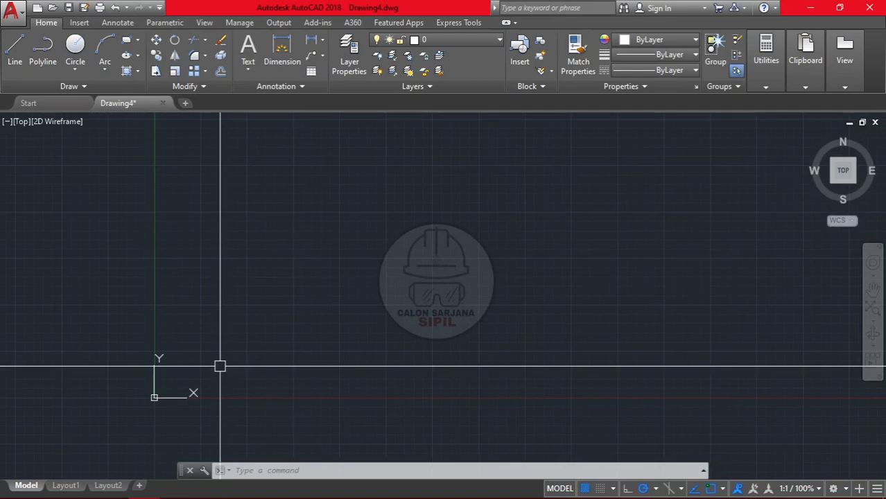
middle_drag(219, 378, 137, 417)
scroll(109, 442, up, 5)
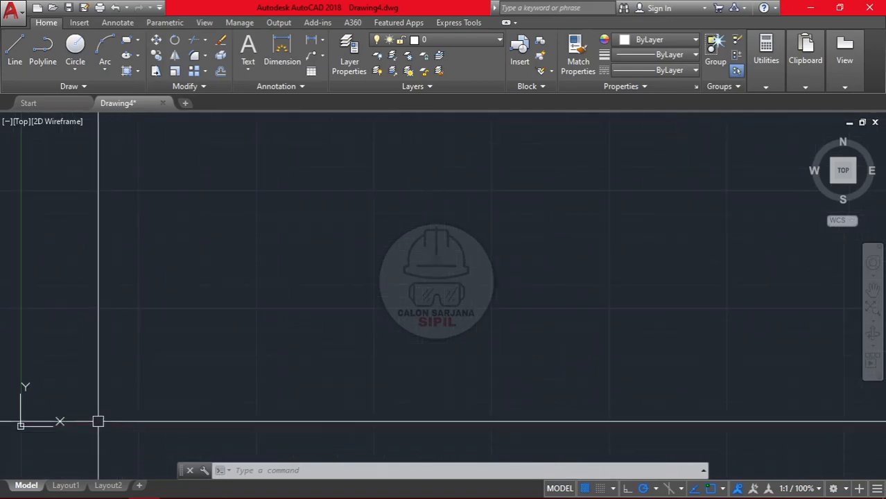
middle_drag(77, 392, 77, 426)
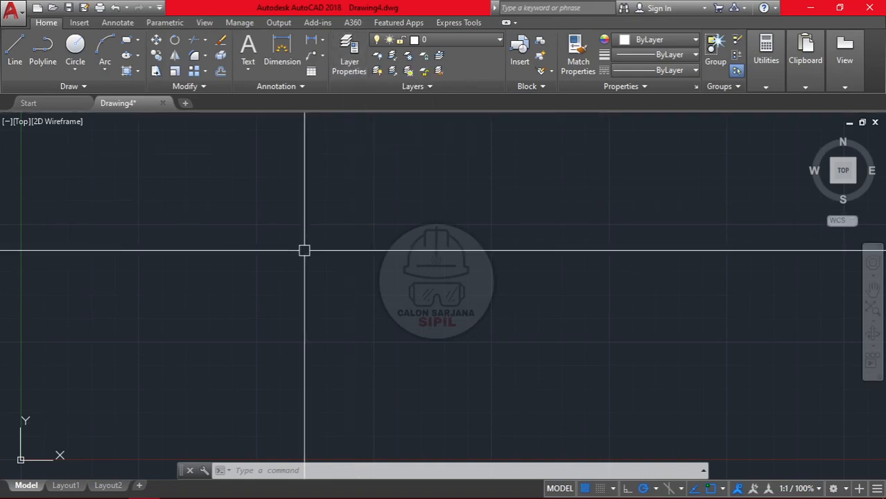
- Configure the drawing units to meters for inserted content, with a length precision of 0.00
text(un)
key(Return)
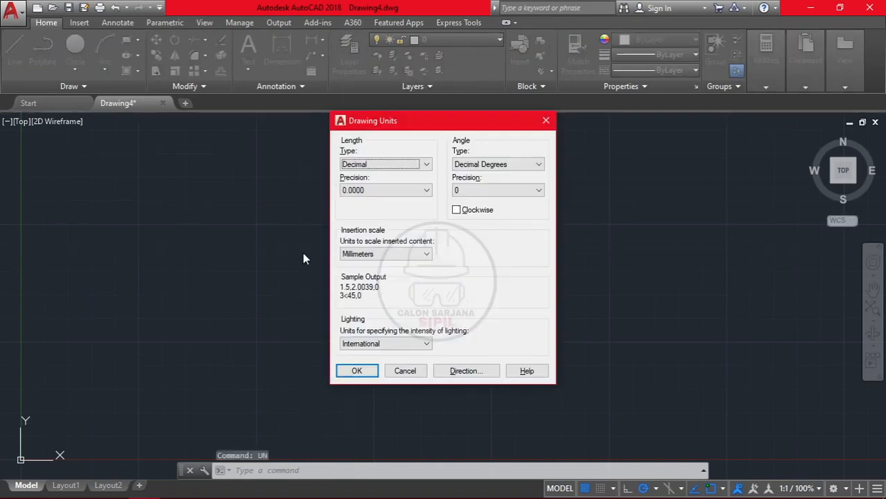
click(386, 254)
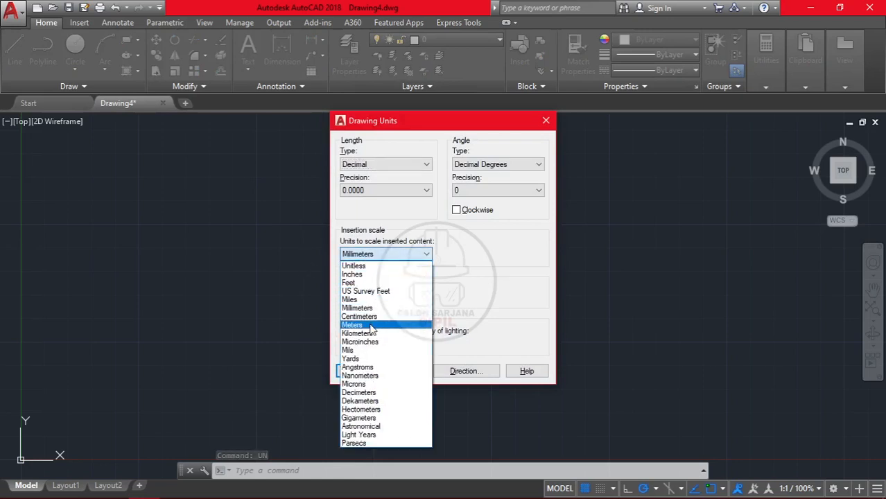
click(372, 326)
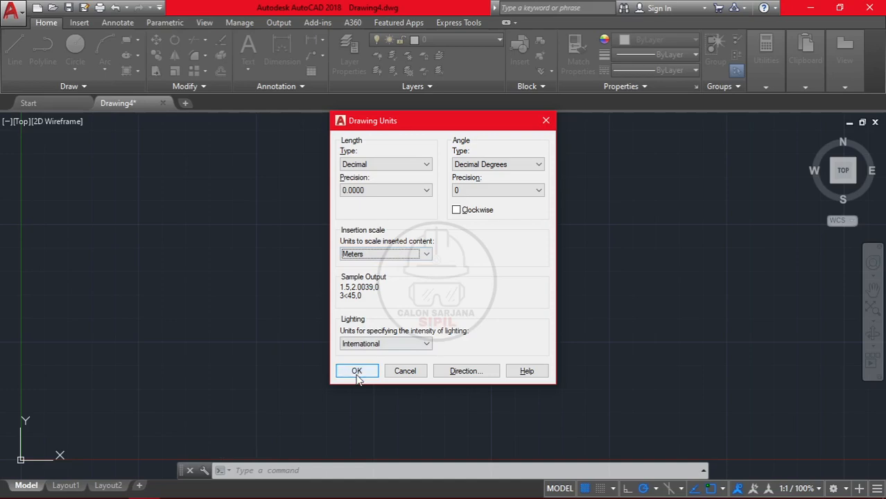
click(386, 194)
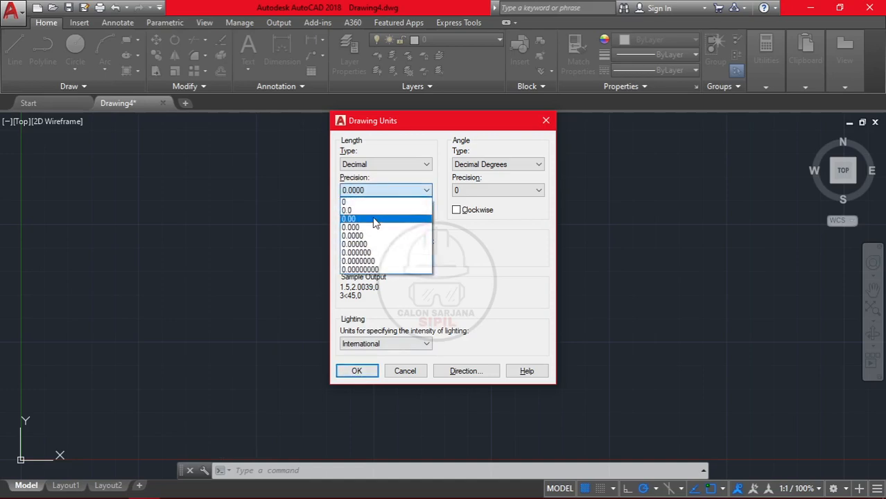
click(374, 218)
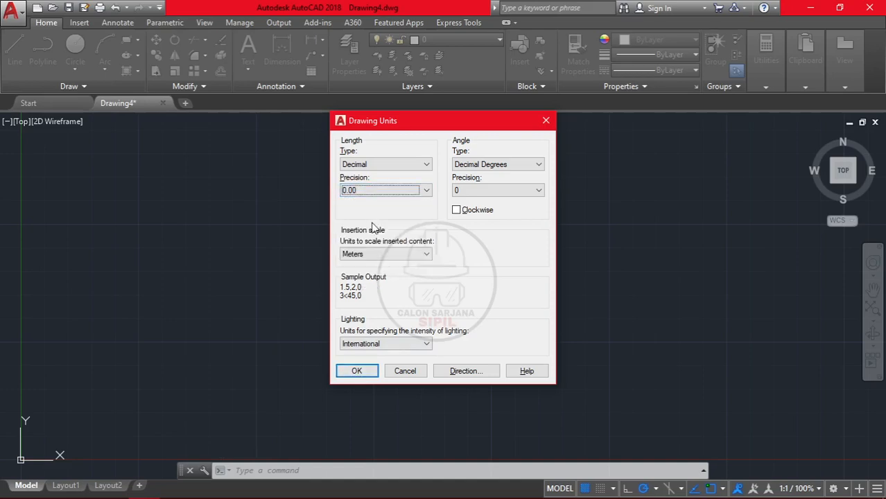
click(355, 372)
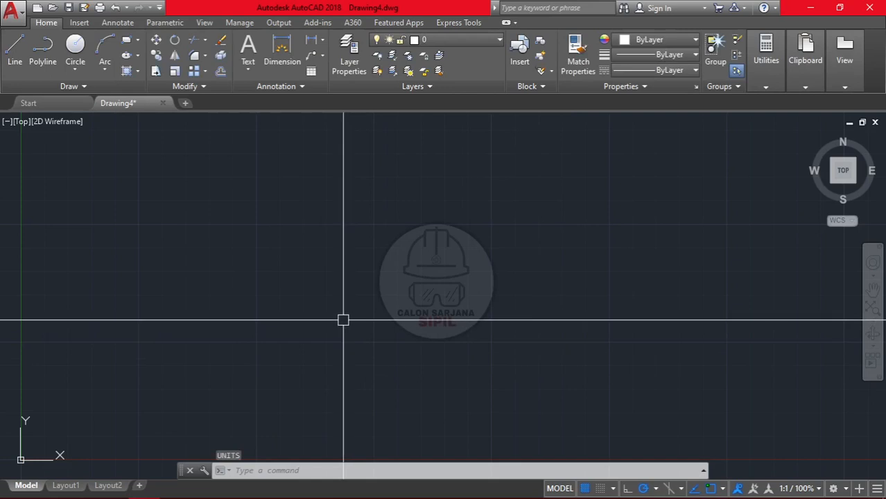
- Create a new layer named STRUKTUR and make it the current layer
click(347, 74)
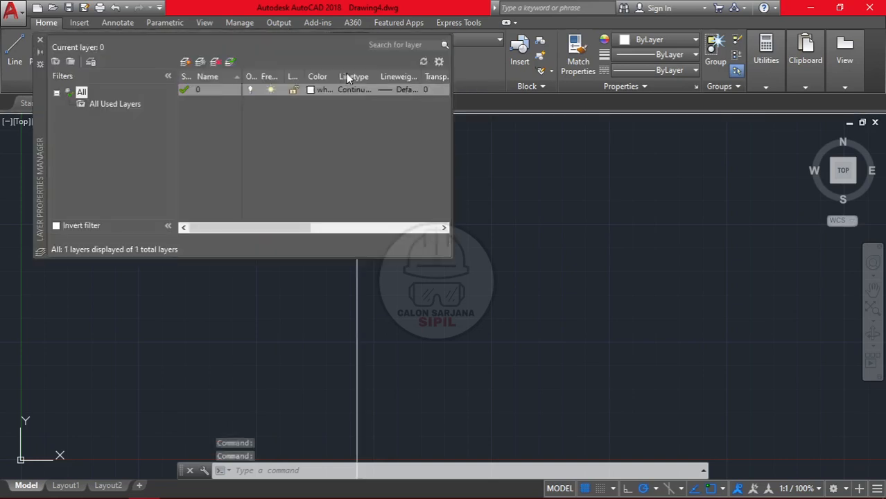
click(185, 62)
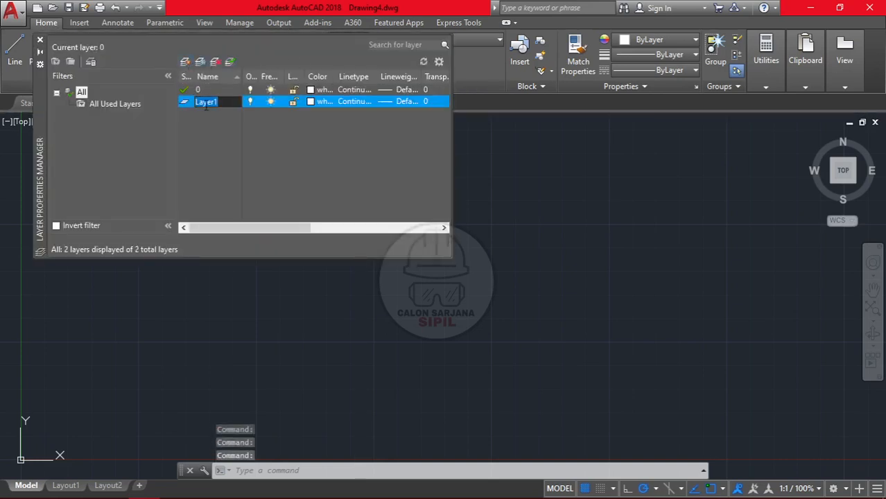
text(STRUKTUR)
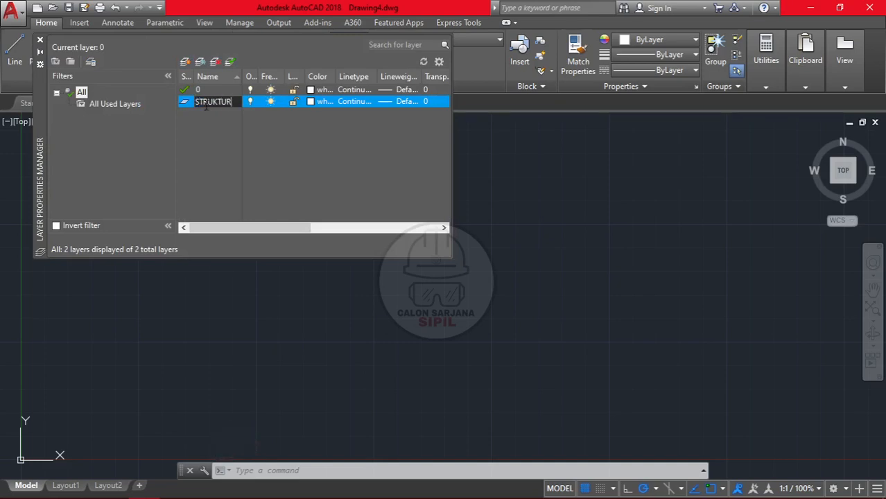
key(Return)
double_click(185, 102)
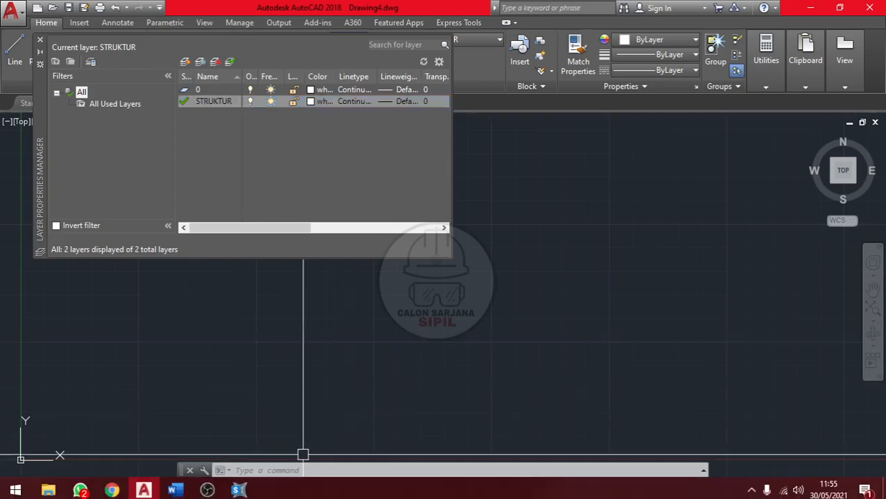
click(238, 486)
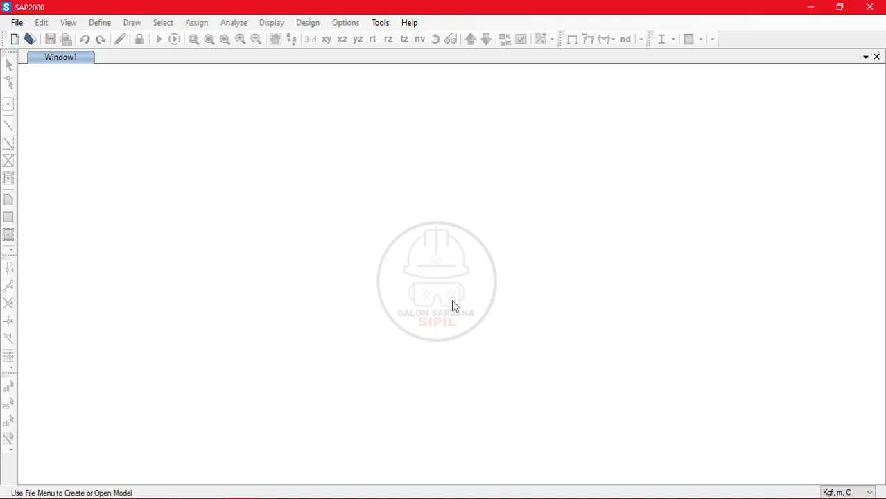
click(810, 8)
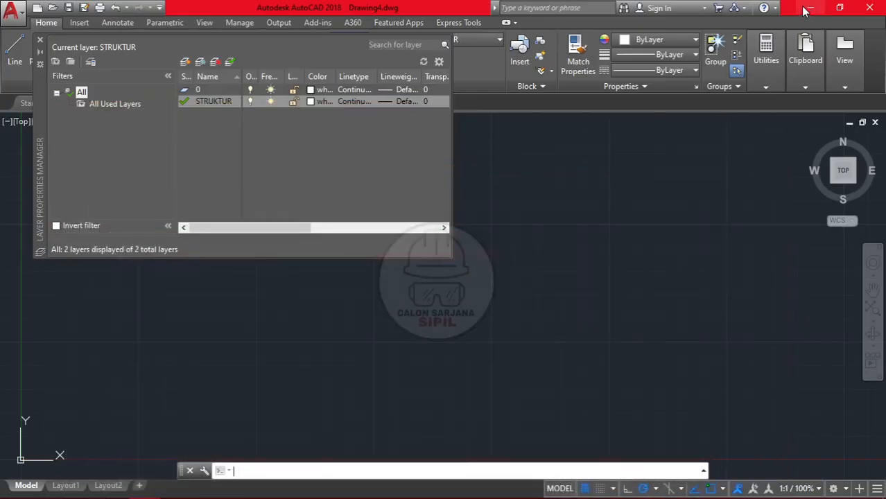
- Set the STRUKTUR layer's color to yellow and close the layer manager
click(323, 101)
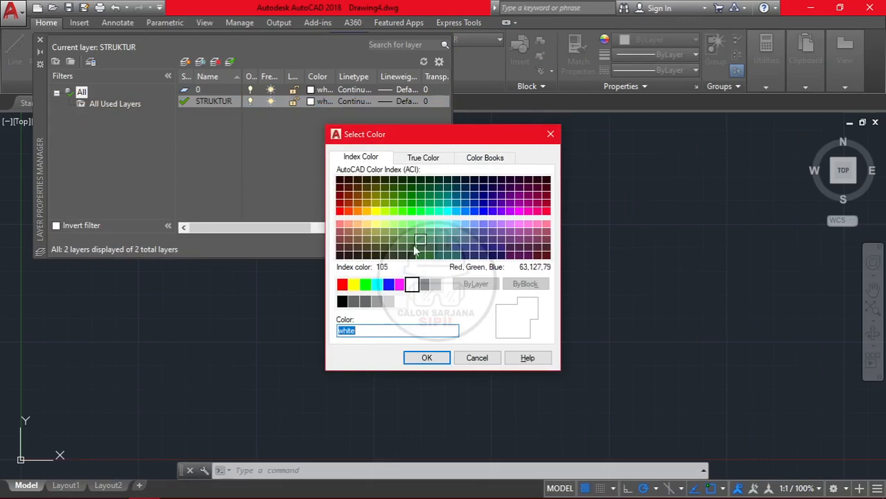
click(353, 285)
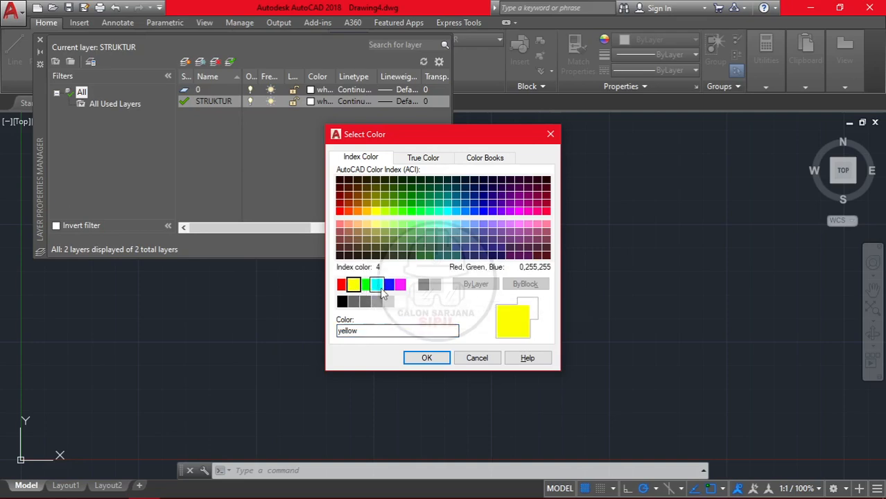
click(413, 358)
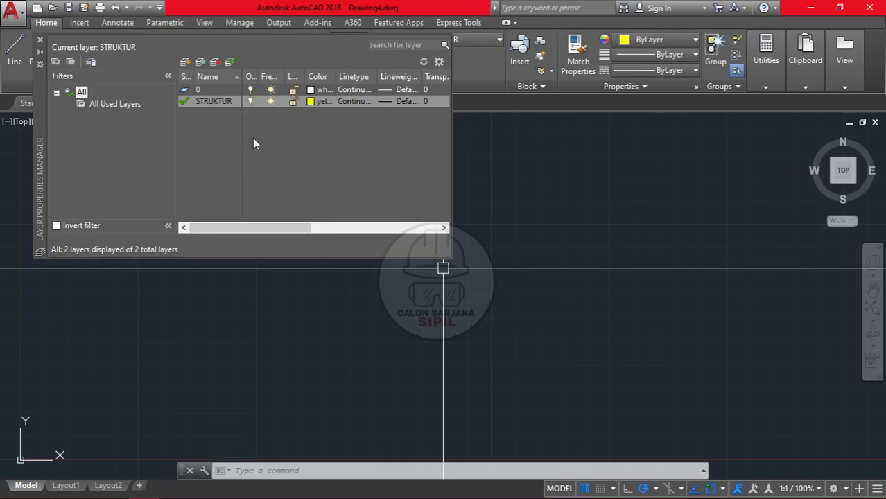
click(40, 40)
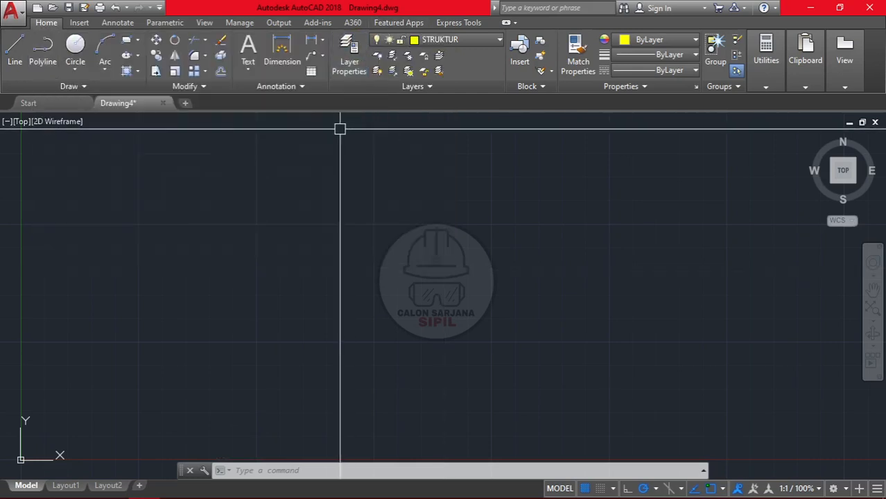
- Draw a 4 m vertical line upward as the frame's left column, just above the X axis
text(l)
key(Return)
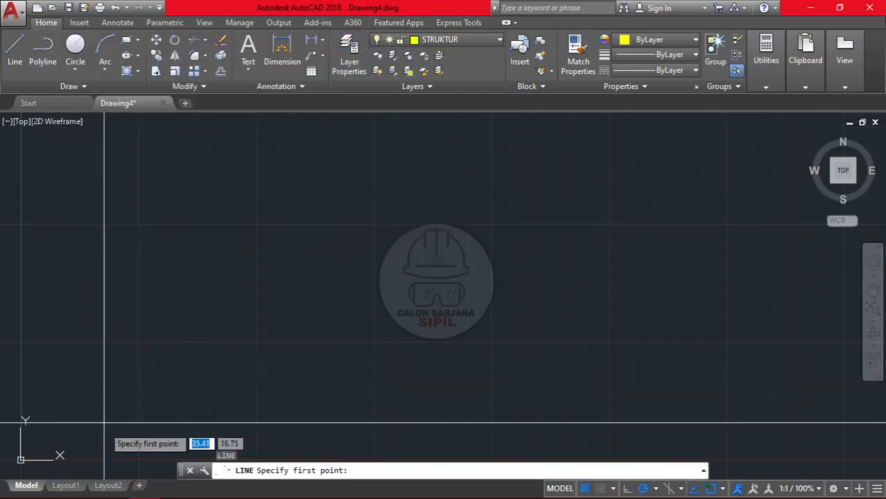
middle_drag(106, 426, 154, 367)
scroll(140, 387, up, 2)
click(133, 406)
text(4)
key(Return)
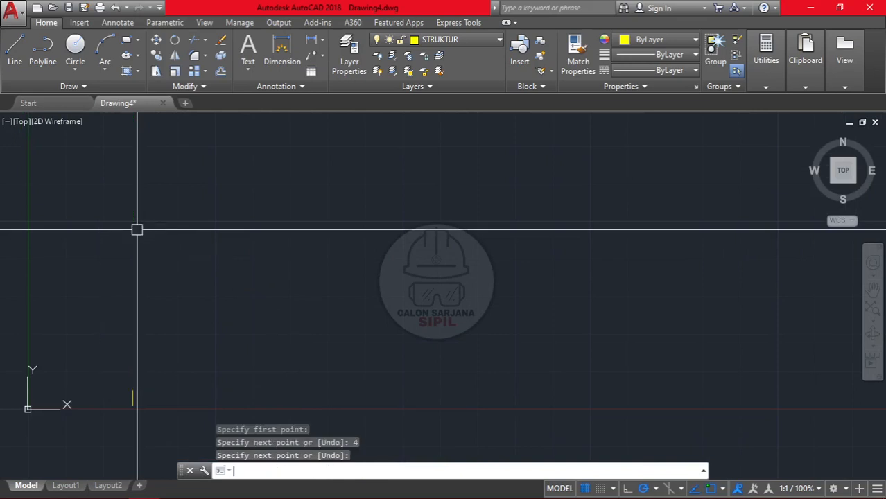
key(Return)
scroll(113, 399, up, 6)
scroll(133, 396, down, 2)
middle_drag(132, 397, 215, 376)
scroll(211, 349, up, 4)
scroll(276, 365, down, 2)
middle_drag(277, 367, 290, 323)
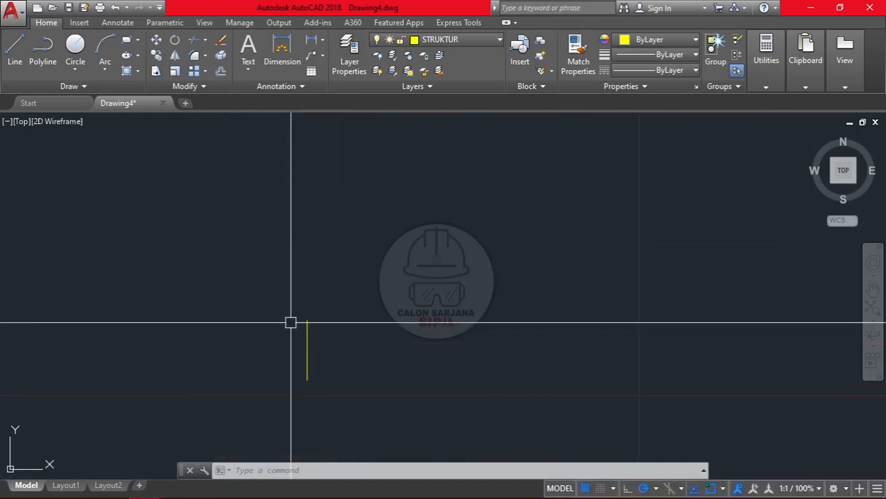
text(L)
key(Return)
key(Escape)
- Copy the 4 m column line 20 m horizontally to the right, using its lower end as base point
click(360, 333)
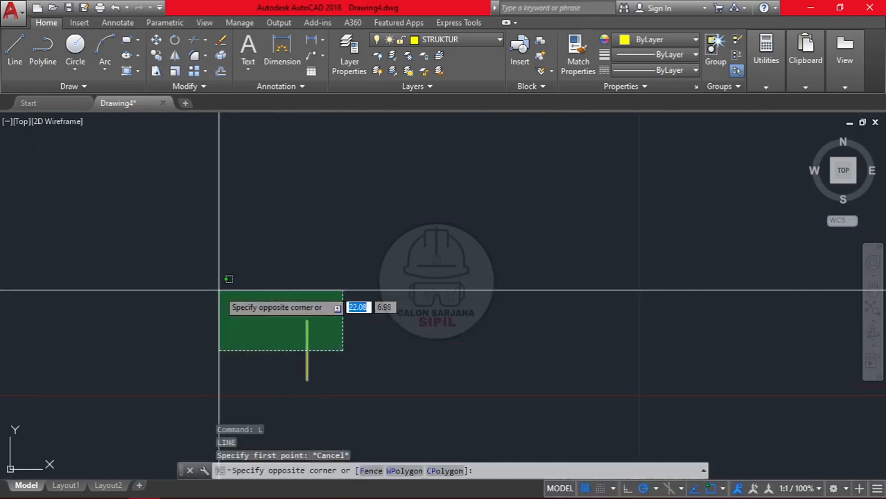
click(218, 291)
text(CO)
key(Return)
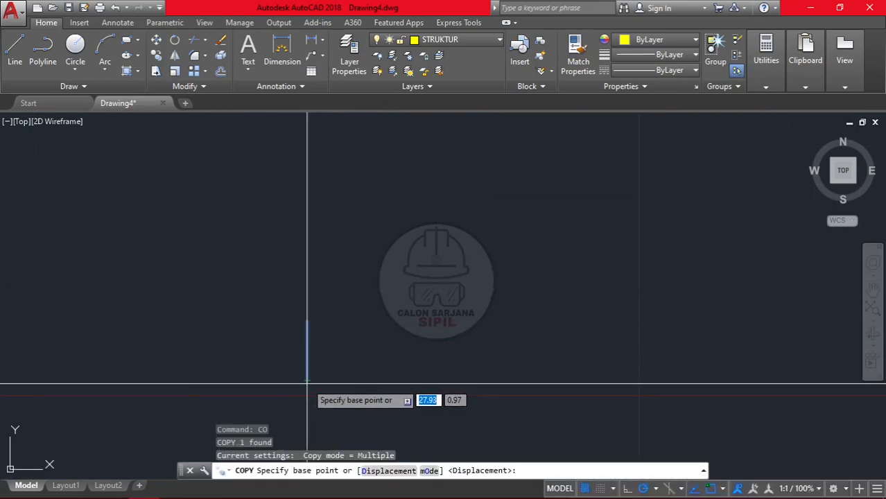
click(307, 380)
text(20)
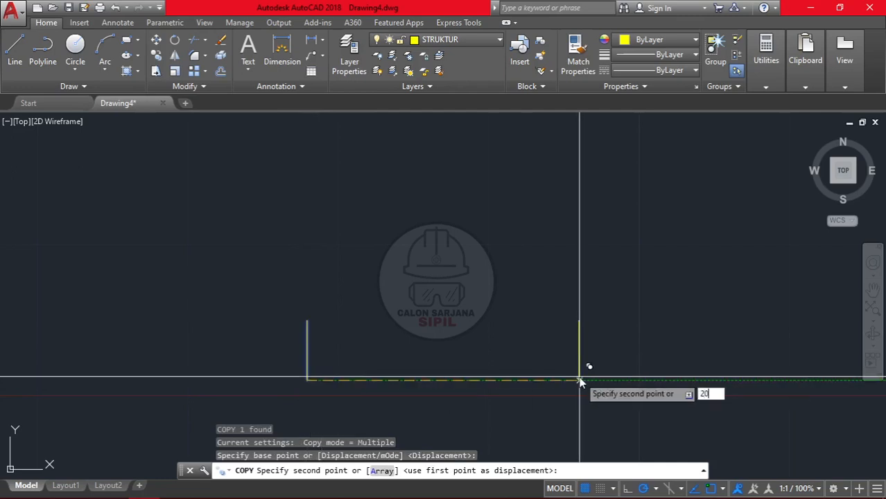
key(Return)
key(Escape)
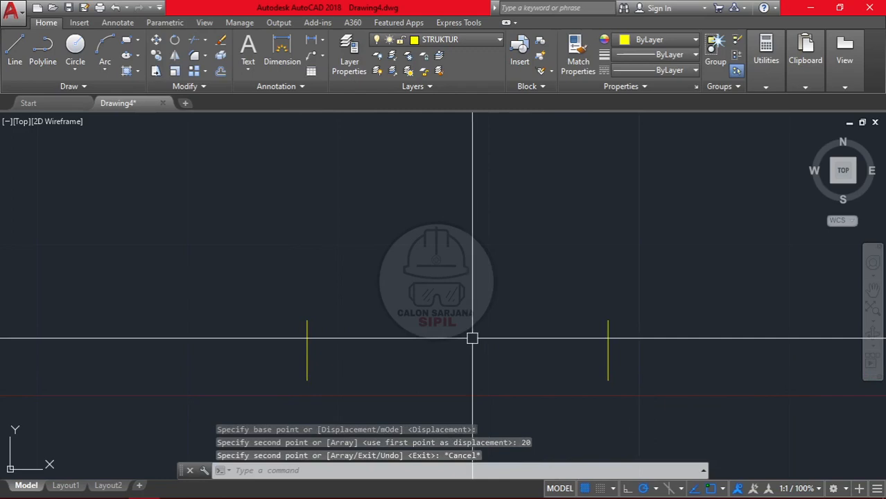
- Draw a horizontal line connecting the top ends of the two columns
text(L)
key(Return)
click(308, 319)
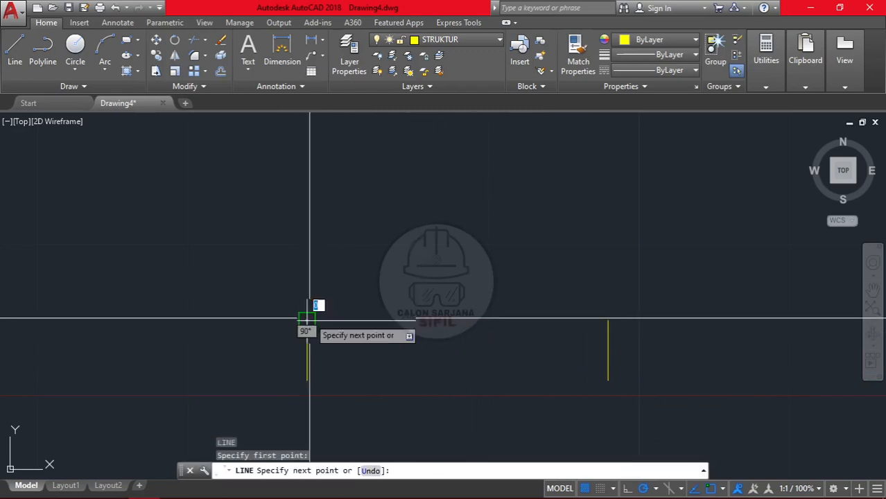
click(608, 321)
key(Return)
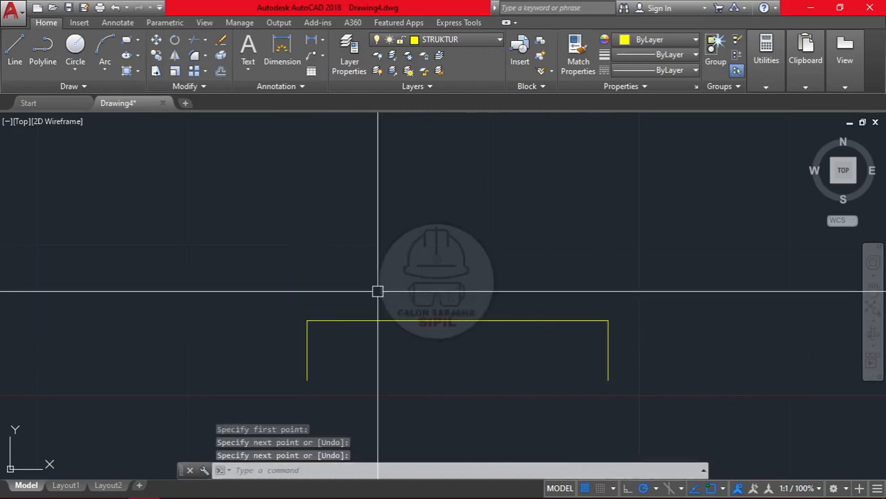
- Draw a rafter line at 25° from the top of the left column, running up past the right column
text(L)
key(Return)
click(308, 320)
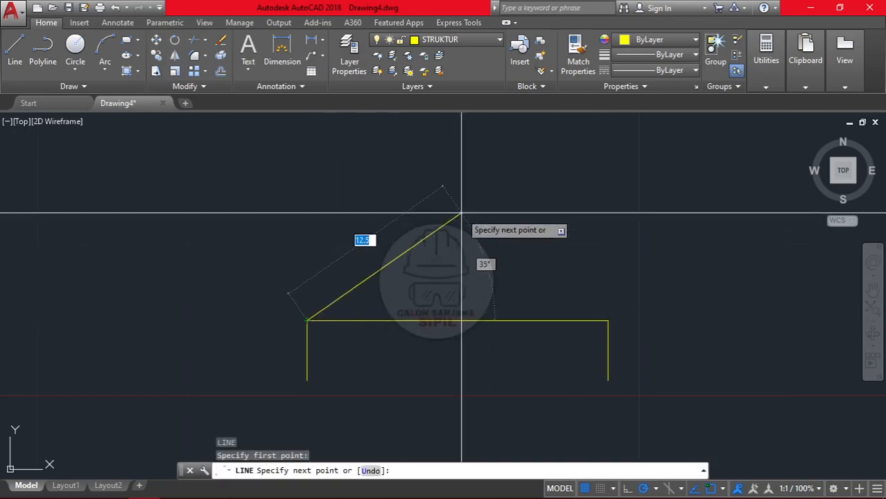
key(Tab)
text(2)
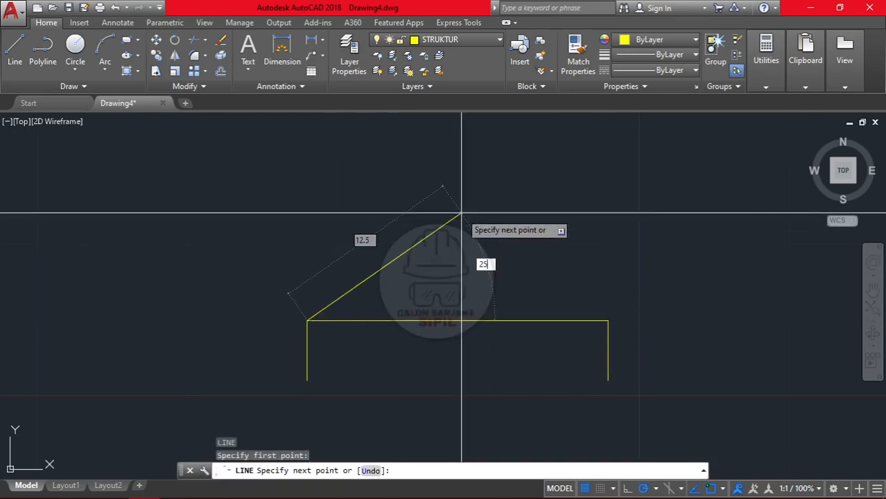
key(Tab)
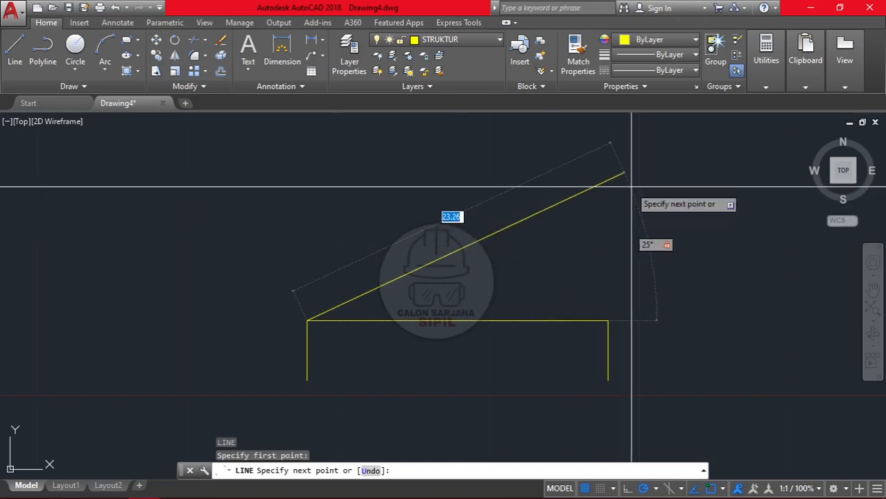
click(652, 183)
key(Escape)
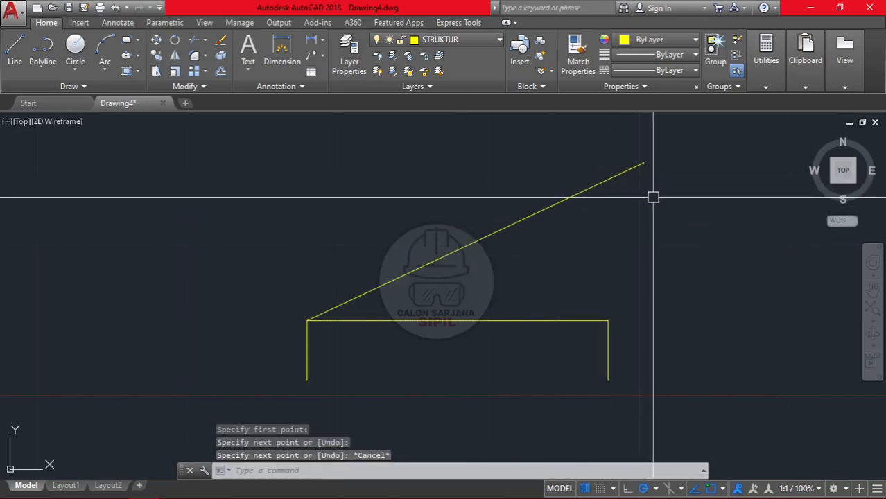
- Mirror the 25° rafter line about the vertical axis through the horizontal line's midpoint, keeping the source line
click(647, 169)
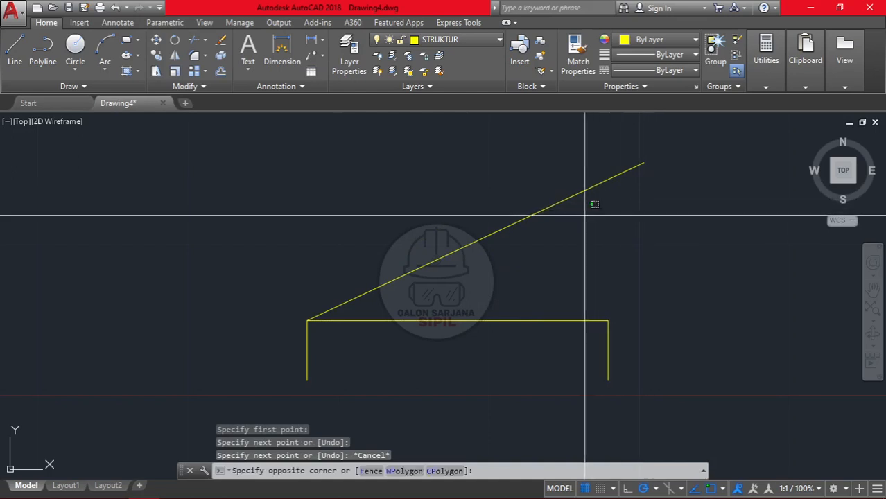
click(499, 168)
text(MI)
key(Return)
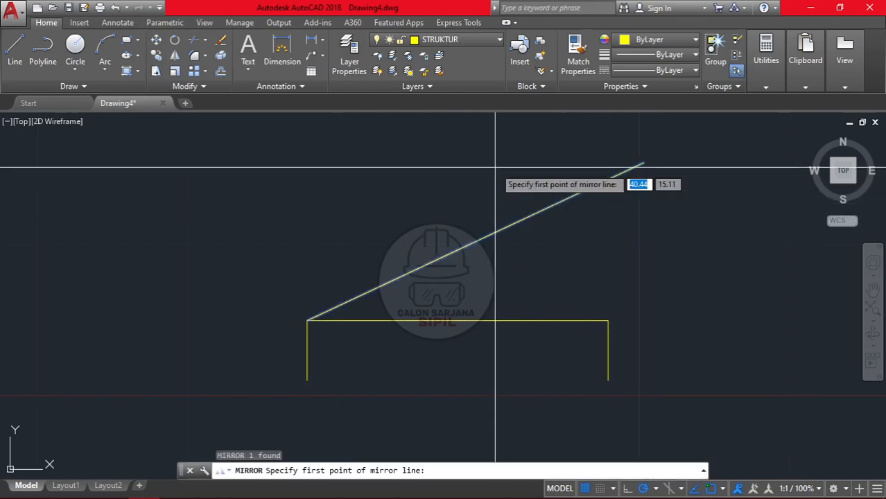
click(457, 321)
click(459, 362)
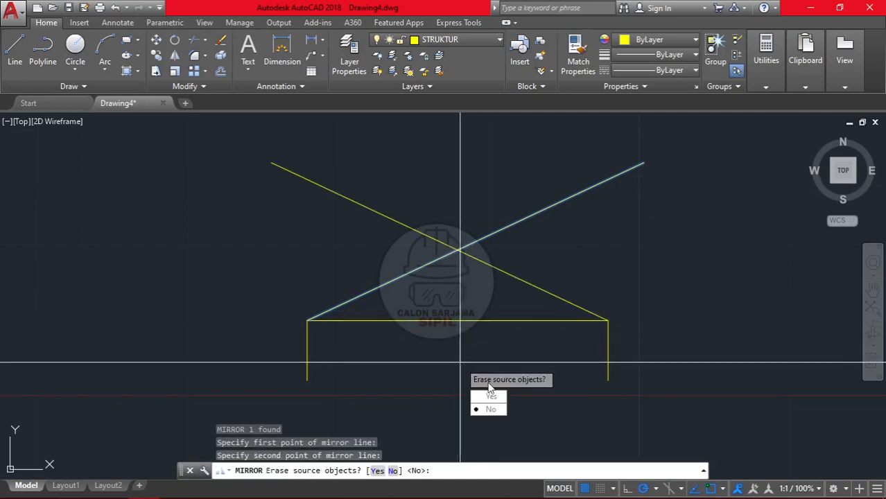
key(Return)
- Trim both rafter lines above their intersection so that they end at the roof ridge
text(TR)
key(Return)
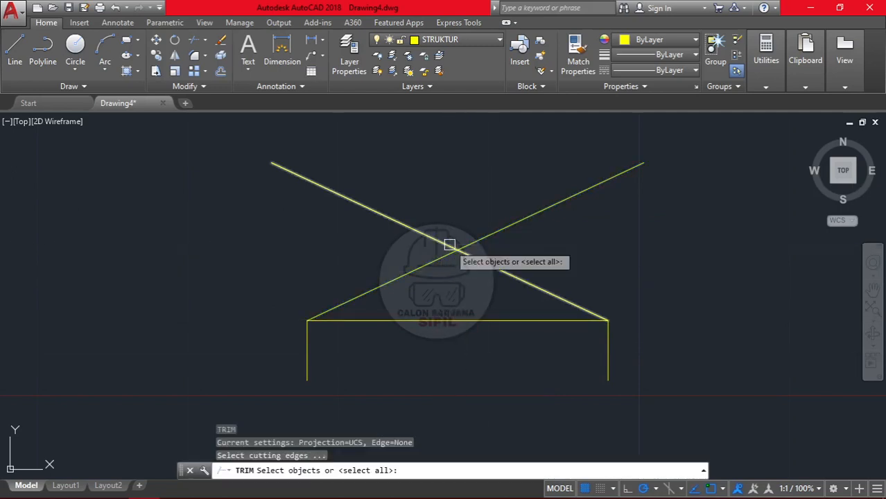
key(Return)
click(588, 233)
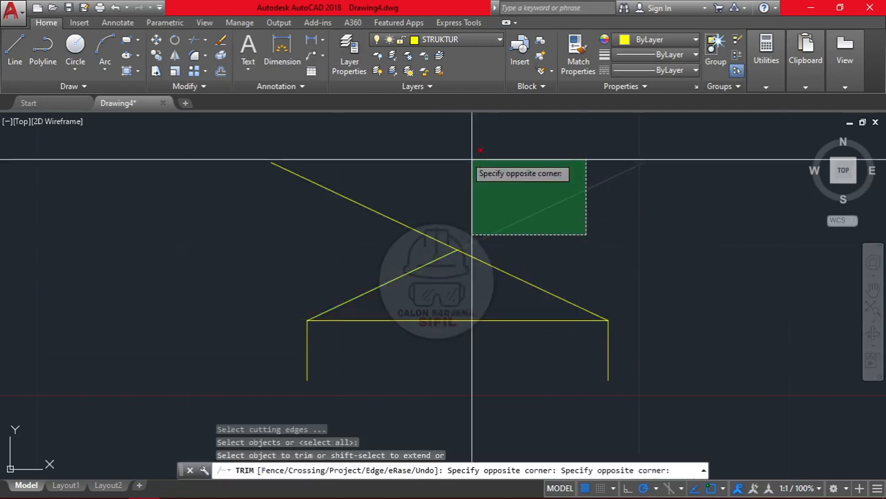
click(475, 162)
click(460, 155)
click(266, 201)
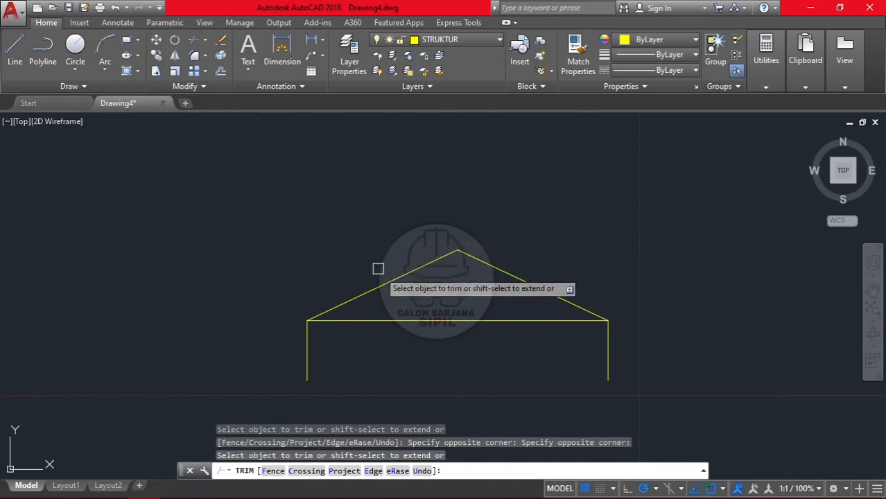
key(Escape)
- Erase the horizontal line connecting the tops of the two columns
click(443, 326)
click(425, 301)
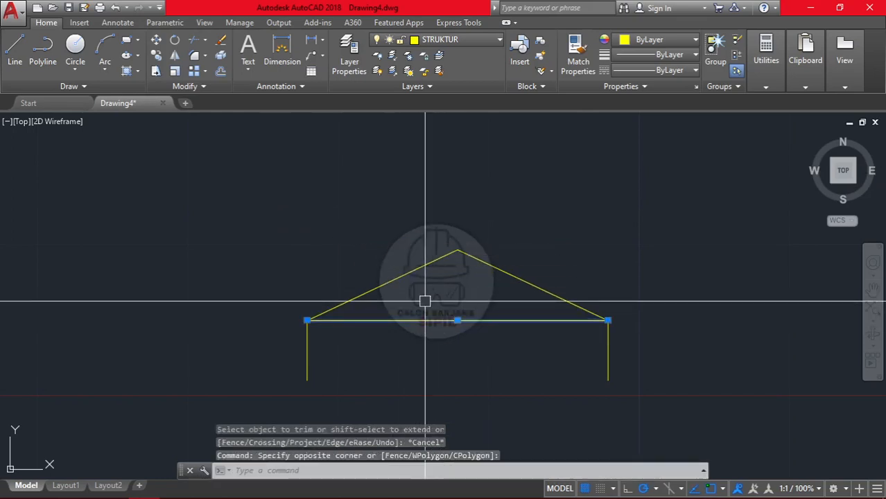
text(e)
key(Return)
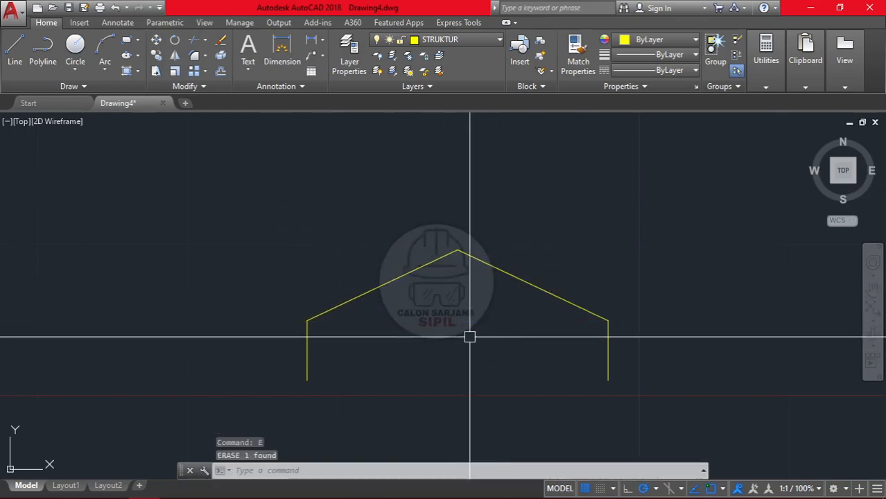
- Draw a 1 m vertical line upward from the roof ridge
scroll(457, 305, up, 4)
middle_drag(448, 209, 436, 302)
scroll(437, 240, up, 2)
text(l)
key(Return)
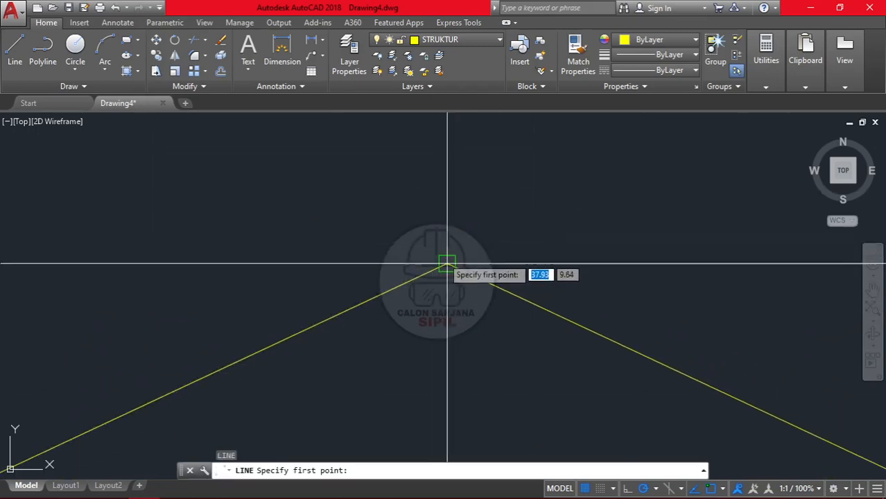
click(446, 263)
text(1)
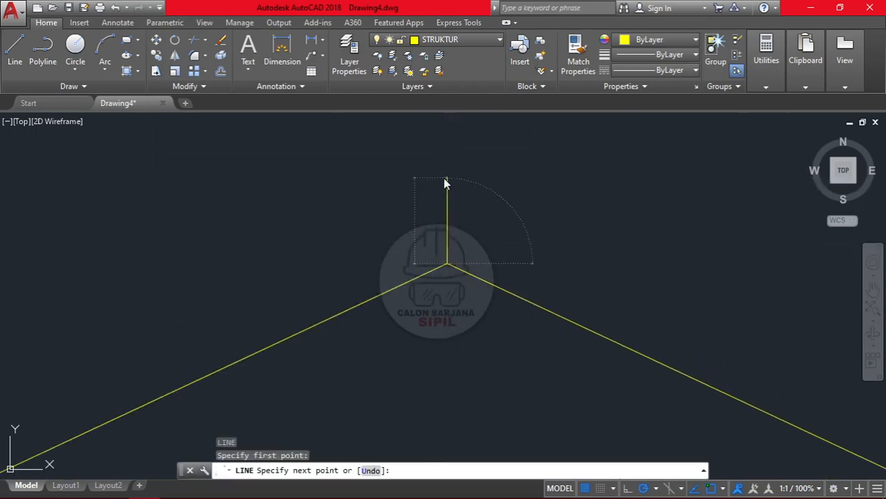
key(Return)
key(Escape)
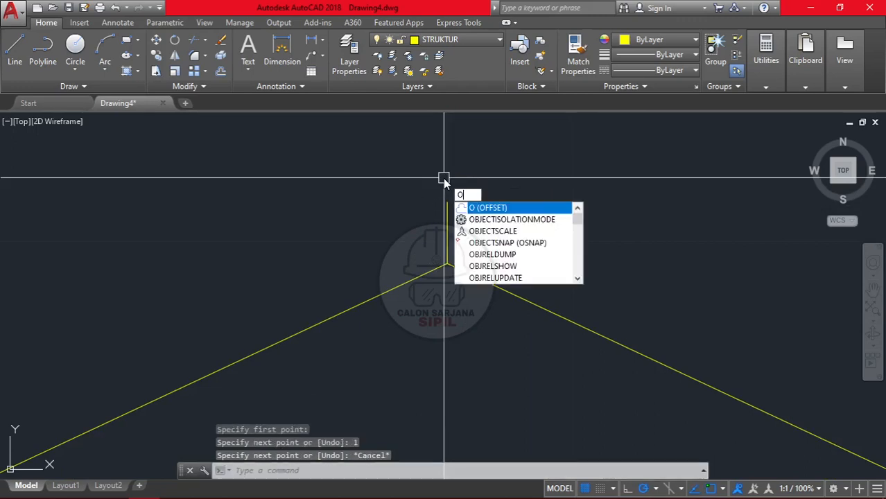
- Offset the vertical ridge line by 1.5 m to both its left and right sides
key(Return)
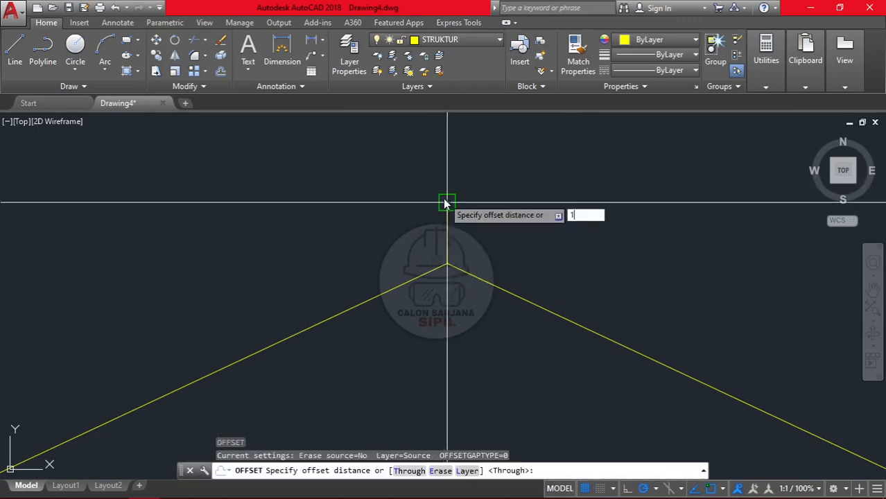
key(Return)
click(447, 229)
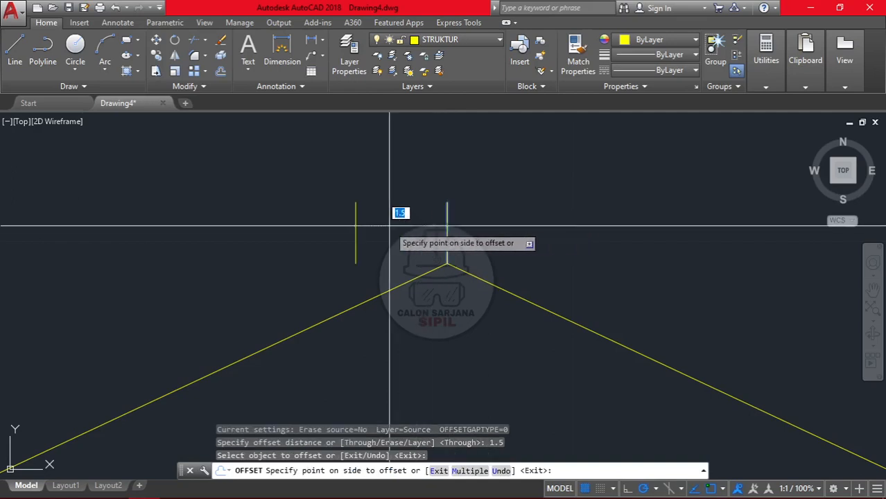
click(390, 226)
click(446, 224)
click(598, 234)
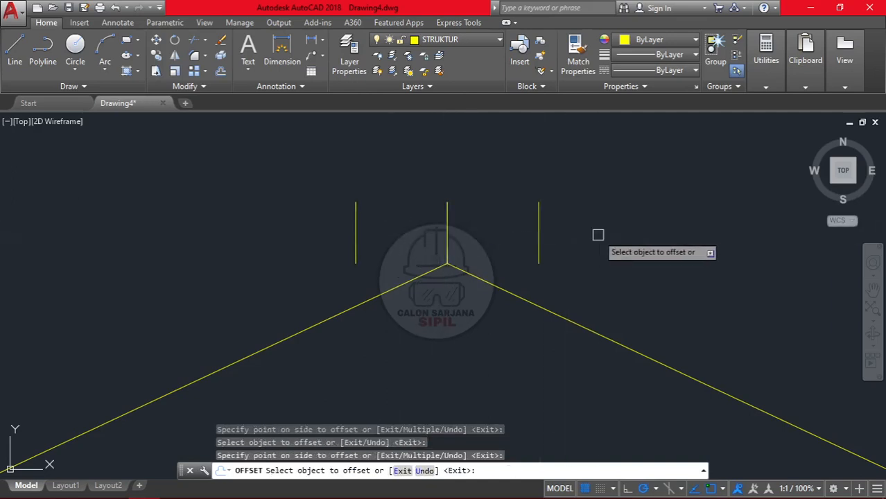
- Extend the two offset vertical lines down to the rafters
text(ex)
key(Return)
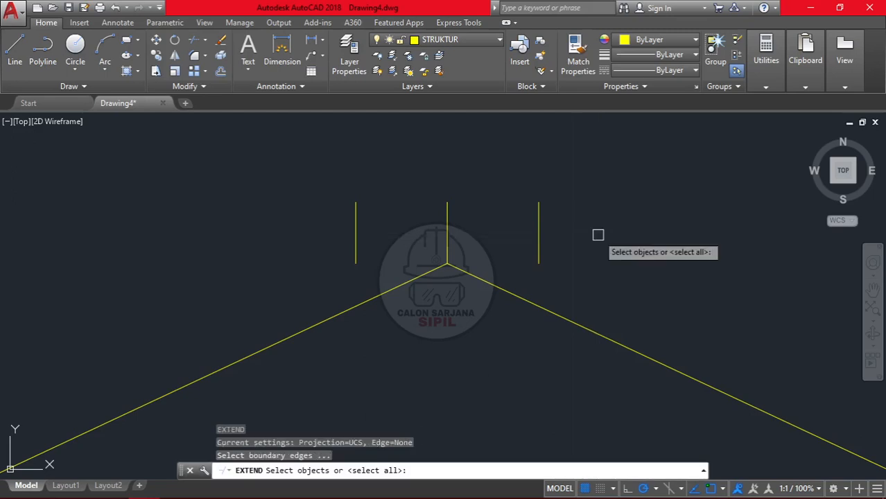
key(Return)
click(611, 240)
click(536, 235)
click(356, 210)
click(378, 244)
click(335, 236)
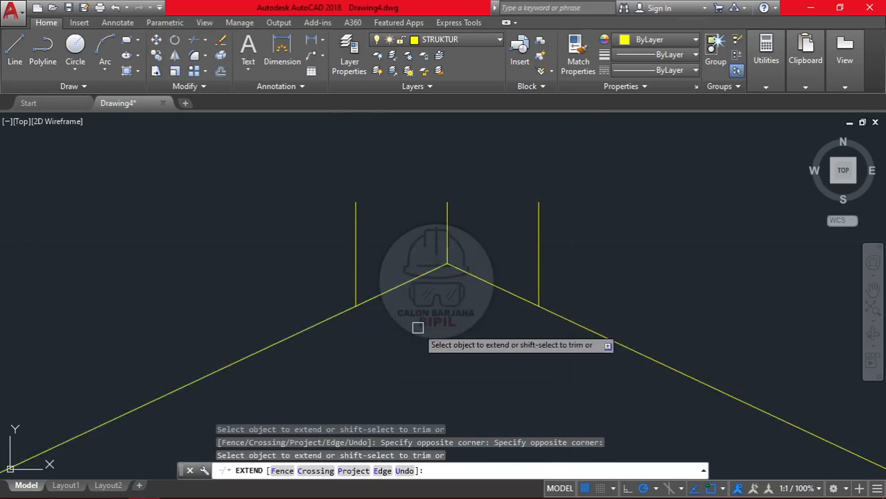
key(Escape)
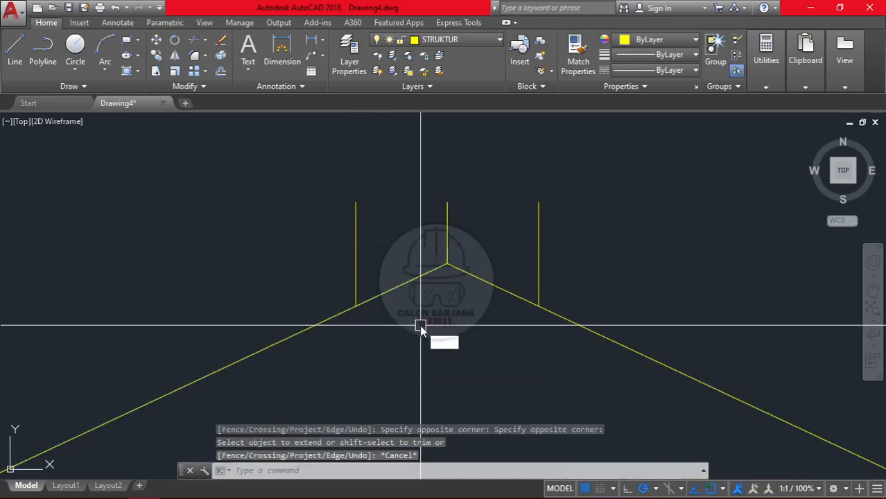
- Draw a horizontal line connecting the upper ends of the two short posts above the ridge
text(l)
key(Return)
click(356, 202)
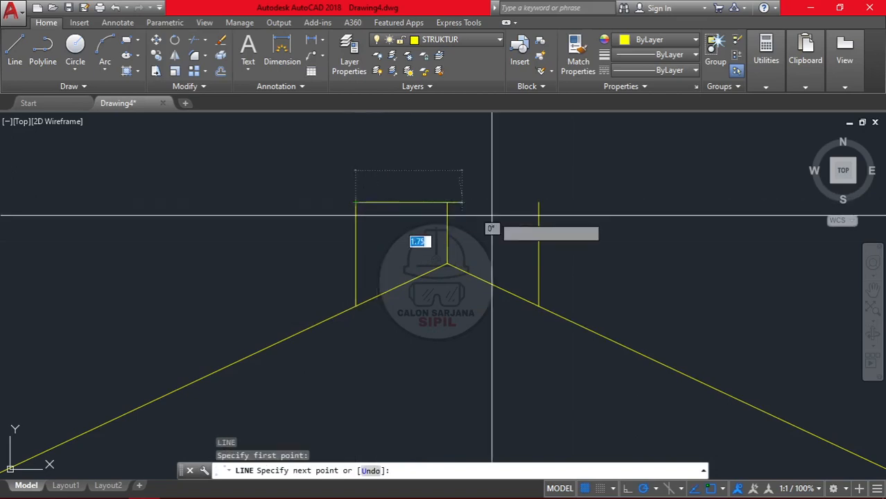
click(539, 202)
key(Escape)
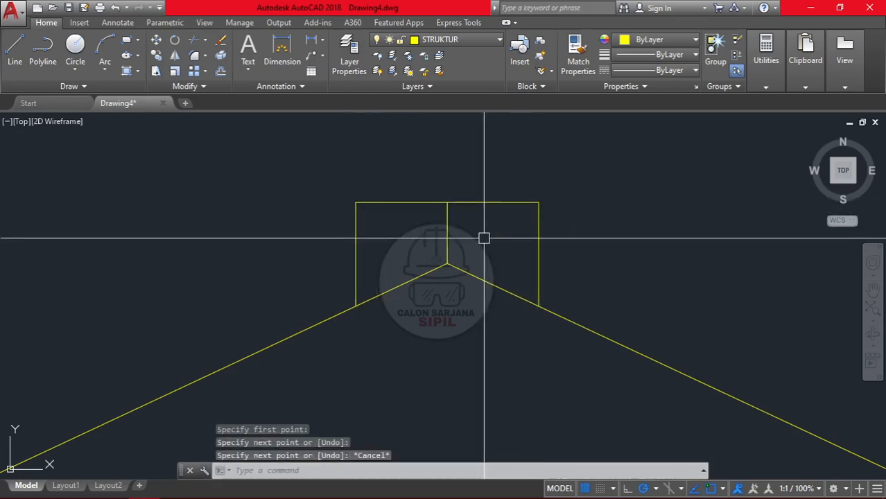
- Draw a small roof line at 25° from the top of the left short post, running past the right post
middle_drag(442, 215, 439, 264)
text(l)
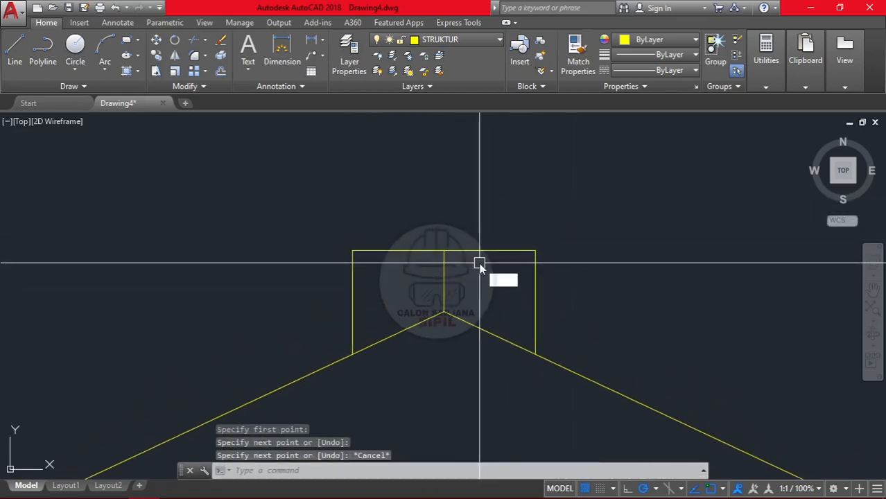
key(Return)
click(352, 251)
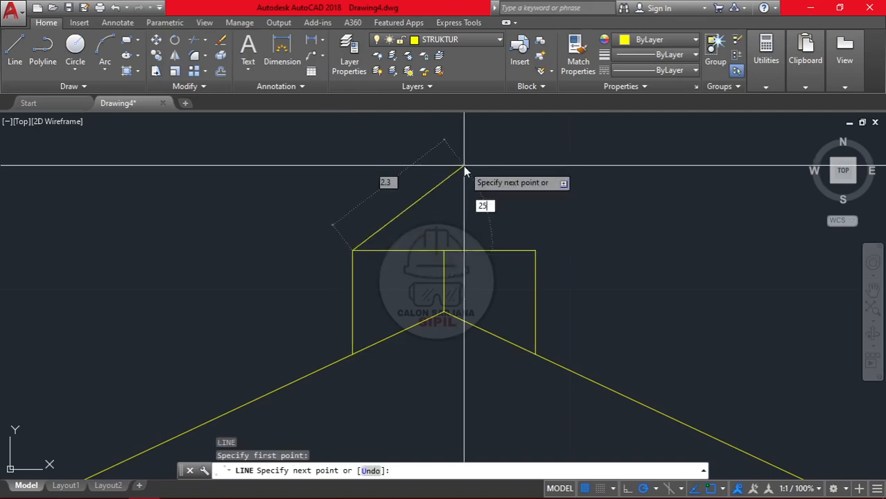
click(578, 148)
key(Escape)
- Mirror the small 25° roof line about the vertical centre line above the ridge, keeping the source line
click(568, 192)
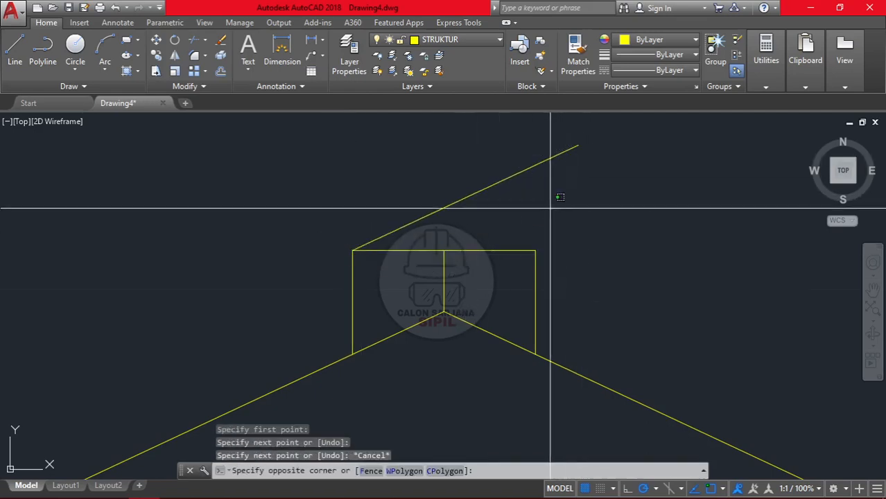
click(447, 169)
text(i)
key(Return)
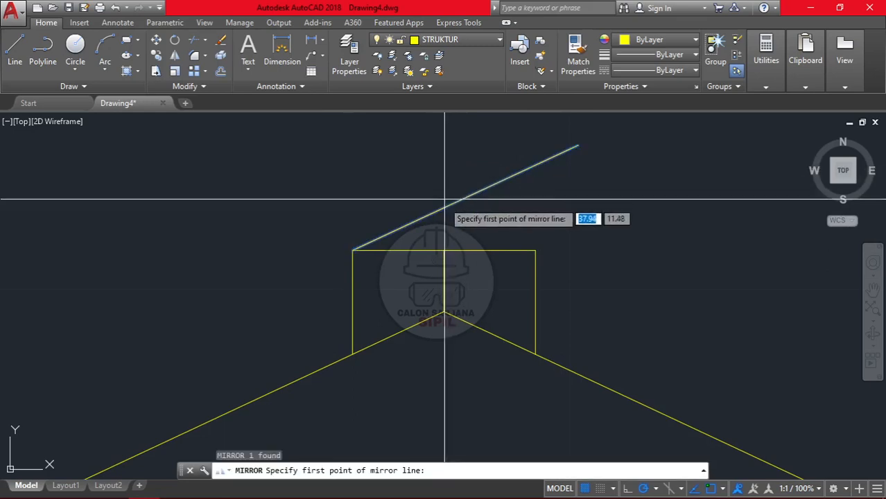
click(443, 250)
click(444, 277)
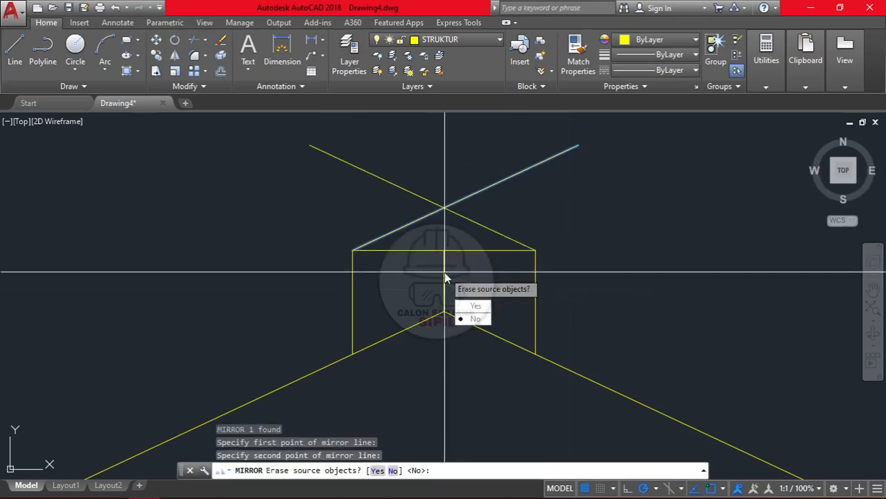
key(Return)
- Trim the two small roof lines above their intersection to form the upper roof's peak
text(TR)
key(Return)
key(Return)
click(595, 206)
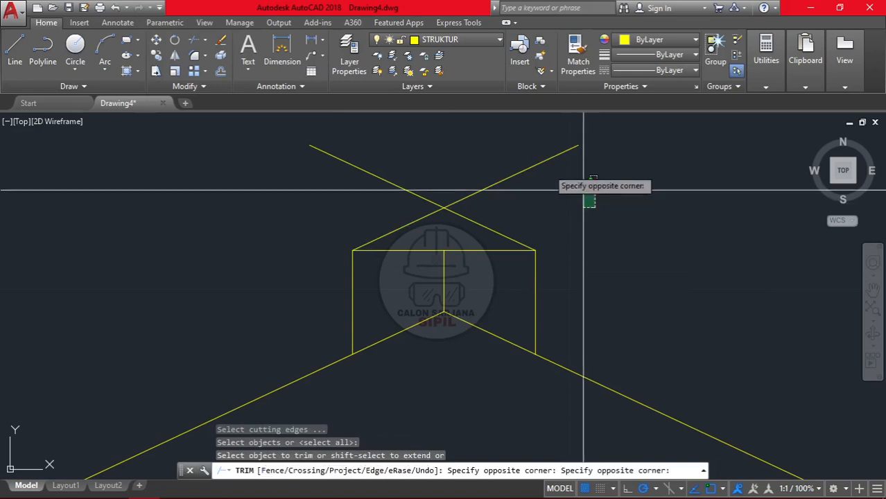
click(516, 154)
click(440, 165)
click(355, 179)
key(Escape)
- Erase the vertical centre line and the horizontal line inside the small upper roof
click(467, 287)
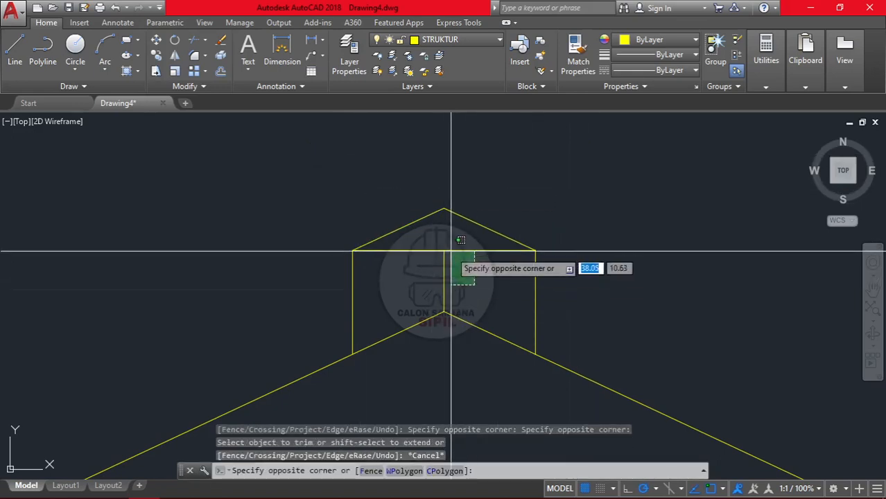
click(433, 247)
text(E)
key(Return)
- Draw a 1 m horizontal line to the left from the lower end of the left column
scroll(441, 260, down, 8)
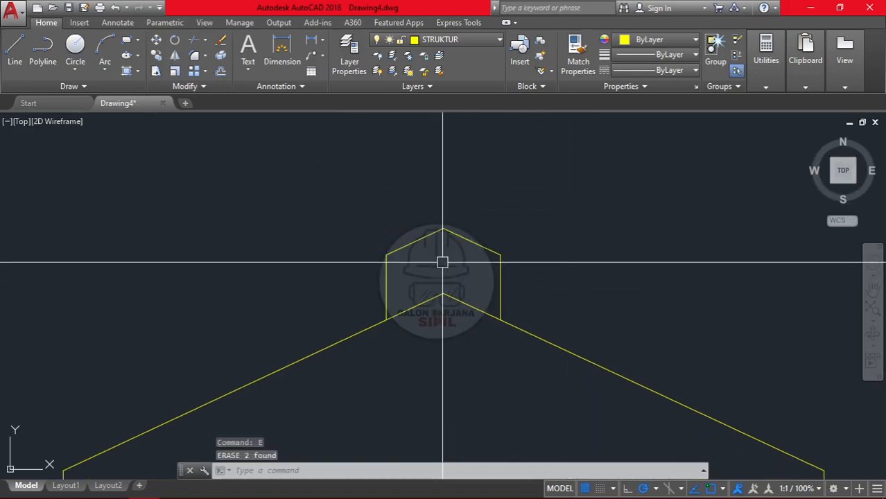
scroll(409, 312, up, 5)
text(l)
key(Return)
click(344, 361)
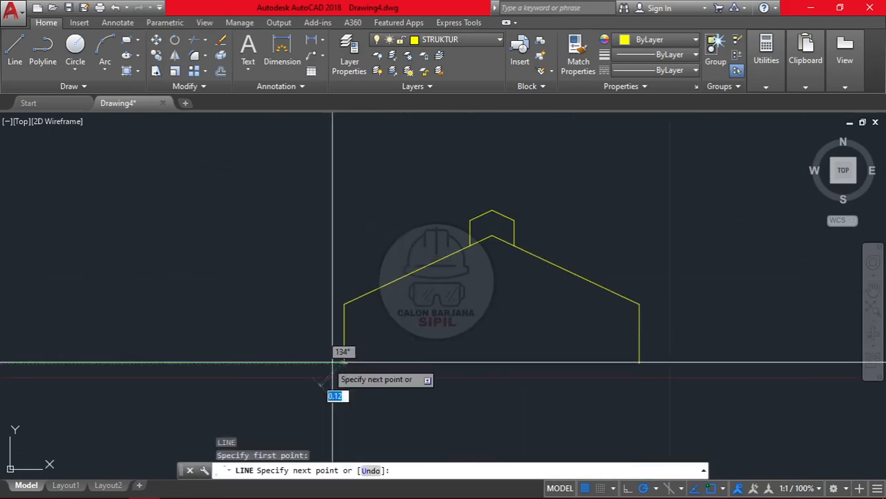
text(1)
key(Return)
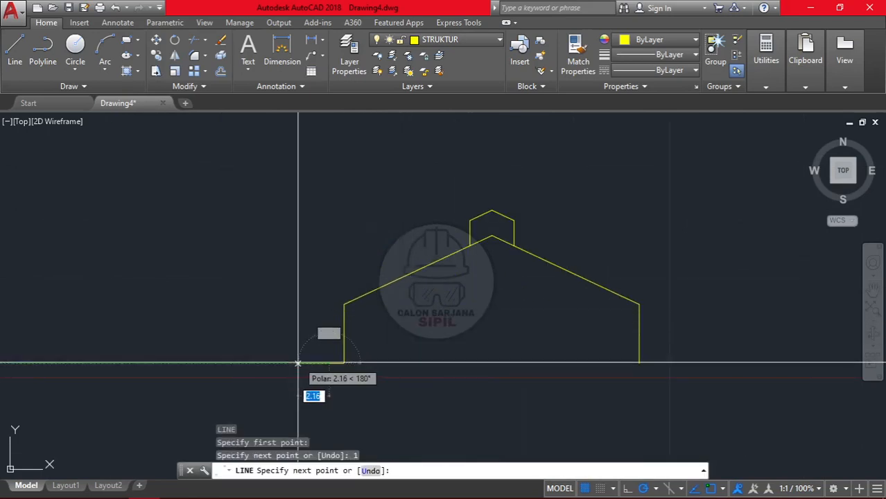
key(Escape)
- Copy the left column from its base to the outer end of the 1 m horizontal line
click(356, 329)
click(322, 329)
scroll(322, 329, up, 2)
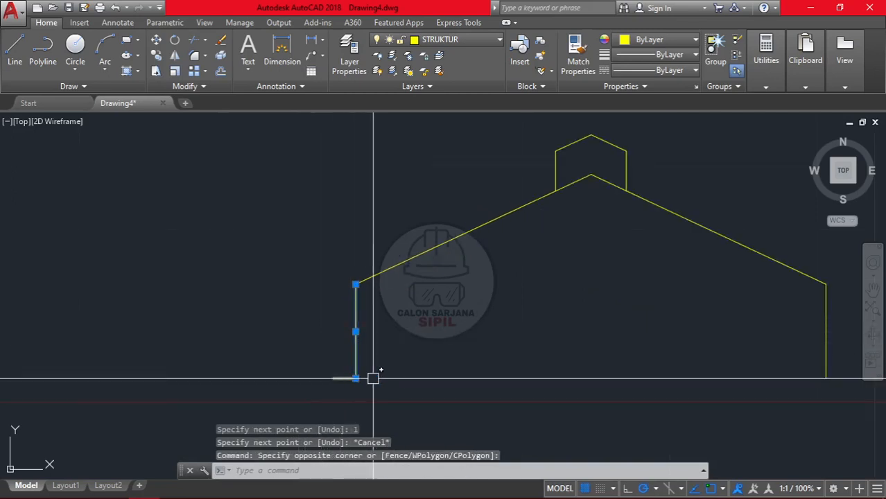
text(co)
key(Return)
click(355, 378)
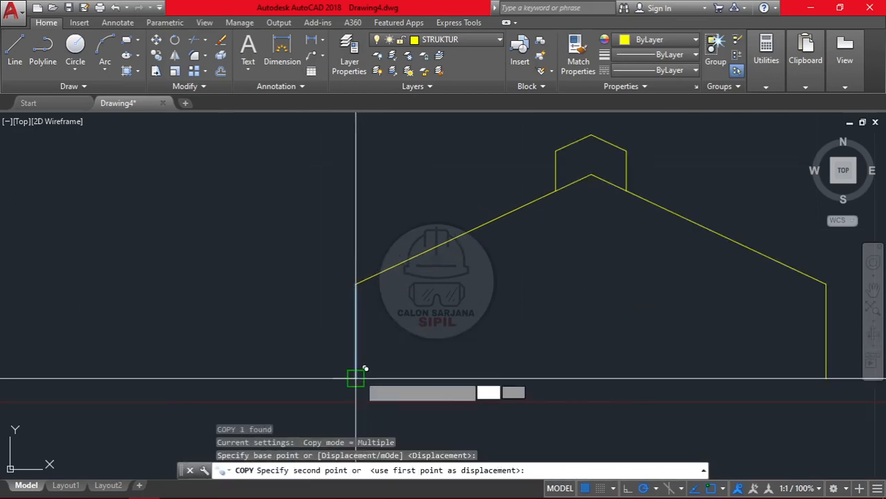
click(332, 378)
key(Escape)
key(Escape)
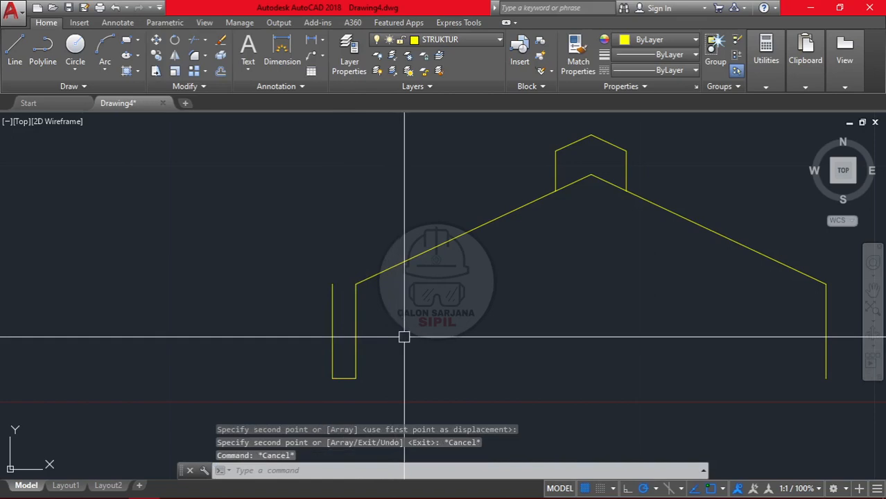
- Extend the main roof's left rafter outward to the copied vertical line to form the eave overhang
text(EX)
key(Return)
key(Return)
click(404, 330)
click(427, 237)
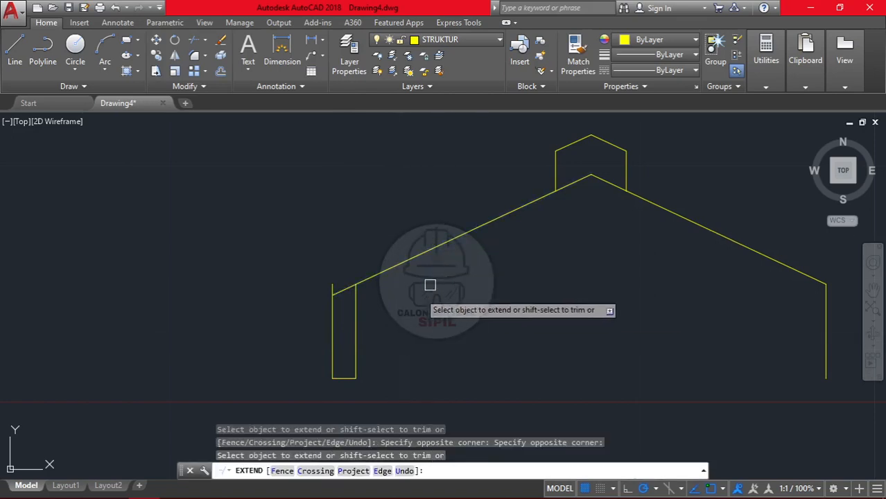
key(Escape)
- Copy the 1 m line and its outer vertical line from the left column's base to the base of the upper roof's left post
click(336, 388)
click(306, 352)
text(co)
key(Return)
click(356, 378)
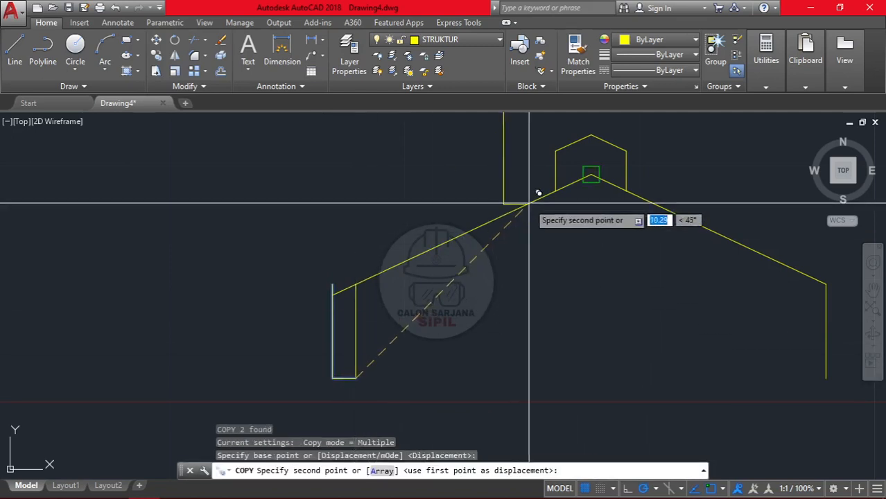
click(555, 190)
key(Return)
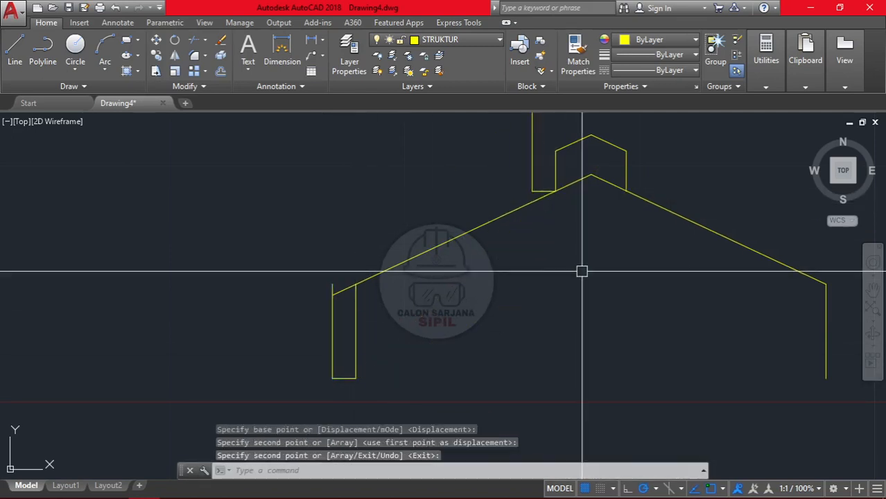
- Erase the 1 m line and the outer vertical helper line beside the left column
click(346, 382)
click(307, 346)
text(e)
key(Return)
- Extend the upper roof's left slope outward to the copied vertical helper line
middle_drag(534, 291, 438, 376)
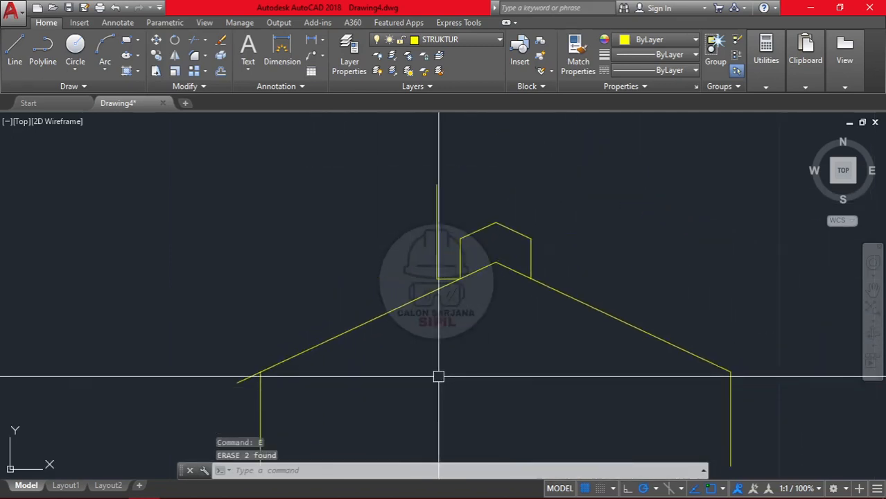
text(ex)
key(Return)
key(Return)
double_click(485, 237)
click(478, 204)
key(Escape)
scroll(439, 278, up, 4)
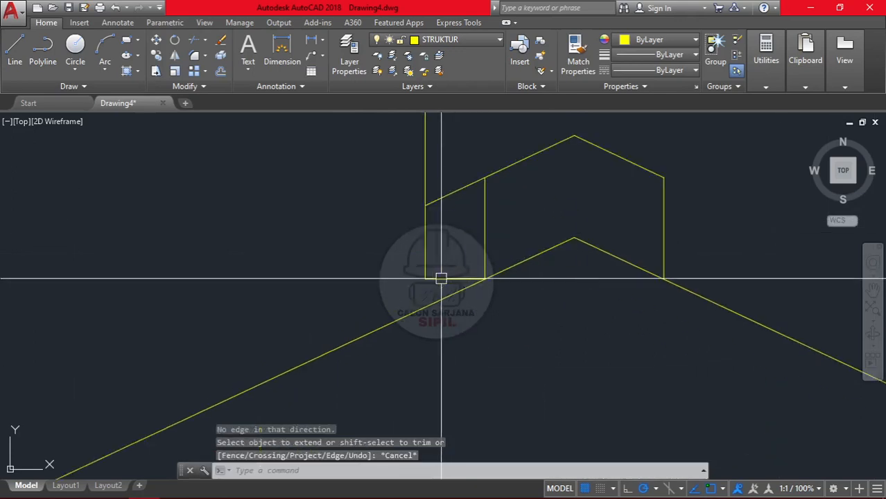
click(441, 281)
click(424, 252)
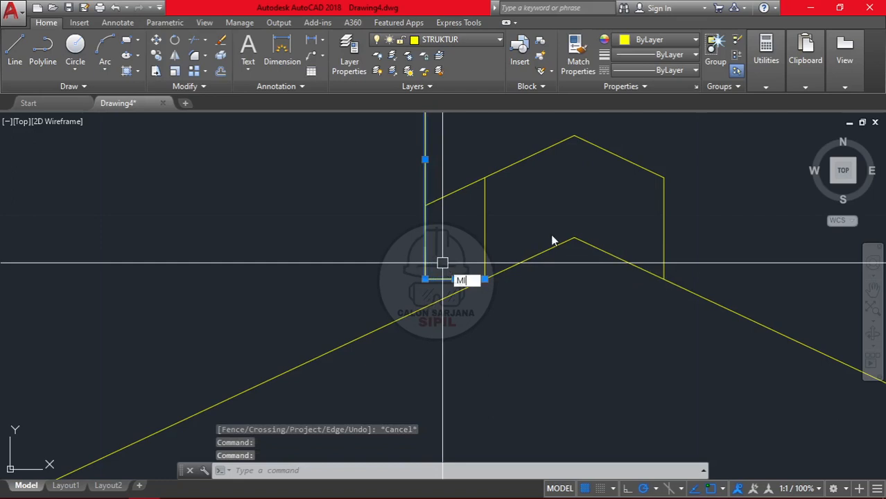
key(Return)
click(574, 238)
click(563, 306)
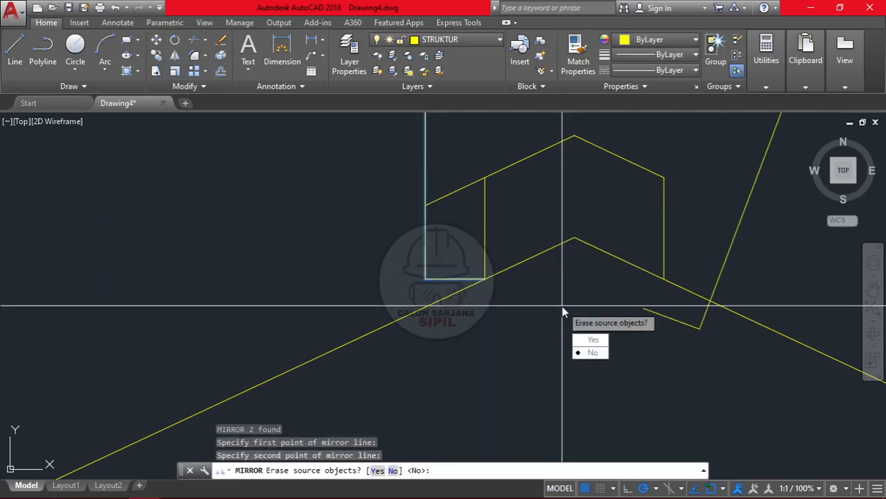
key(Escape)
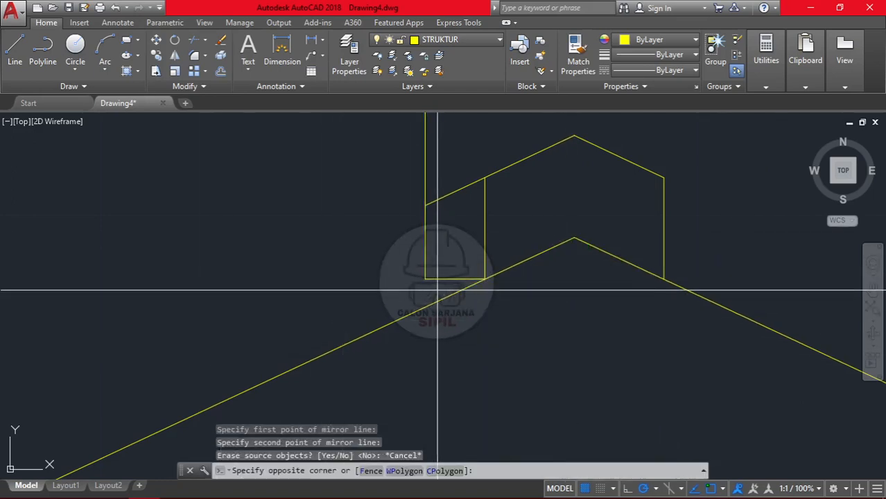
- Mirror the two helper lines beside the upper roof's left post about the vertical axis through the ridge, erasing the source lines
click(561, 283)
text(mi)
key(Return)
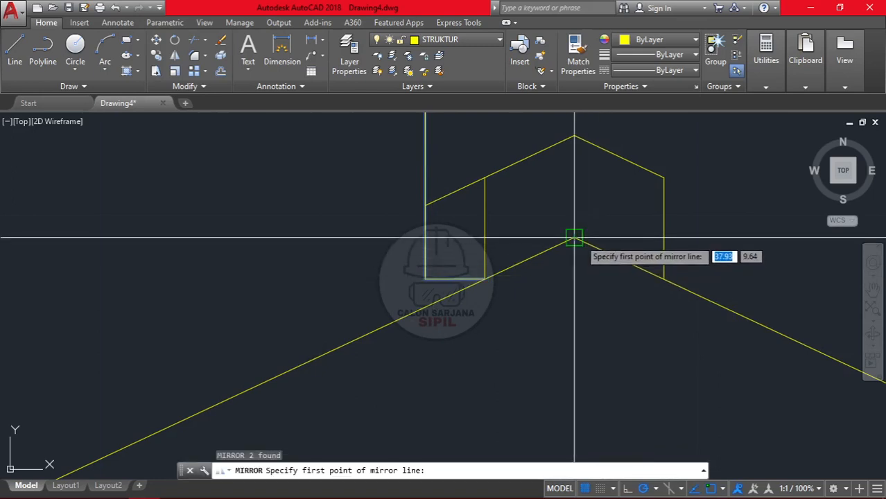
click(574, 239)
click(574, 296)
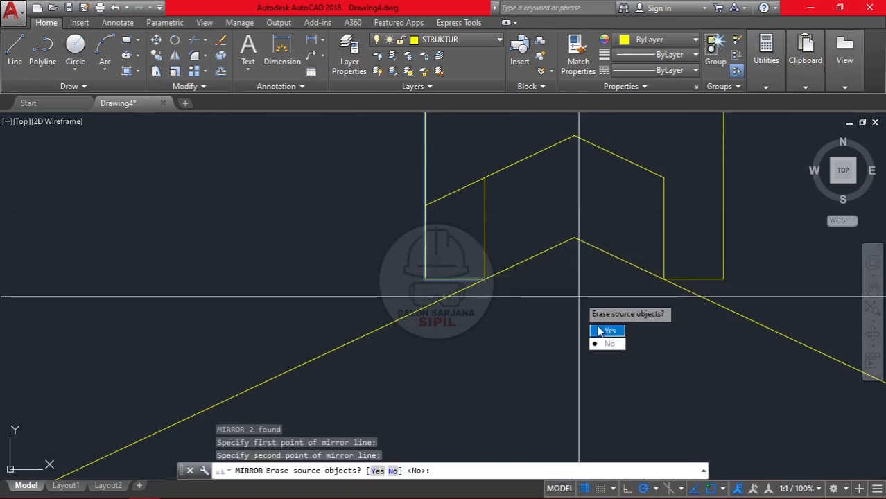
click(601, 332)
- Extend the upper roof's right slope outward to the mirrored vertical helper line
middle_drag(555, 299, 417, 356)
text(ex)
key(Return)
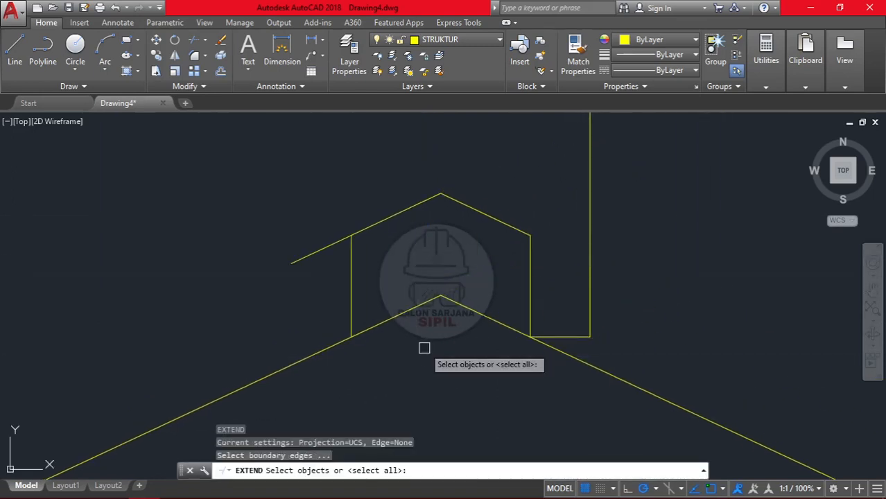
key(Return)
click(521, 230)
key(Escape)
- Move the two helper lines from the base of the upper roof's right post to the base of the right column
click(625, 331)
click(567, 307)
text(m)
key(Return)
click(530, 337)
scroll(539, 348, down, 4)
middle_drag(594, 448, 566, 422)
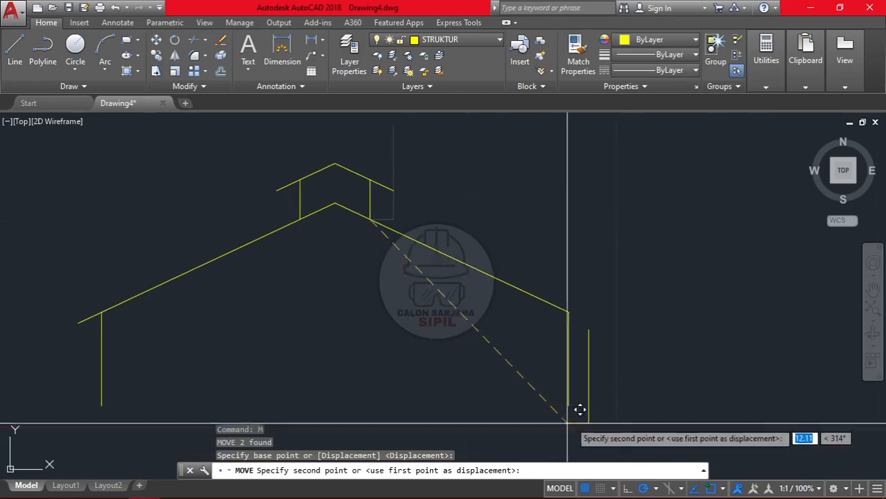
click(568, 407)
key(Escape)
- Extend the main roof's right rafter outward to the vertical helper line beside the right column
text(ex)
key(Return)
key(Return)
click(542, 354)
click(511, 281)
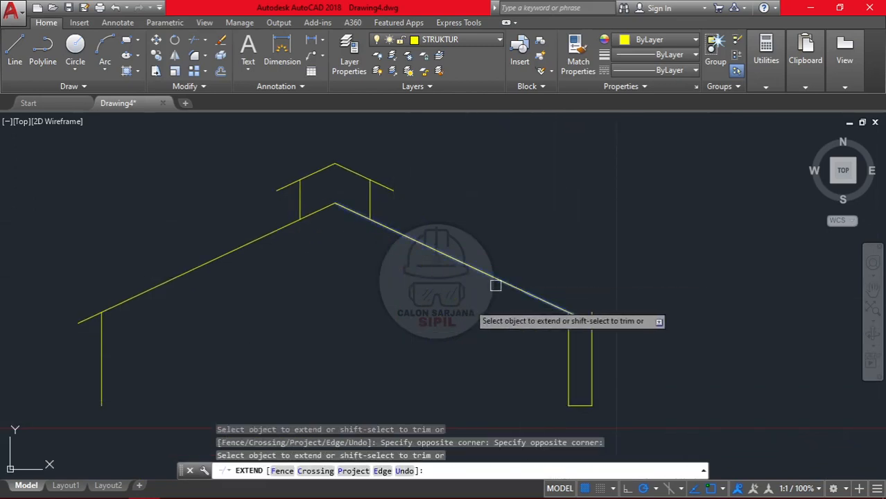
key(Escape)
- Erase the horizontal and vertical helper lines beside the right column
scroll(616, 404, up, 3)
click(590, 409)
click(544, 350)
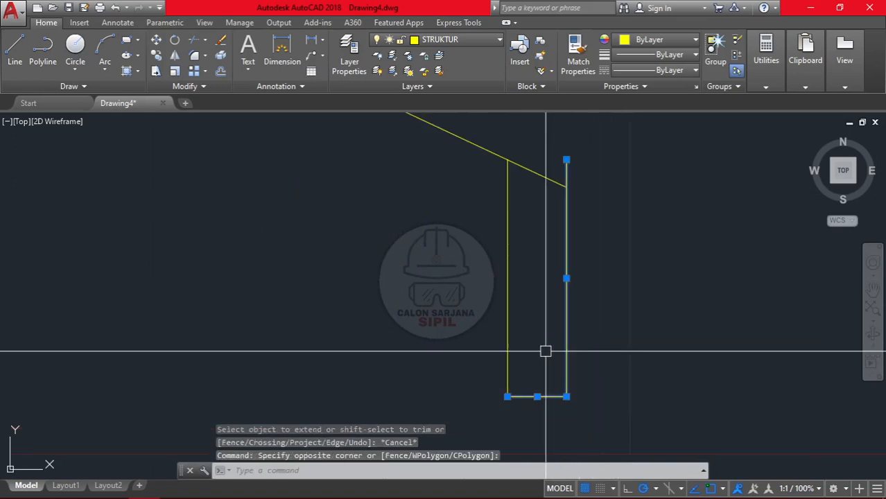
text(e)
key(Return)
- Combine all the lines of the gable frame into one group
scroll(545, 350, down, 4)
middle_drag(323, 308, 354, 356)
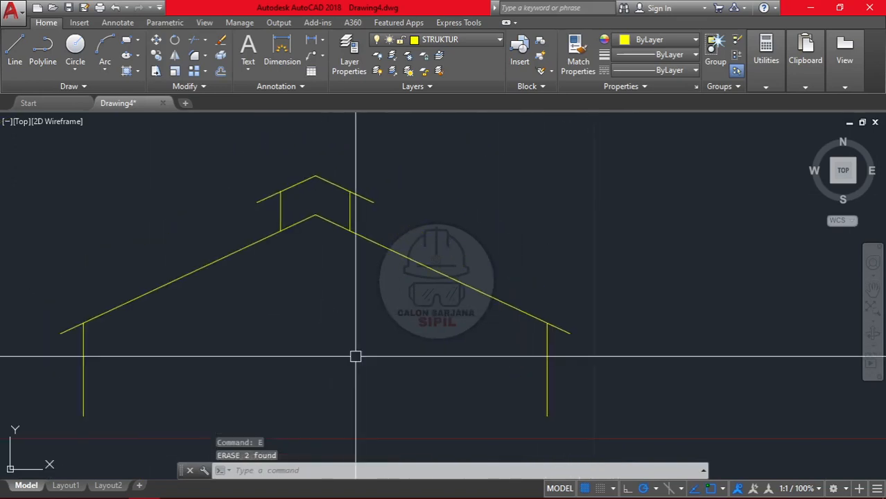
middle_drag(257, 327, 383, 317)
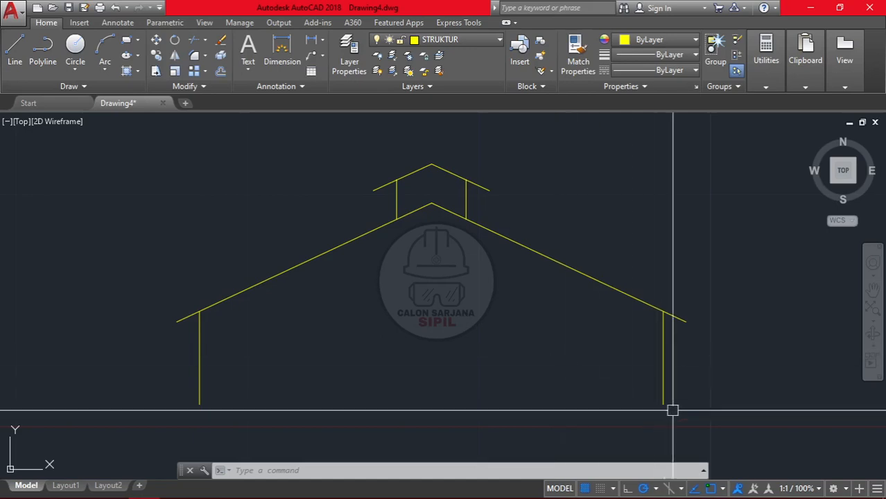
click(733, 416)
click(143, 144)
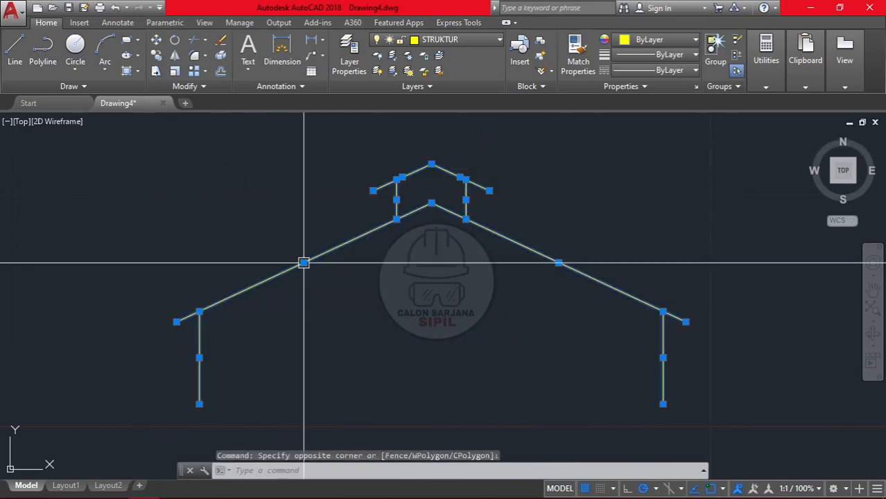
text(G)
key(Return)
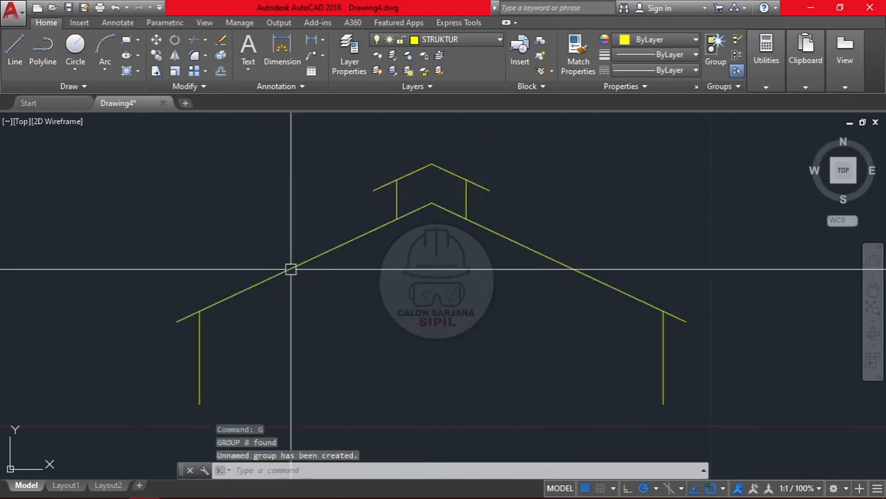
- Check the grouping by selecting the frame through a single member, and clear the selection
click(358, 224)
click(406, 178)
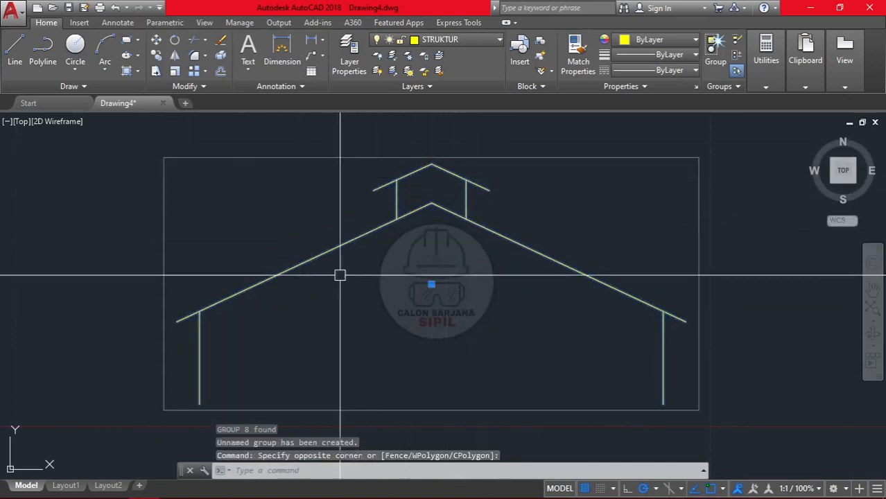
key(Escape)
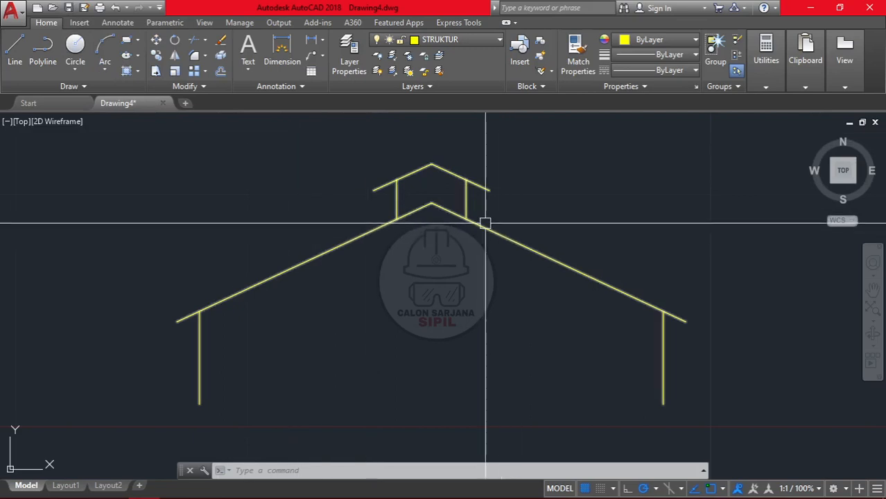
mouse_move(486, 224)
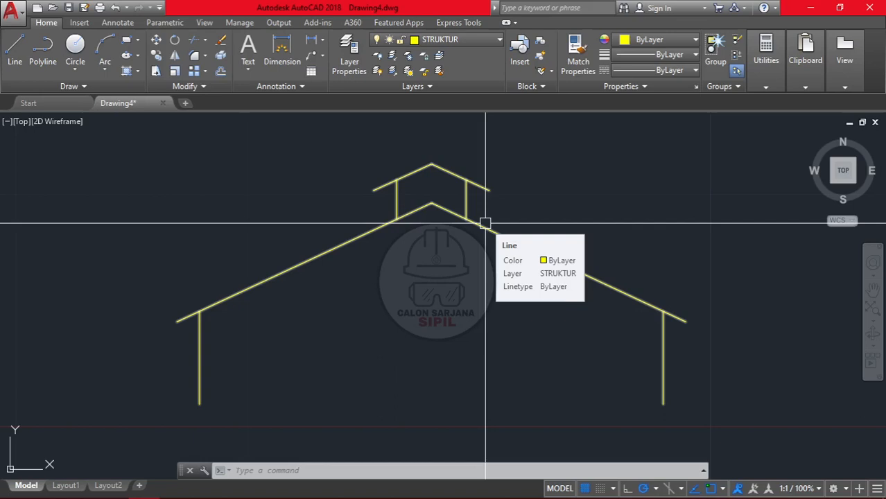
click(404, 215)
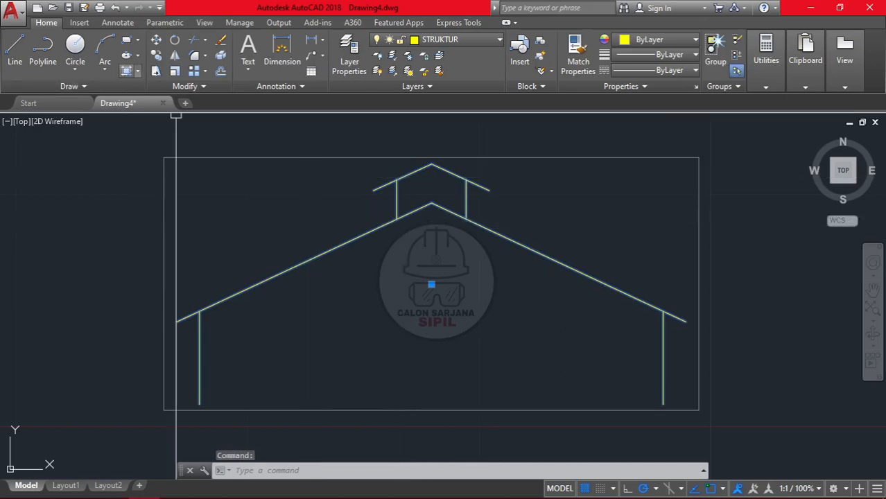
key(Escape)
- Save the drawing as TUTORIAL STRUKTUR BAJA 3 in AutoCAD 2000/LT2000 DWG format in the TUTORIAL folder, replacing the existing file
click(68, 7)
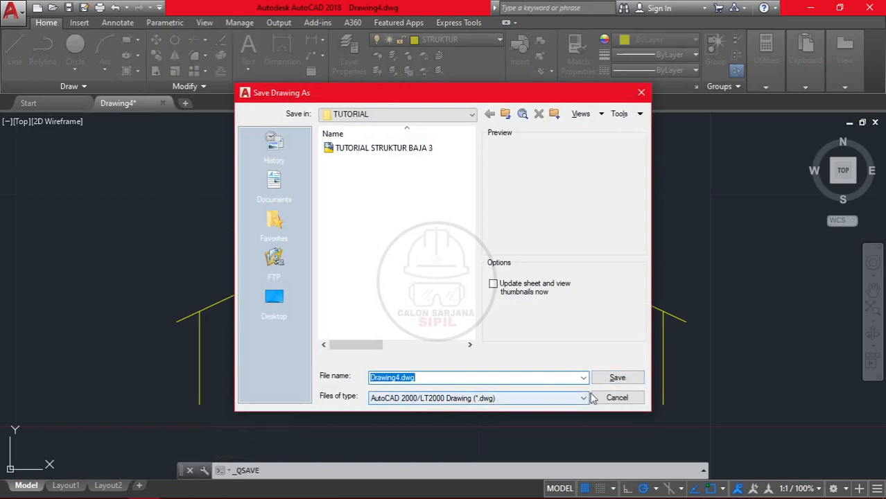
click(377, 151)
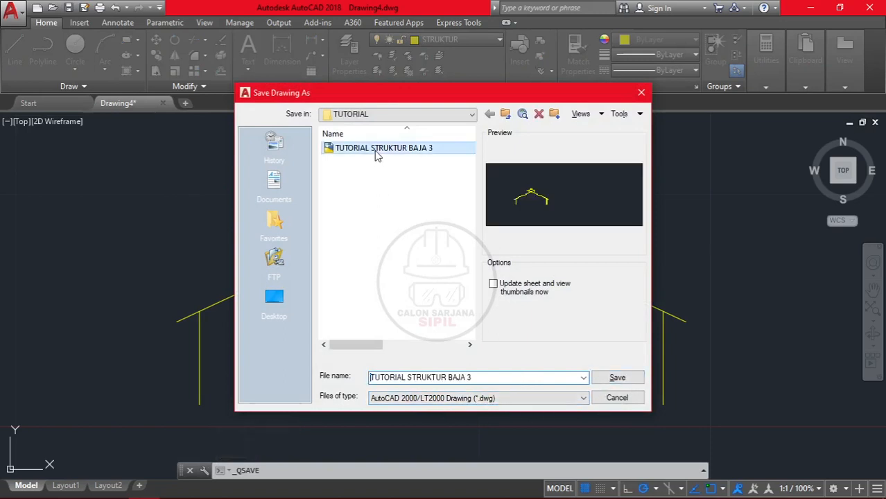
click(616, 380)
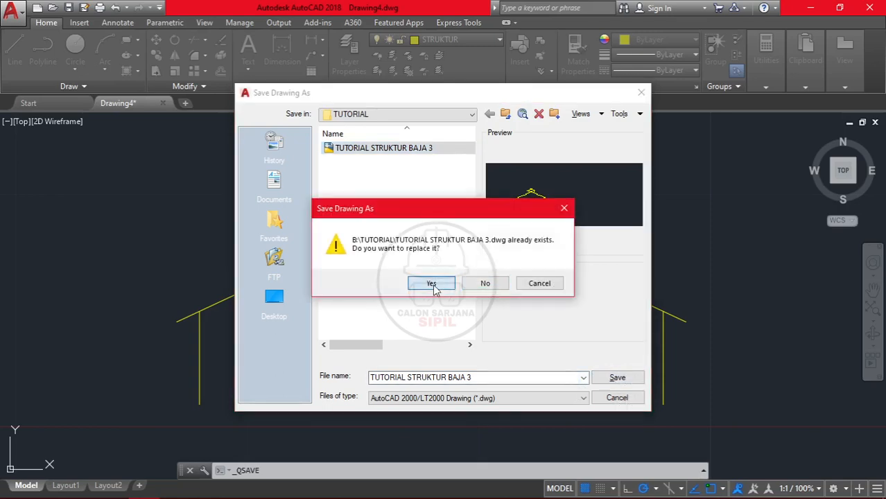
click(431, 283)
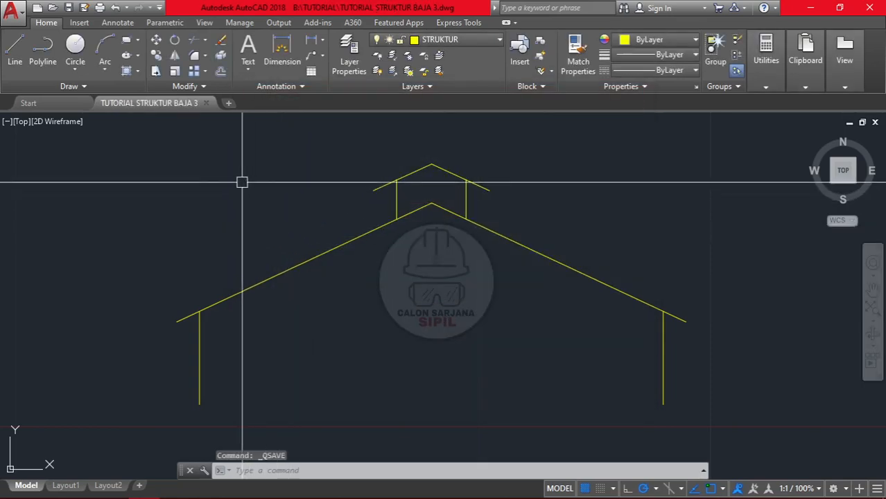
- Save the drawing also as TUTORIAL STRUKTUR BAJA 3 in AutoCAD 2000/LT2000 DXF format, replacing the existing DXF file
click(83, 8)
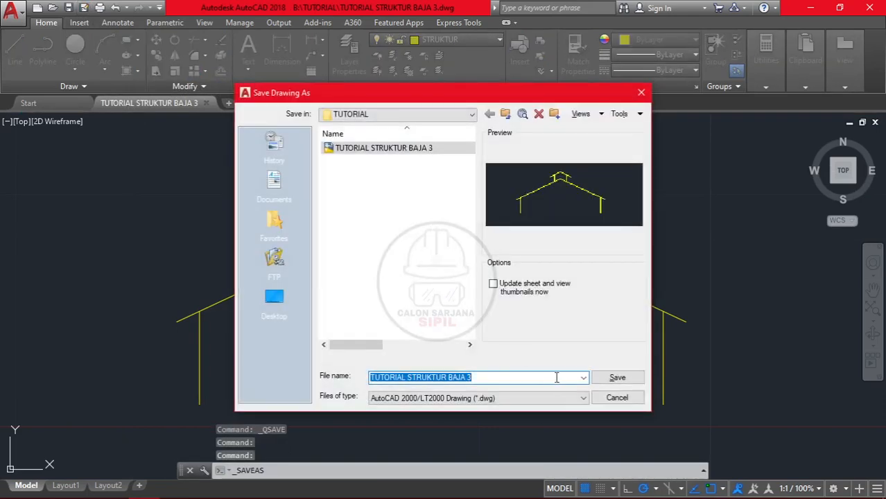
click(437, 399)
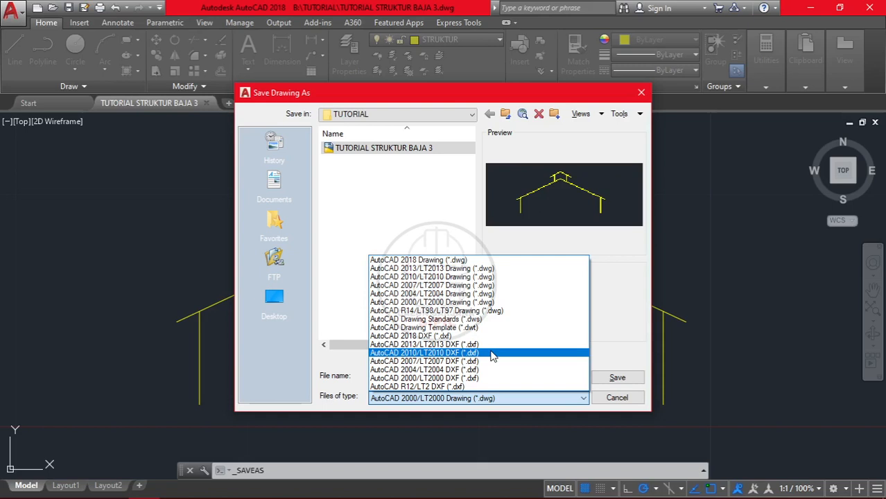
click(440, 380)
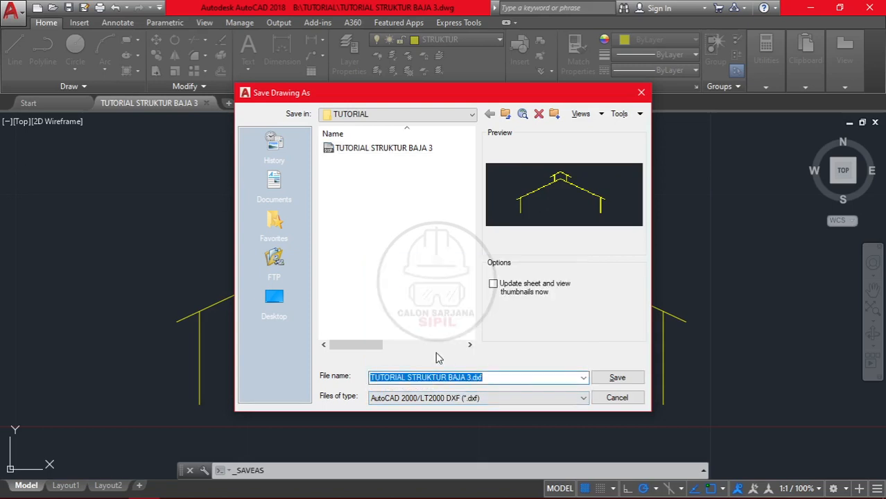
click(388, 148)
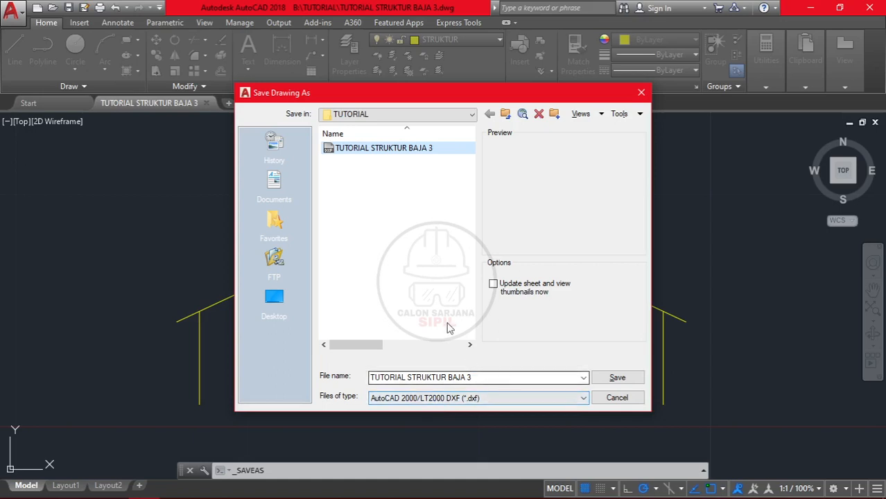
click(617, 377)
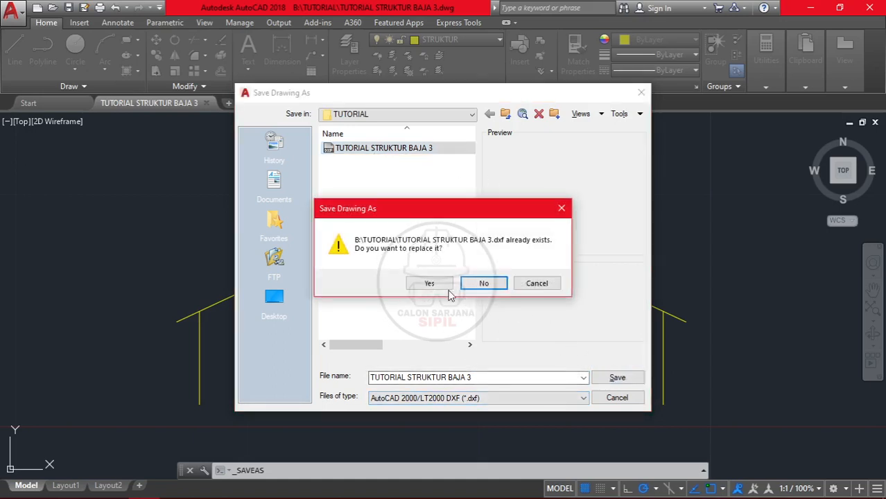
click(436, 284)
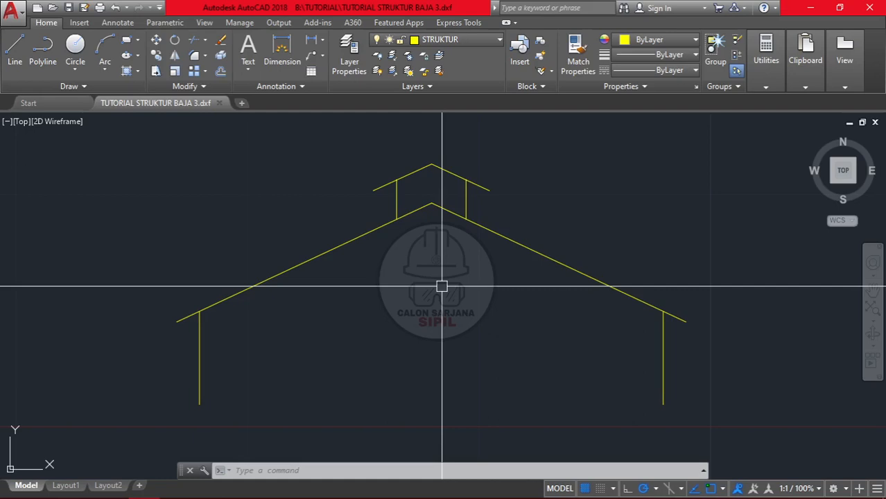
- Close the DXF drawing without saving it in AutoCAD 2018 format, and switch to SAP2000
click(219, 103)
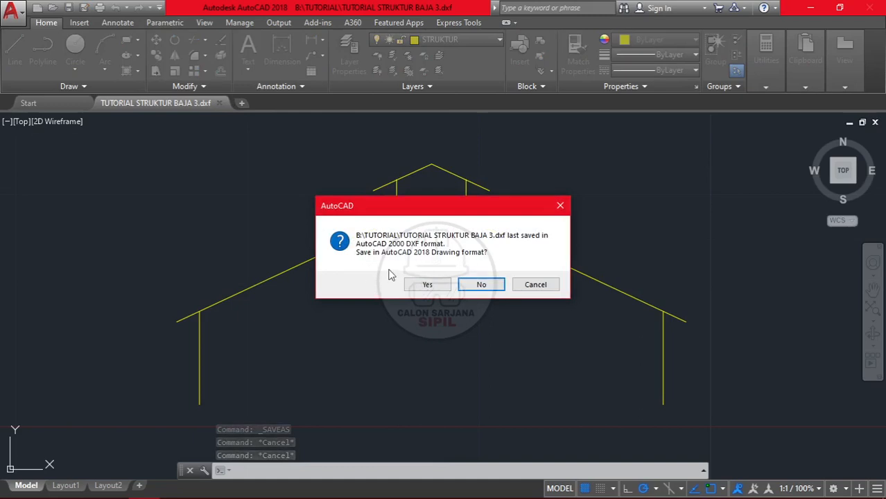
click(487, 285)
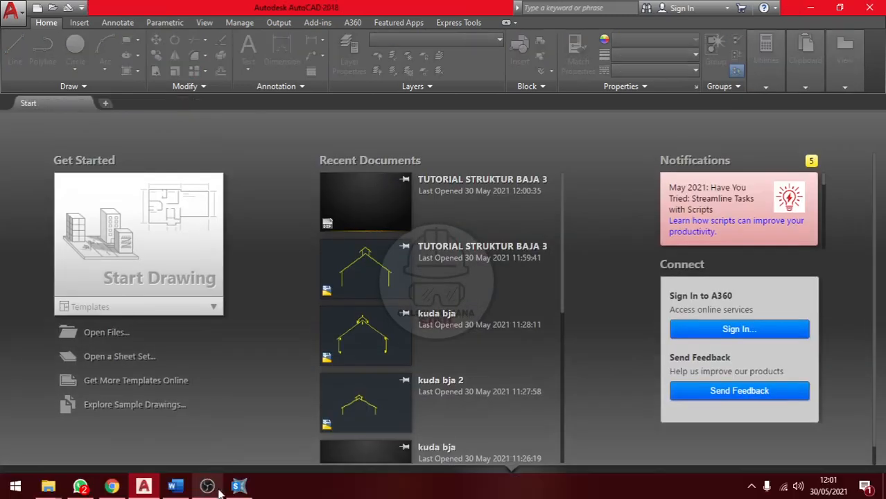
click(239, 487)
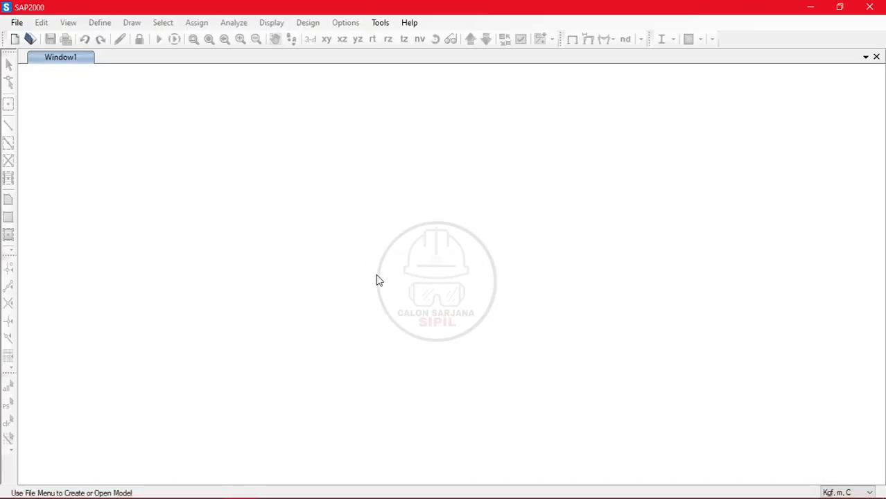
- Import the AutoCAD DXF file TUTORIAL STRUKTUR BAJA 3 from the TUTORIAL folder into SAP2000
click(22, 23)
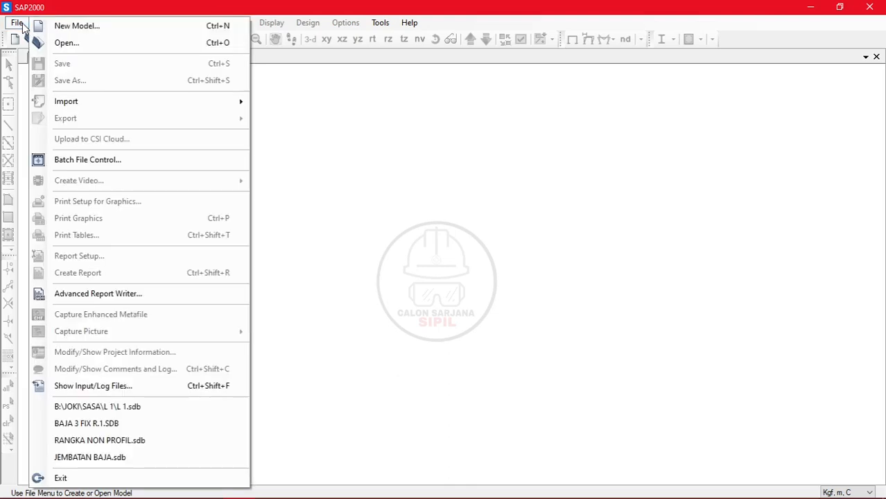
mouse_move(133, 99)
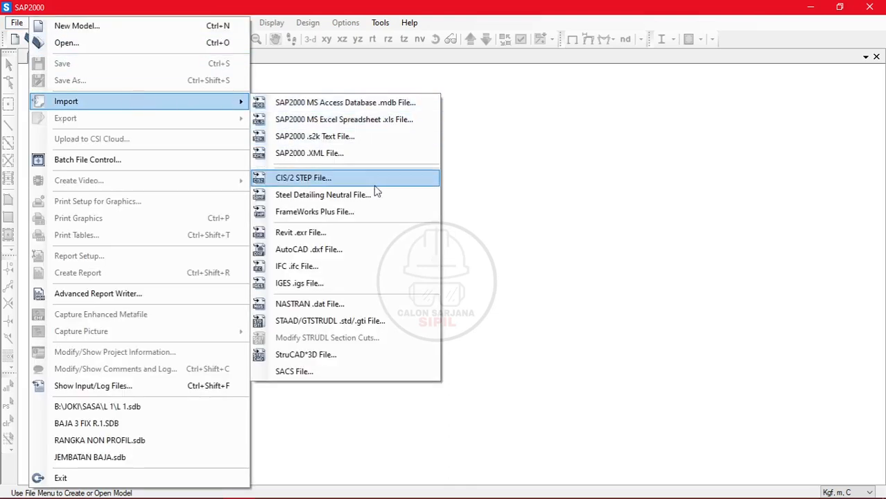
click(310, 254)
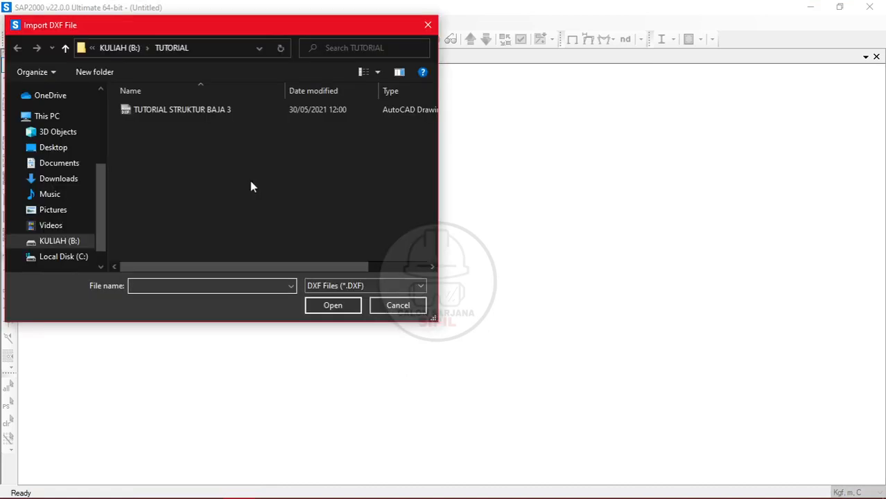
click(161, 109)
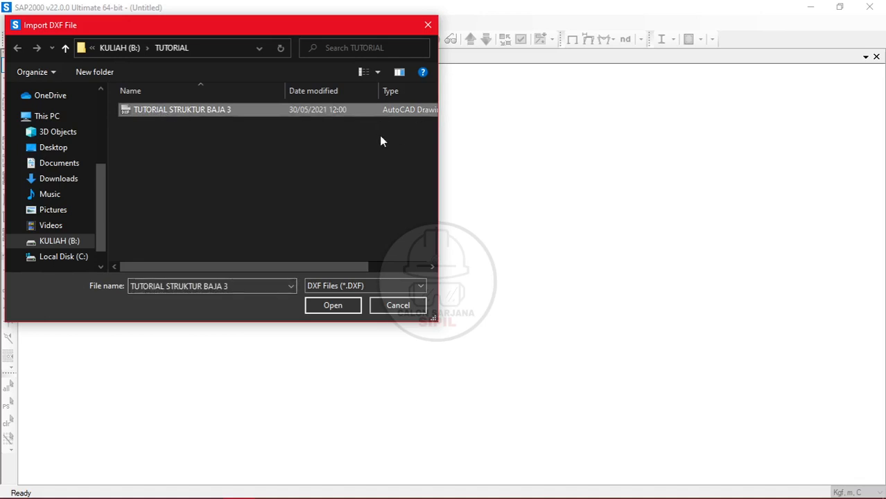
click(336, 312)
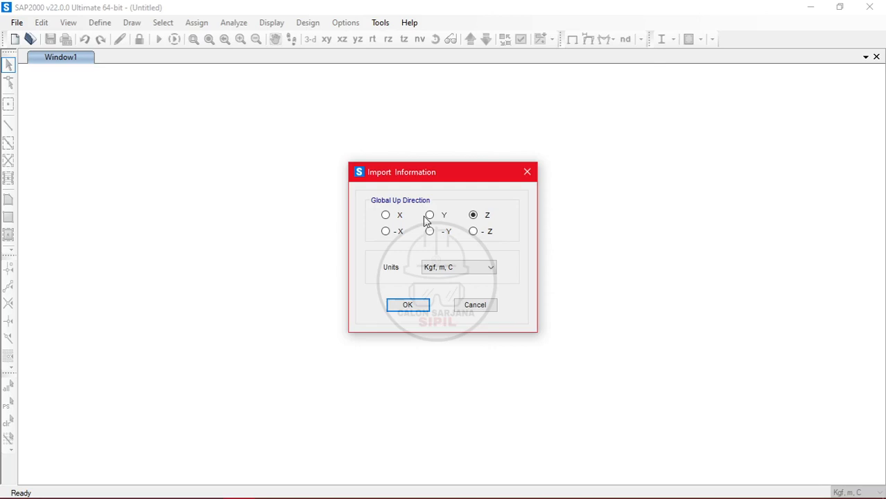
- Set the import's global up direction to Y, check the load units in the Word calculation data, and accept Kgf, m, C in SAP2000
click(430, 215)
click(176, 486)
scroll(487, 340, down, 3)
drag(425, 225, 483, 231)
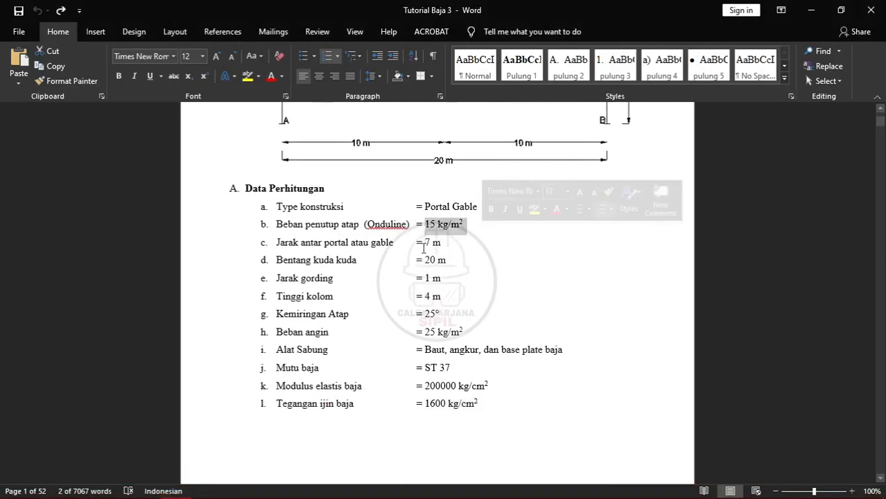
click(238, 490)
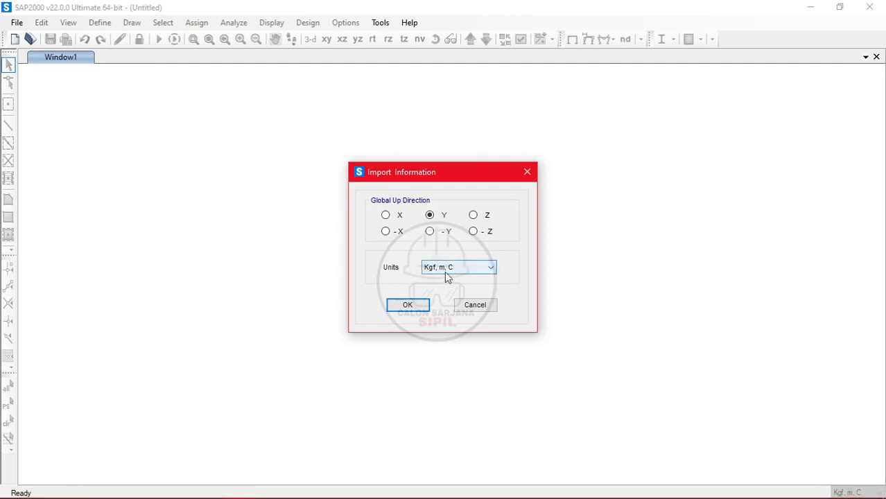
click(425, 306)
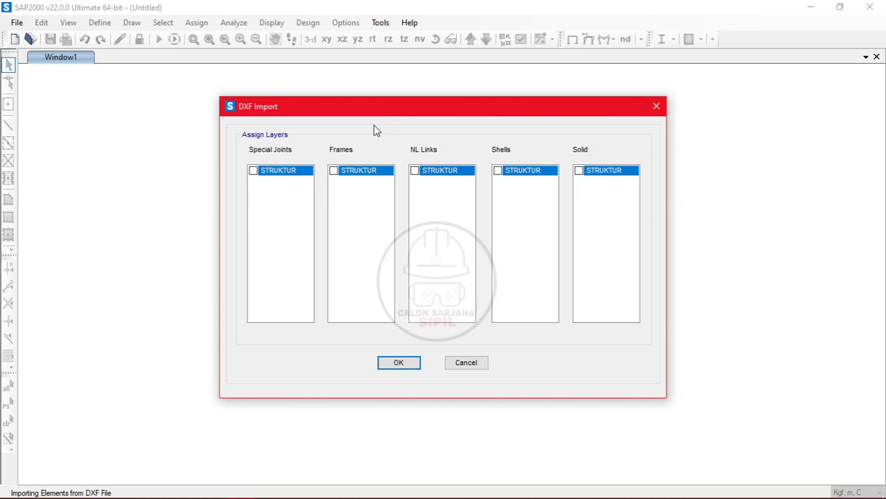
- Assign the STRUKTUR layer to frames, finish the import, and show the model in the X-Z plane
click(334, 170)
click(399, 363)
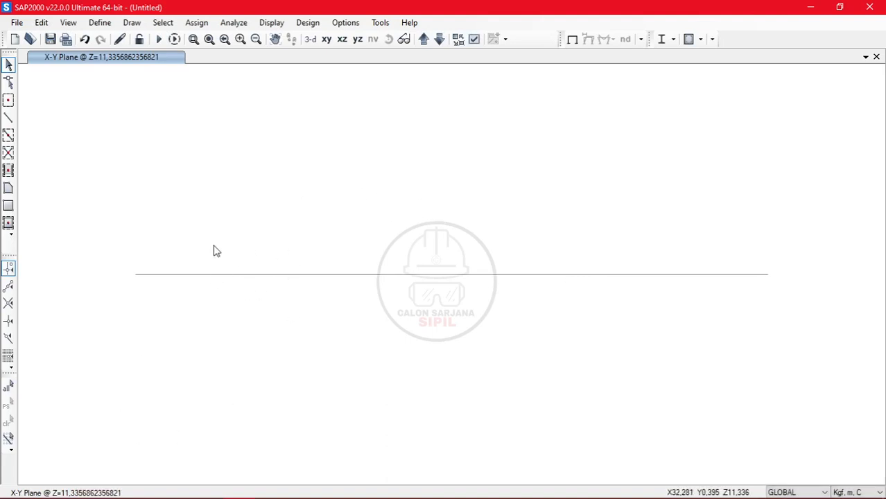
click(342, 39)
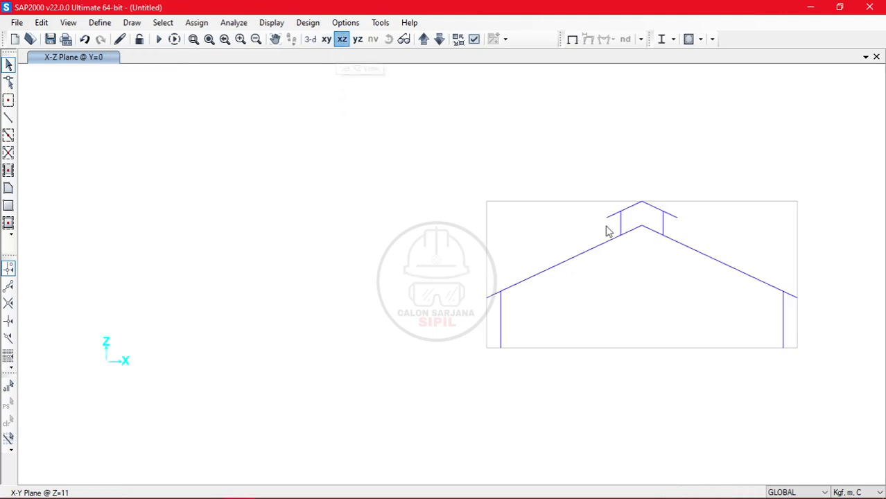
scroll(603, 236, up, 2)
mouse_move(577, 281)
middle_down()
mouse_move(462, 213)
mouse_move(438, 253)
mouse_move(465, 267)
middle_up()
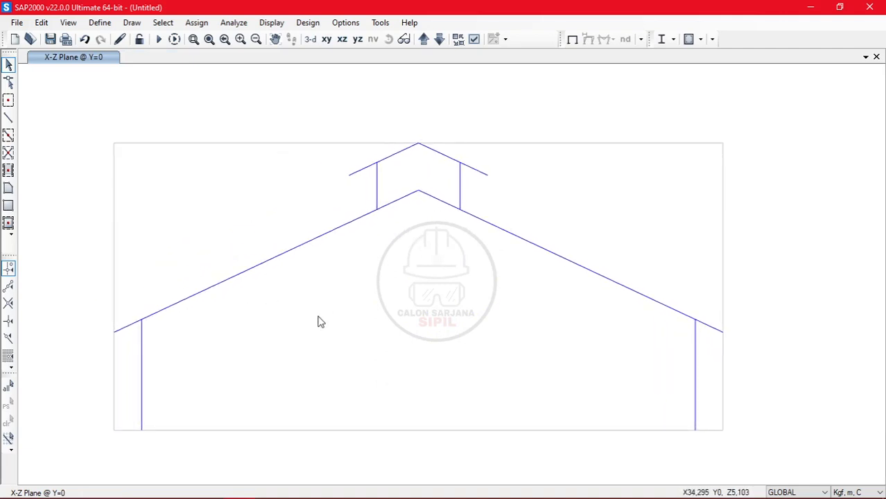
middle_drag(340, 303, 350, 281)
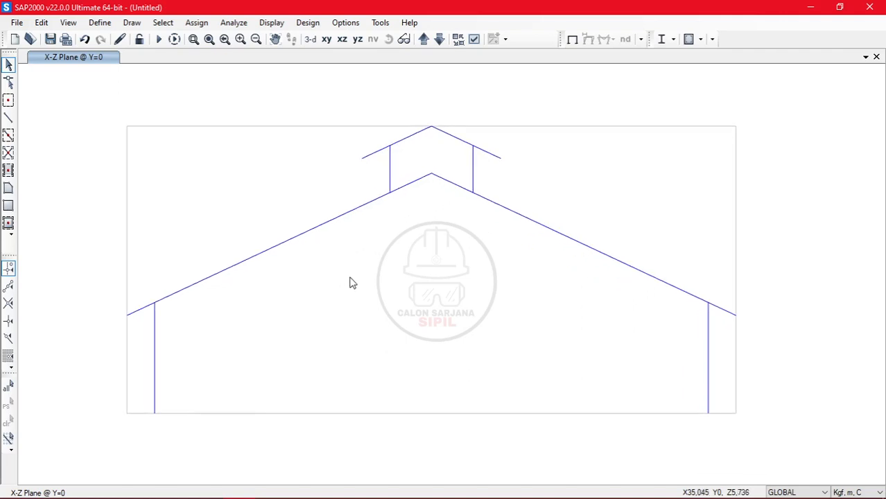
- Check the lengths of the left column, the left rafter and the left ridge post in their line information
right_click(154, 321)
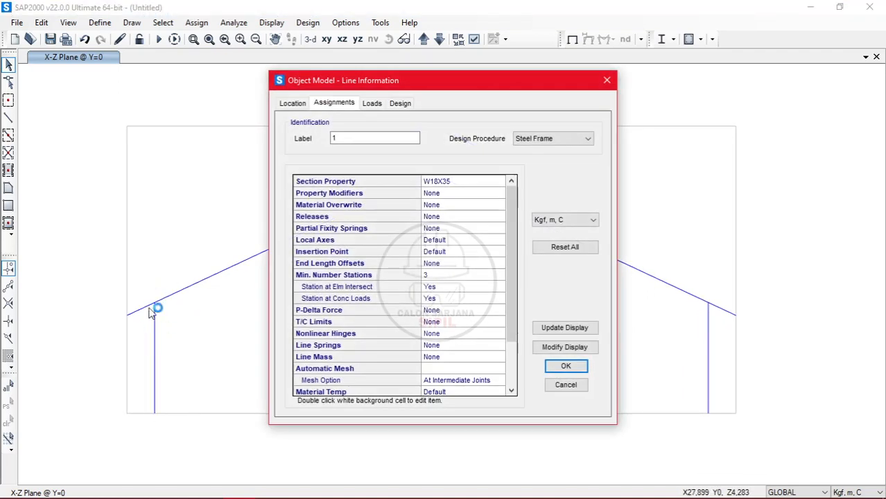
click(290, 104)
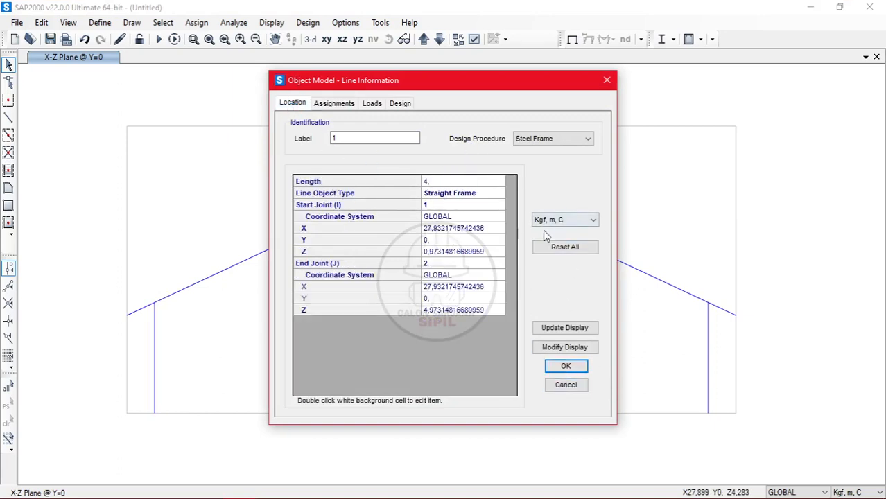
click(583, 386)
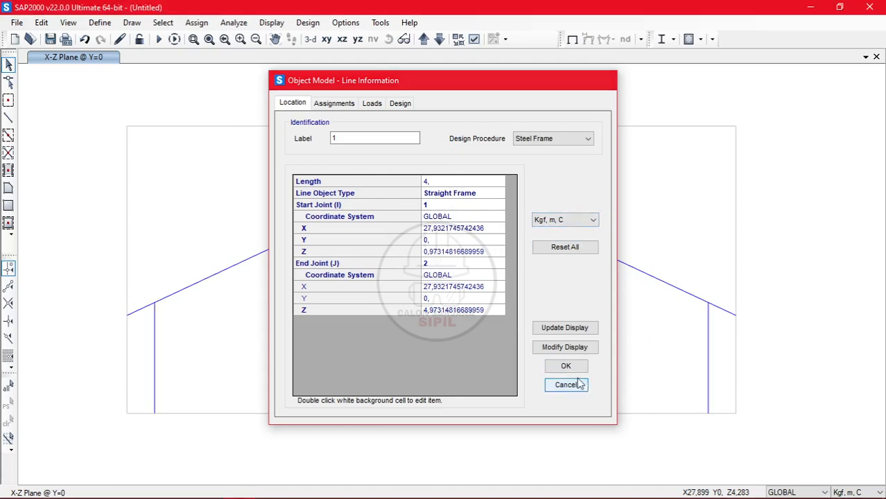
right_click(147, 311)
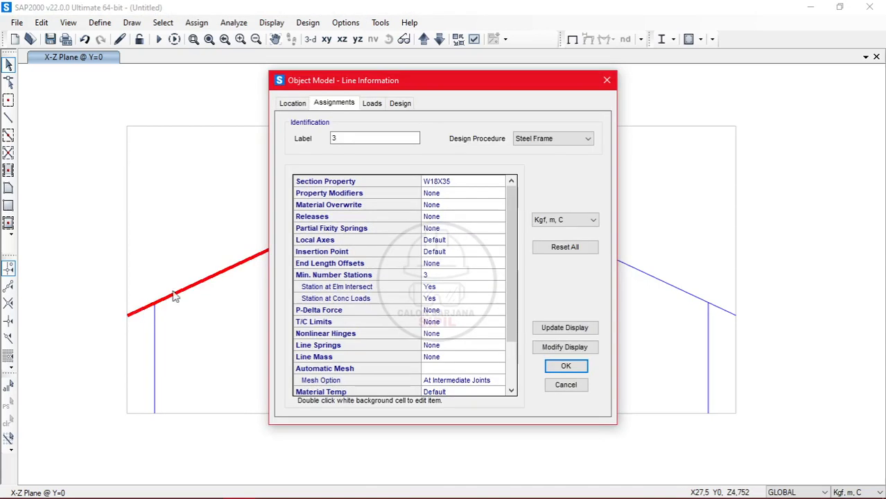
click(293, 105)
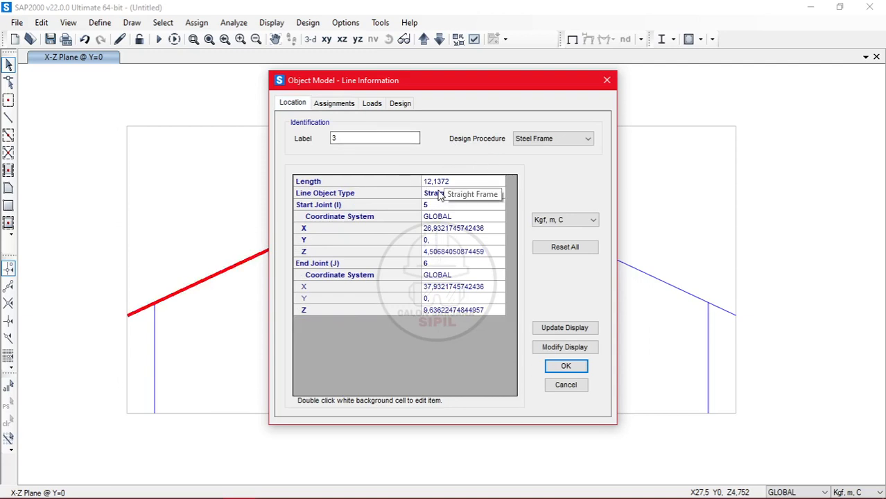
click(566, 385)
right_click(389, 171)
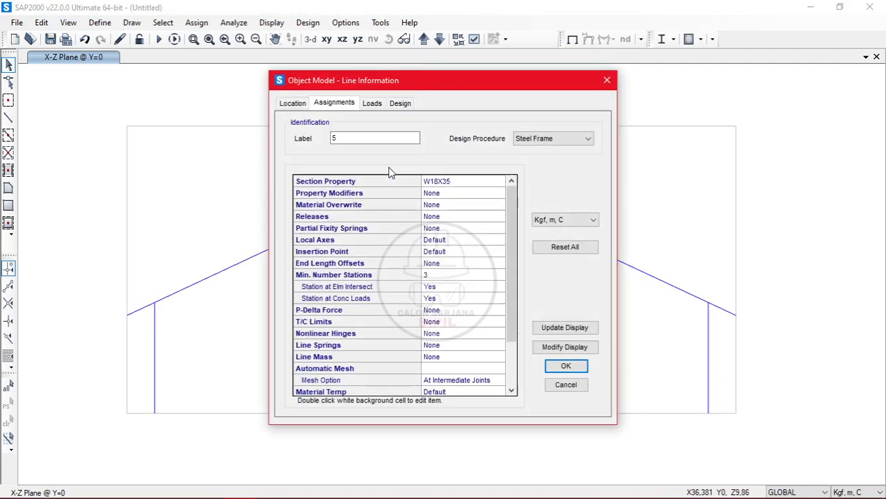
click(292, 103)
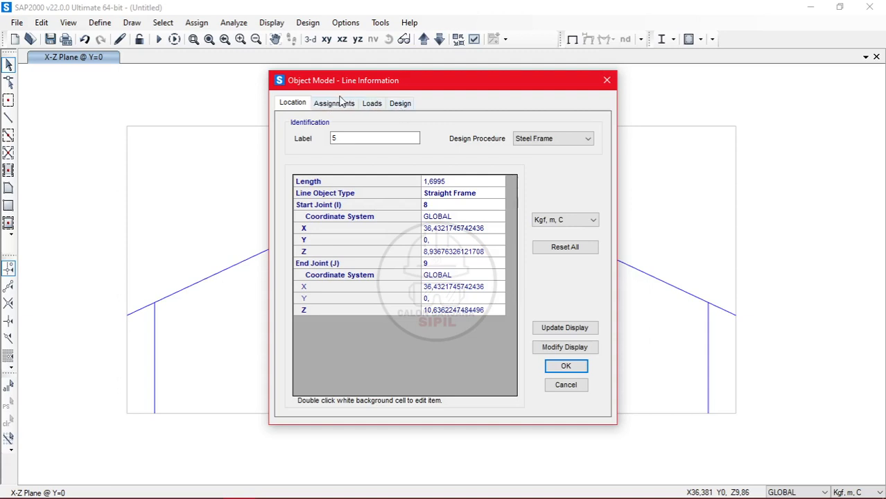
click(562, 382)
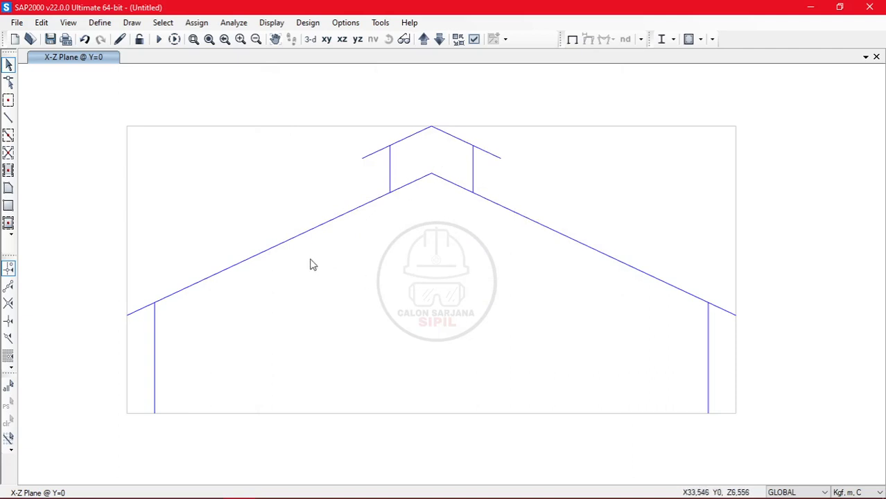
- Assign fixed restraints, with all translations and rotations restrained, to the base joints of both columns
click(154, 411)
click(708, 414)
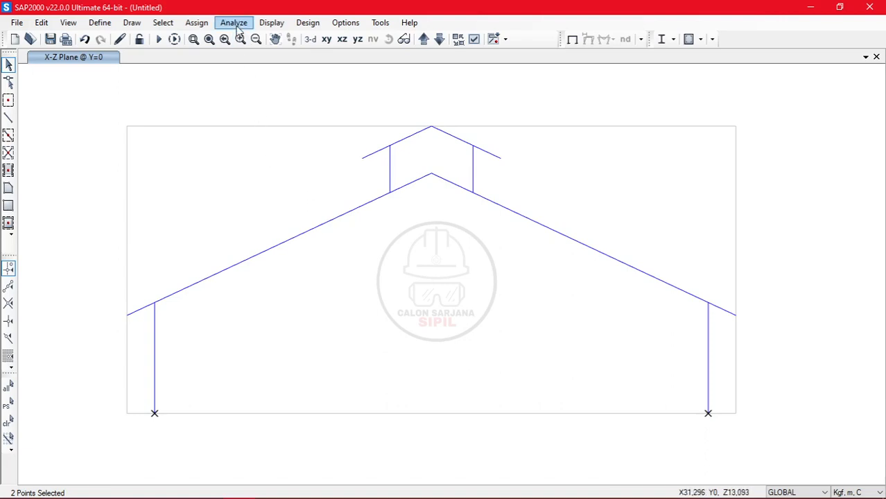
click(197, 22)
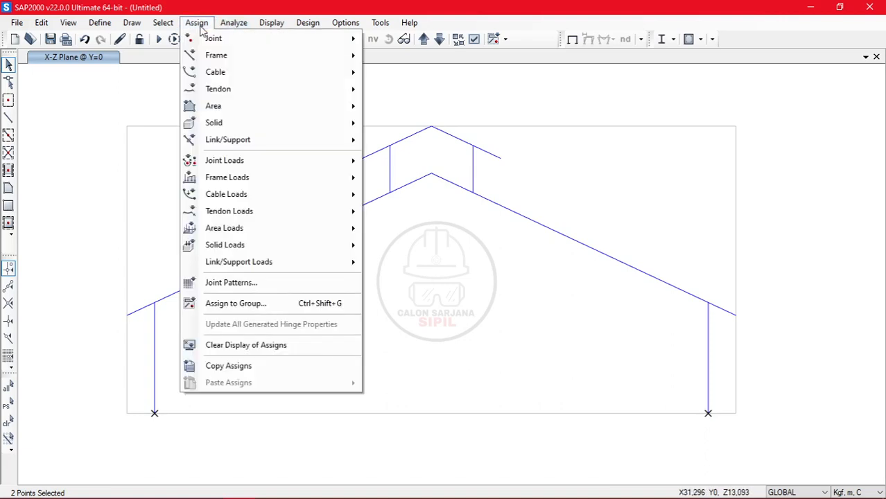
mouse_move(208, 39)
click(417, 44)
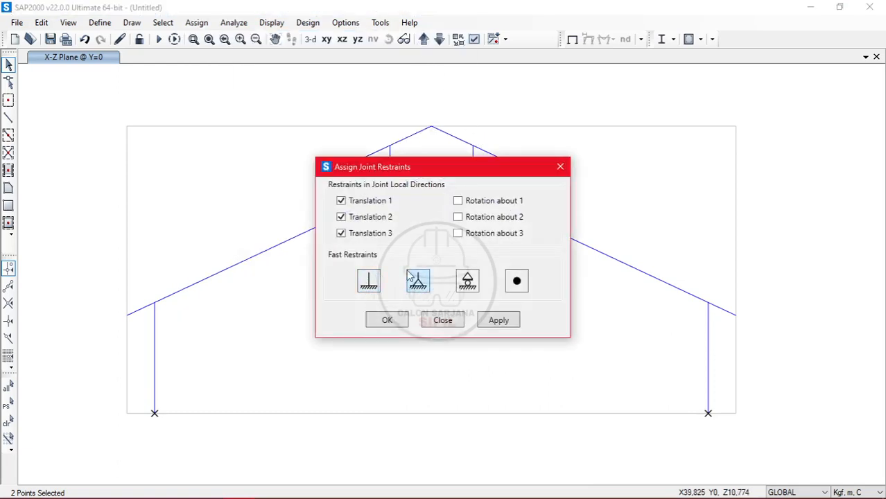
click(368, 281)
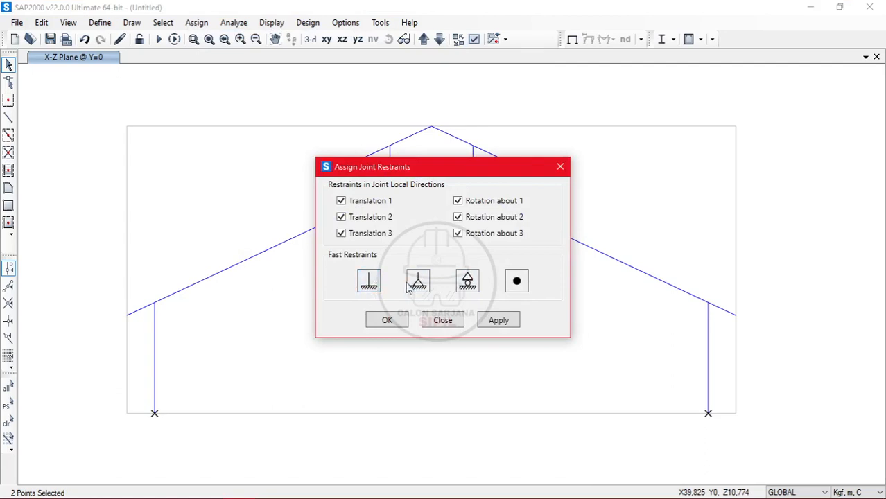
click(387, 320)
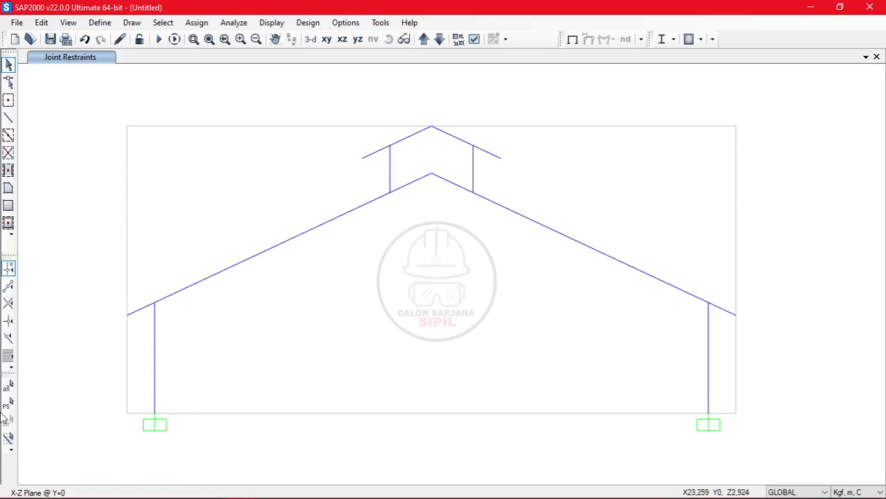
- Check the steel grade in the Word calculation data, then in SAP2000 start a new Steel material with region United States and standard User
click(175, 490)
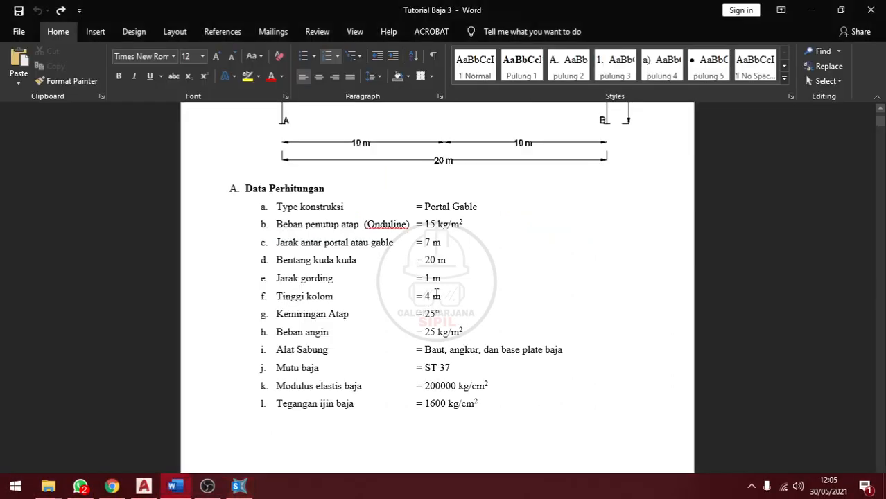
drag(411, 368, 474, 368)
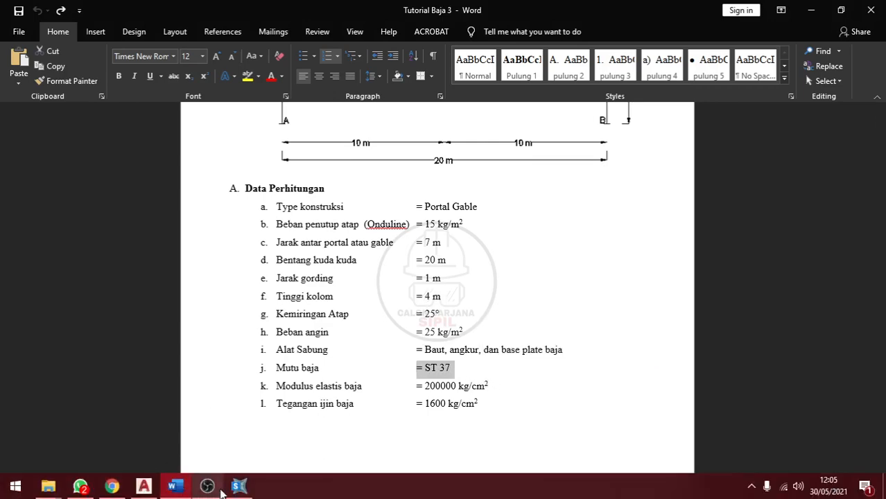
click(238, 486)
click(41, 22)
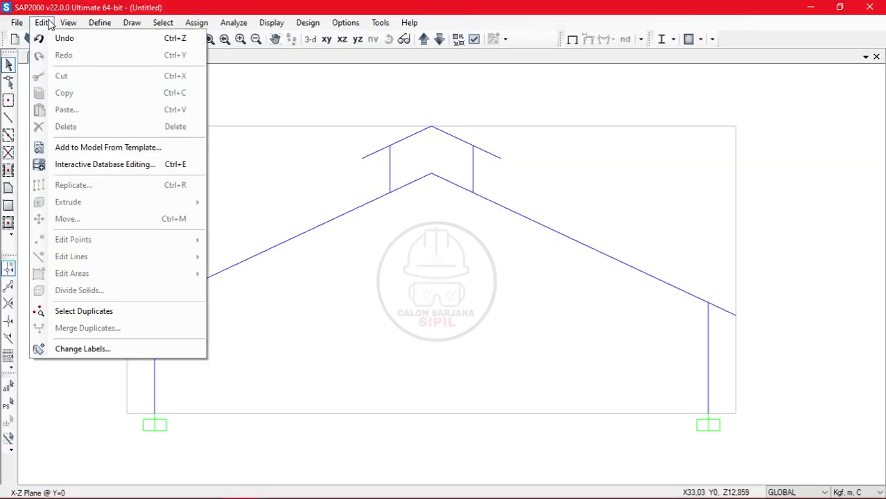
click(104, 39)
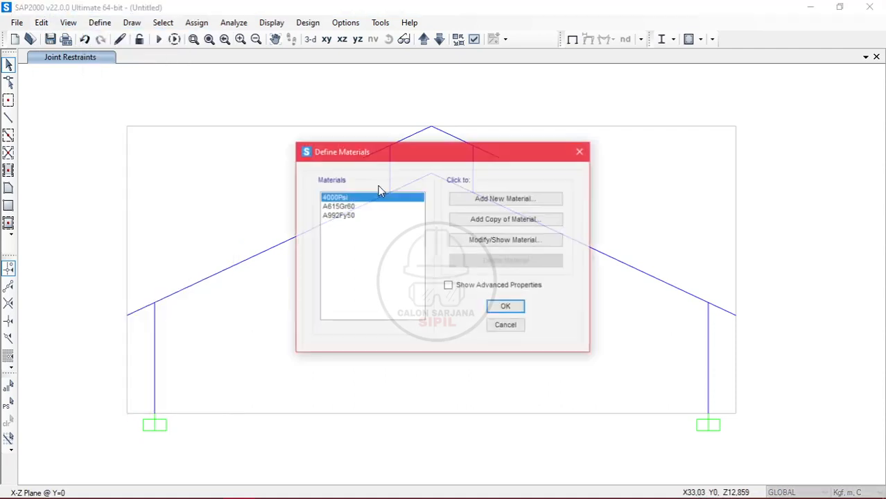
click(526, 201)
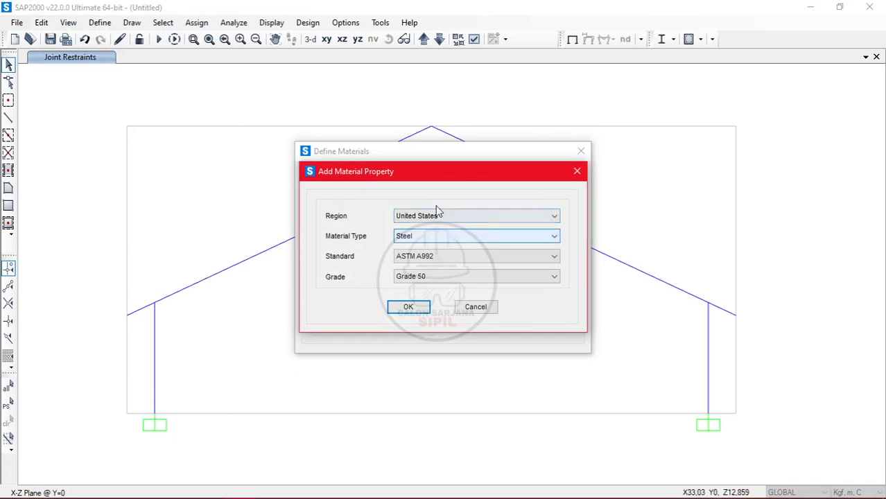
click(416, 238)
click(417, 239)
click(445, 257)
click(451, 332)
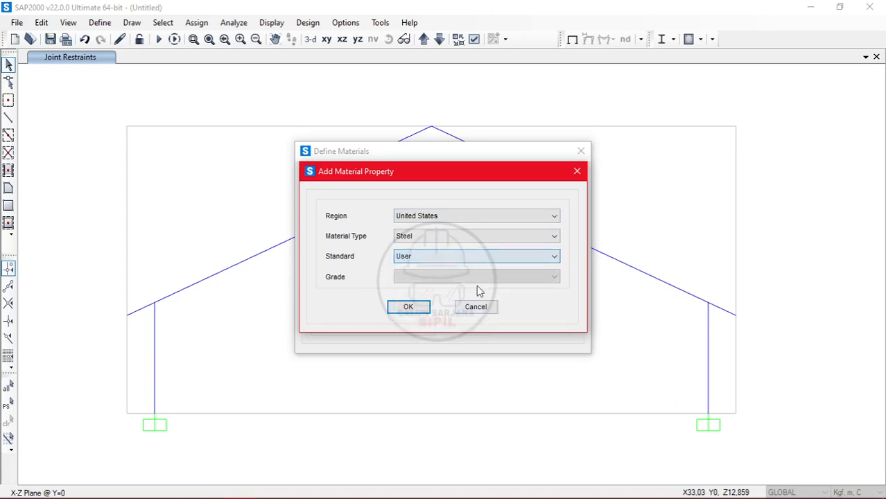
click(409, 308)
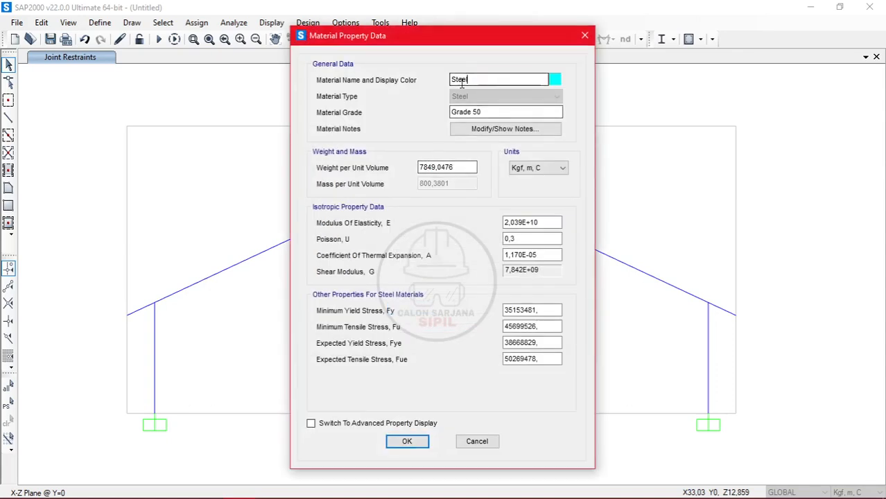
- Name the steel material ST 73, then check the steel grade and elastic modulus in the Word calculation data
text(s)
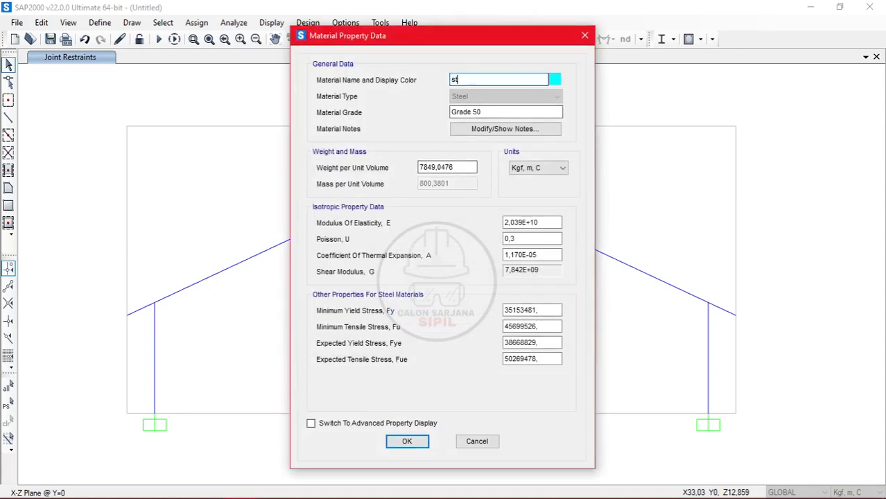
text(T 7)
mouse_move(182, 491)
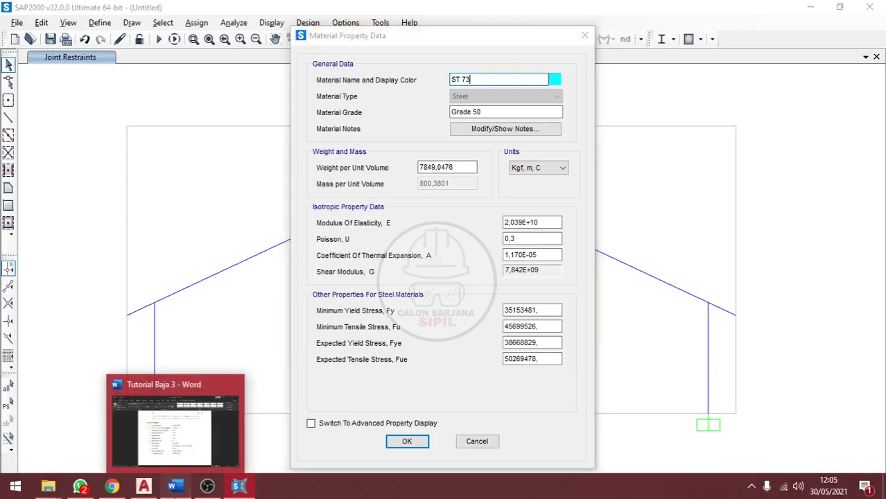
click(176, 487)
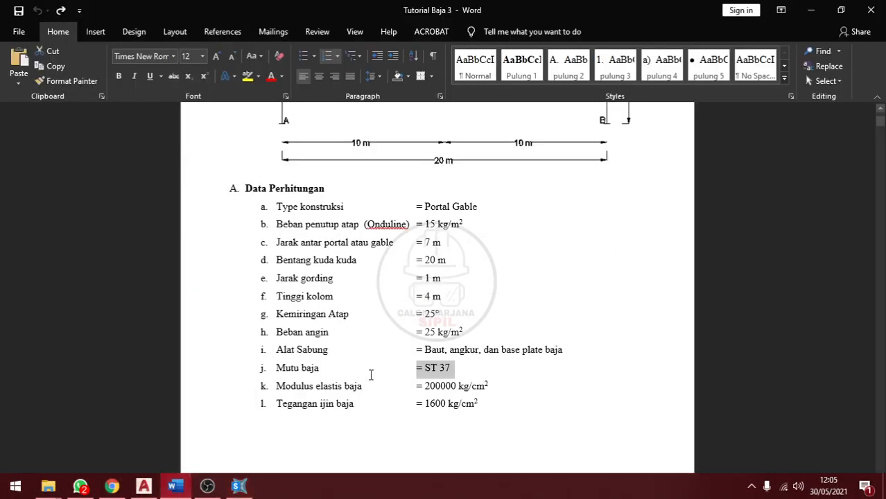
scroll(410, 328, down, 7)
scroll(410, 333, down, 20)
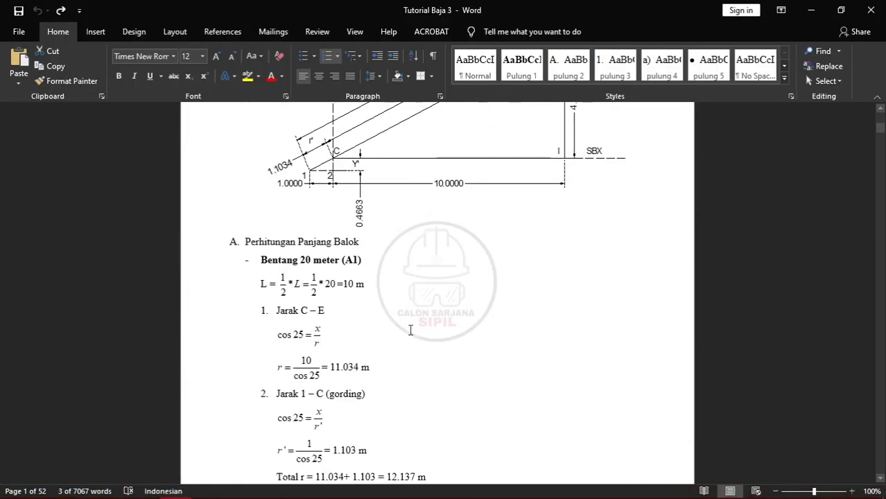
scroll(411, 333, down, 19)
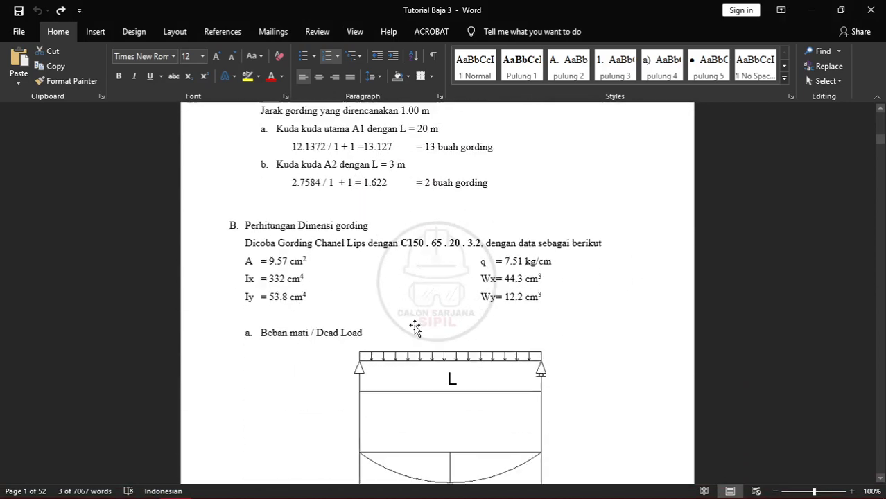
scroll(366, 355, down, 1)
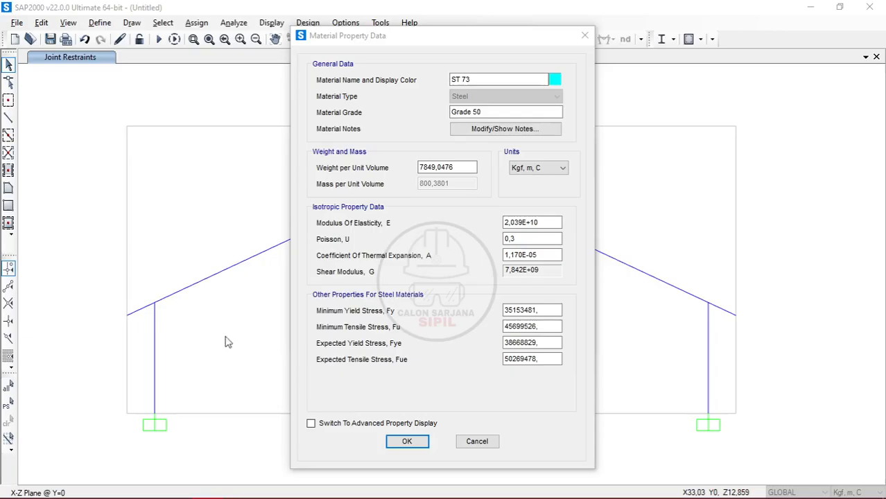
- Return to SAP2000 and set the material's modulus of elasticity to 200000 in Kgf, m, C units
click(446, 190)
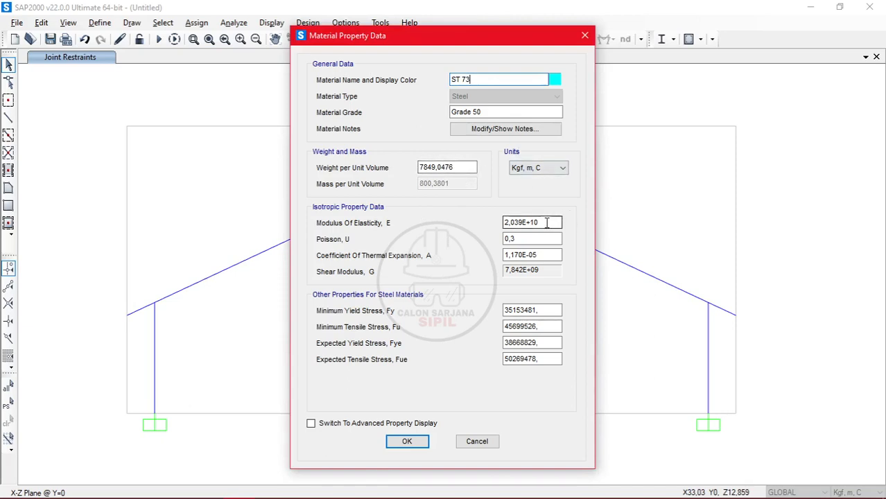
drag(547, 223, 473, 231)
text(200000)
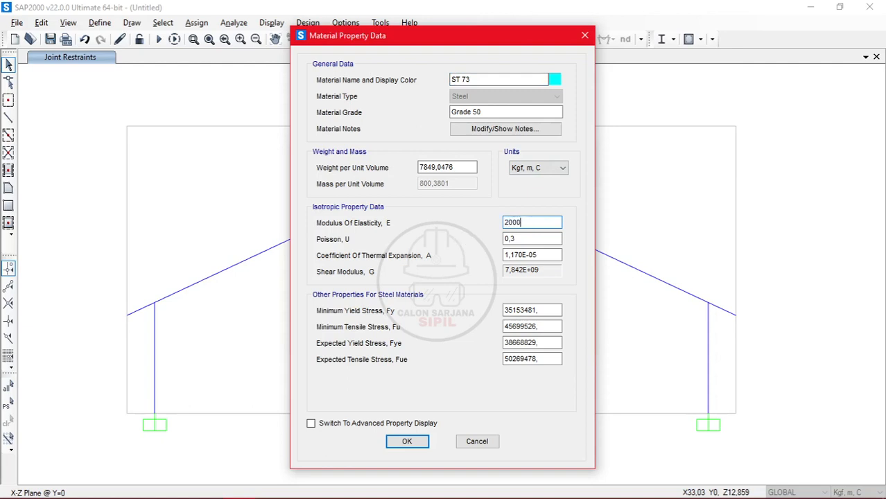
click(542, 240)
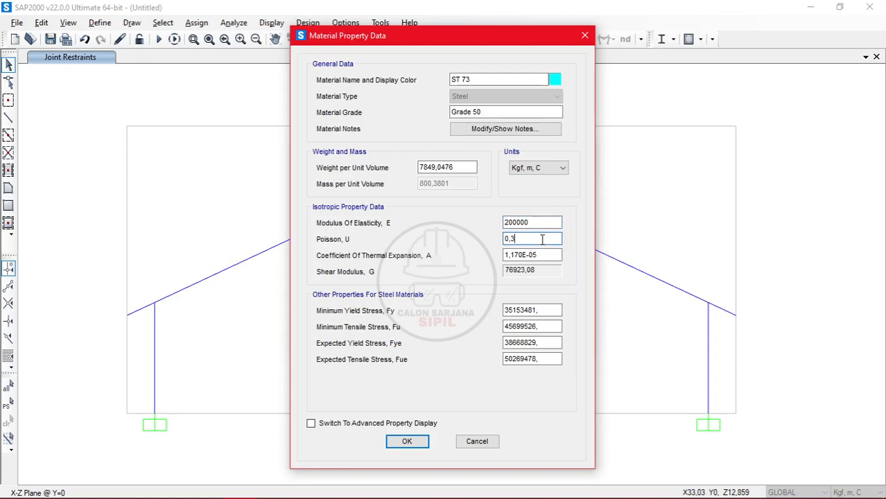
click(544, 254)
- Switch the material units to N, mm, C and set minimum yield stress Fy to 240 and minimum tensile stress Fu to 370
drag(547, 311, 482, 312)
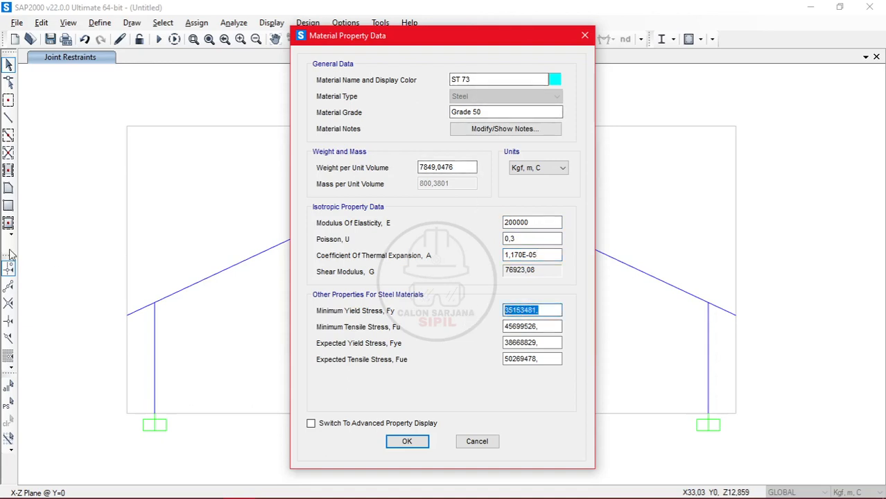
mouse_move(246, 498)
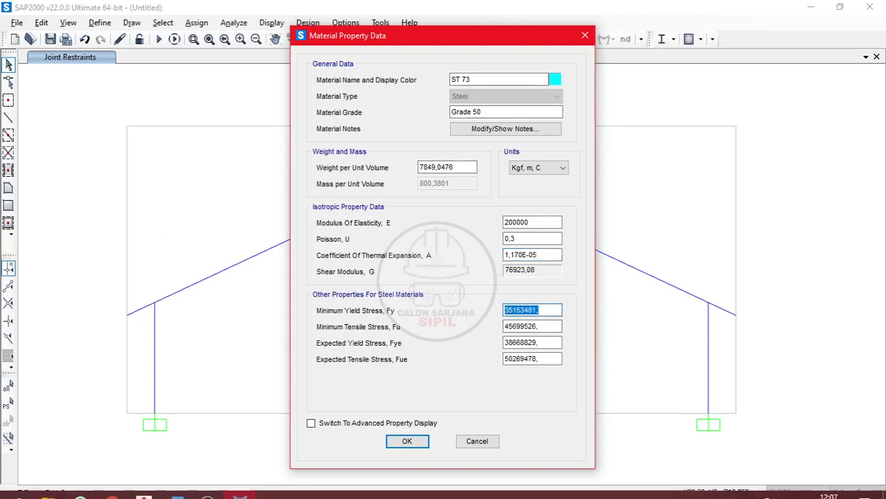
click(113, 490)
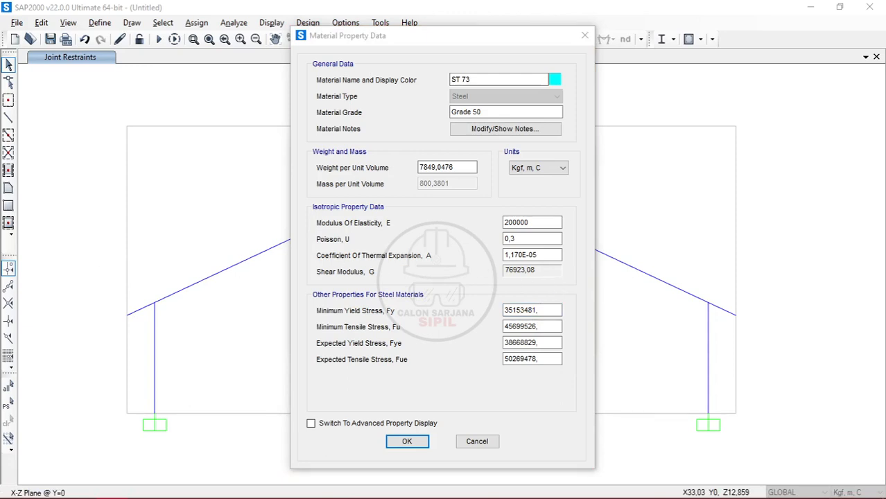
click(555, 168)
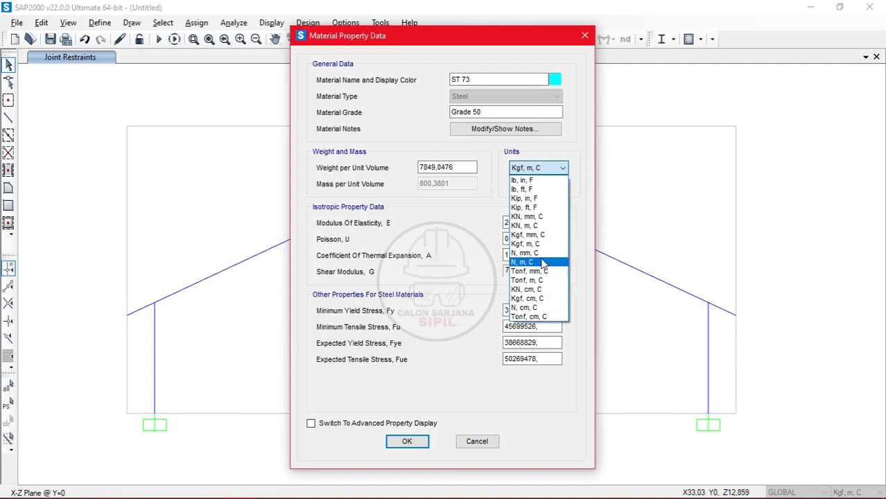
click(534, 253)
key(Tab)
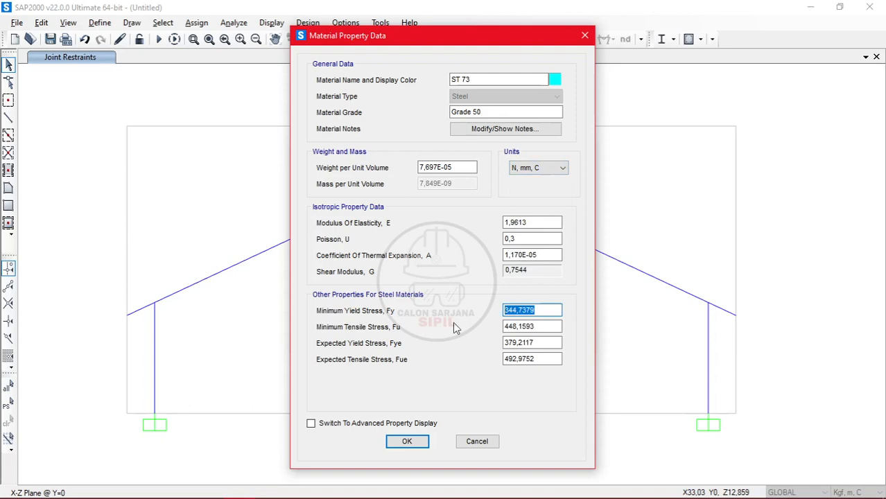
text(24)
text(0)
key(Tab)
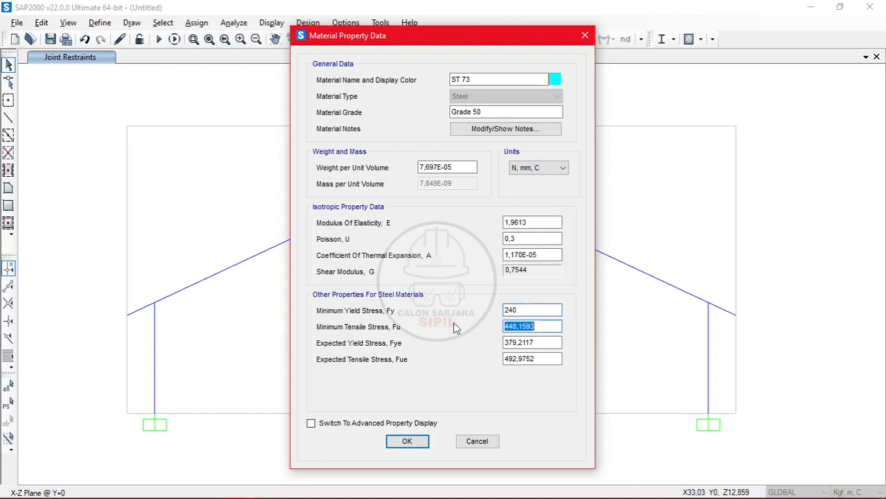
text(370)
key(Tab)
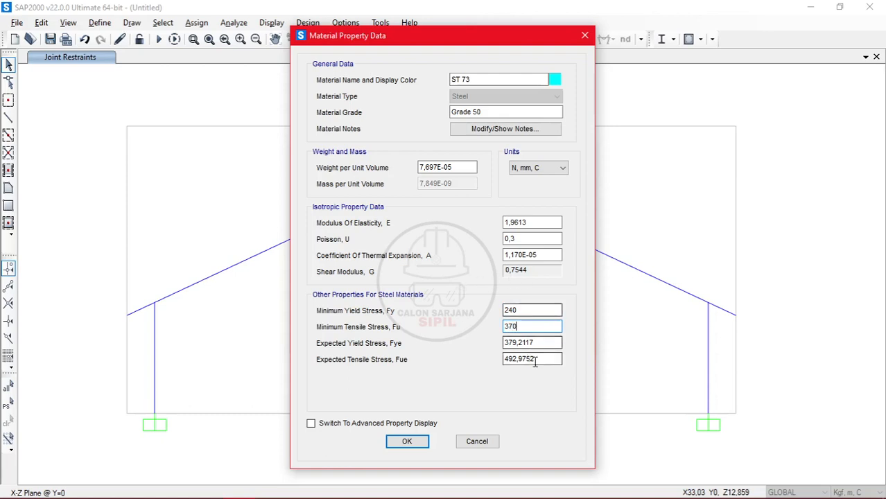
- Set expected yield stress Fye to 1,1*240 and expected tensile stress Fue to 1,1*370
text(1,)
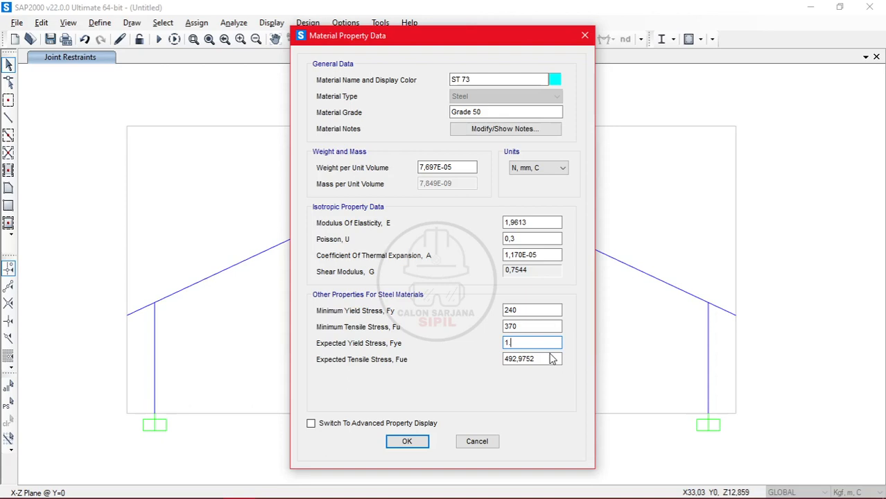
text(1*240)
key(Tab)
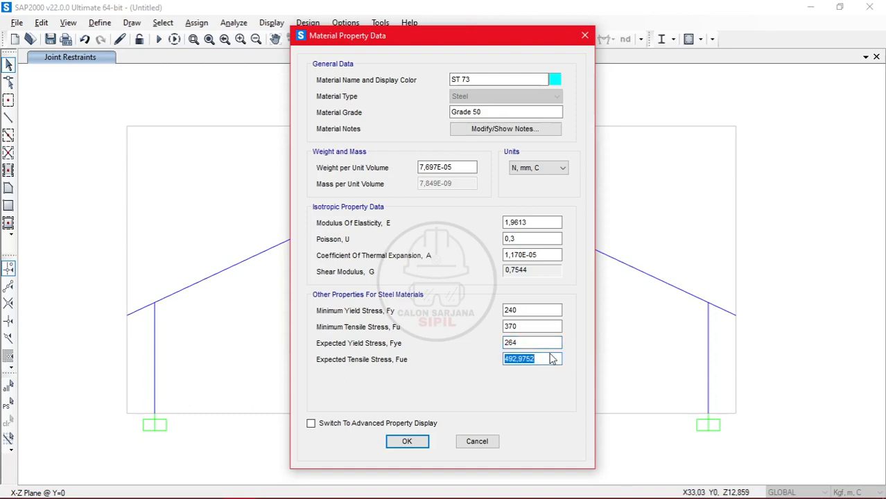
text(1,1*370)
key(Return)
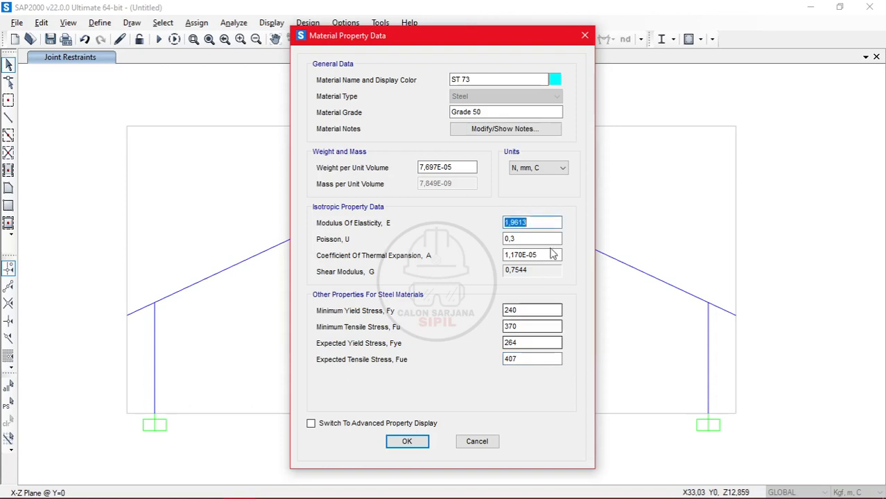
- Set the material units to Kgf, m, C and accept the new material definition
click(525, 170)
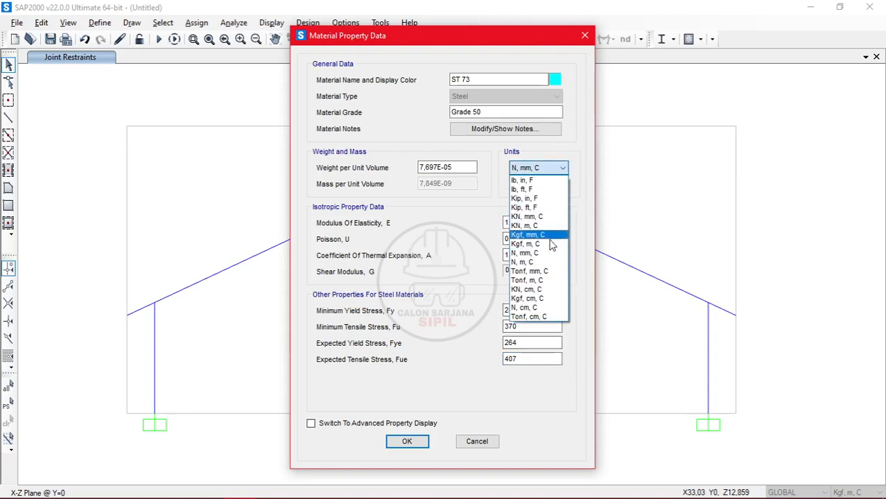
click(548, 245)
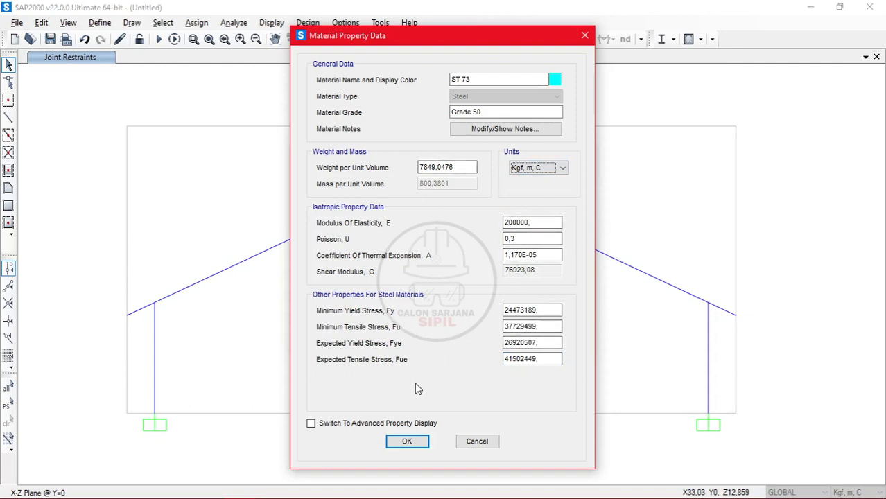
click(411, 442)
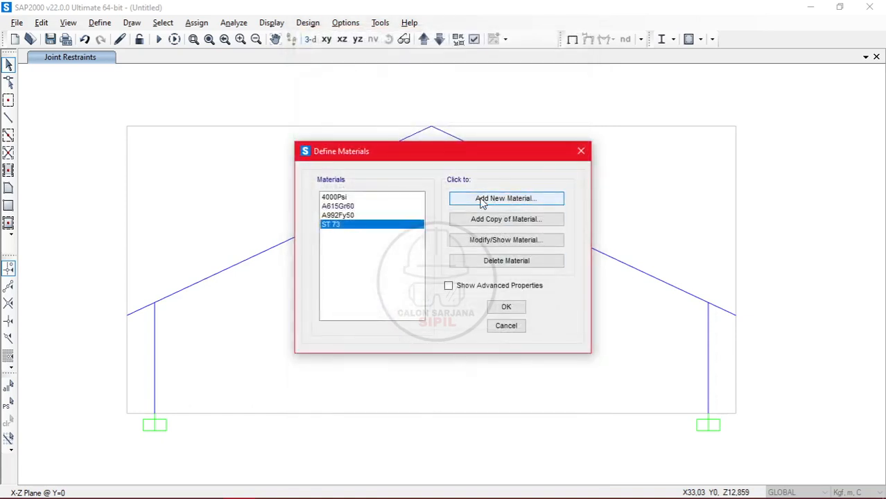
click(503, 310)
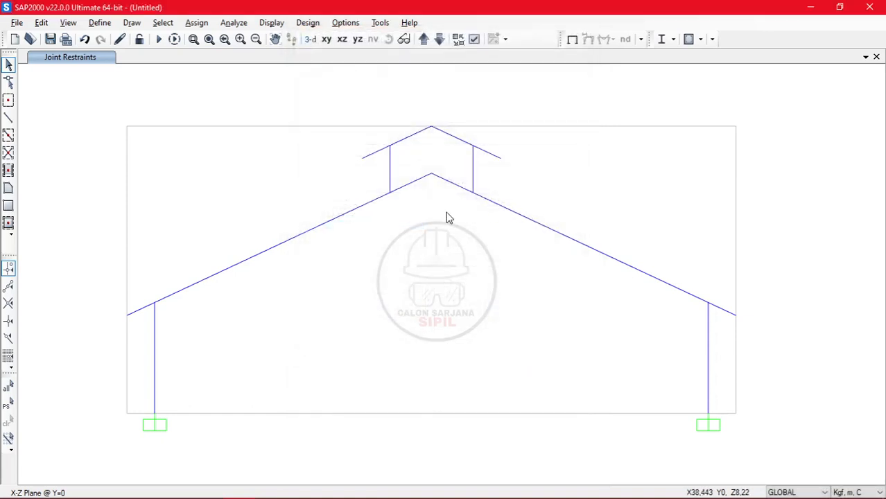
- Reopen the ST 73 material definition and rename it ST 37
click(100, 22)
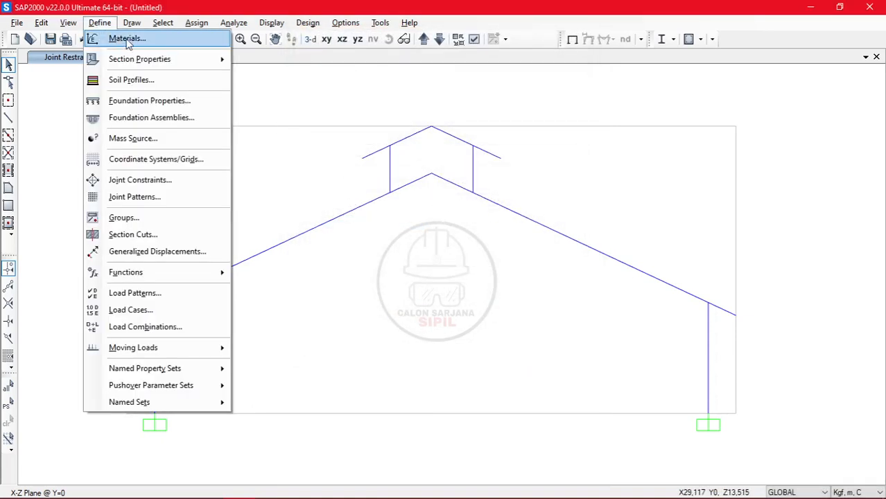
click(128, 40)
click(371, 216)
click(378, 226)
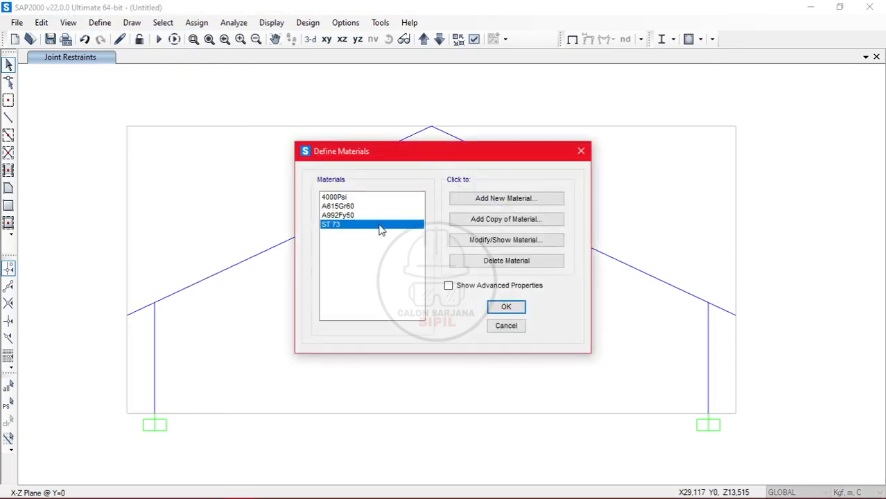
click(530, 243)
click(511, 80)
key(BackSpace)
key(BackSpace)
text(337)
text(7)
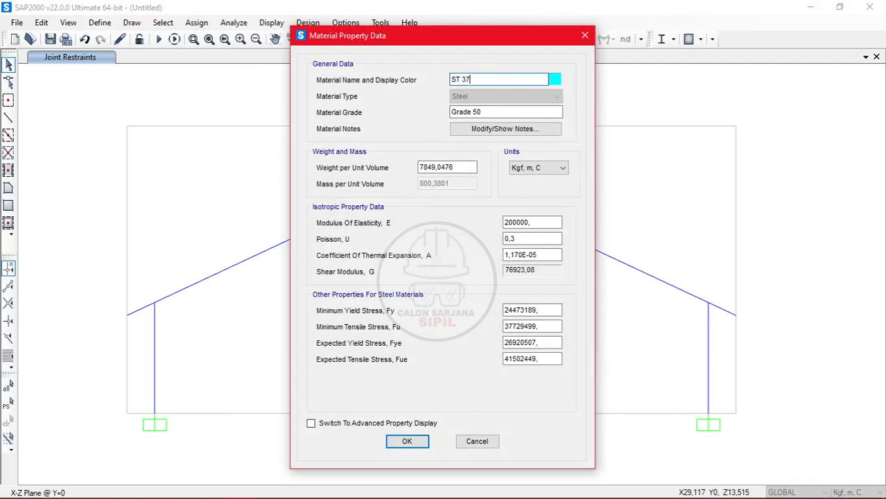
click(410, 442)
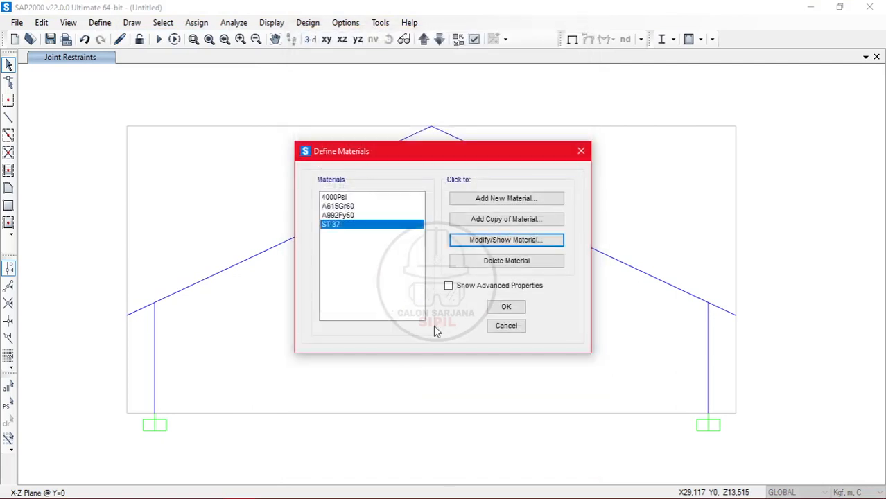
click(508, 309)
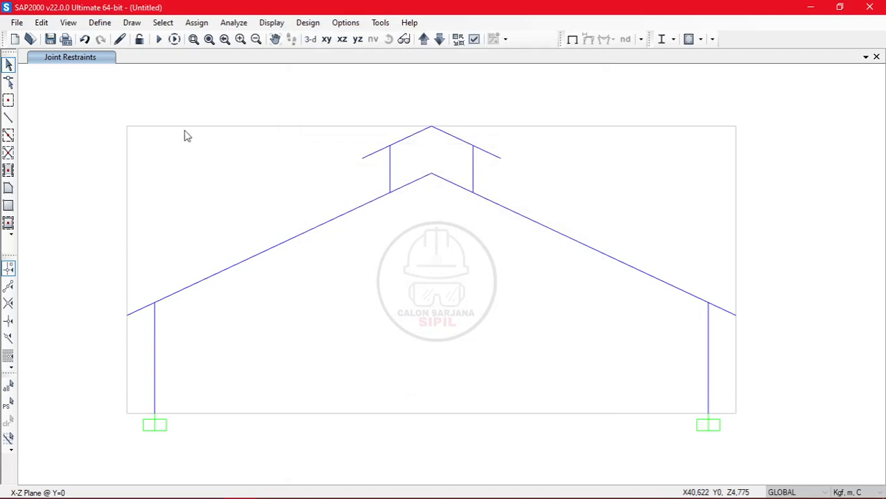
click(102, 24)
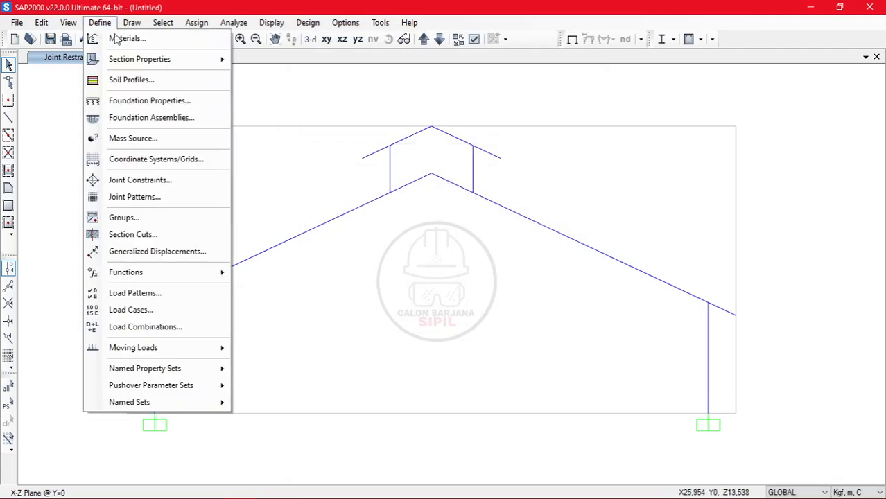
mouse_move(135, 63)
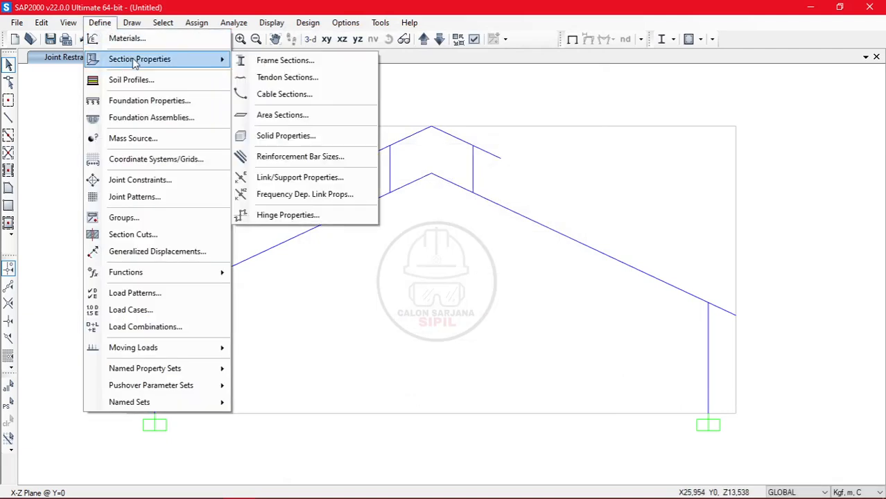
click(251, 450)
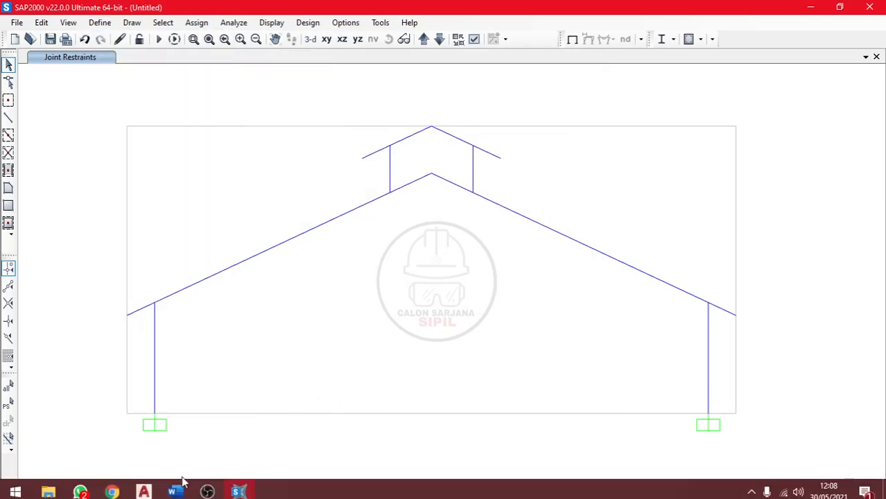
- Switch to Word and look through the purlin load, wind, stress and deflection calculations
click(172, 488)
scroll(416, 255, down, 10)
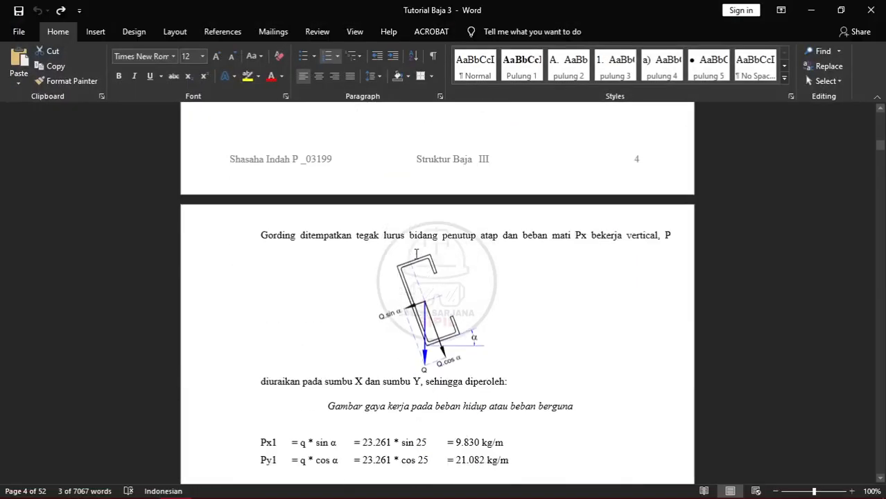
scroll(416, 255, down, 15)
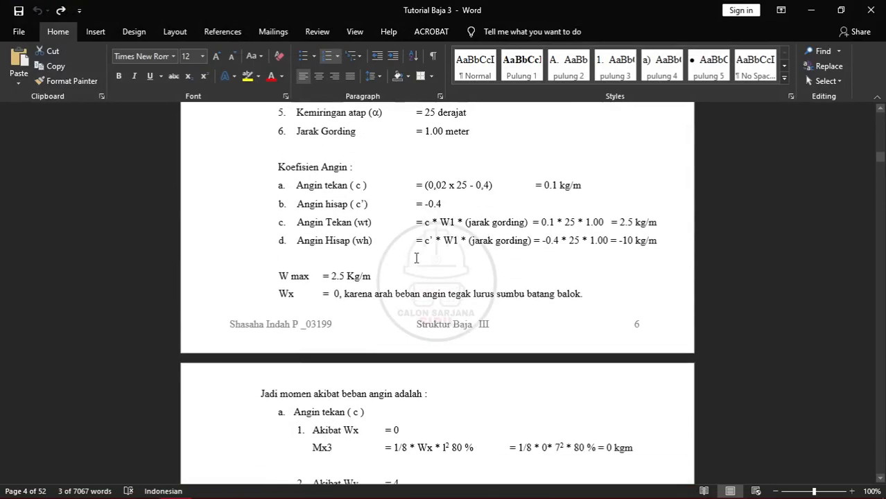
scroll(416, 258, down, 15)
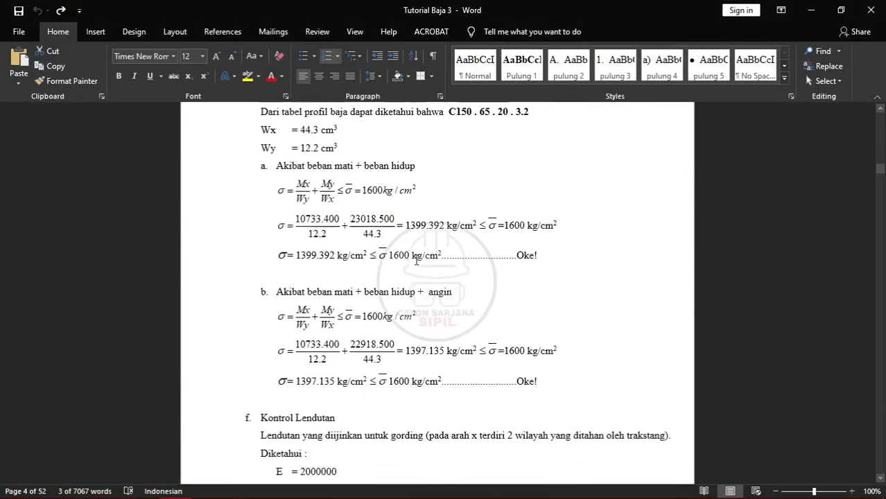
scroll(416, 260, down, 8)
mouse_move(216, 491)
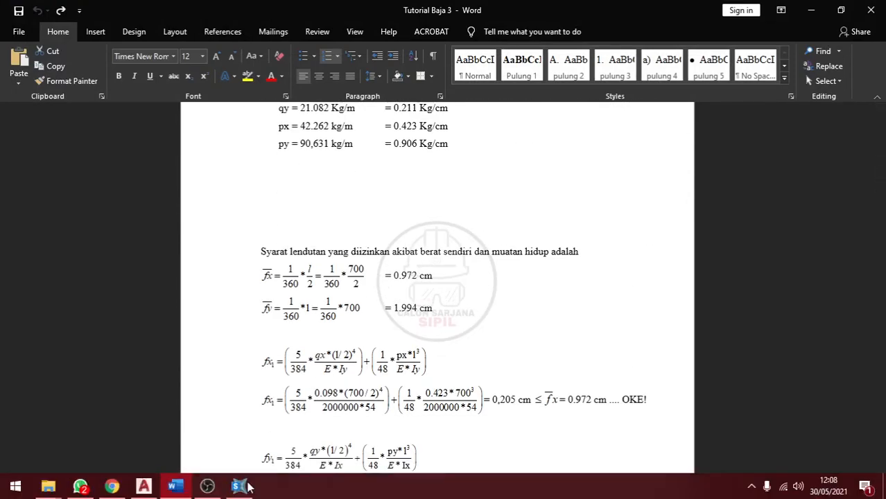
- Look through the tie rod, wind bracing and gable beam calculations up to the IWF section property table
scroll(489, 312, down, 12)
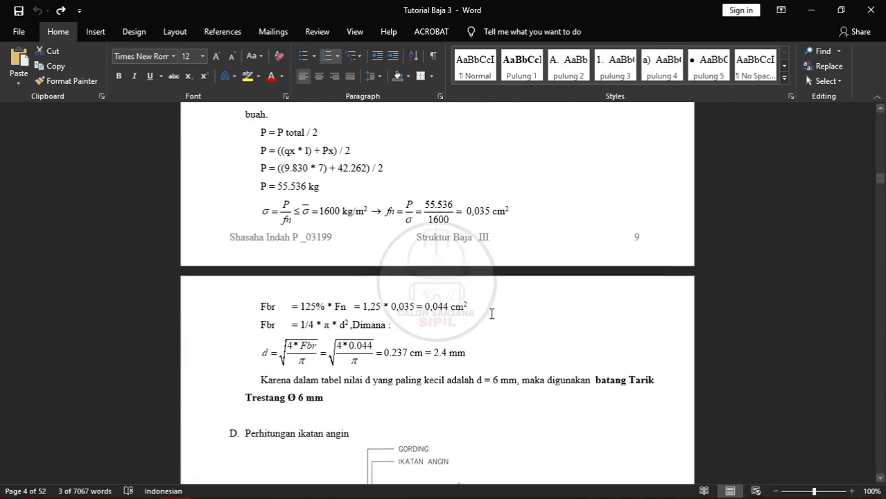
scroll(491, 314, up, 4)
scroll(535, 327, down, 2)
scroll(535, 327, down, 20)
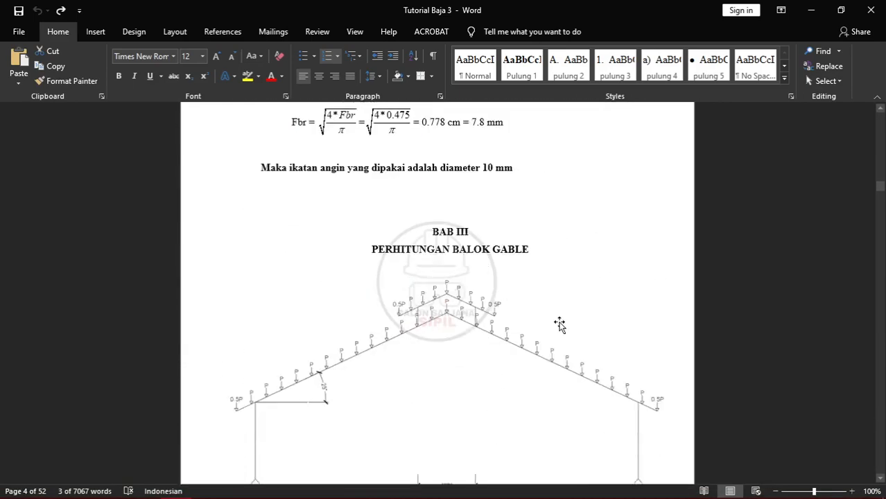
scroll(559, 319, down, 2)
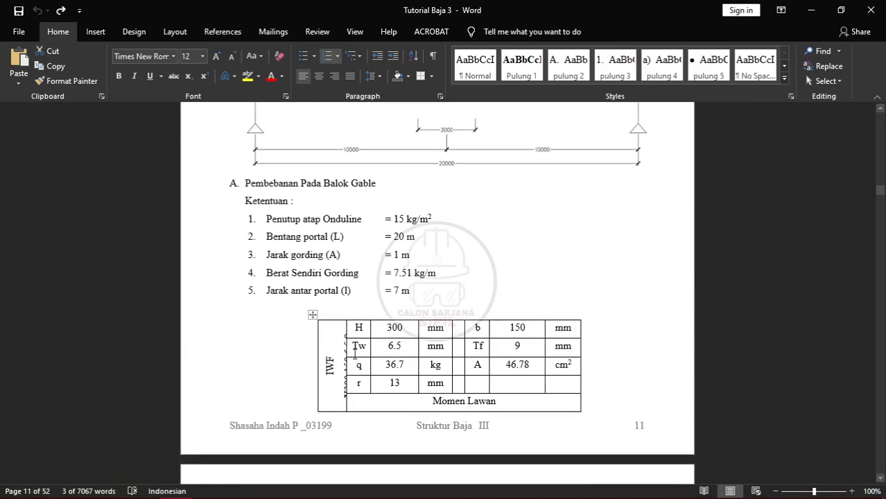
scroll(354, 352, down, 2)
scroll(354, 352, down, 4)
scroll(355, 353, up, 3)
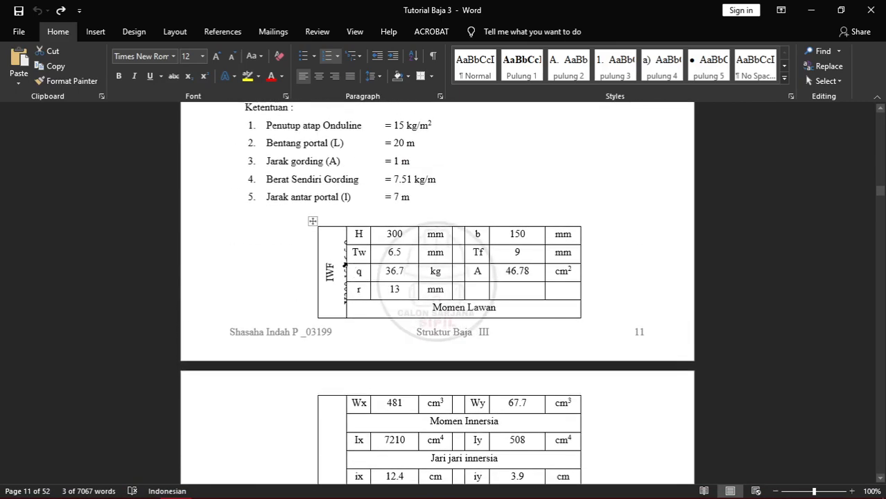
- Widen the first column of the IWF section table so the rotated profile designation is fully readable
click(356, 263)
drag(316, 256, 300, 255)
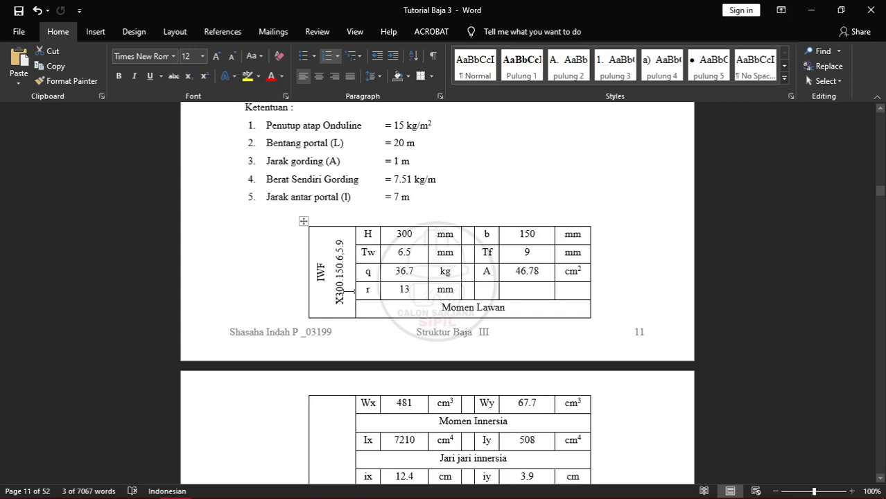
scroll(365, 312, up, 6)
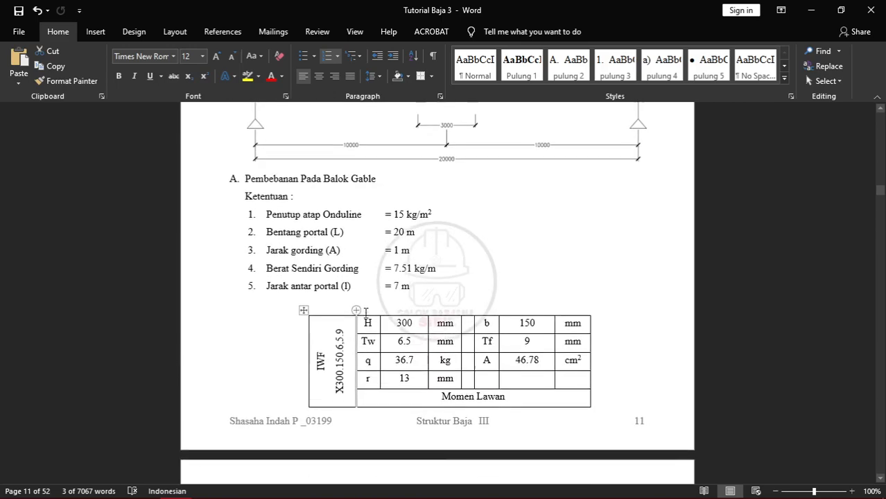
scroll(424, 313, down, 2)
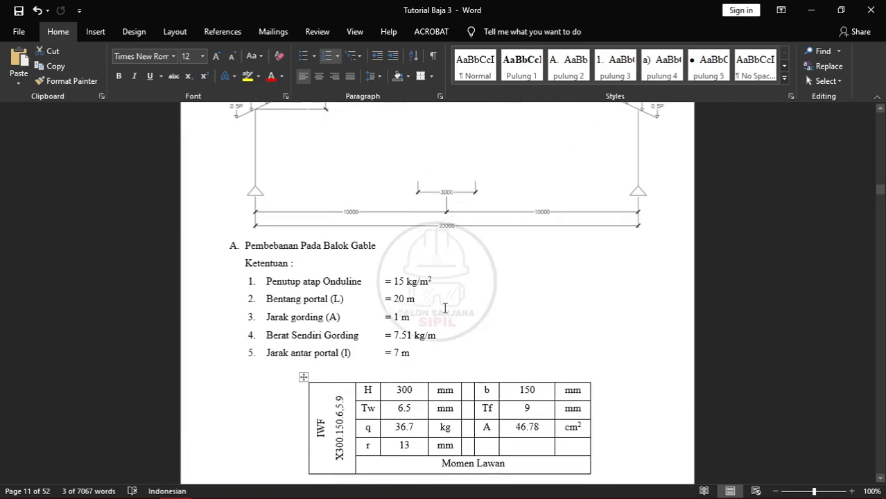
- Switch to SAP2000 and start adding a new steel I/Wide Flange frame section
mouse_move(258, 485)
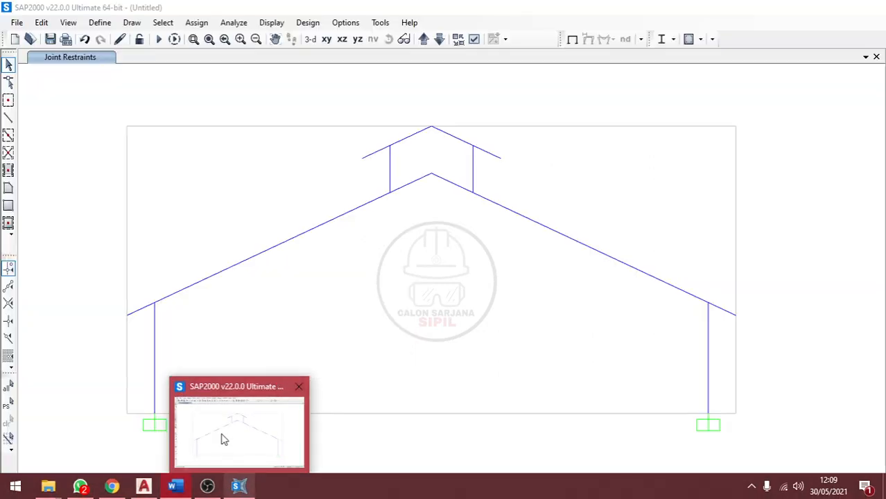
click(224, 440)
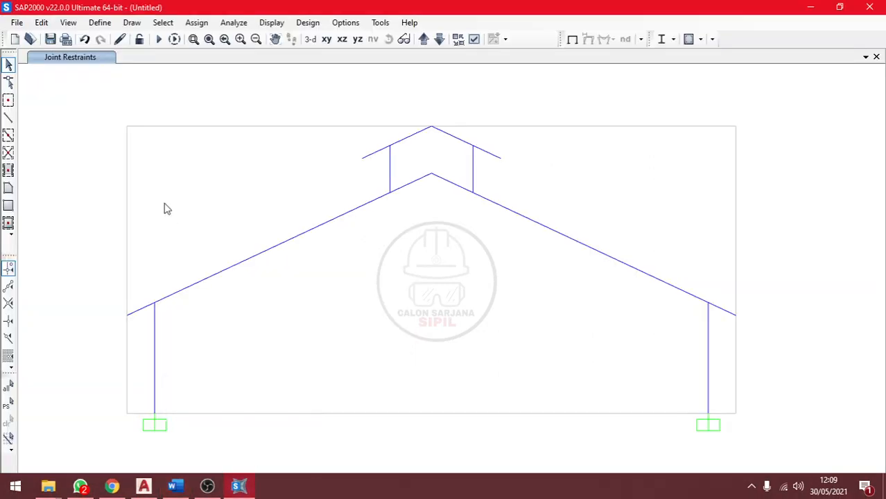
click(100, 23)
mouse_move(156, 61)
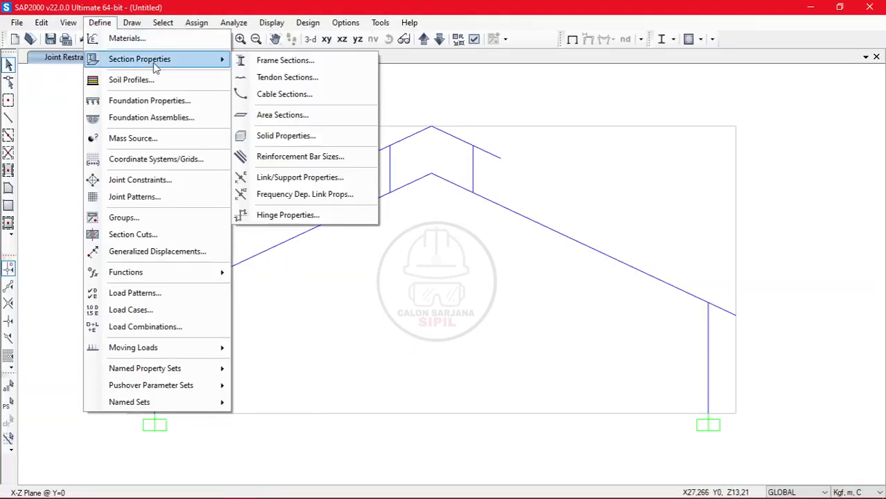
click(268, 63)
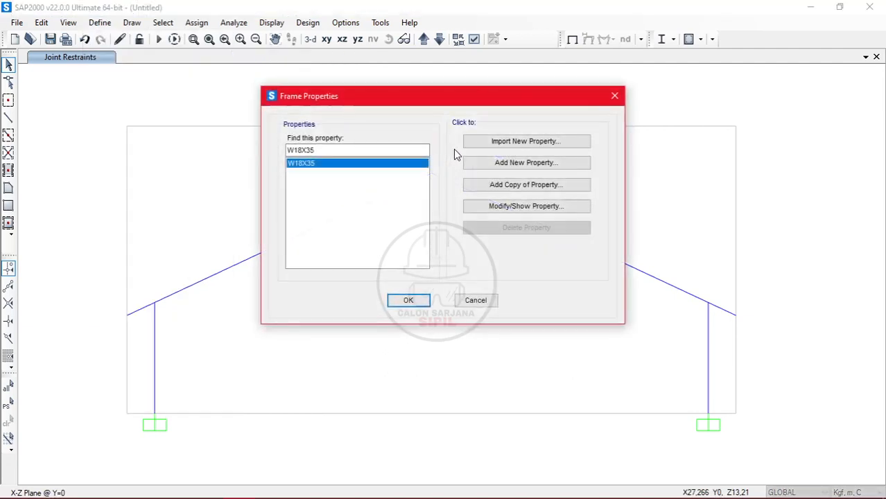
click(544, 164)
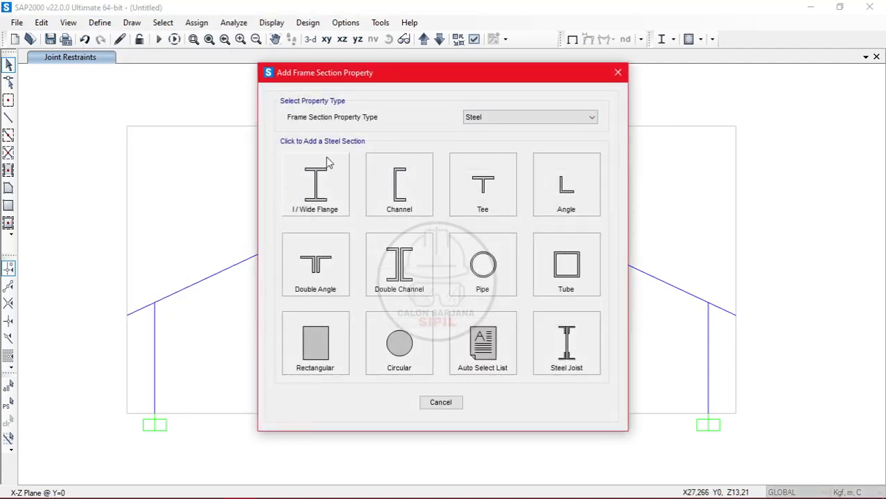
click(318, 188)
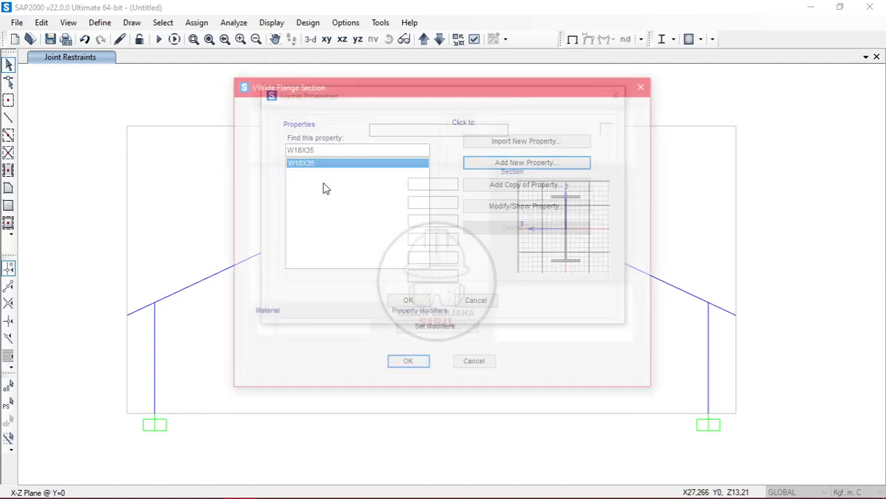
- Replace the section name with IWF 300 X 150 X 6 X, checking the dimensions against the Word table
drag(409, 130, 331, 138)
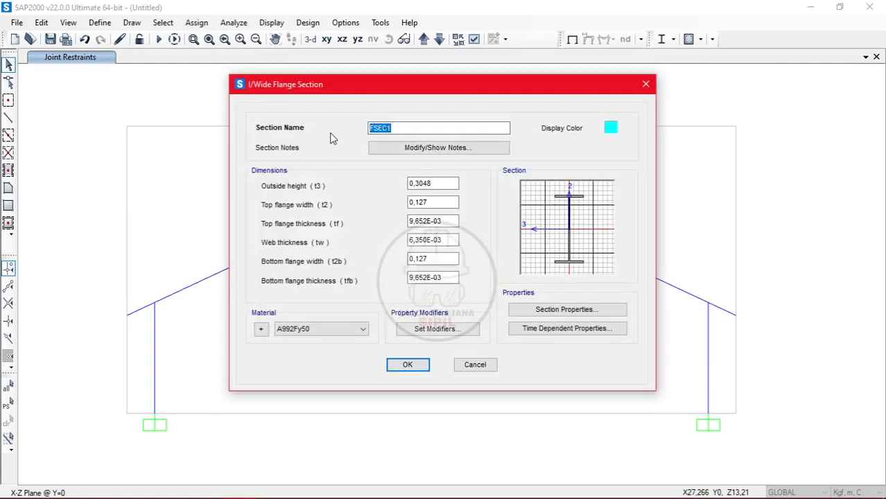
key(BackSpace)
text(IWF )
text(300.1)
key(alt+Tab)
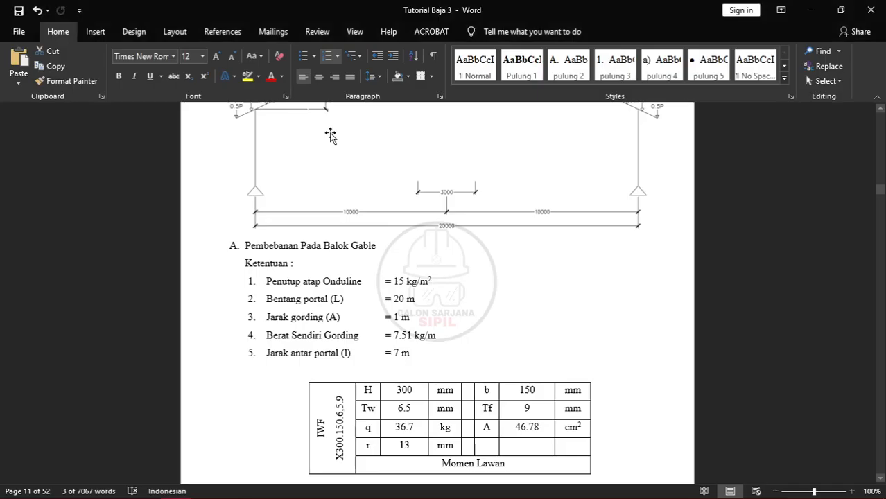
key(alt+Tab)
text(4)
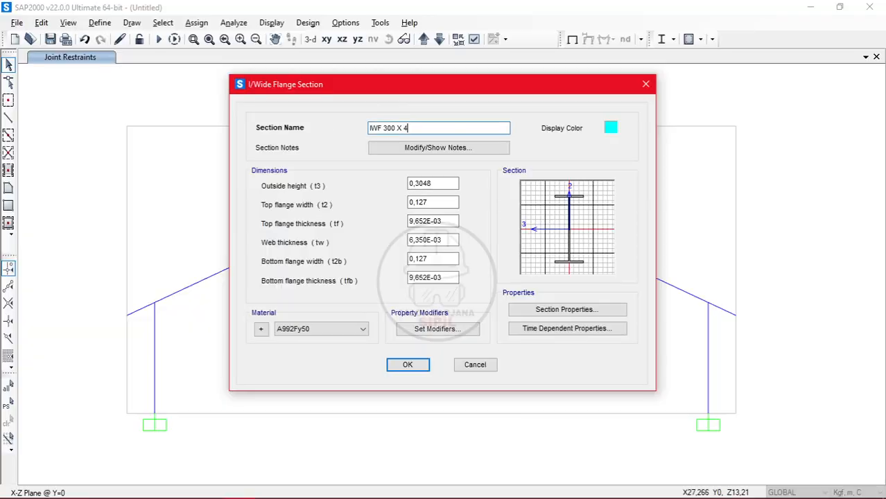
key(BackSpace)
text(150 X)
key(alt+Tab)
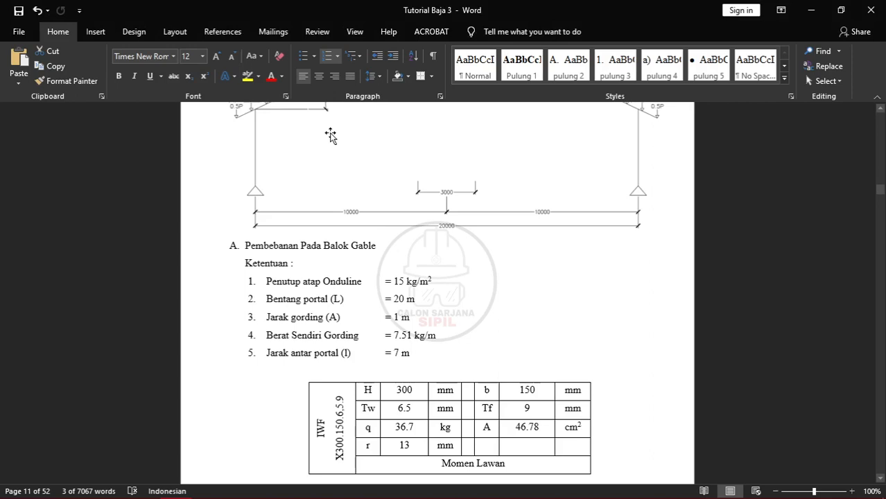
key(alt+Tab)
text(6 X)
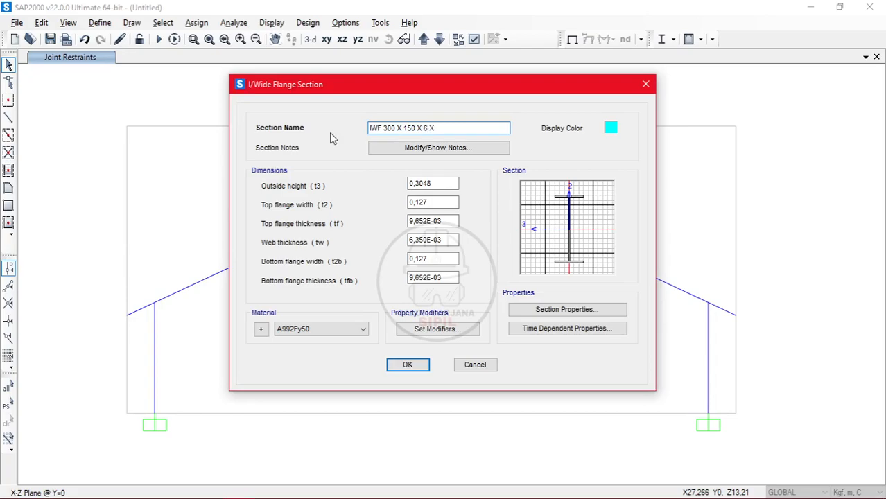
- Check the profile designation in the Word table and complete the section name as IWF 300 X 150 X 6 X 5,9
key(alt+Tab)
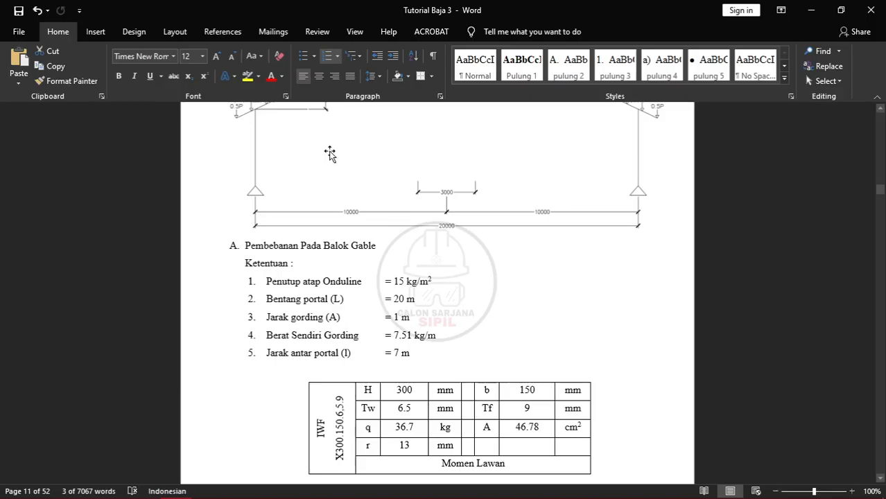
scroll(344, 332, down, 1)
scroll(410, 331, down, 1)
scroll(409, 331, down, 2)
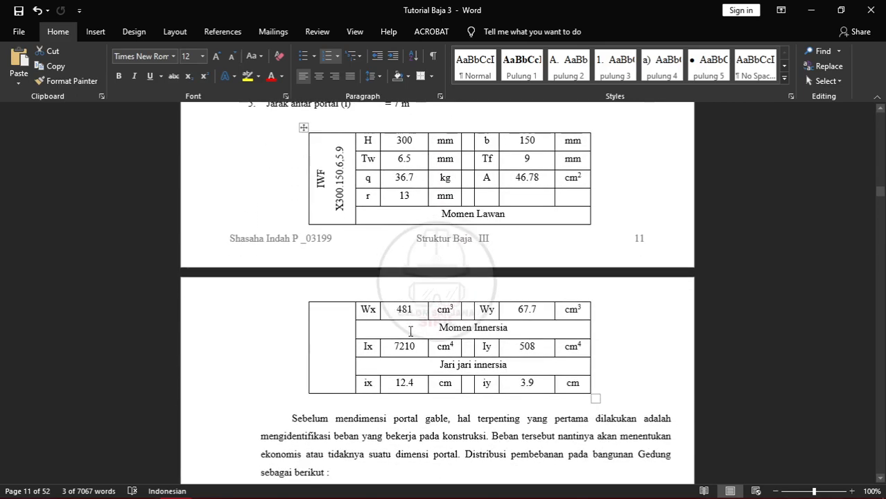
scroll(409, 331, down, 1)
scroll(410, 332, up, 3)
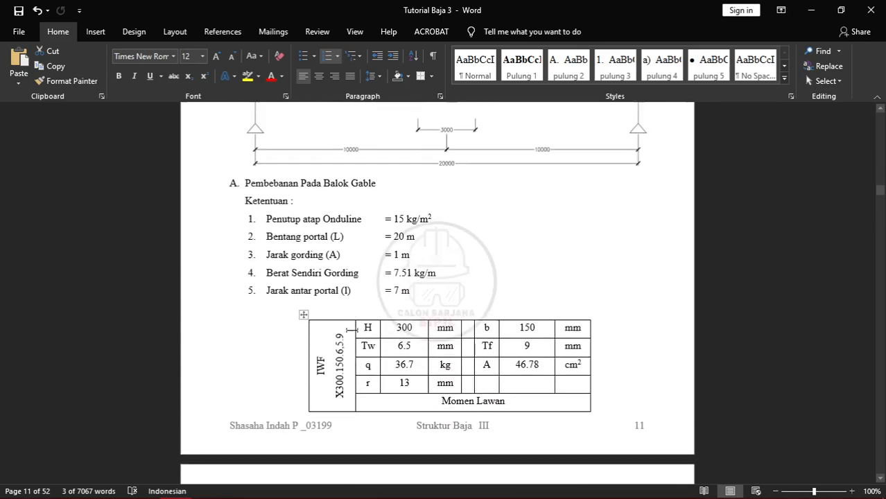
key(alt+Tab)
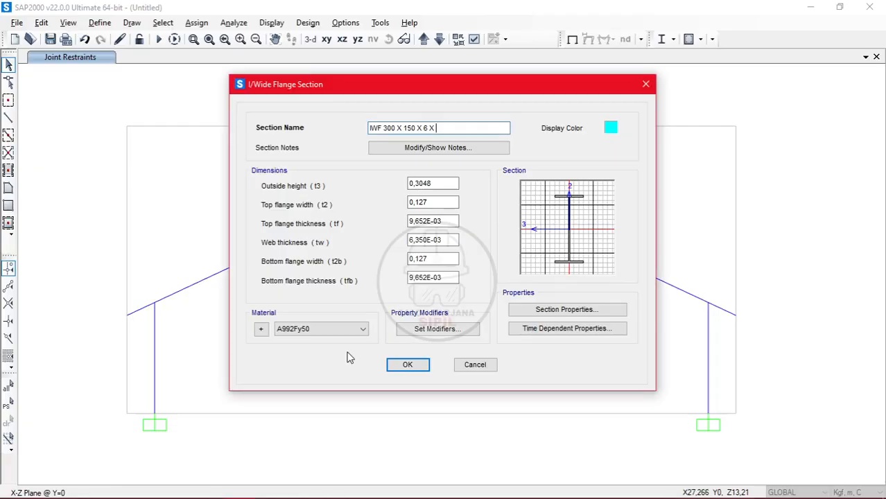
text(5,9)
- Set the section's outside height (t3) to 0,3 and top flange width (t2) to 0,15
click(442, 183)
key(Tab)
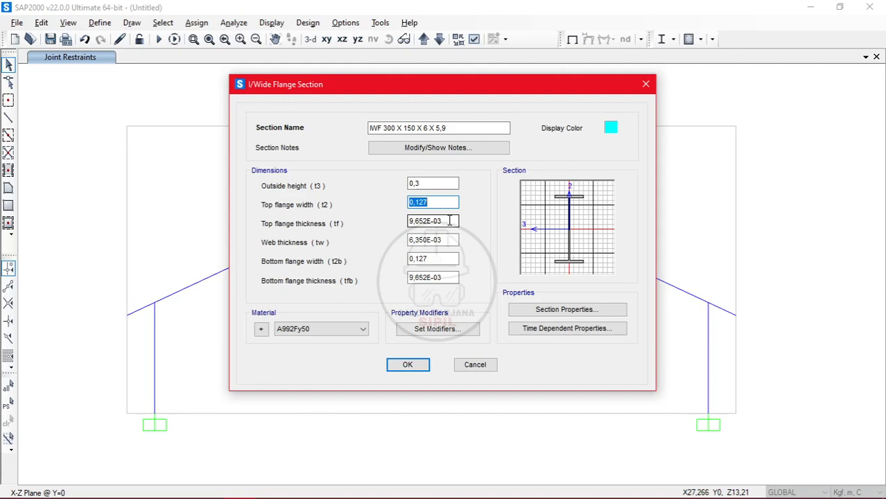
text(0,15)
key(Tab)
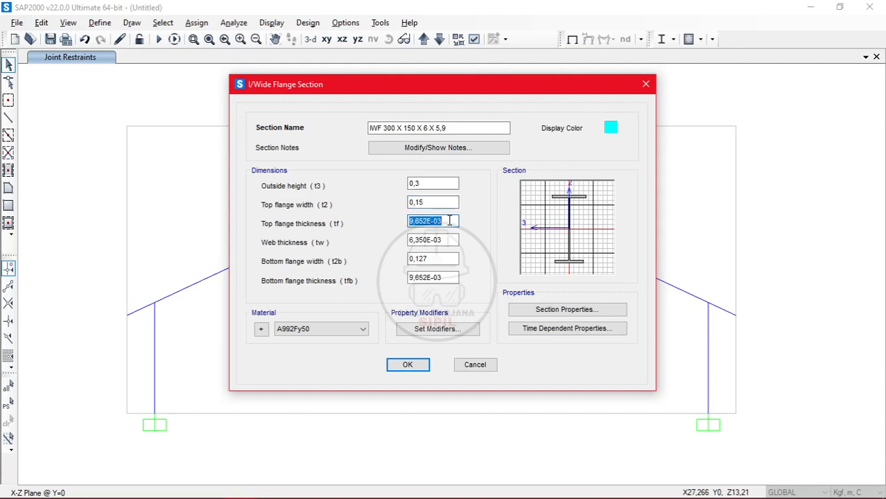
- Set the section's top flange thickness (tf) to 0,006
text(0,6)
click(450, 131)
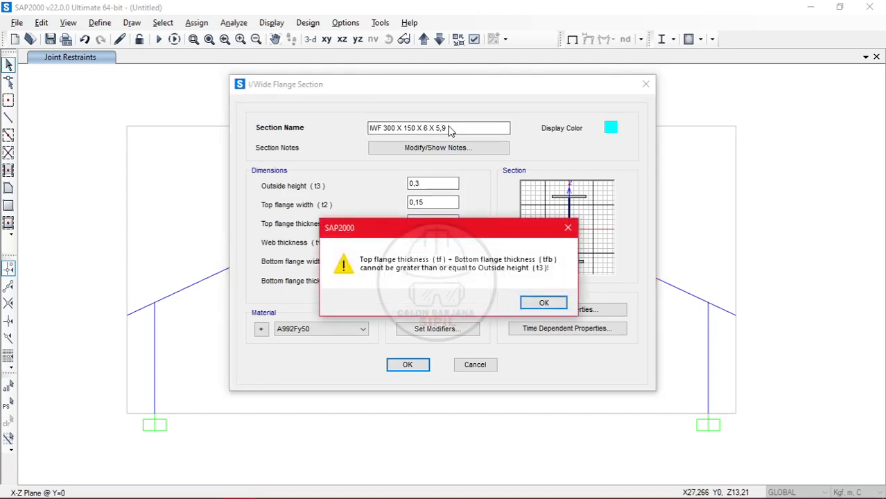
key(Return)
text(0)
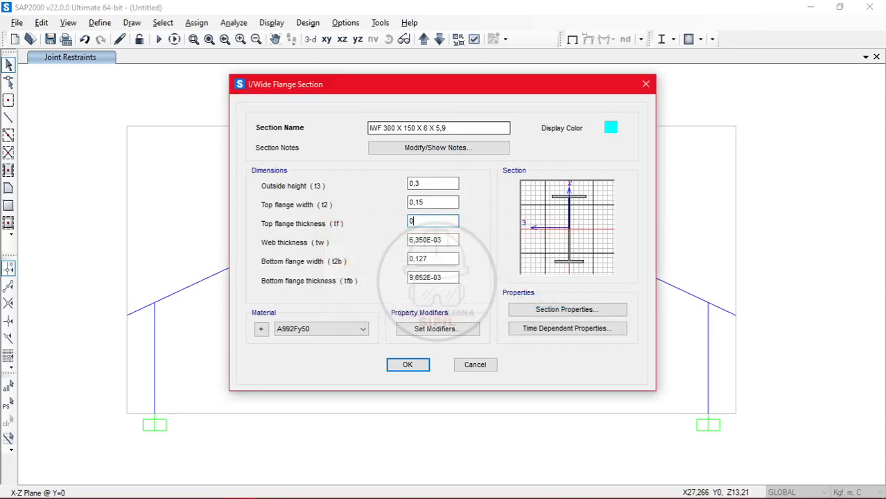
text(,006)
- Change the section name to IWF 300 X 150 X 6 X 6
click(449, 127)
key(BackSpace)
key(BackSpace)
text(6)
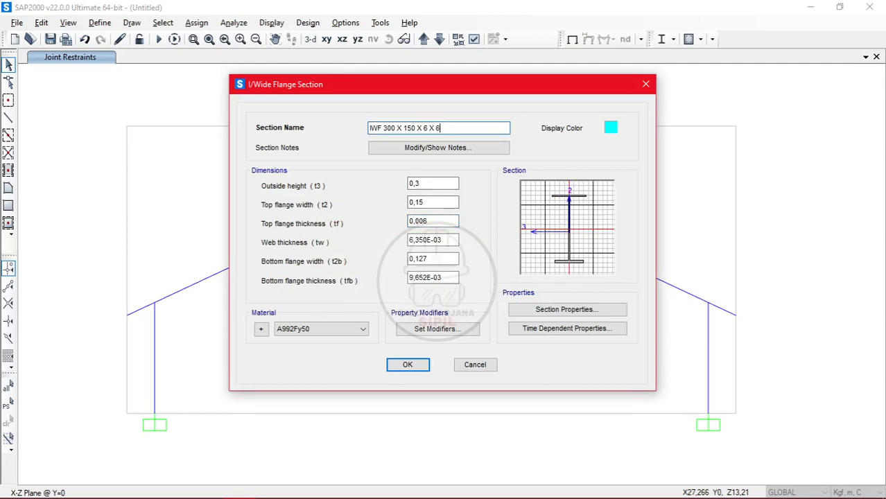
- Set the section's web thickness (tw) to 0,006
click(451, 239)
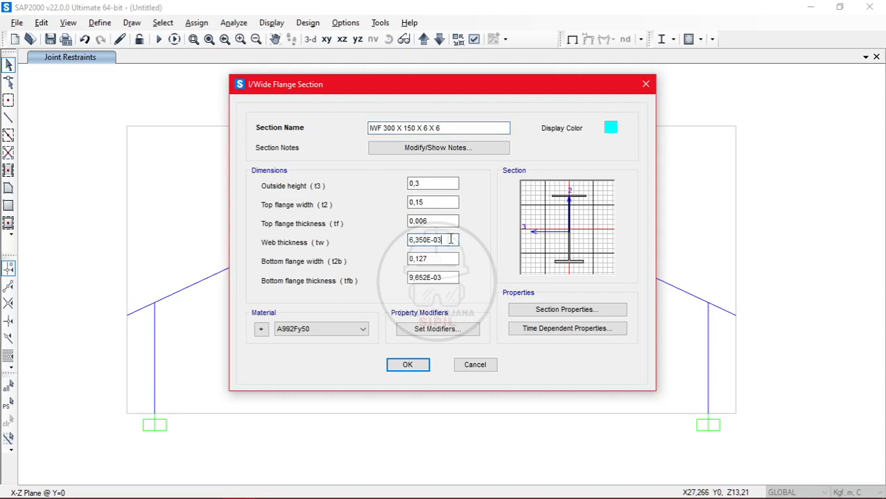
key(BackSpace)
key(BackSpace)
key(BackSpace)
key(BackSpace)
key(BackSpace)
text(0,006)
key(Tab)
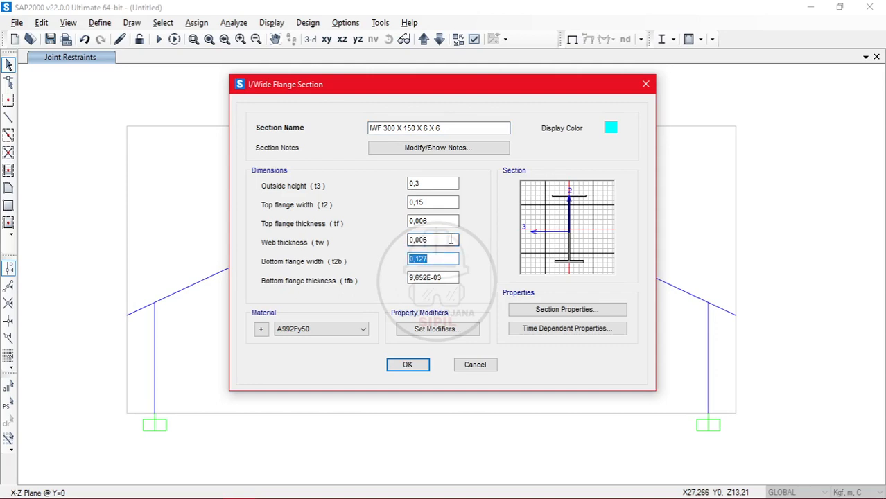
- Set the bottom flange width (t2b) to 0,15 and the bottom flange thickness (tfb) to 0,006
text(0,15)
key(Tab)
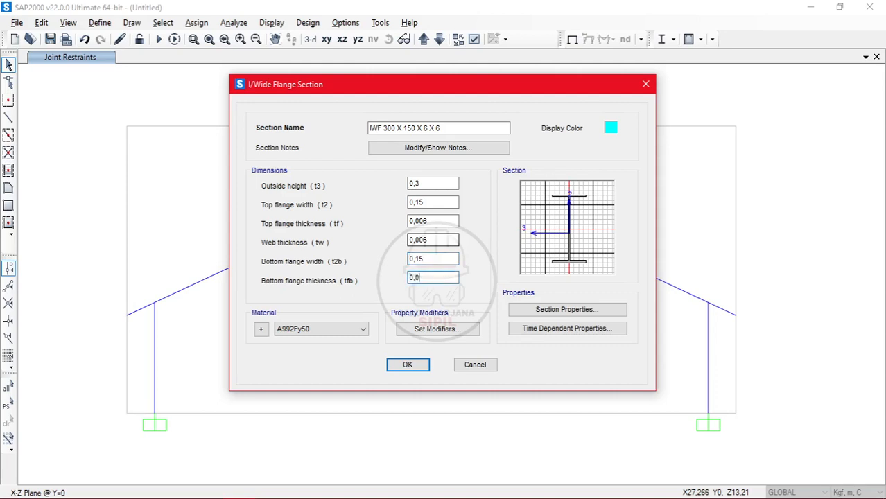
key(Tab)
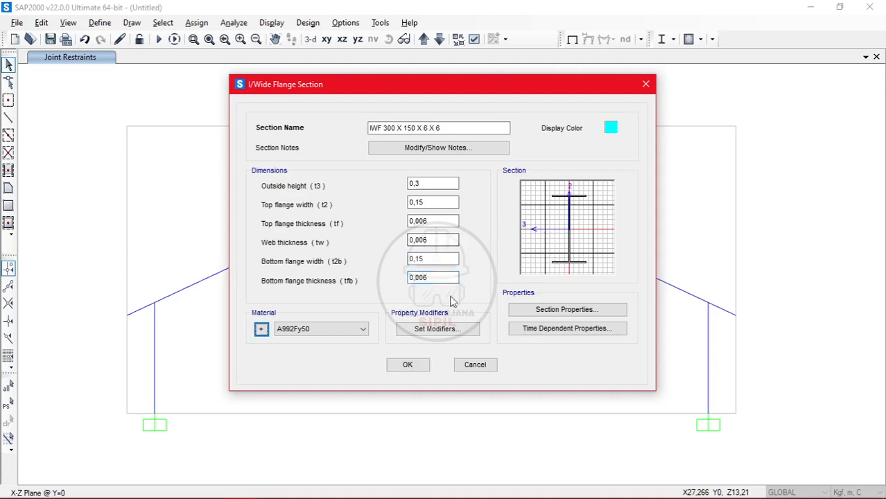
- Assign the ST 37 material to the wide flange section and accept the frame section definitions
click(336, 333)
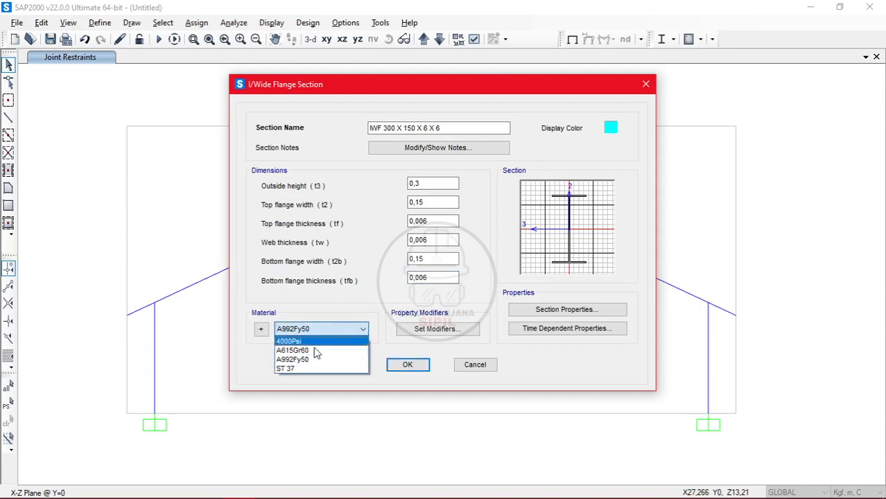
click(313, 369)
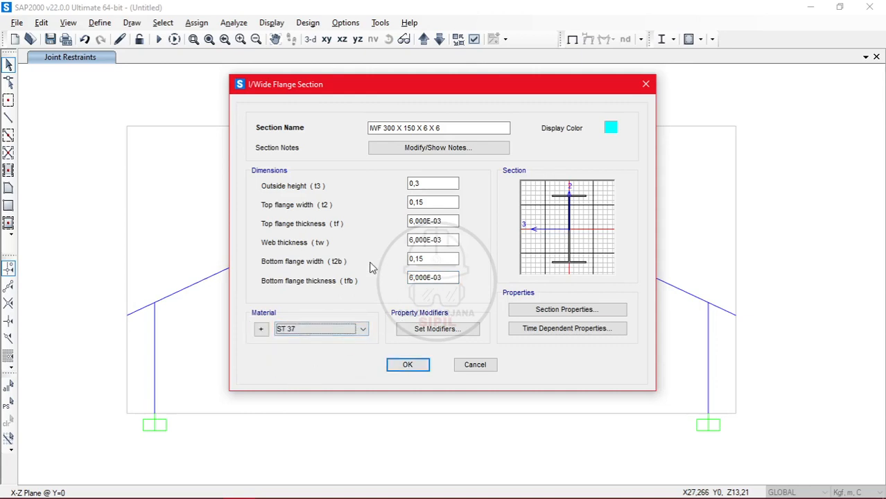
click(408, 365)
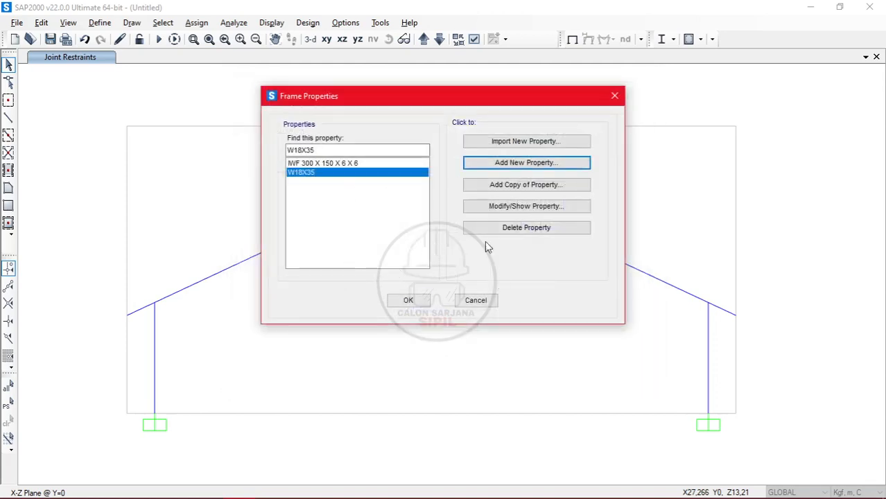
click(408, 300)
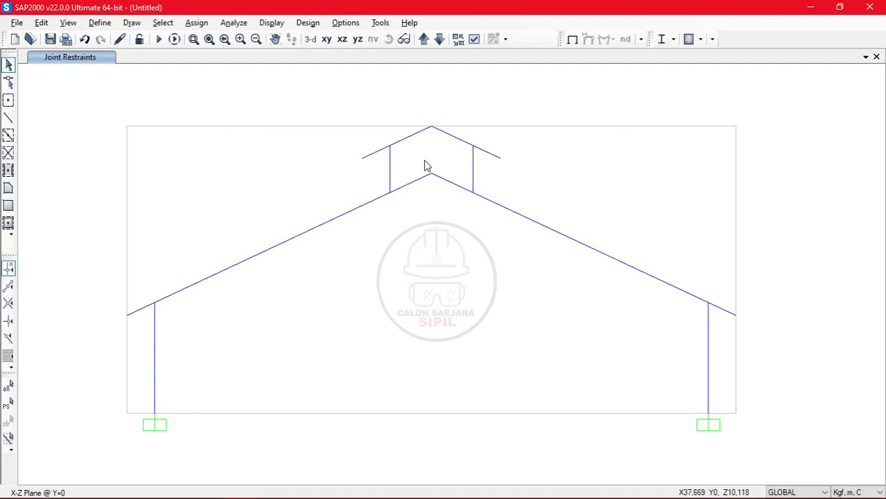
- Assign the IWF 300 X 150 X 6 X 6 frame section to all members of the gable frame
click(349, 215)
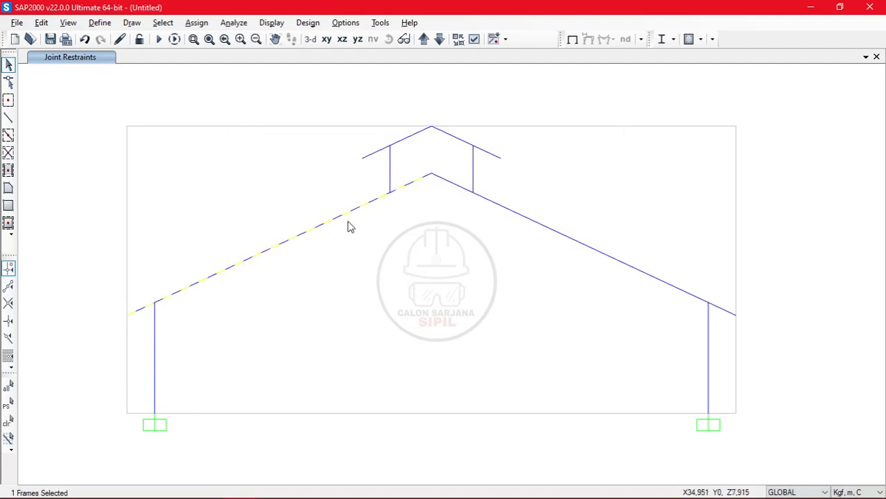
drag(102, 96, 786, 463)
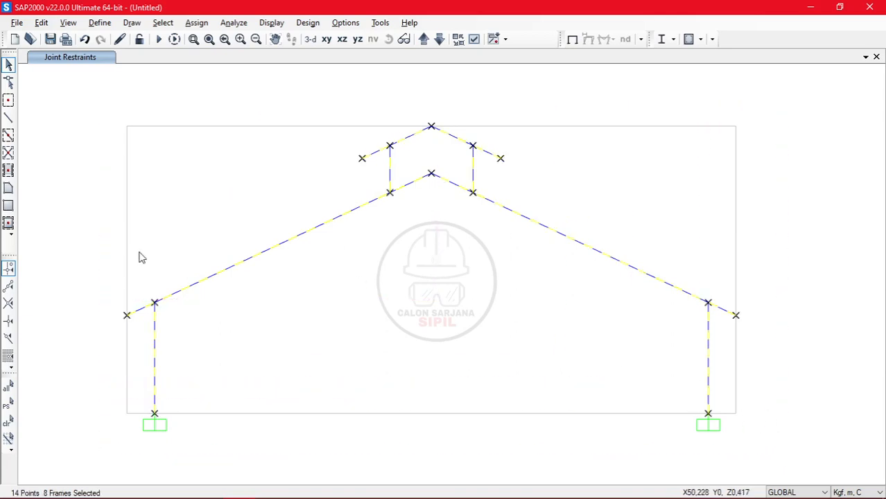
click(197, 22)
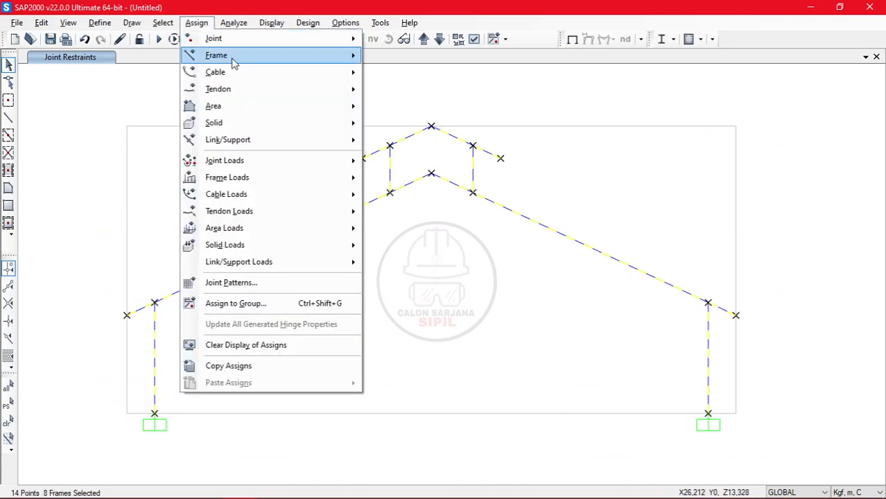
mouse_move(233, 61)
click(390, 58)
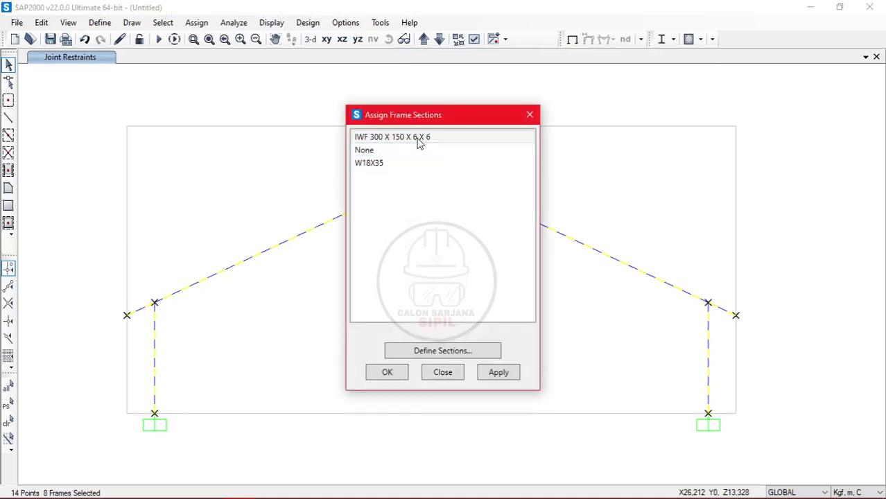
click(419, 139)
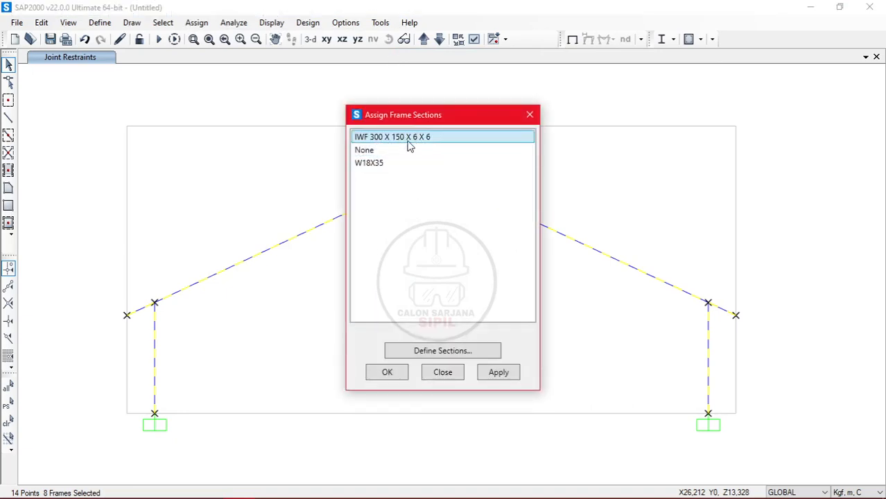
click(389, 377)
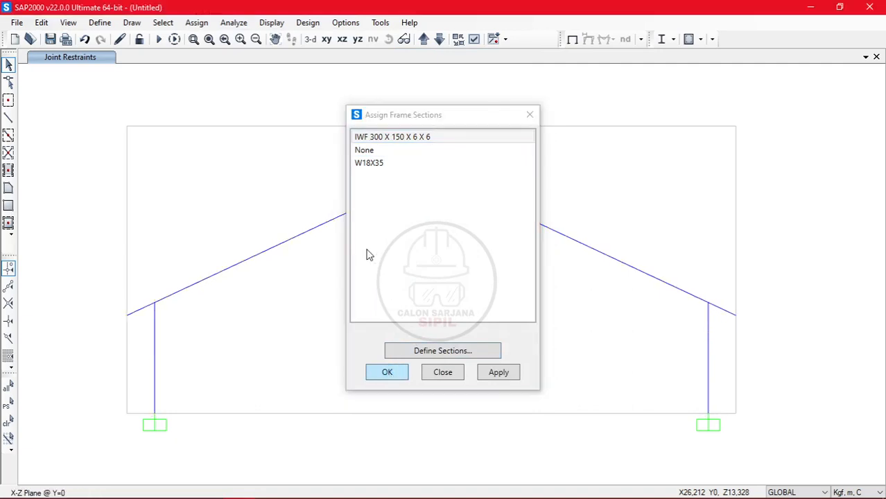
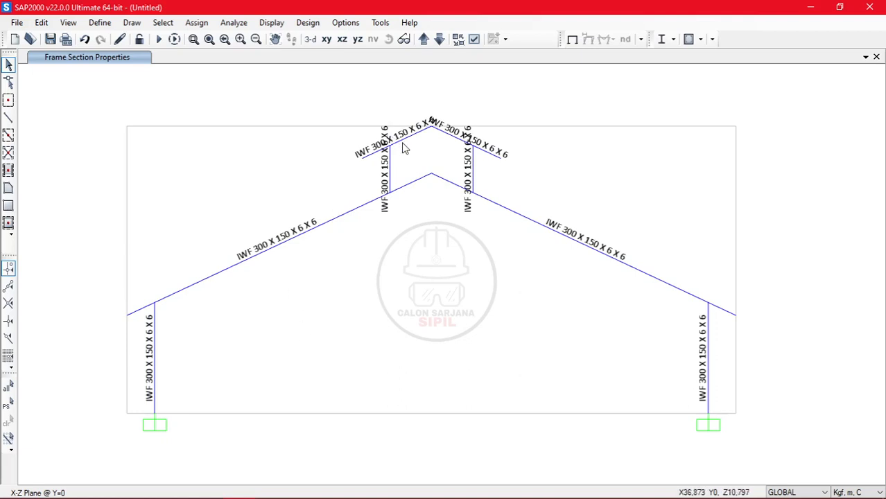
drag(327, 250, 257, 186)
click(593, 249)
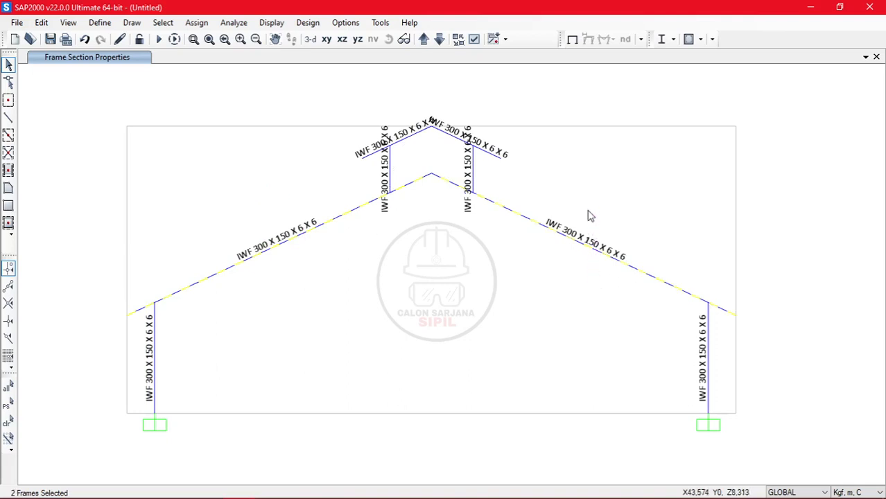
click(405, 134)
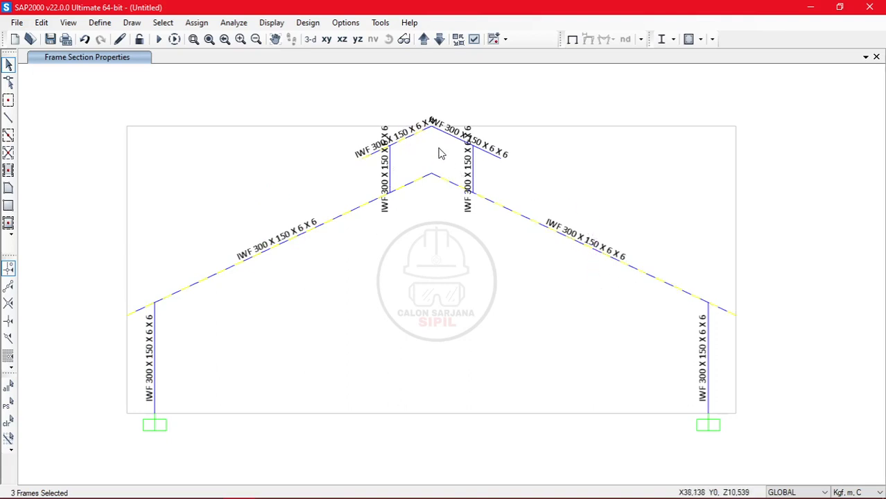
click(437, 124)
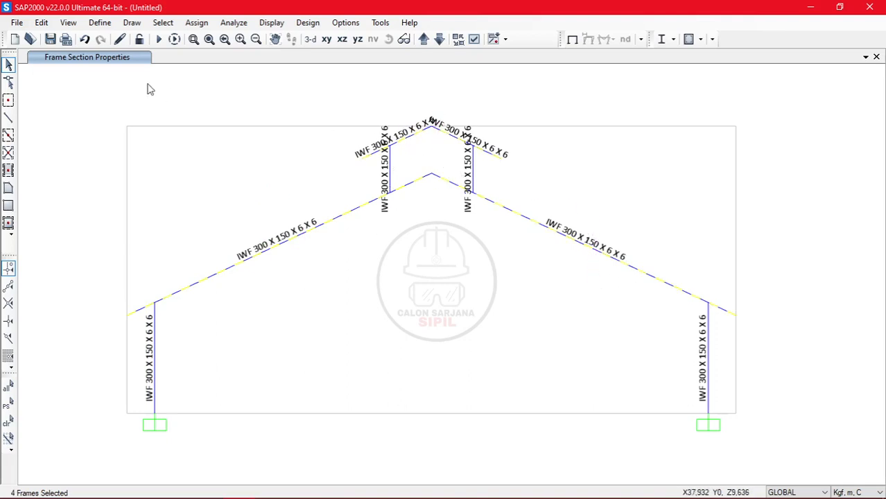
click(473, 40)
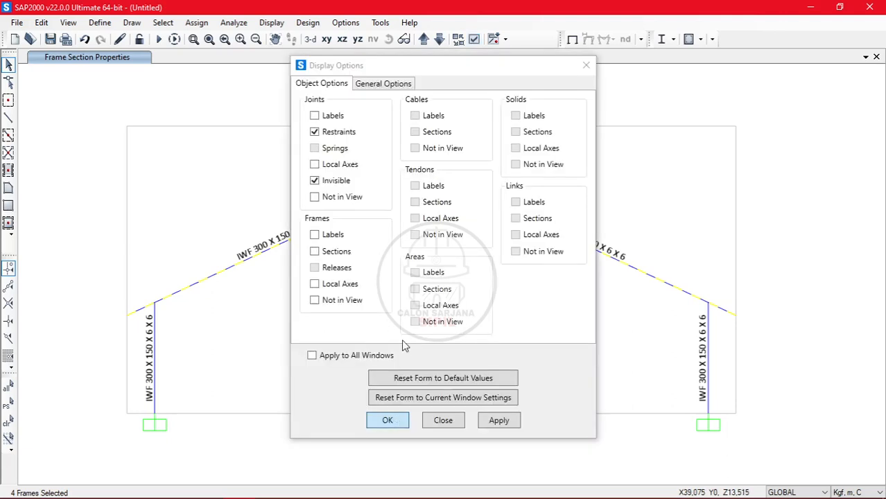
key(Return)
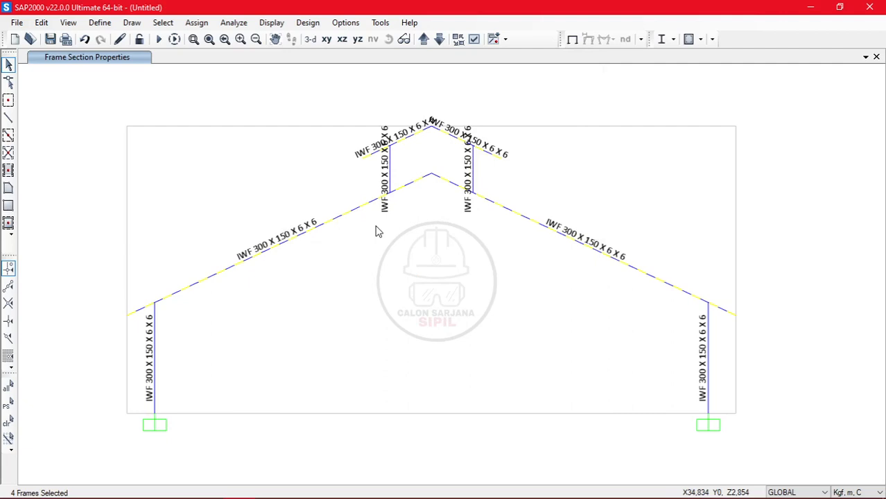
click(375, 153)
drag(501, 159, 495, 132)
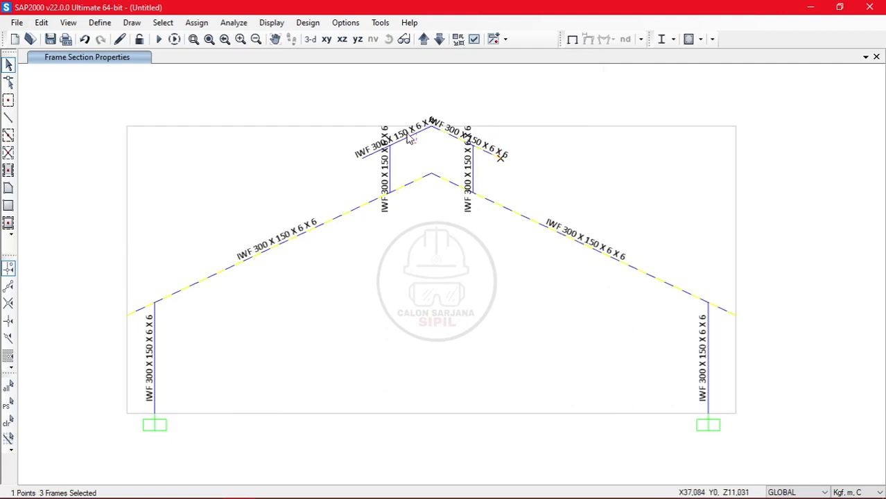
click(413, 138)
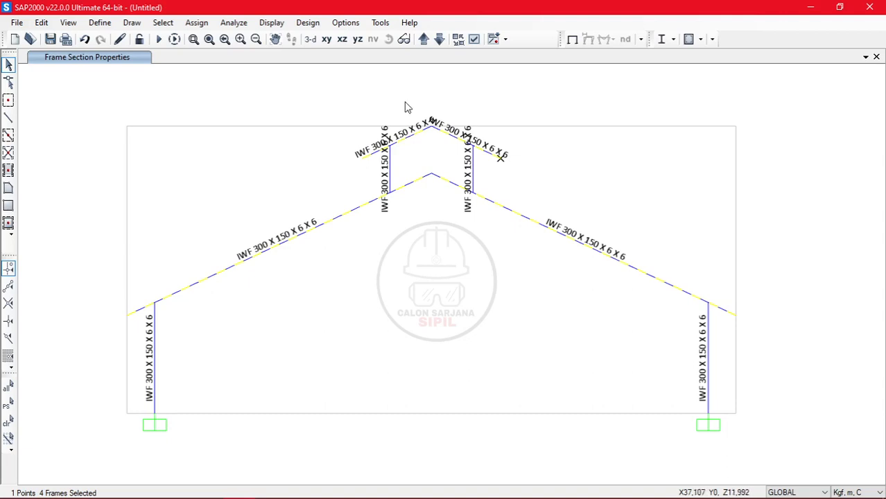
click(196, 24)
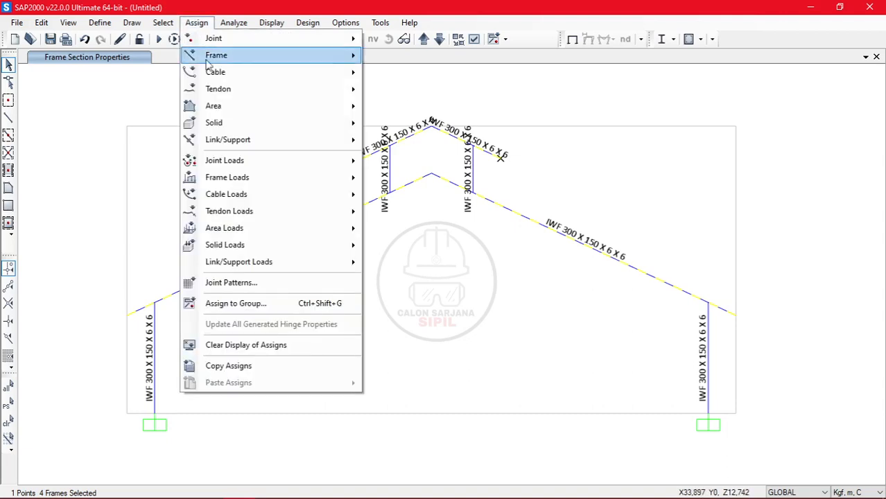
mouse_move(208, 55)
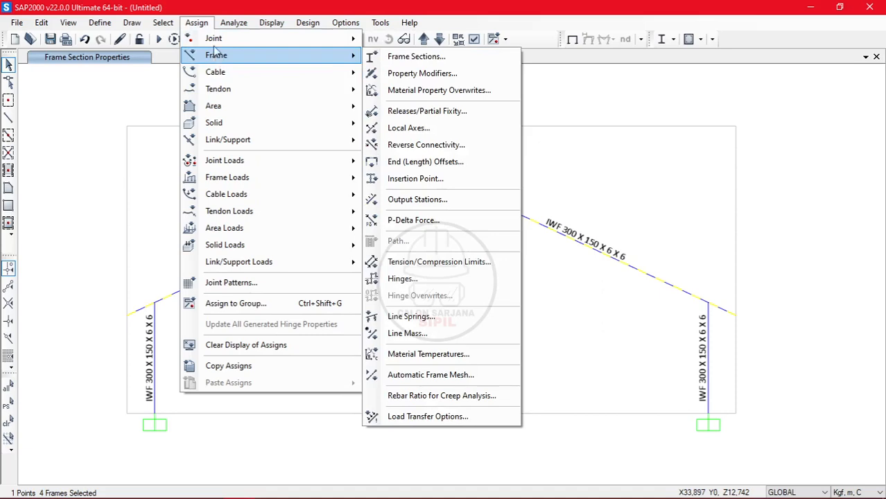
mouse_move(66, 25)
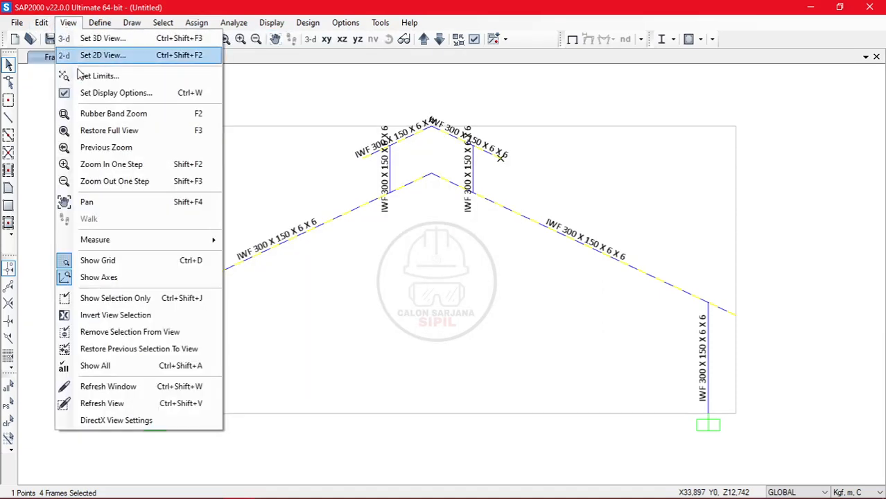
mouse_move(142, 260)
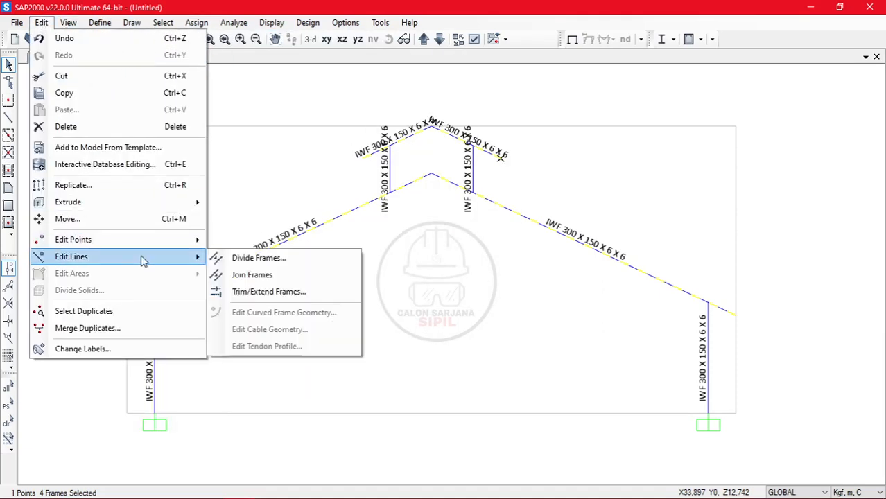
click(264, 259)
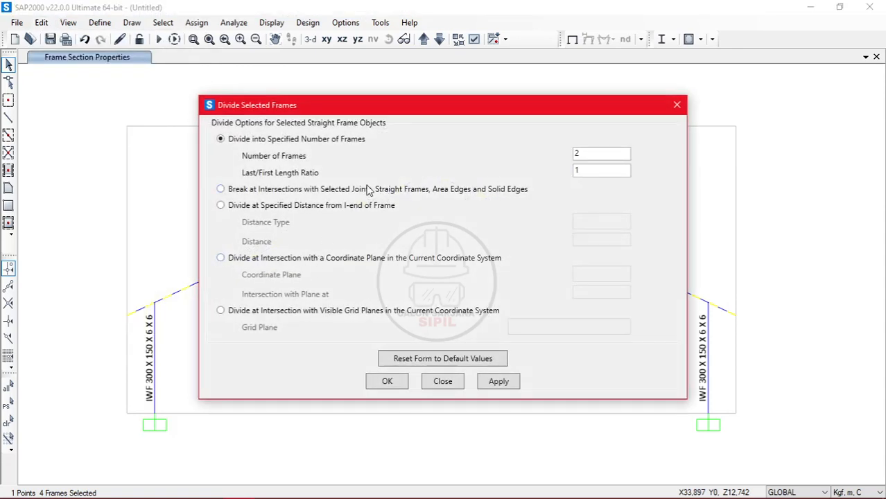
click(452, 384)
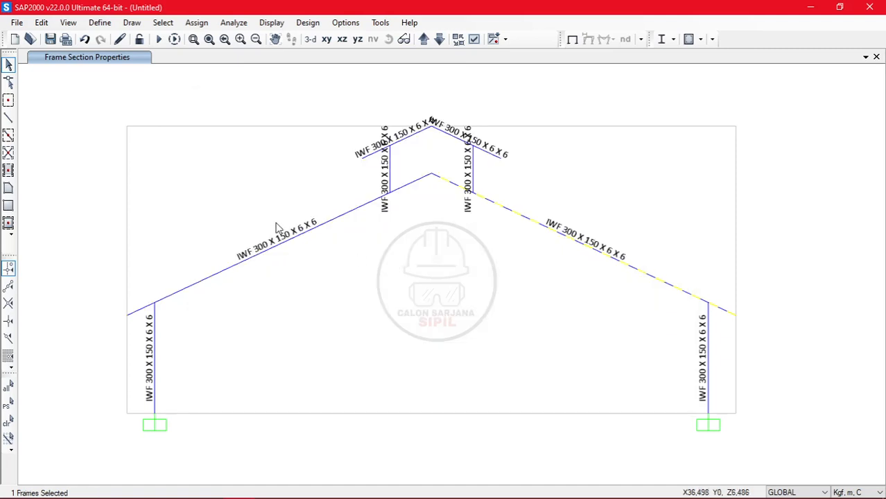
click(276, 246)
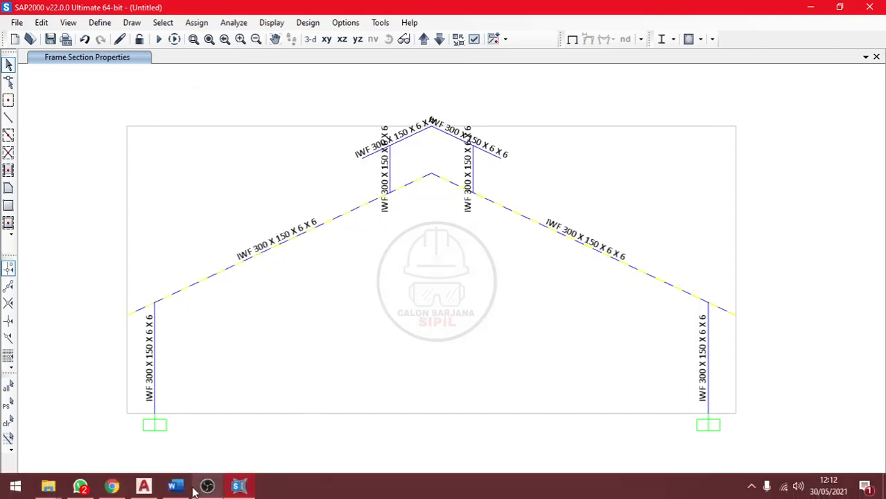
- Switch to the Tutorial Baja 3 Word document and look up the planned number of purlins (gording) for trusses A1 and A2
click(174, 485)
scroll(513, 276, up, 15)
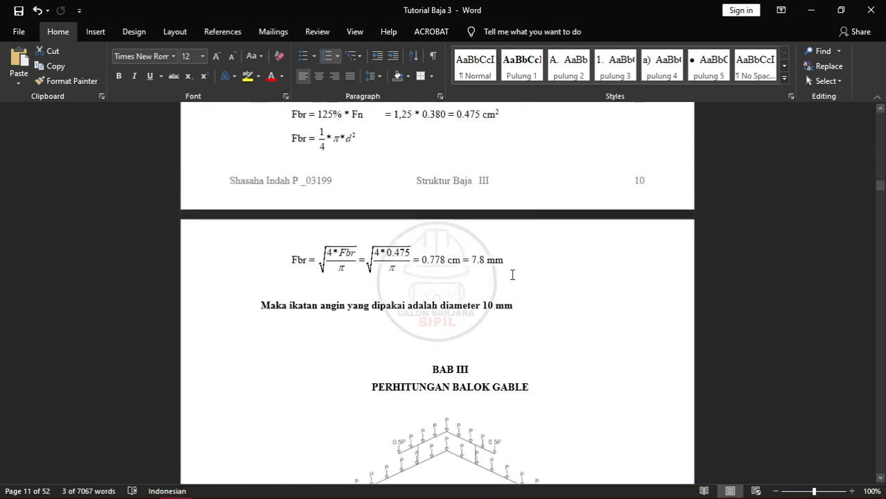
scroll(513, 276, up, 20)
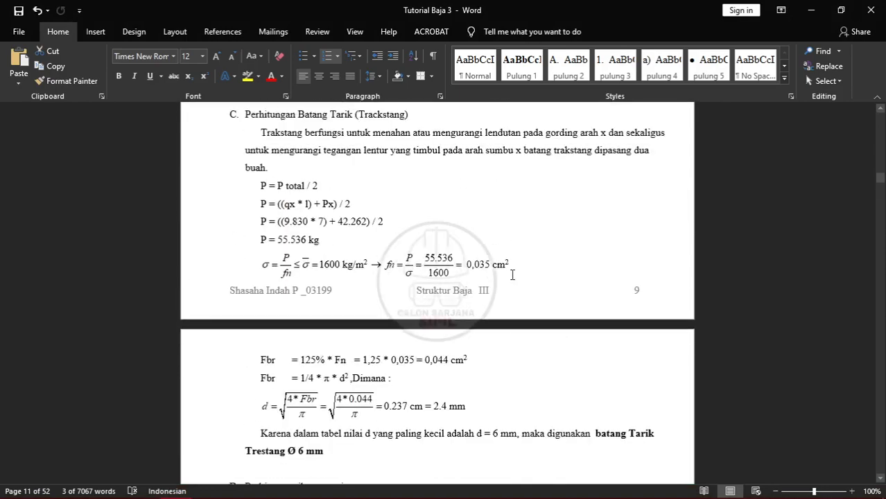
scroll(512, 275, up, 20)
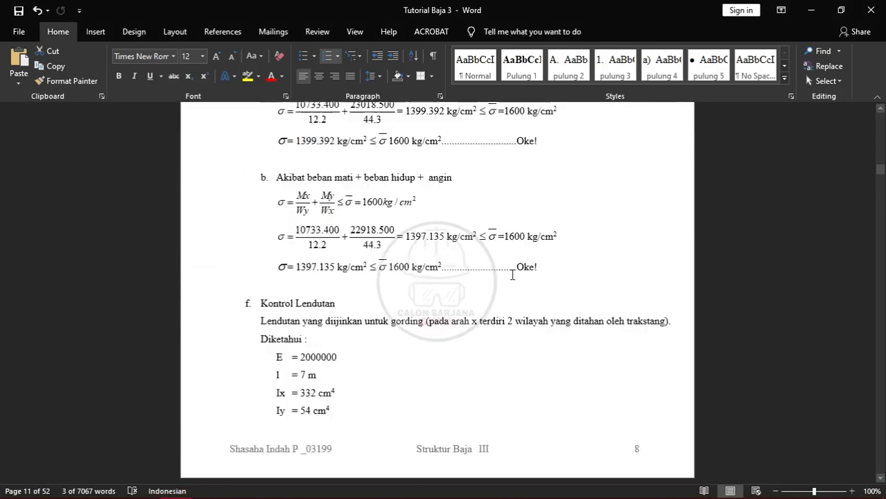
scroll(513, 275, up, 10)
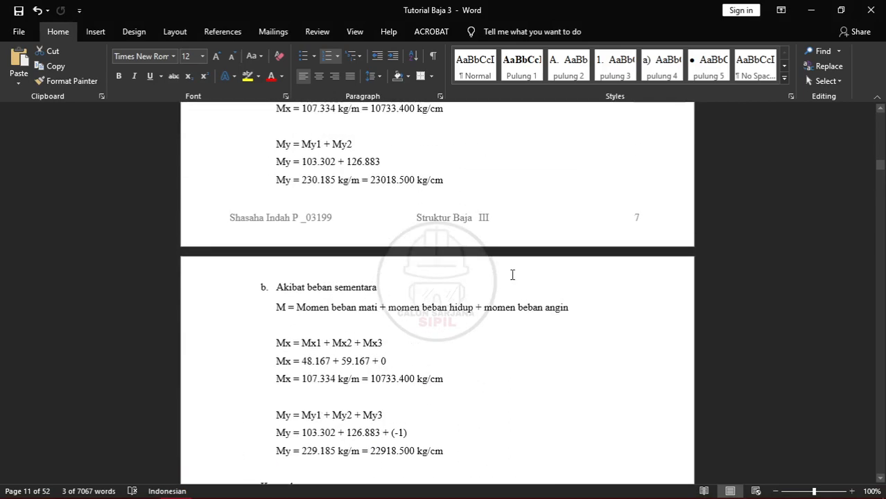
scroll(512, 275, up, 20)
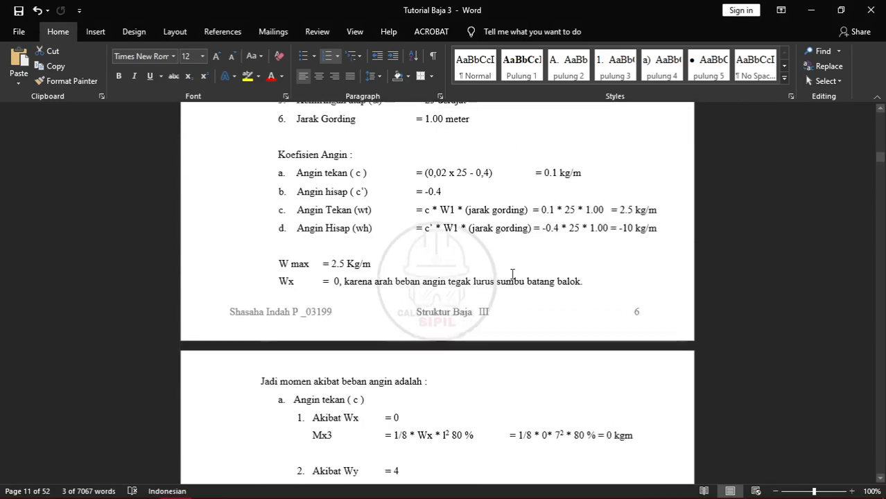
scroll(512, 275, up, 15)
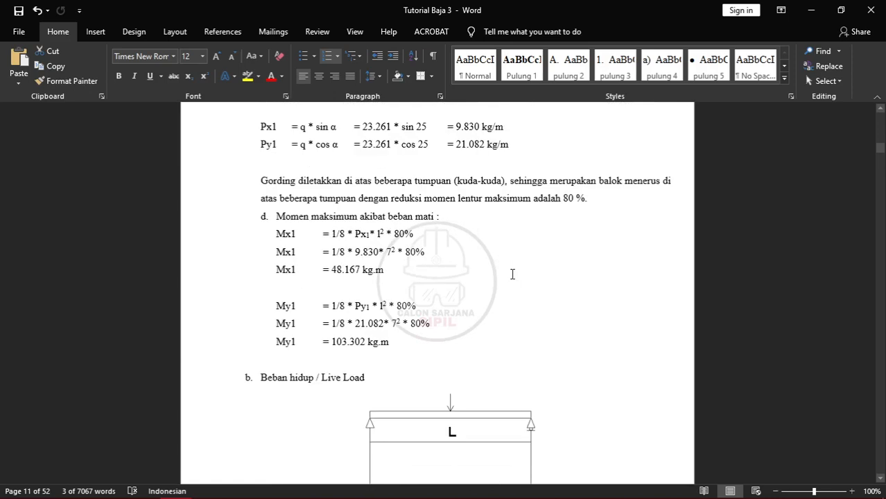
scroll(513, 276, up, 8)
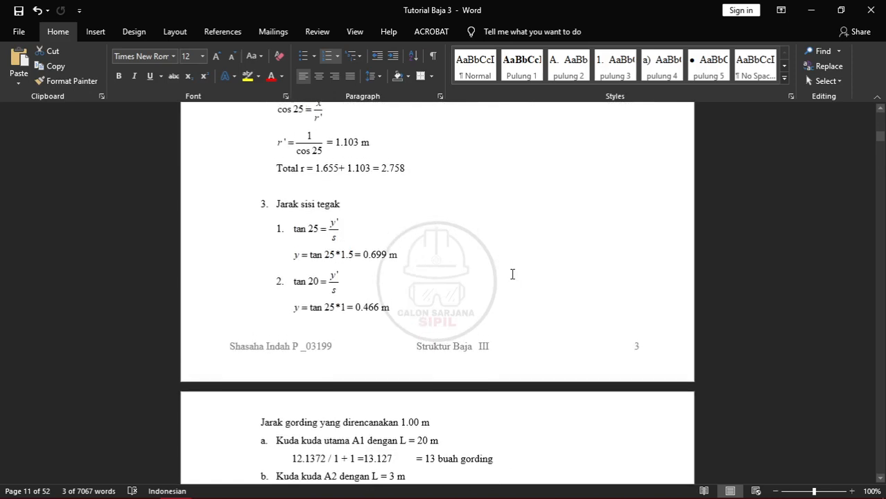
scroll(512, 274, down, 5)
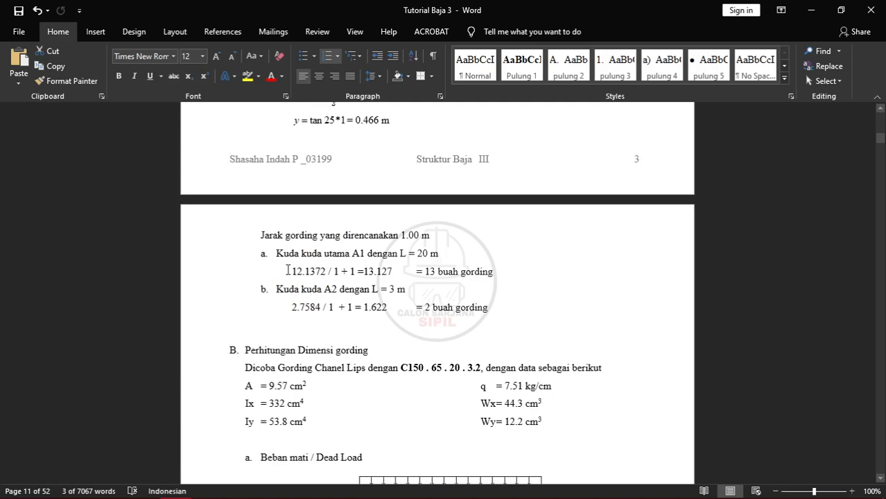
drag(287, 270, 496, 272)
drag(288, 308, 489, 310)
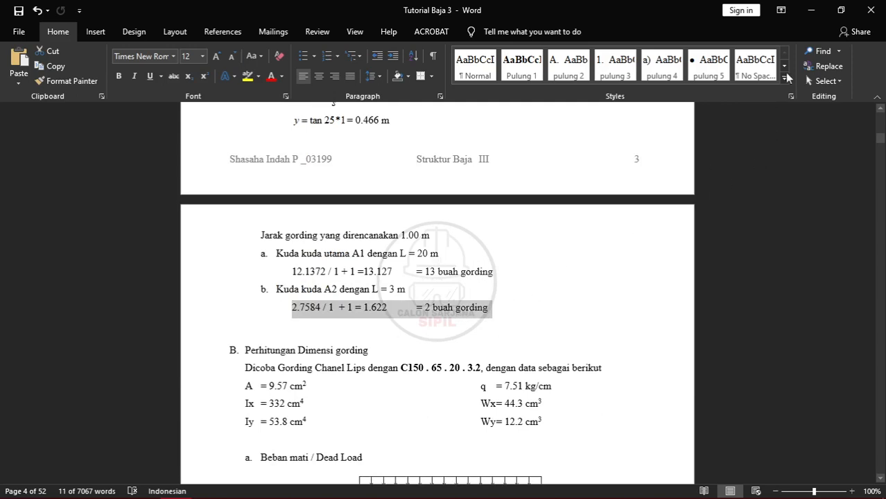
click(811, 9)
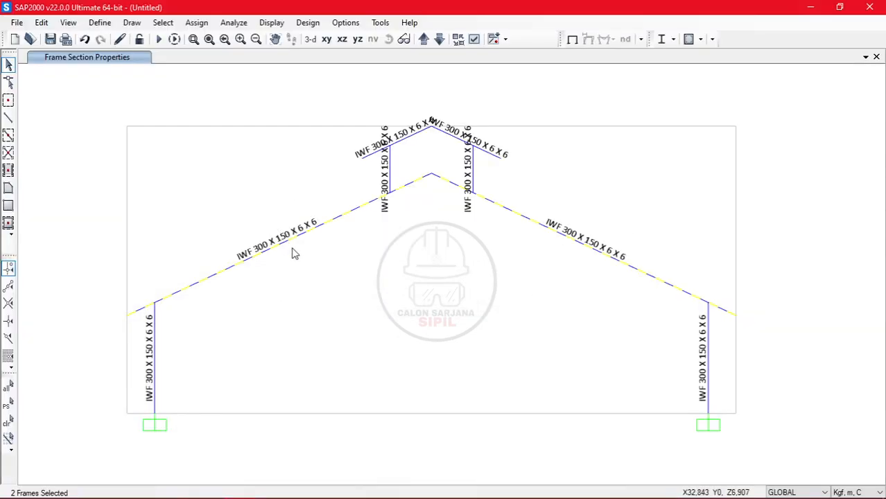
- Divide the two main rafters in SAP2000 into 13 frames each with a last/first length ratio of 1
key(Escape)
drag(307, 265, 257, 205)
drag(552, 275, 526, 197)
click(41, 26)
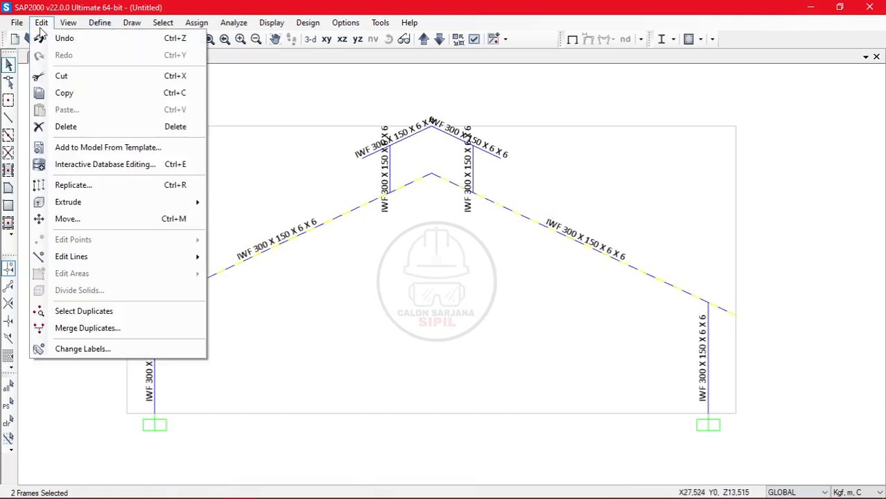
mouse_move(184, 256)
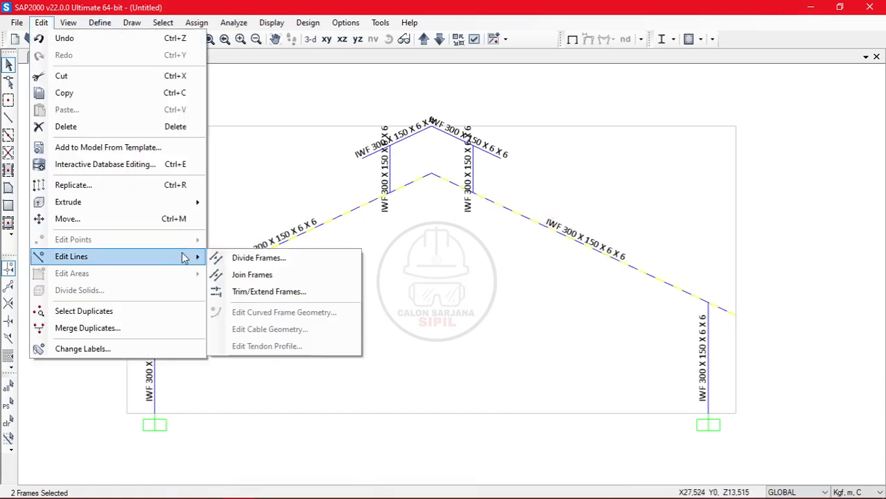
click(292, 263)
drag(594, 153, 570, 163)
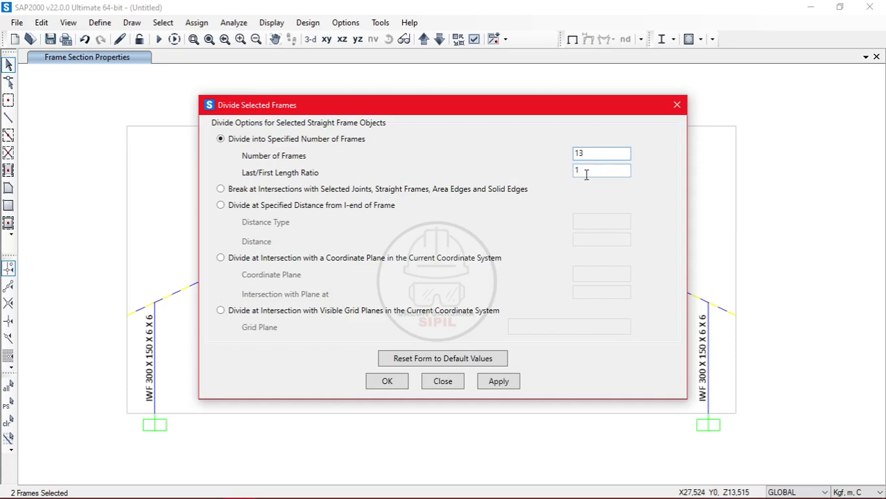
click(580, 171)
click(389, 382)
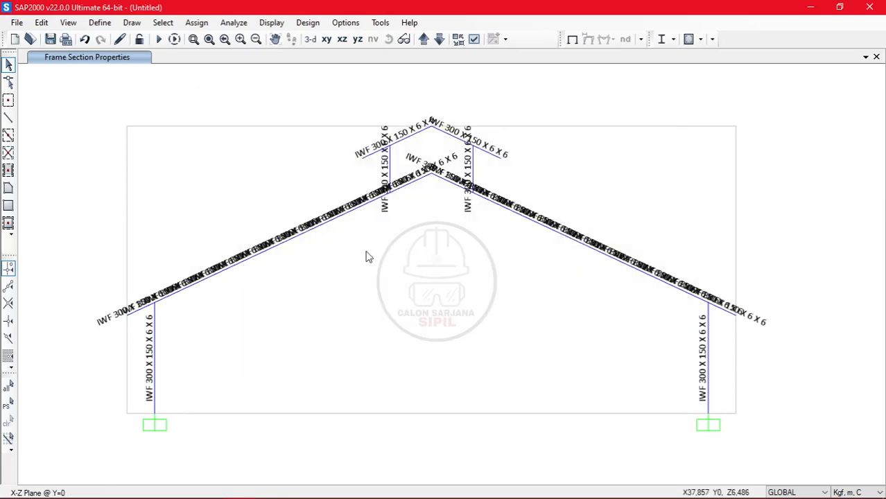
- Try the Not in View display option for frames on the model, and turn it off again
click(474, 39)
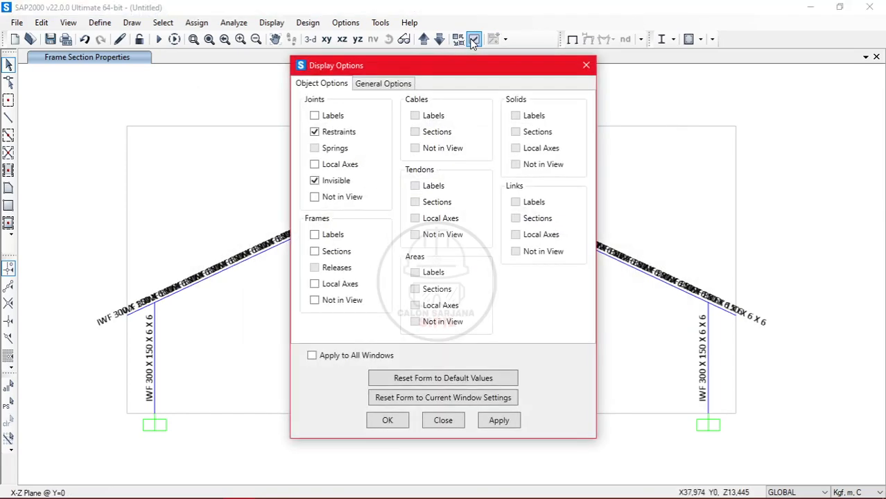
click(384, 85)
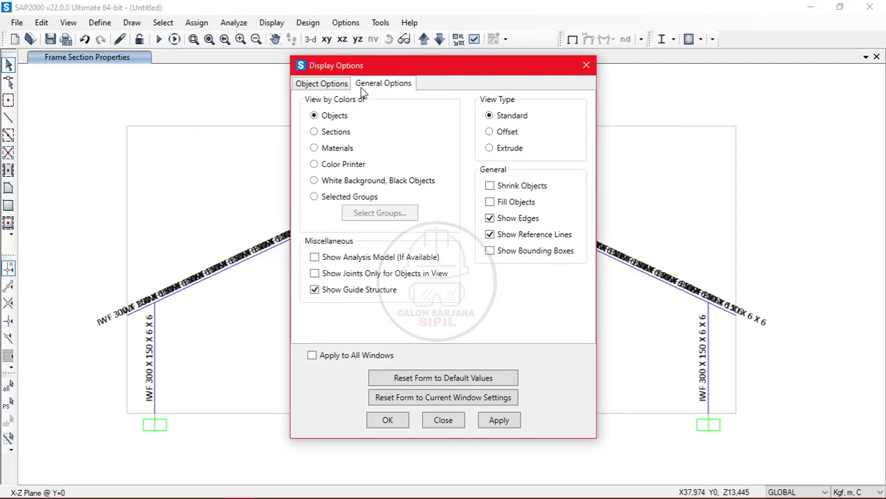
click(323, 84)
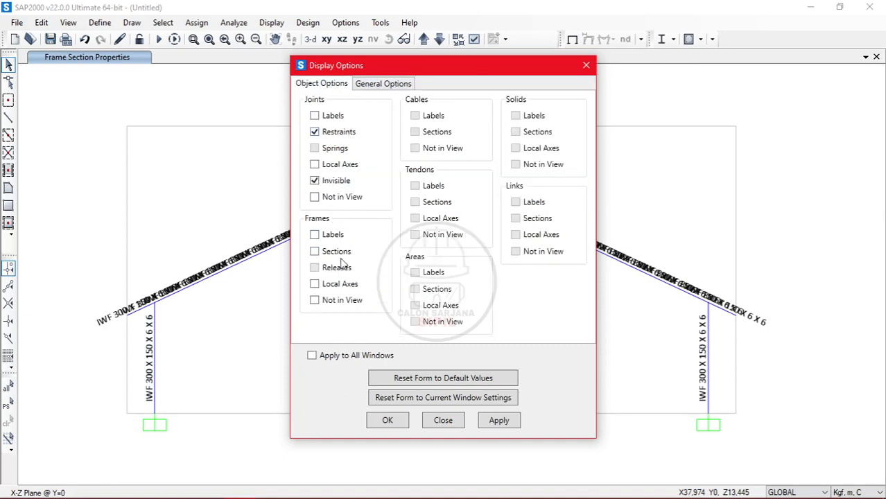
click(360, 303)
click(514, 427)
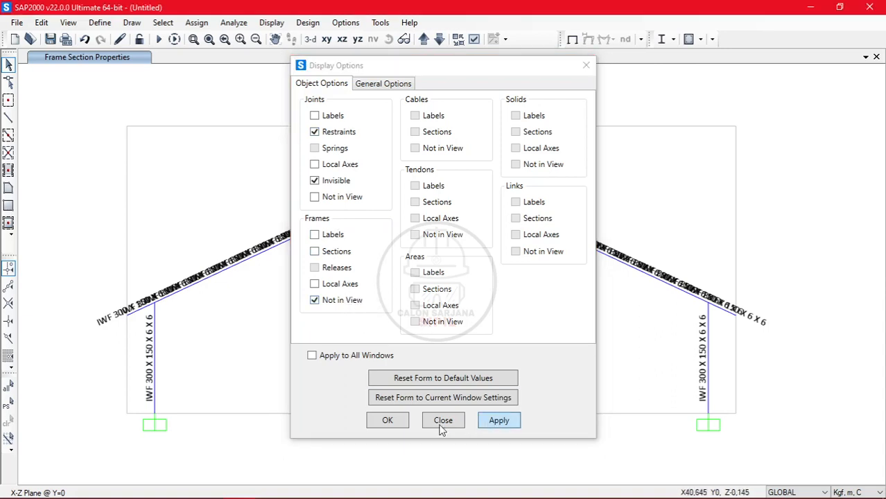
click(388, 421)
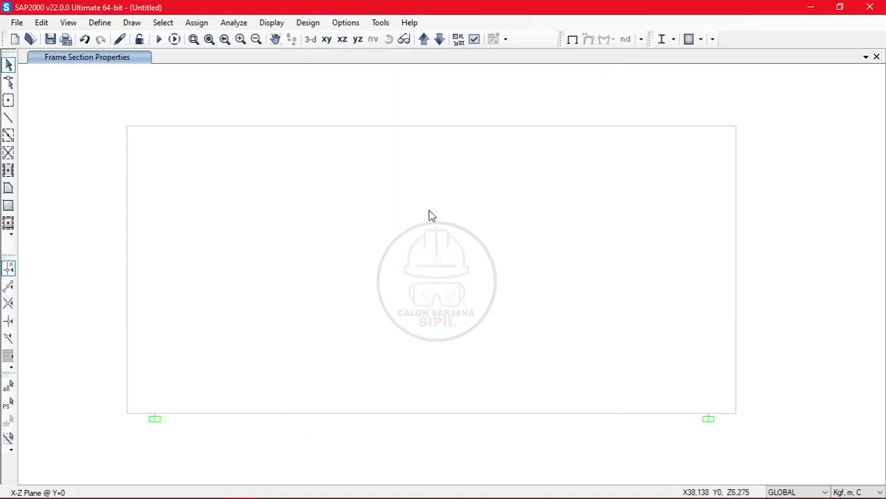
key(ctrl+w)
click(339, 303)
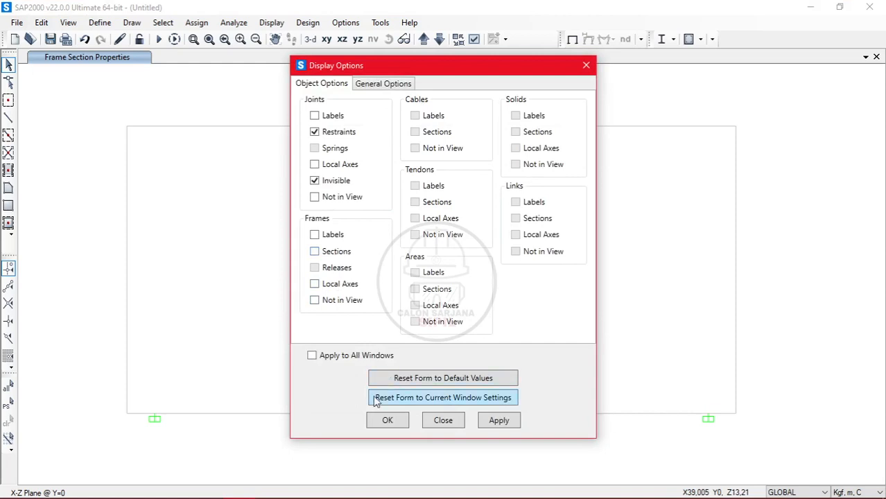
click(386, 421)
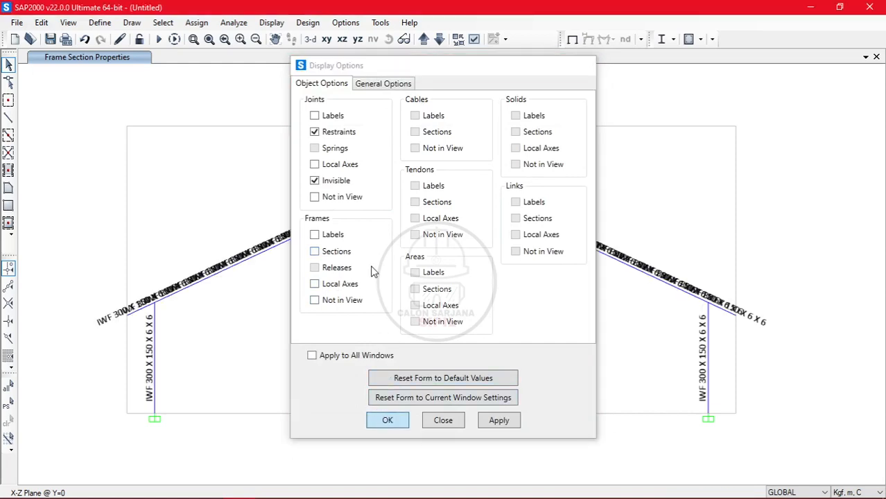
- Show the undeformed shape without section labels and check the first divided rafter segments beside the left eave
click(574, 40)
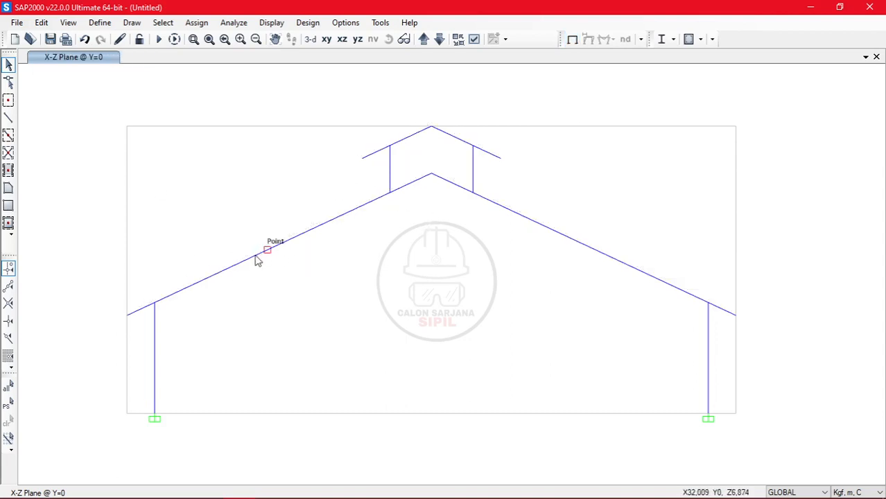
scroll(253, 260, up, 2)
middle_drag(130, 310, 222, 310)
click(131, 357)
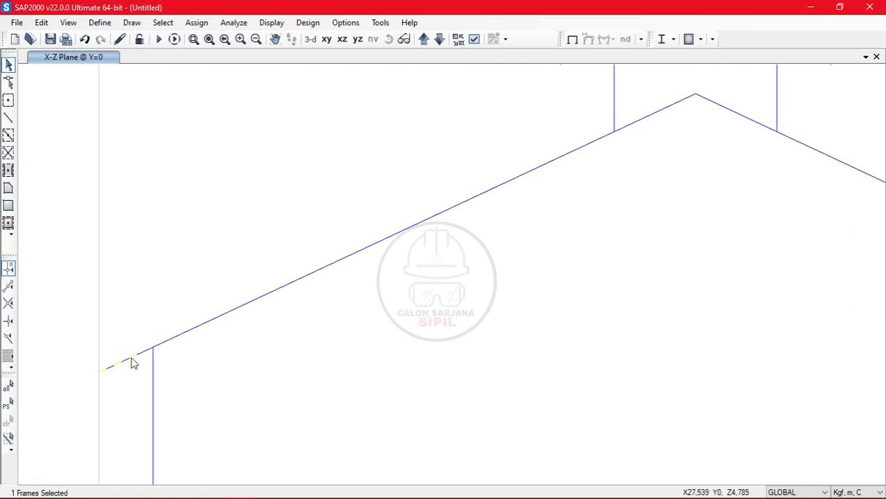
click(167, 341)
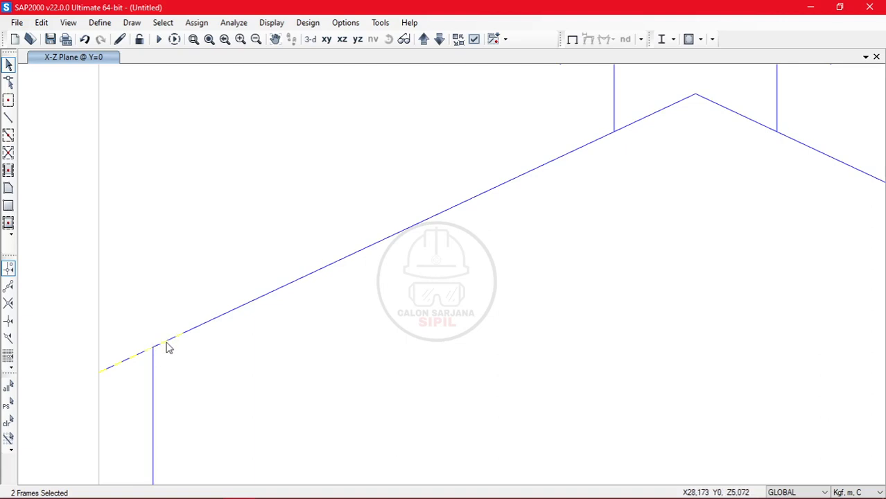
click(191, 330)
key(Escape)
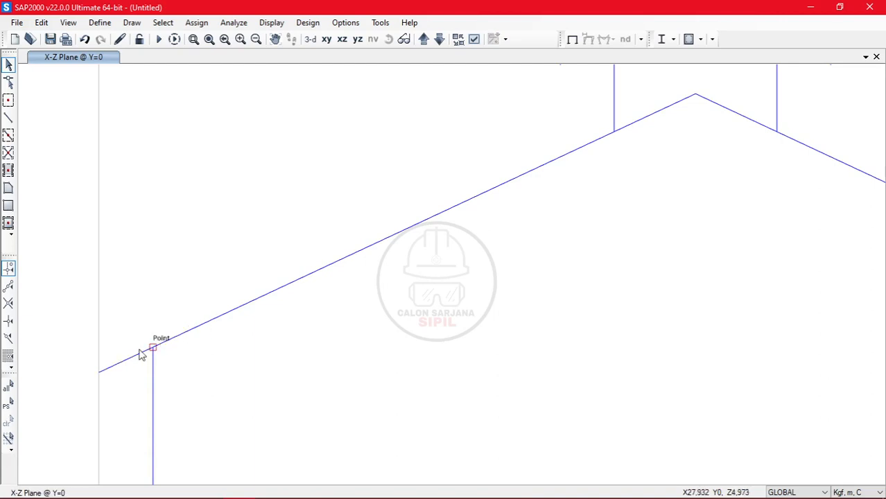
- Check the division of the left main rafter by selecting its segments one by one from the eave to the ridge
click(127, 367)
click(169, 342)
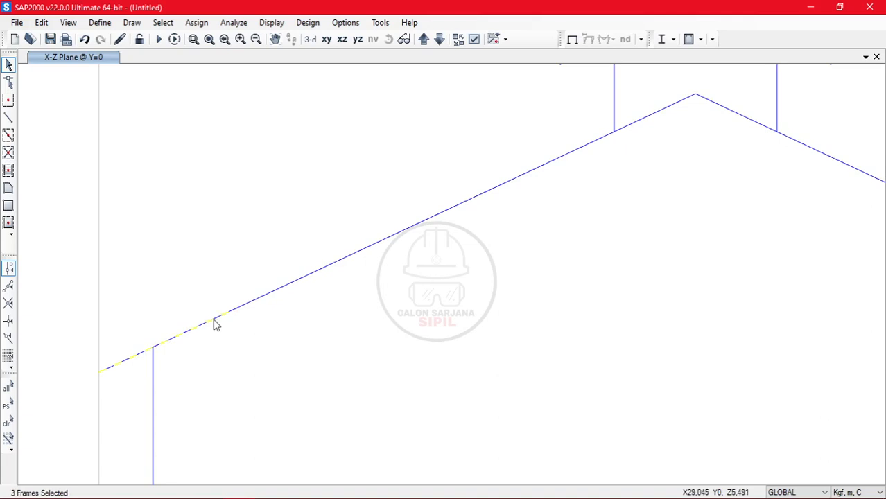
click(262, 299)
click(305, 280)
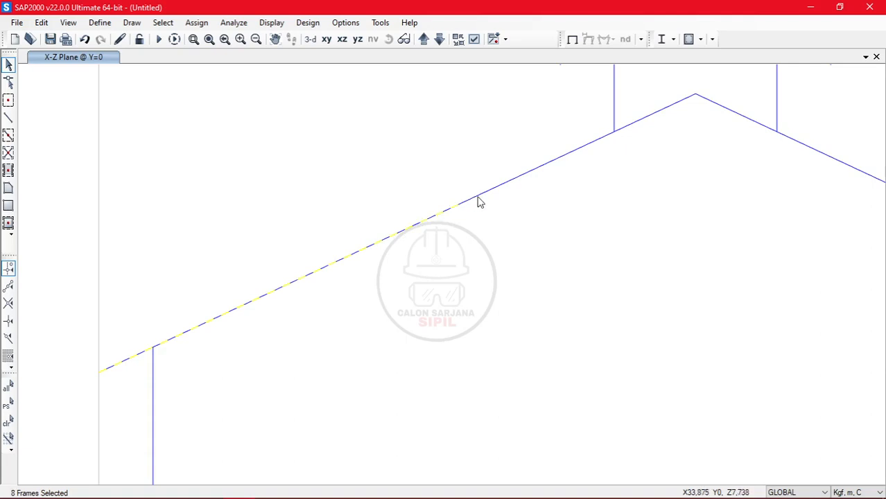
click(524, 180)
click(568, 157)
click(608, 136)
key(Escape)
click(608, 137)
key(Escape)
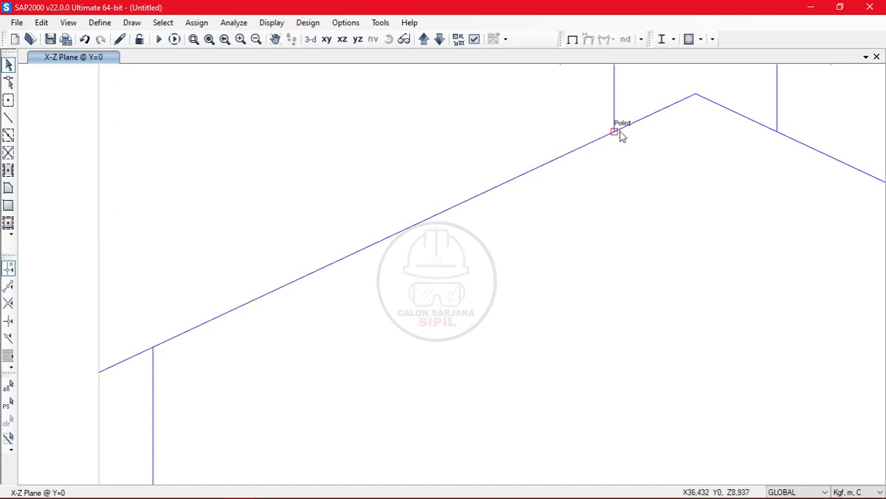
click(624, 133)
click(658, 118)
key(Escape)
click(663, 113)
scroll(649, 197, down, 4)
key(Escape)
- Divide the two rafters of the small upper roof into 2 frames each with a last/first length ratio of 1, and check the segments
click(526, 174)
click(576, 183)
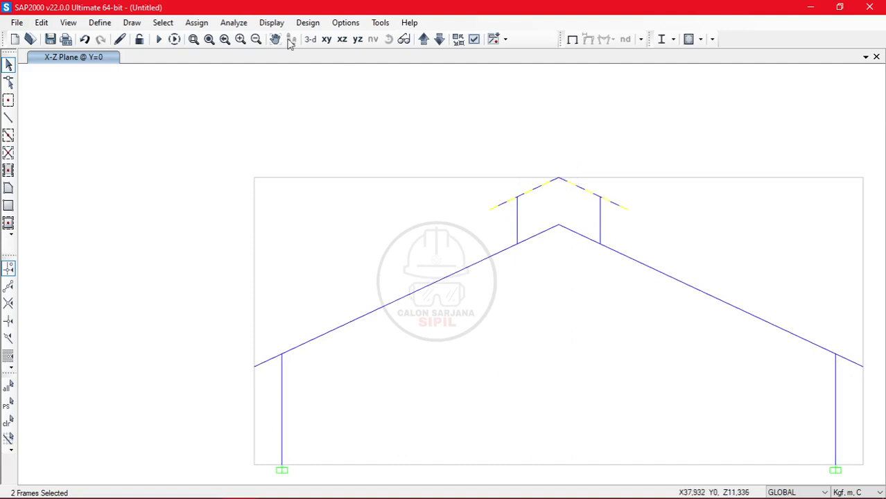
click(41, 22)
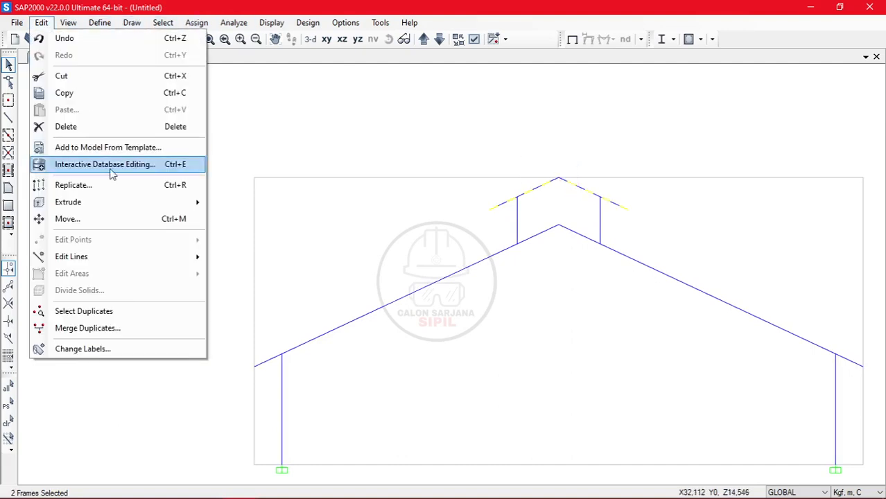
mouse_move(182, 257)
click(279, 259)
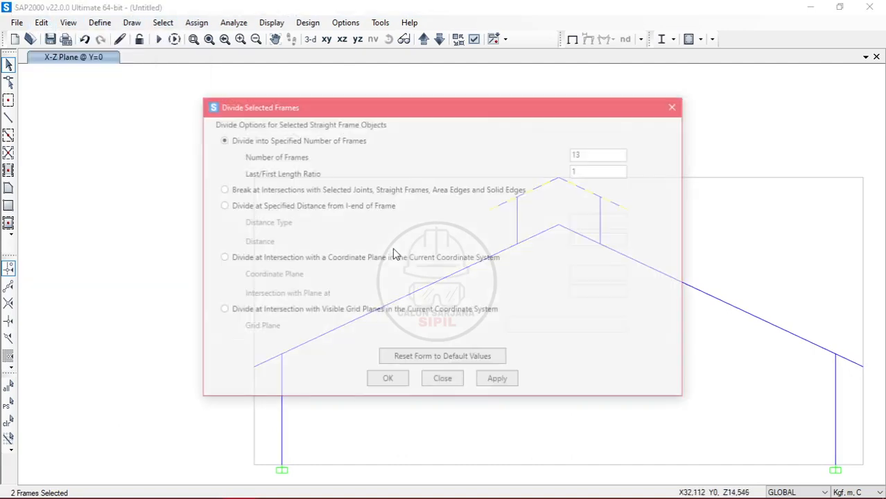
text(2)
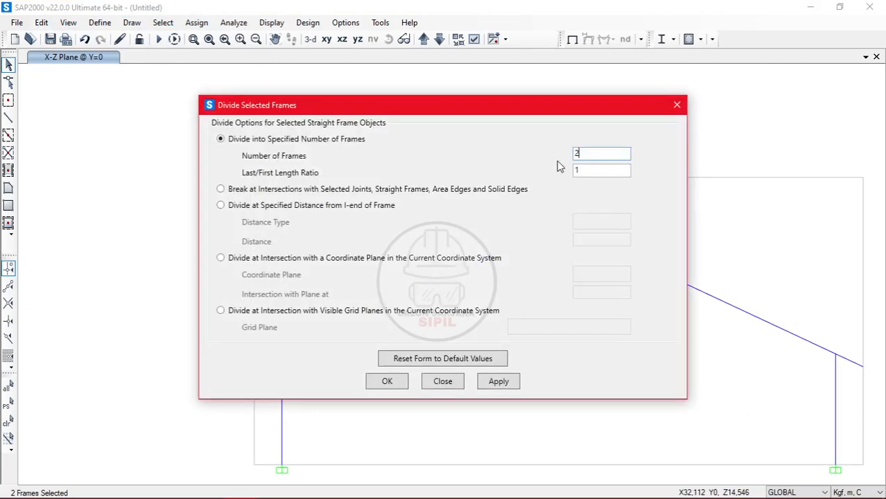
click(394, 386)
drag(508, 210, 489, 185)
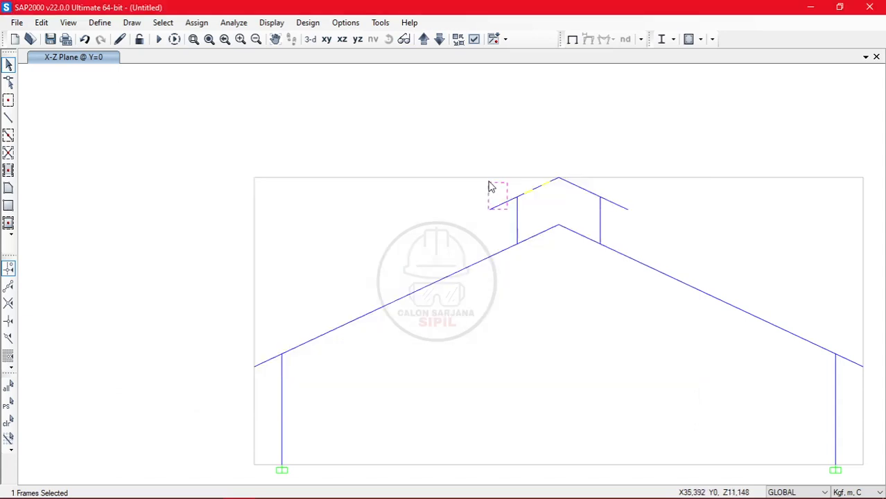
click(624, 207)
key(Escape)
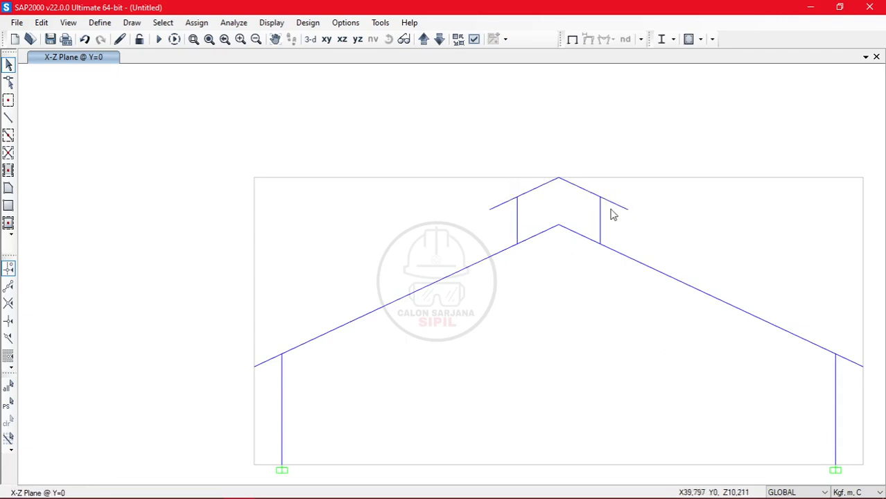
- Add a load pattern named MATI BS of type Dead with a self weight multiplier of 1
middle_drag(610, 264, 466, 243)
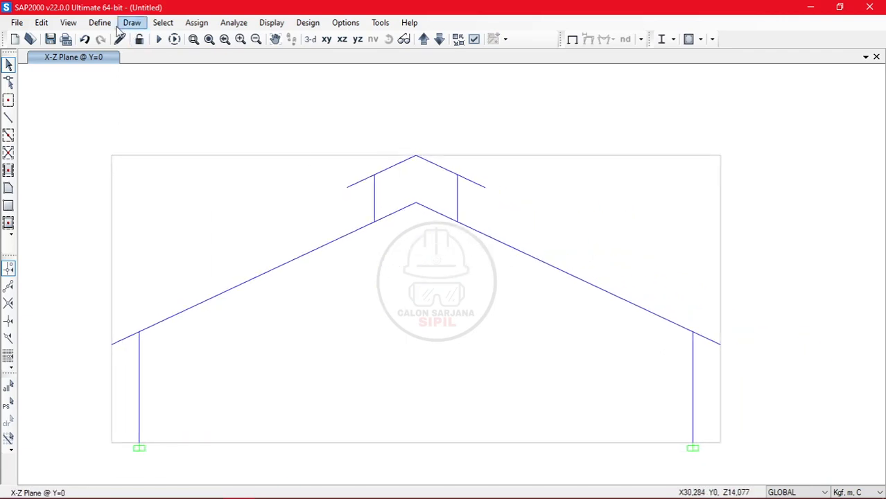
click(100, 22)
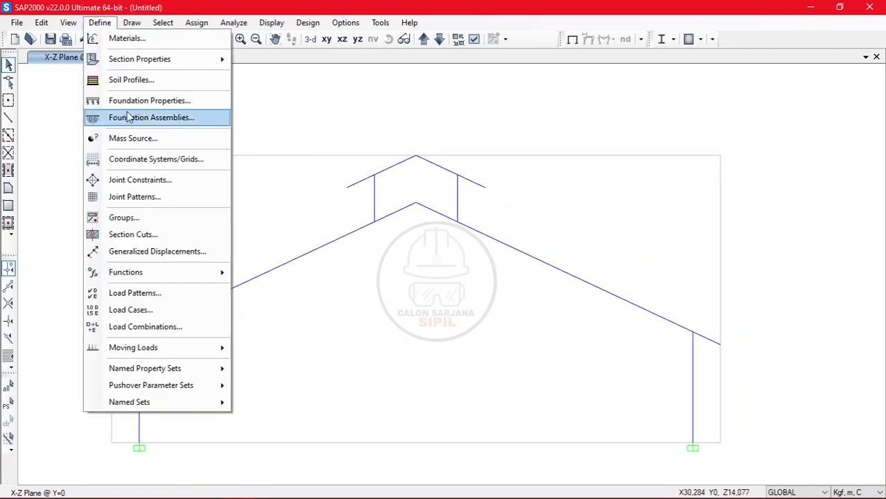
click(165, 294)
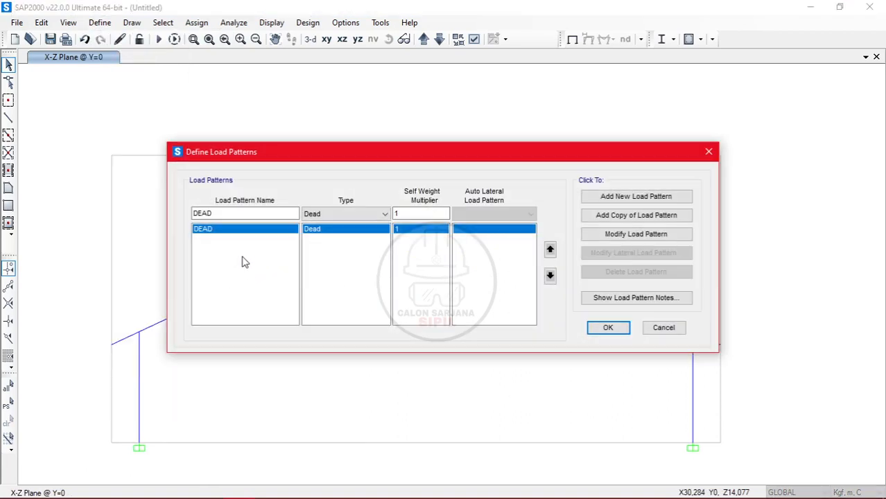
text(MATI)
text( -)
key(BackSpace)
key(BackSpace)
text(BS)
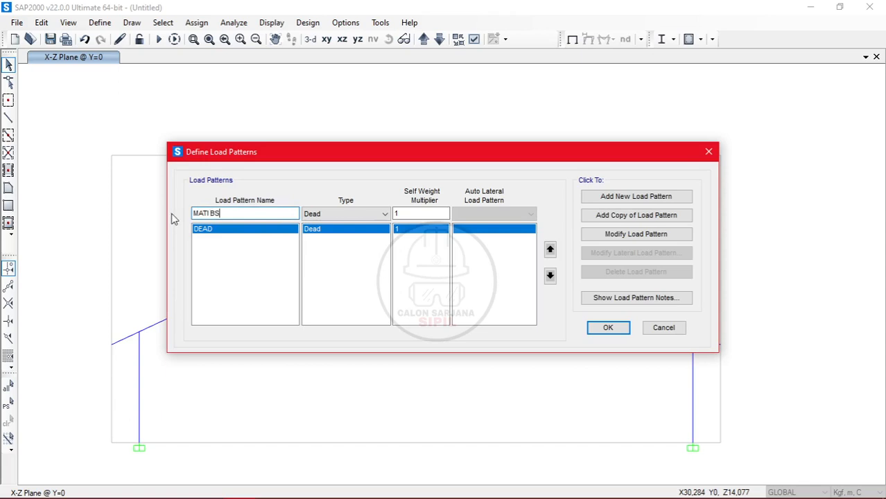
click(620, 199)
drag(236, 213, 156, 219)
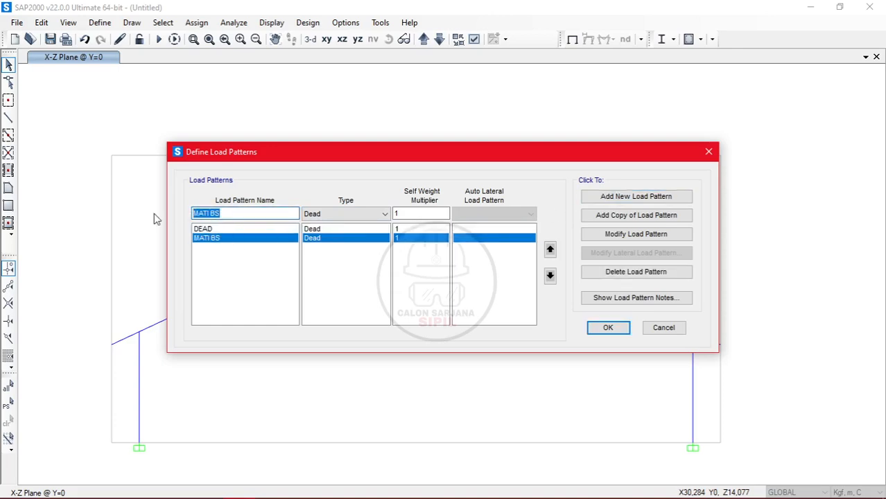
- Switch to the Tutorial Baja 3 Word document and look up the self-weight and additional dead loads (gording + atap) on the gable frame
key(alt+Tab)
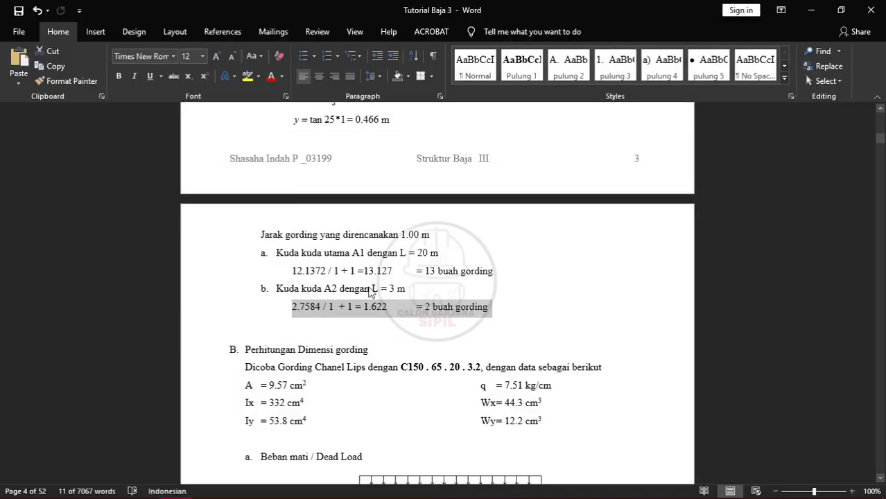
scroll(369, 288, down, 20)
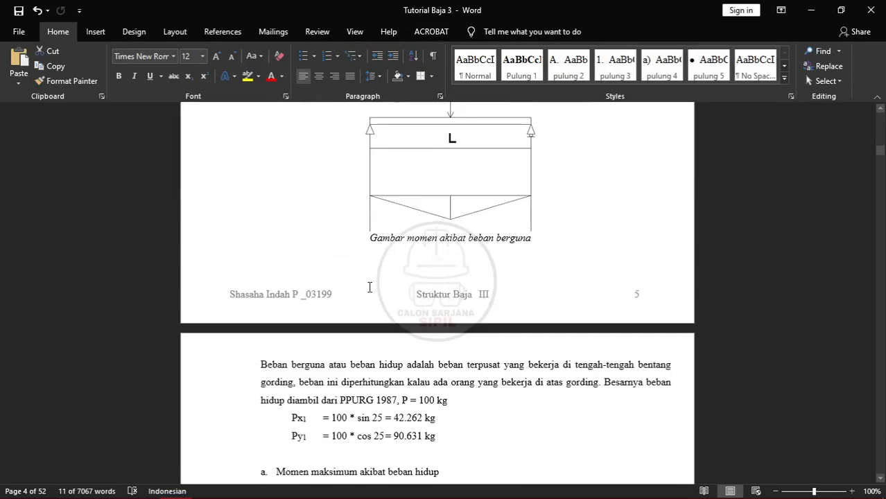
scroll(369, 286, down, 12)
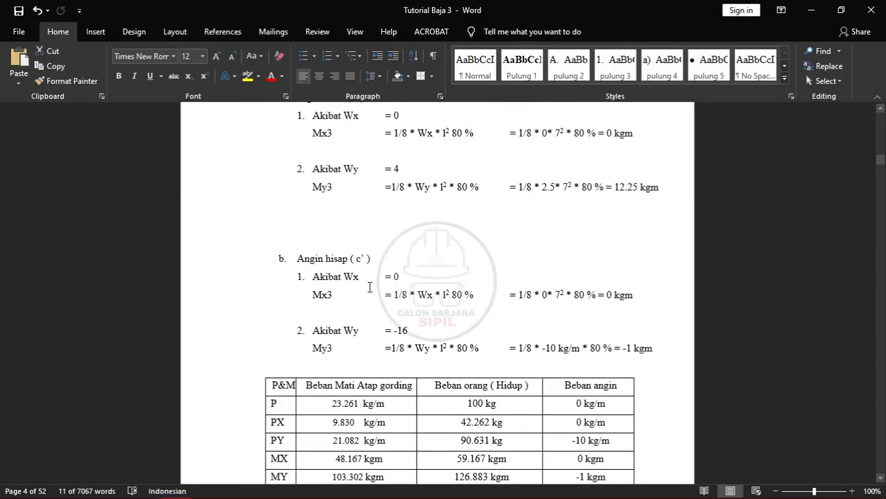
scroll(559, 281, up, 10)
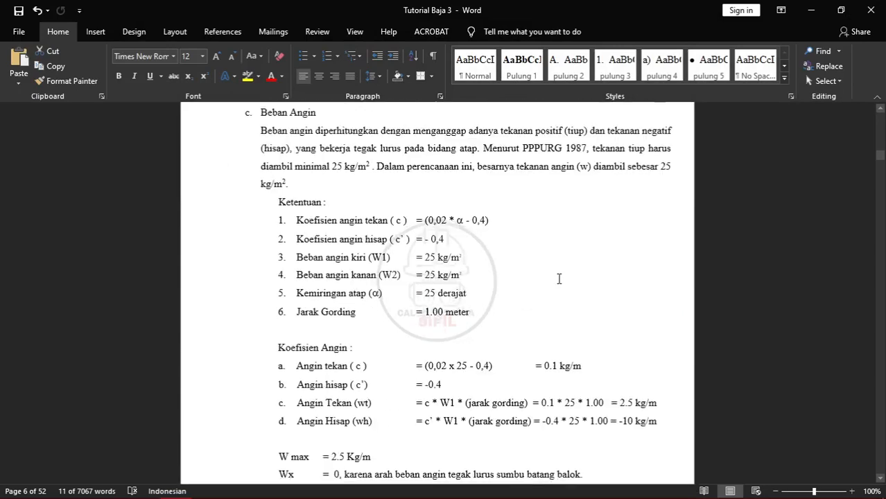
scroll(558, 281, down, 9)
scroll(559, 281, down, 18)
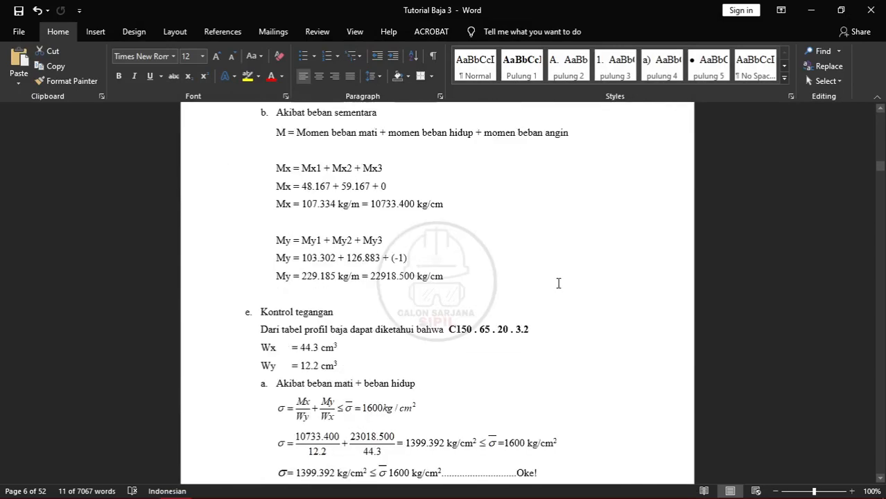
scroll(558, 283, down, 10)
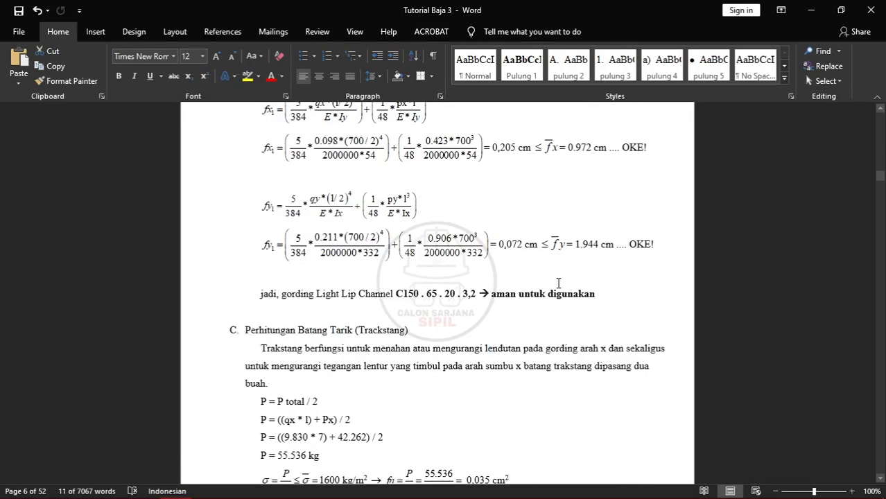
scroll(558, 283, down, 10)
scroll(559, 283, down, 10)
scroll(558, 284, down, 6)
scroll(557, 284, up, 4)
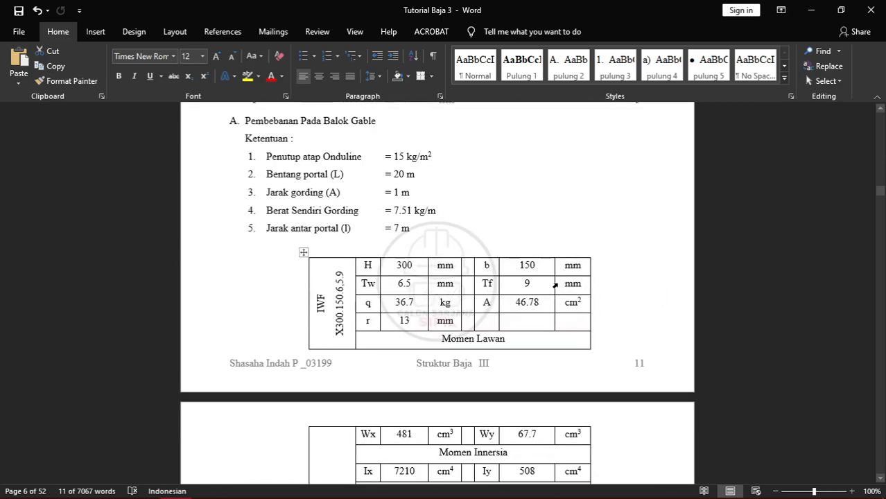
scroll(557, 285, down, 8)
scroll(558, 285, down, 3)
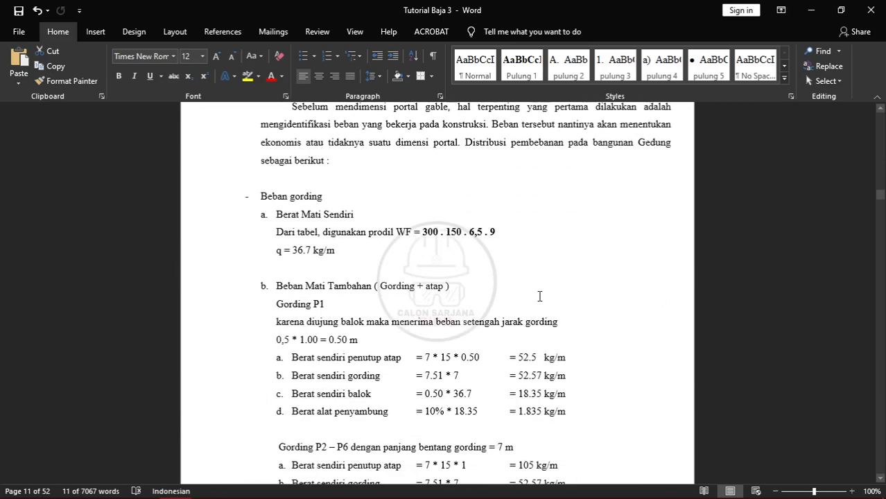
click(325, 248)
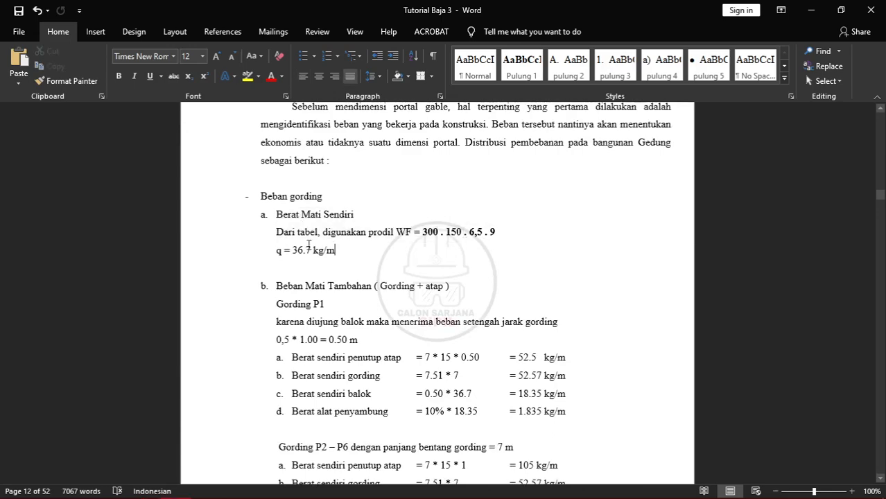
scroll(267, 252, down, 4)
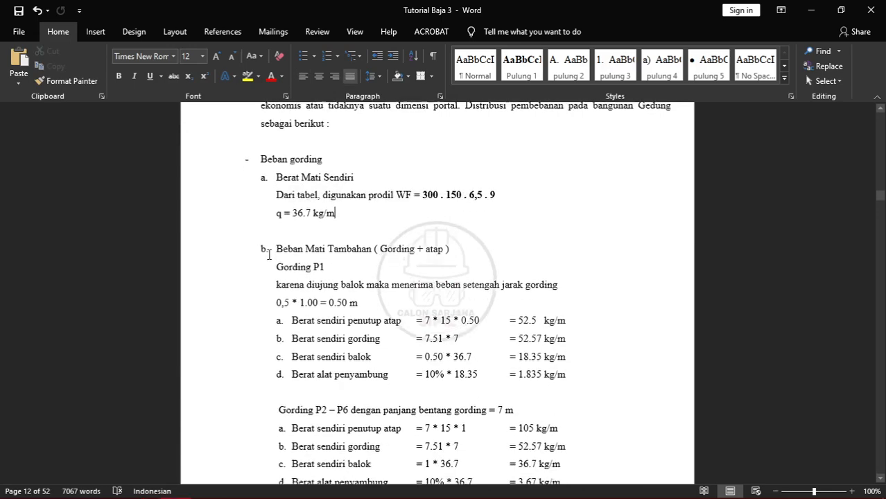
- Review the additional dead load calculations for Gording P1 and P2 – P6 and highlight both total P values in the table
scroll(269, 255, down, 12)
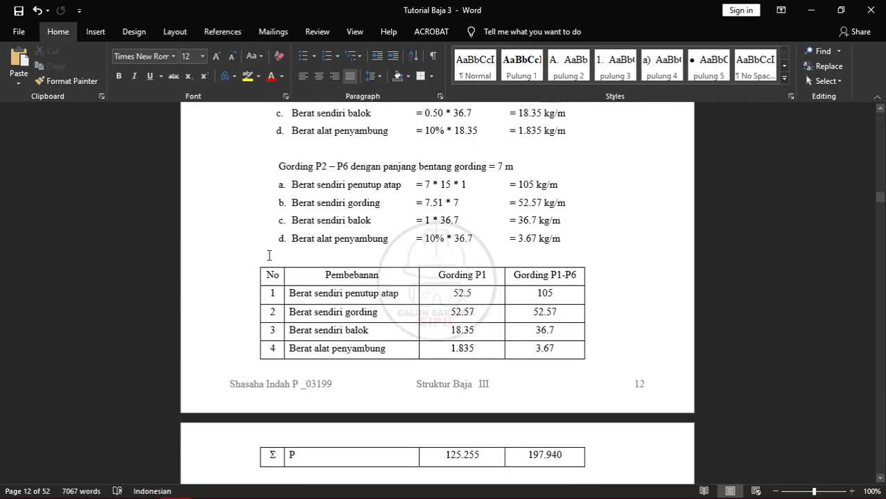
scroll(269, 256, up, 13)
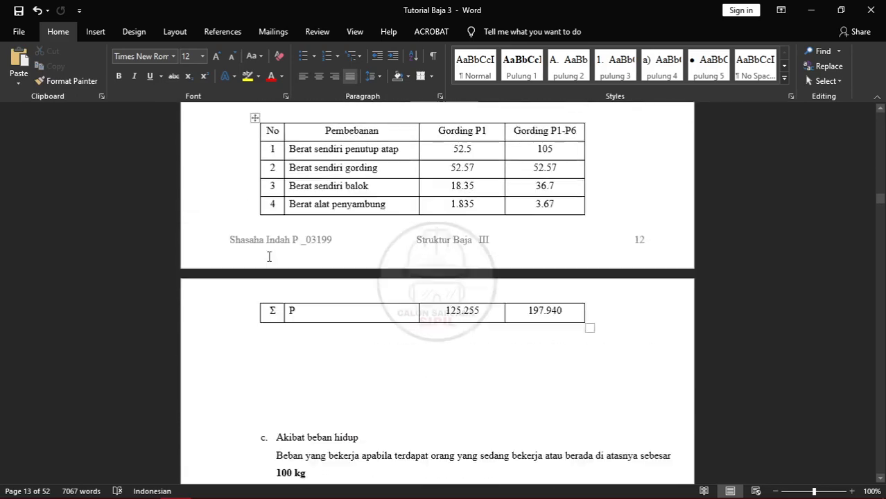
scroll(306, 263, up, 2)
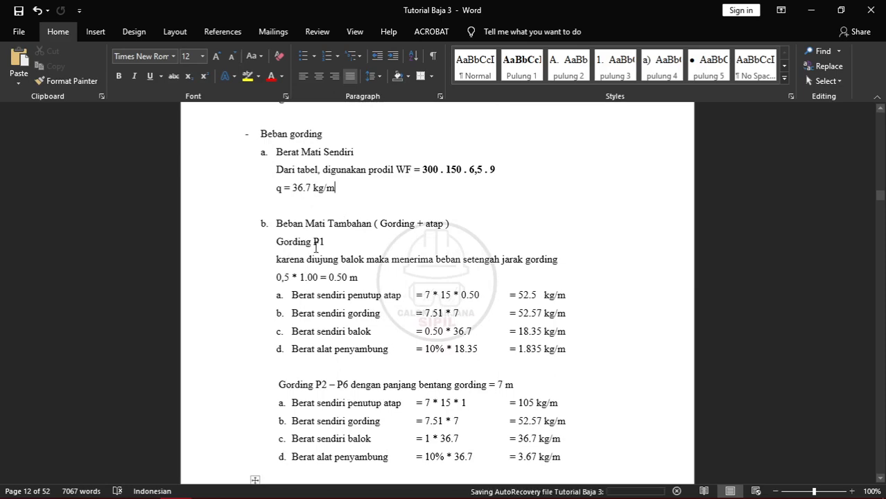
scroll(344, 197, down, 10)
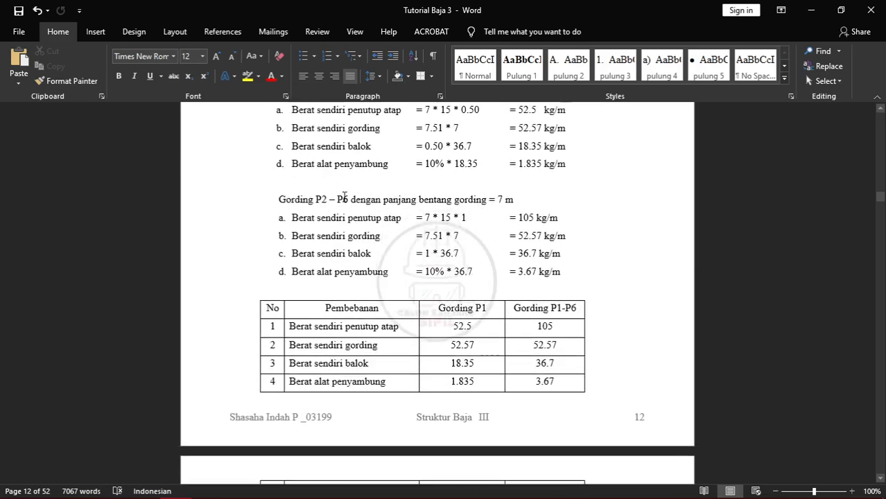
drag(513, 299, 565, 301)
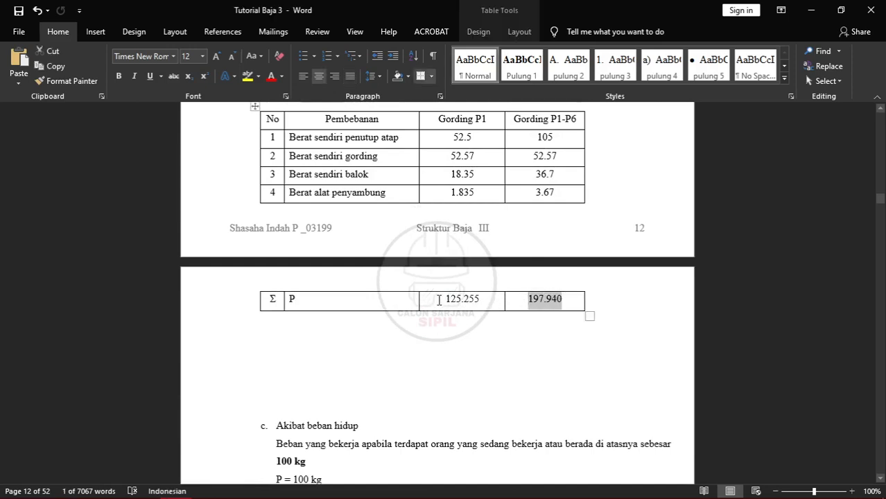
drag(439, 299, 480, 300)
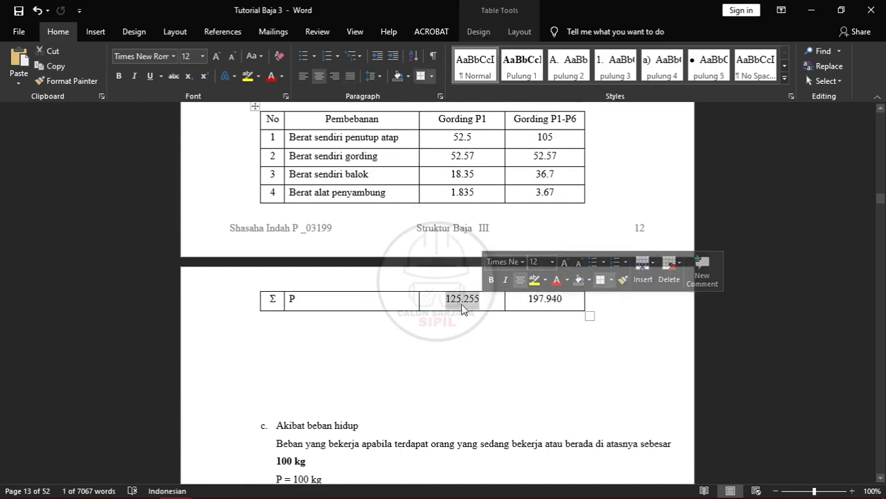
- Read the live load and wind load calculations, highlighting the live load P and the two vertical wind loads from Wt and Wh
scroll(463, 309, down, 5)
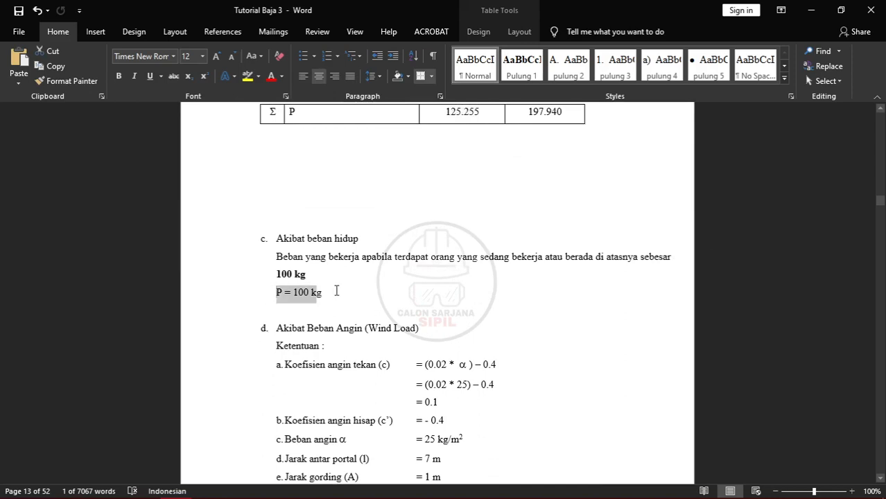
triple_click(330, 292)
scroll(350, 325, down, 3)
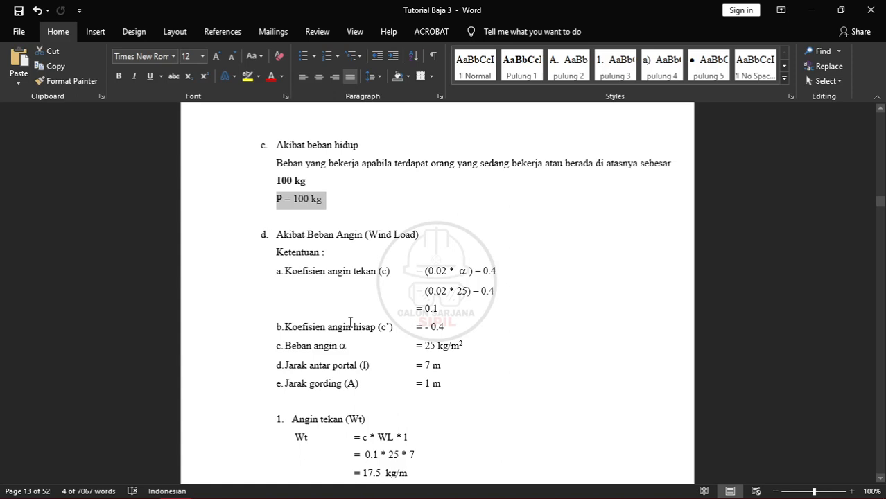
scroll(350, 323, down, 5)
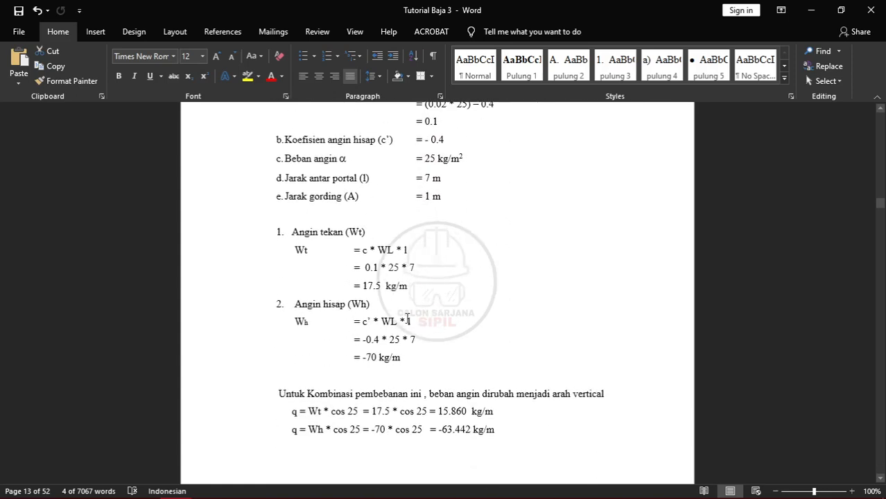
scroll(408, 320, down, 1)
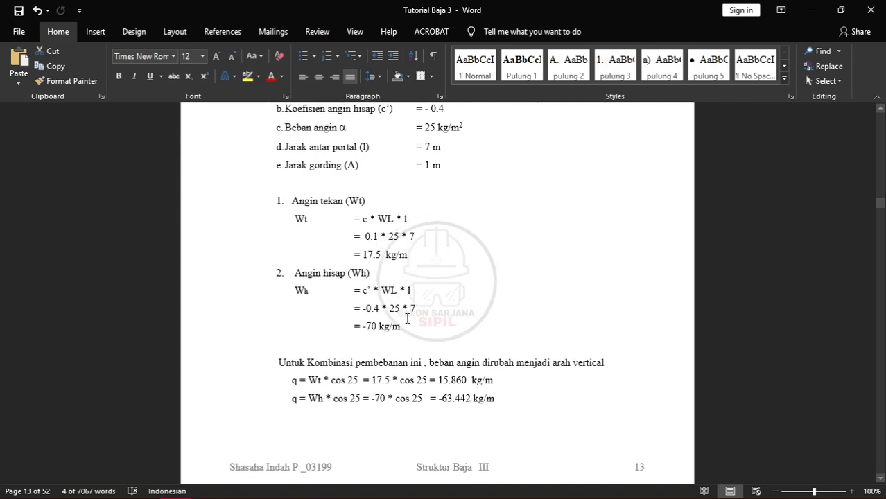
drag(290, 380, 510, 386)
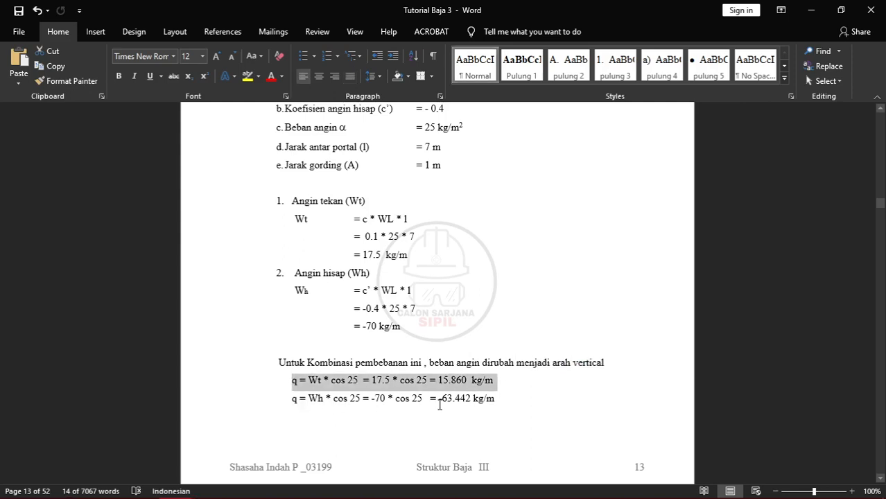
drag(292, 400, 513, 402)
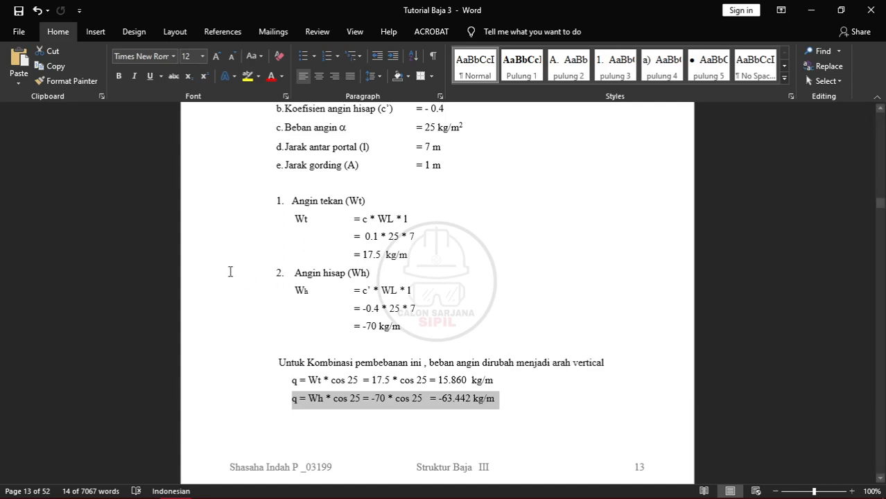
- Switch back to SAP2000 and accept the load pattern definitions with MATI BS included
click(241, 487)
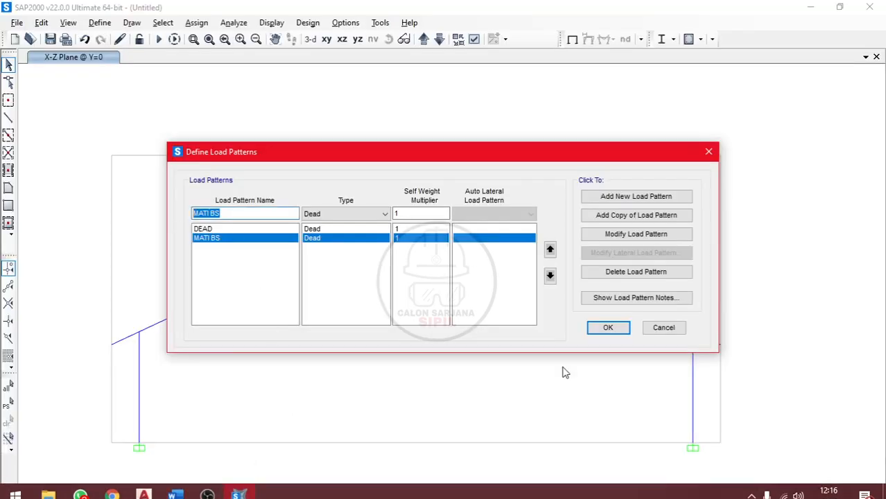
click(608, 328)
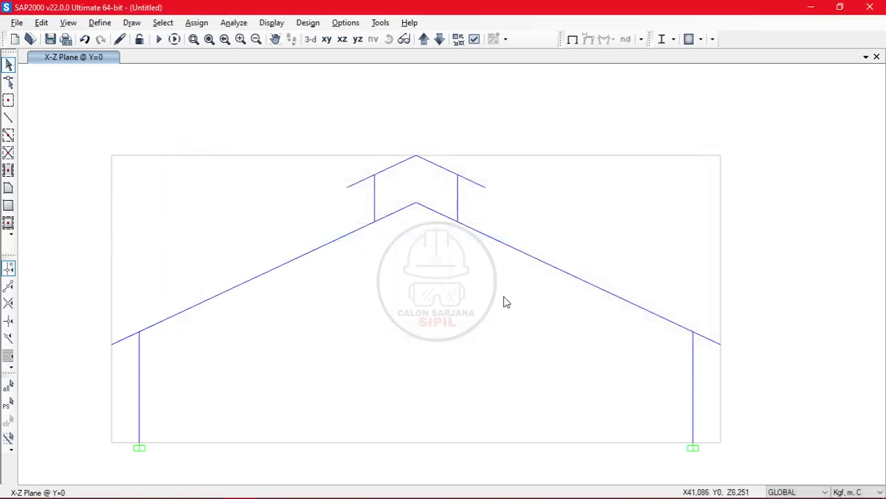
- Compare the SAP2000 frame with the load calculations in the Tutorial Baja 3 Word document, rereading the self-weight and additional dead loads
key(alt+Tab)
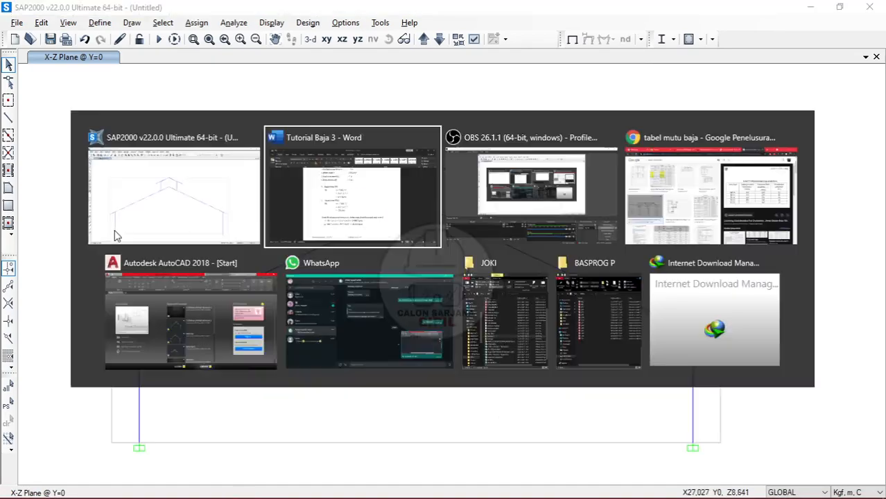
key(alt+Tab)
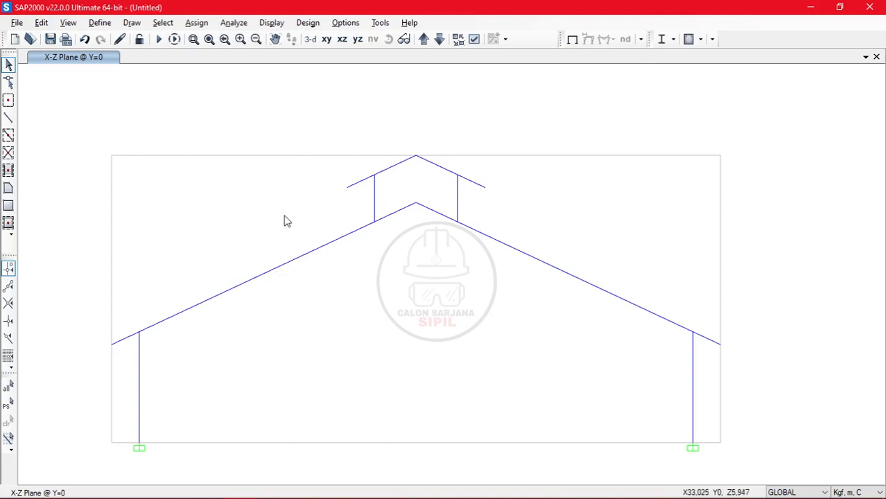
key(alt+Tab)
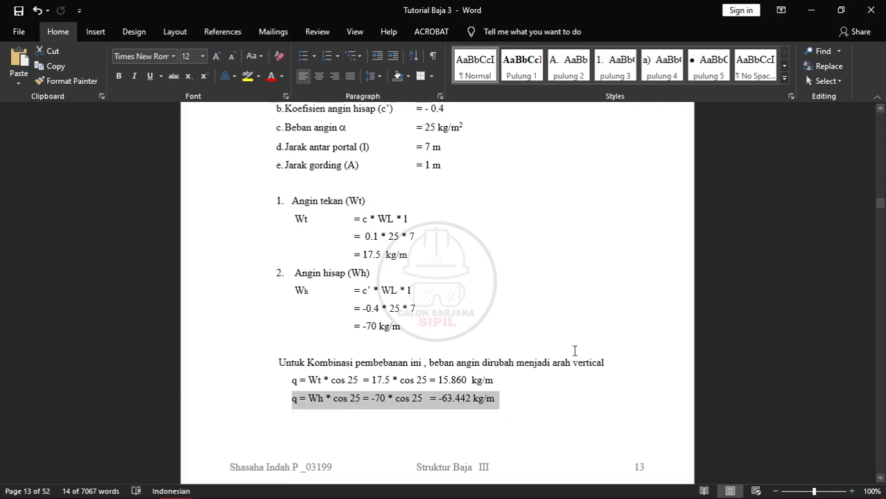
key(alt+Tab)
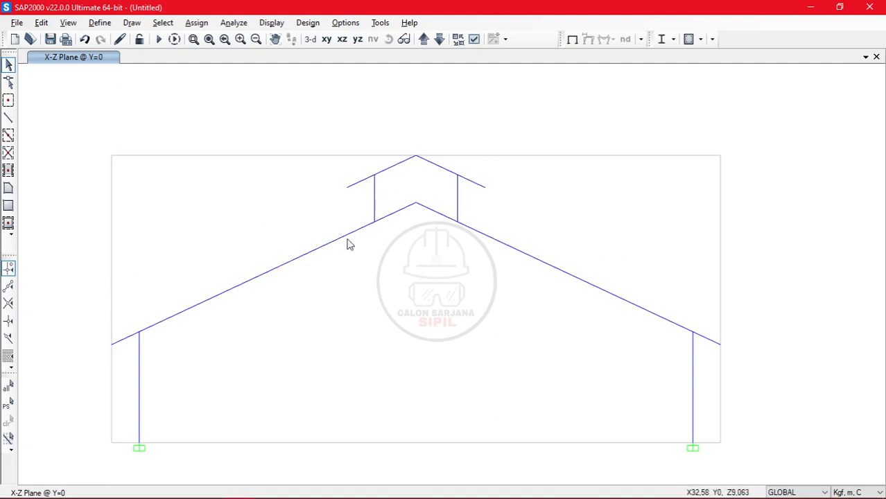
key(alt+Tab)
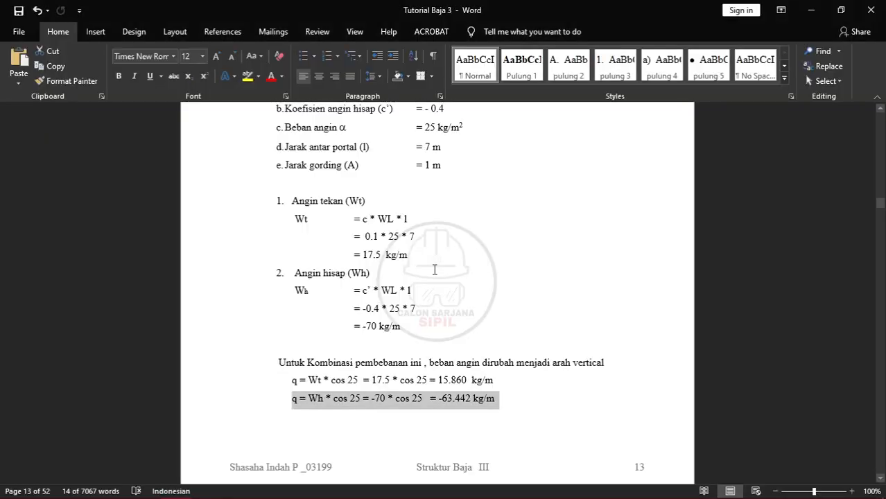
scroll(435, 270, up, 10)
scroll(435, 270, up, 5)
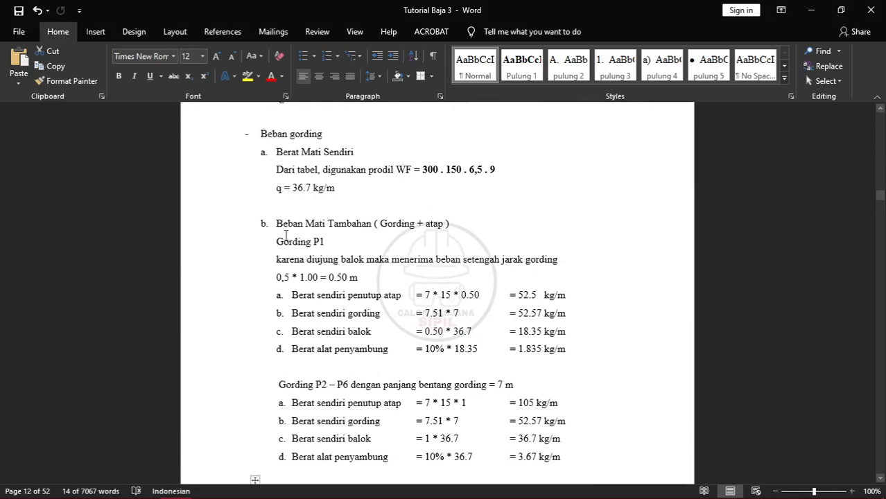
scroll(408, 239, down, 10)
- Switch to SAP2000 and add a load pattern named MATI TAMBAHAN of type Super Dead with a self weight multiplier of 0
key(alt+Tab)
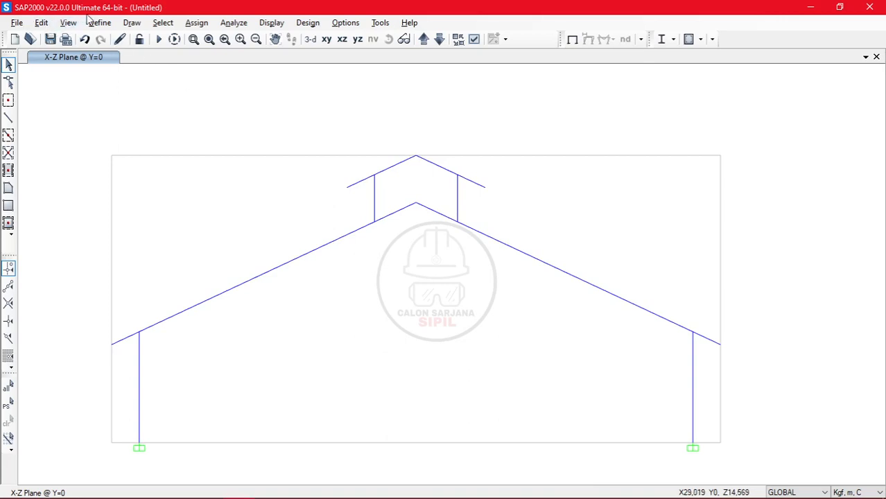
click(97, 22)
click(123, 291)
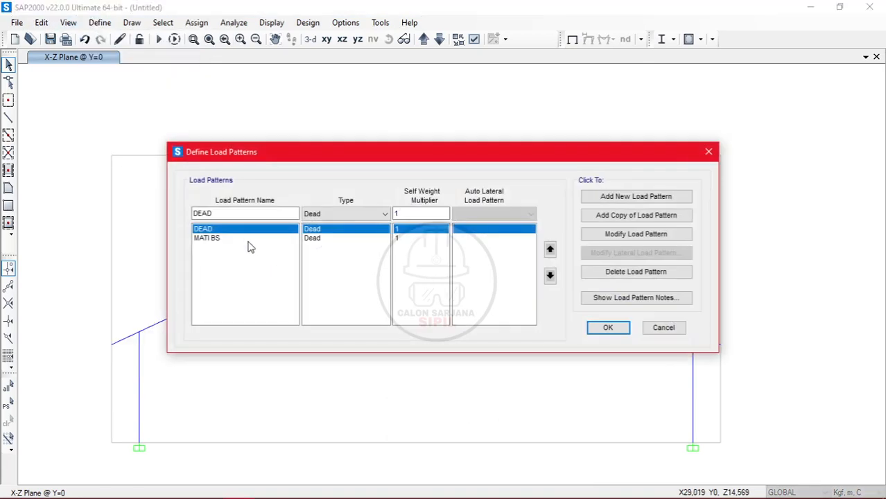
drag(246, 213, 197, 212)
text(MA)
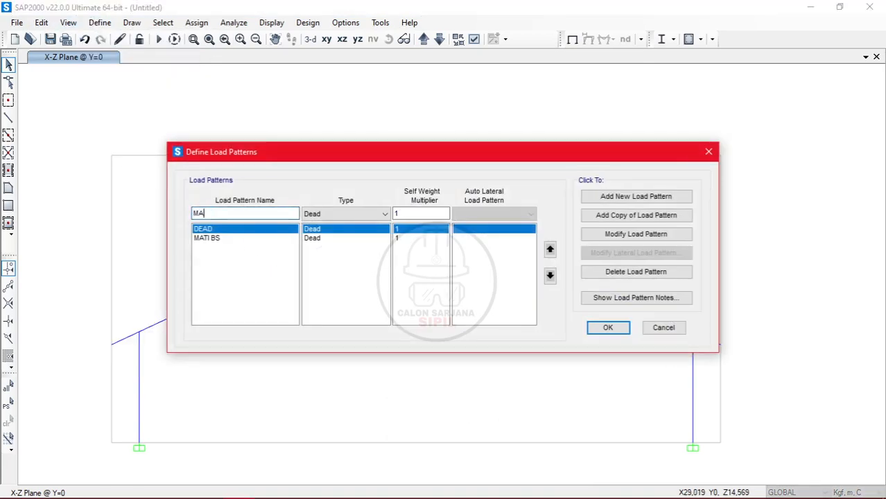
text(TI TAMBAHAN)
click(323, 213)
click(322, 214)
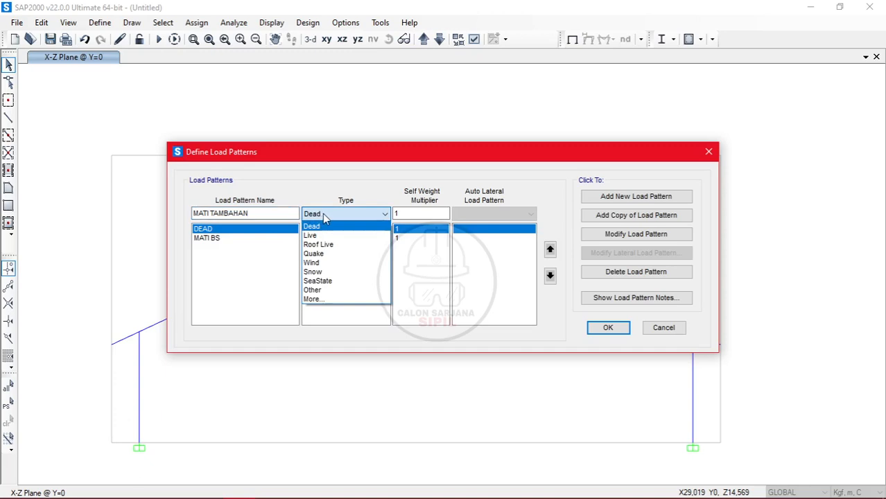
click(322, 302)
click(356, 212)
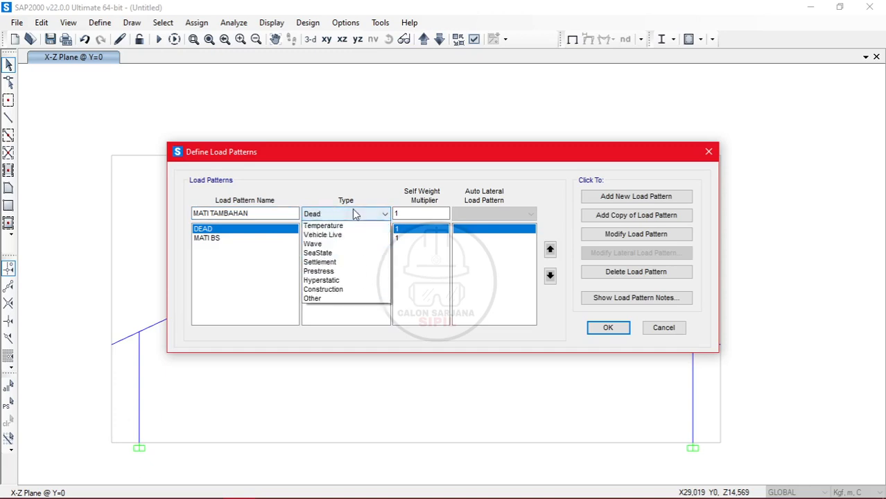
click(332, 236)
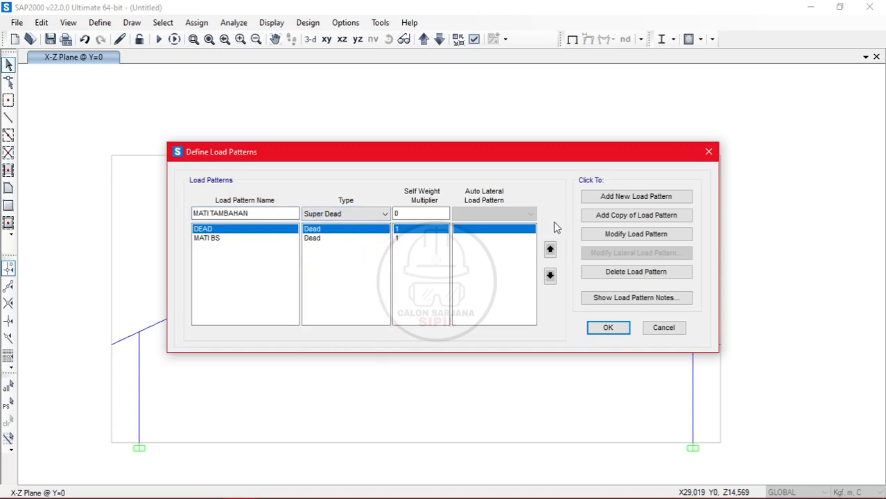
click(616, 197)
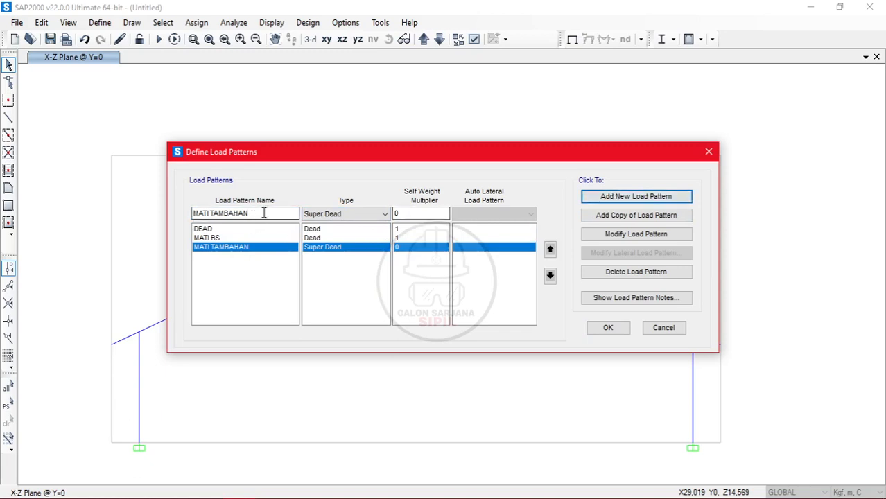
- Add a load pattern named HIDUP of type Live with a self weight multiplier of 0
drag(262, 213, 177, 214)
text(IDUP)
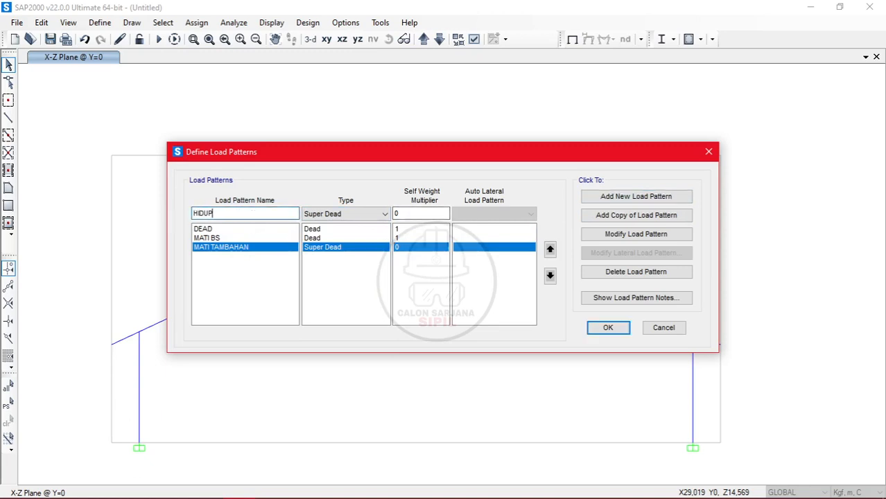
click(340, 213)
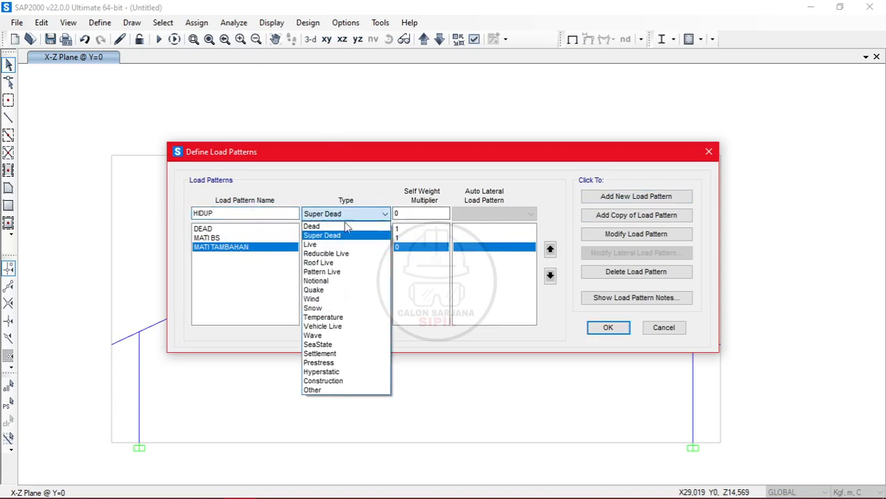
click(320, 244)
click(600, 198)
- Add a load pattern named ANGIN of type Wind with the auto lateral load pattern set to None
double_click(273, 213)
text(ANGIN)
click(321, 217)
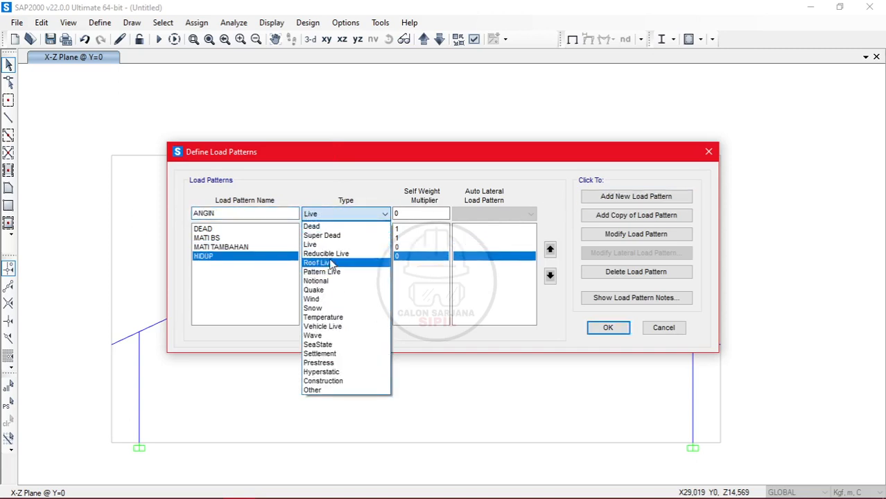
click(326, 299)
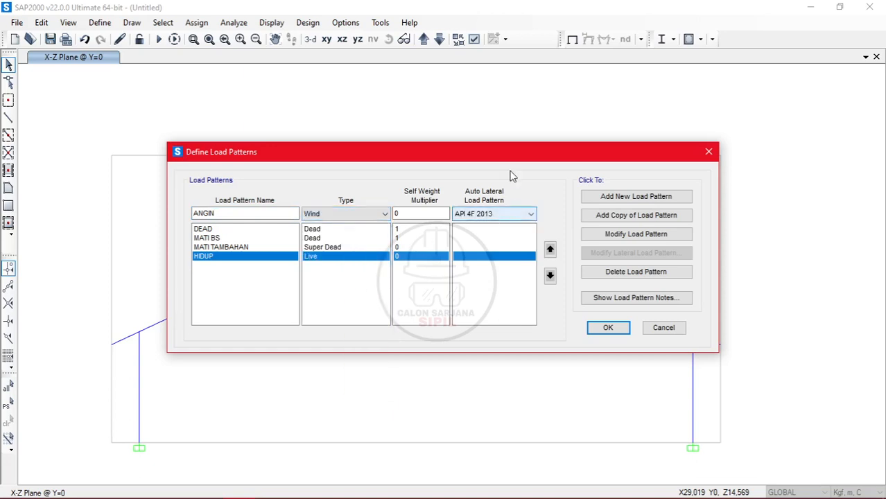
click(483, 217)
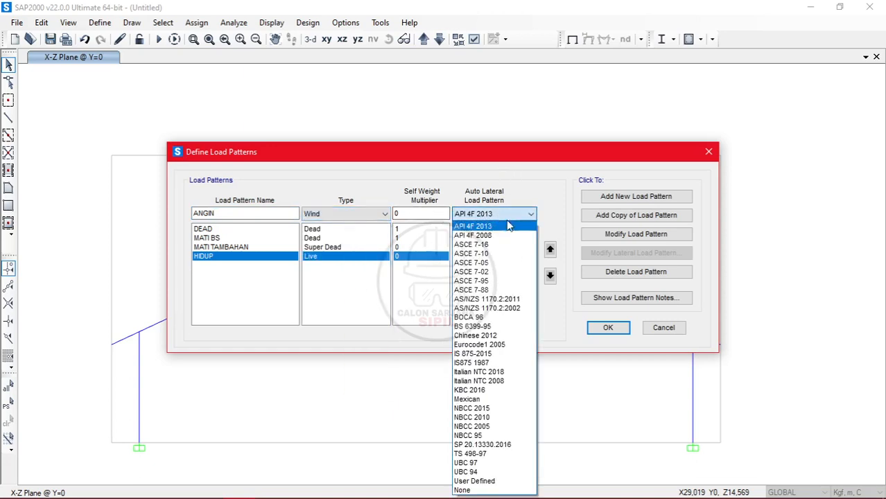
click(511, 491)
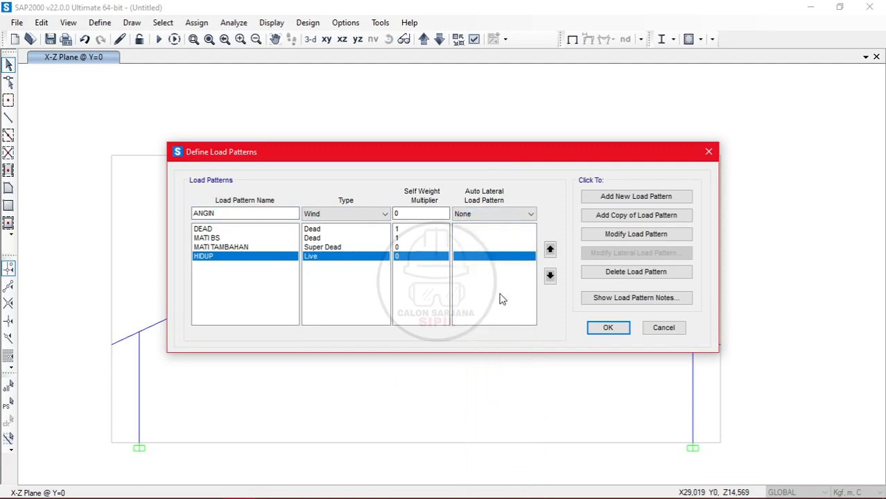
click(598, 196)
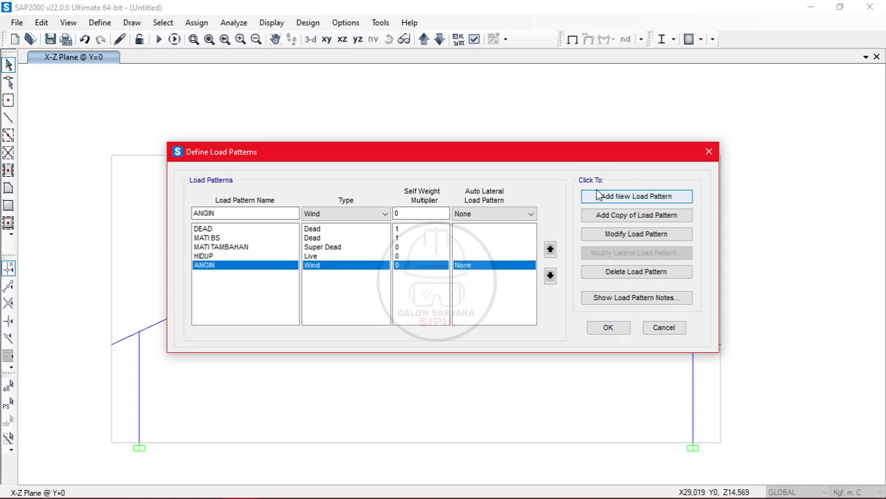
- Delete the default DEAD load pattern and accept the remaining load pattern definitions
click(223, 230)
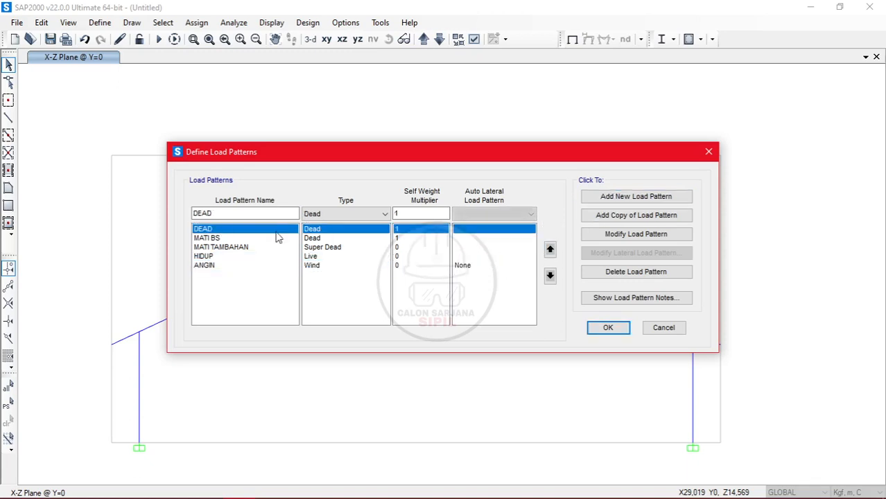
click(631, 272)
click(458, 302)
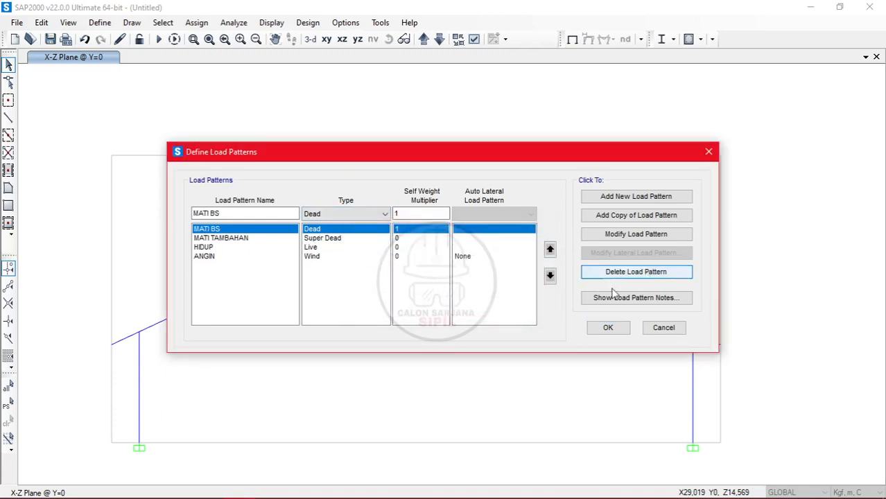
click(608, 329)
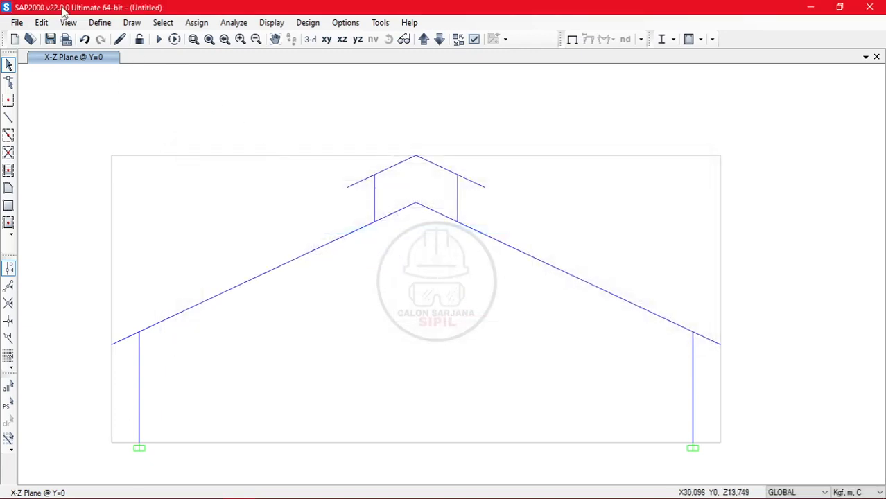
- Open the load combination definitions and consult the Kombinasi Pembebanan section of the Tutorial Baja 3 Word document, switching back to SAP2000
click(98, 23)
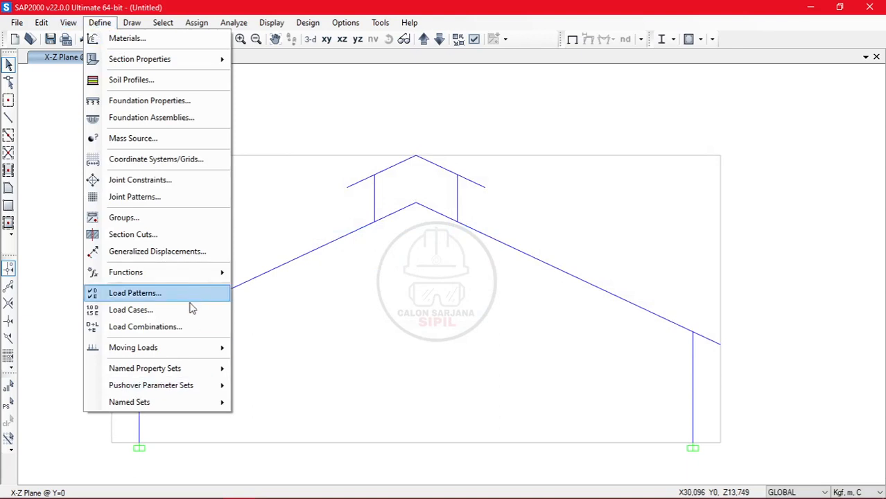
click(186, 327)
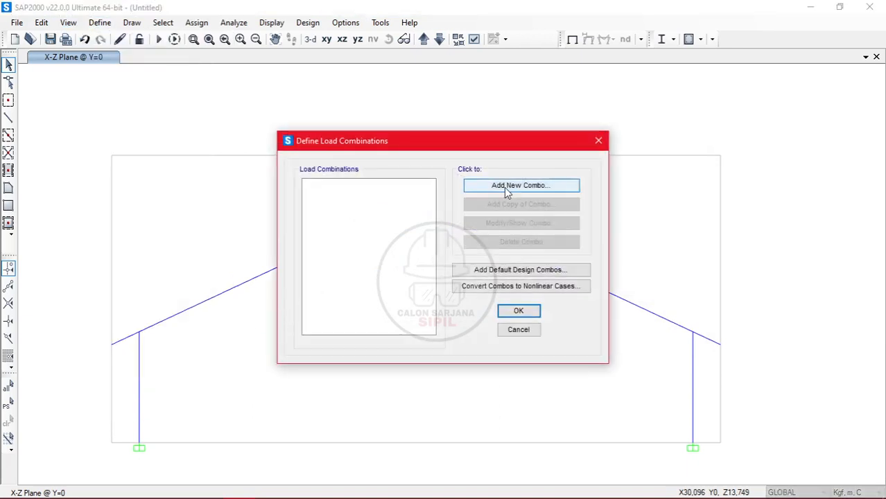
key(alt+Tab)
scroll(422, 311, down, 10)
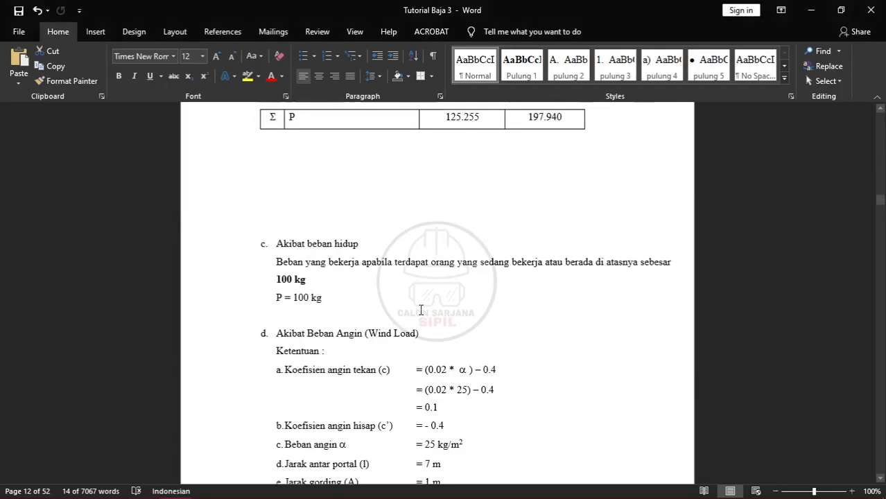
scroll(421, 311, down, 10)
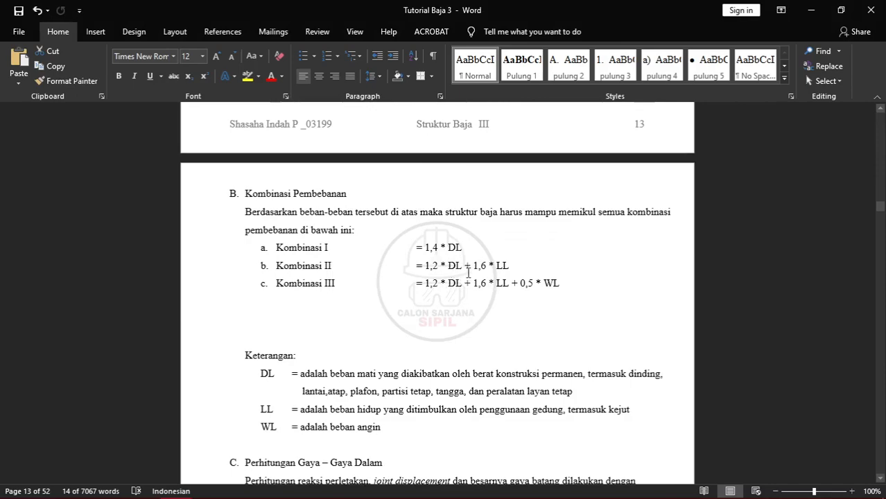
key(alt+Tab)
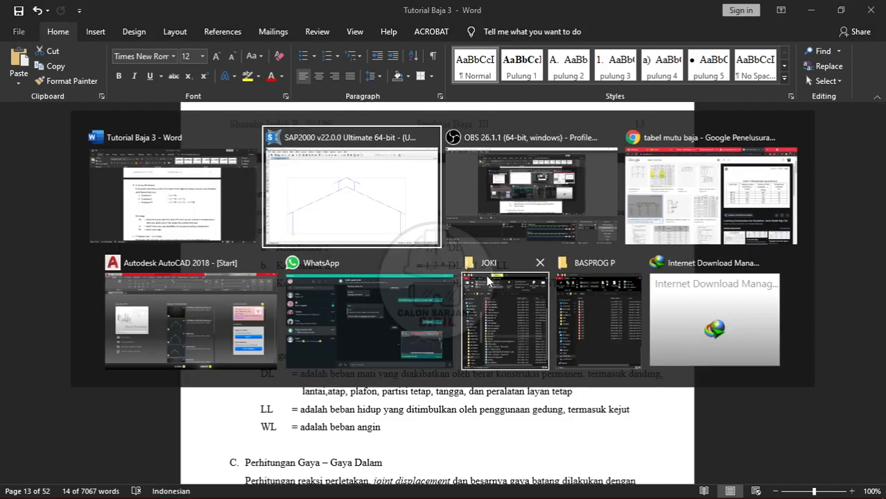
- Start a new load combination in SAP2000, name it U1, and check the combination formulas in the Word report
click(528, 187)
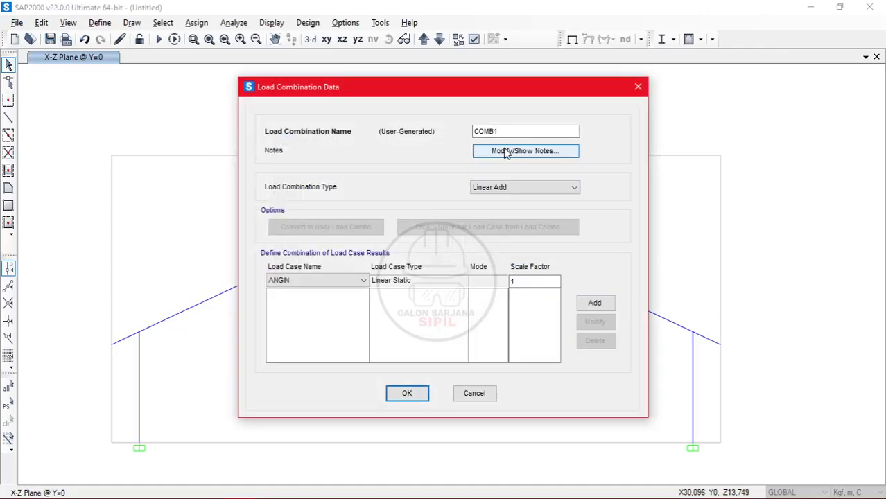
click(505, 131)
double_click(505, 132)
text(U1)
key(alt+Tab)
key(alt+Tab)
- Add the MATI BS and MATI TAMBAHAN load cases to U1 with scale factor 1,4 and save the combination
click(349, 283)
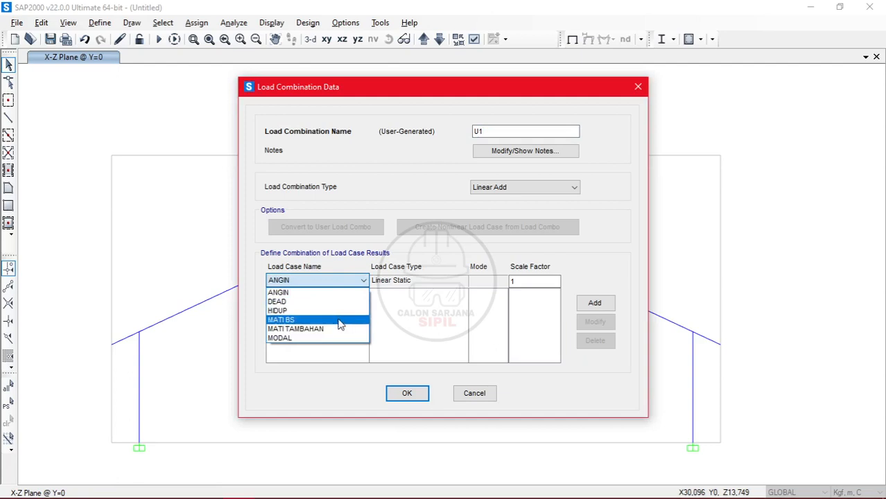
click(340, 321)
click(544, 284)
text(,4)
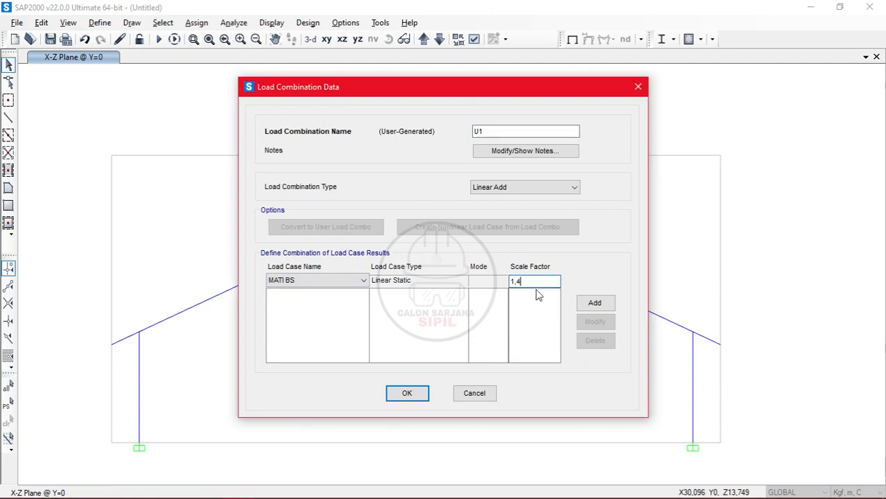
click(594, 303)
click(351, 282)
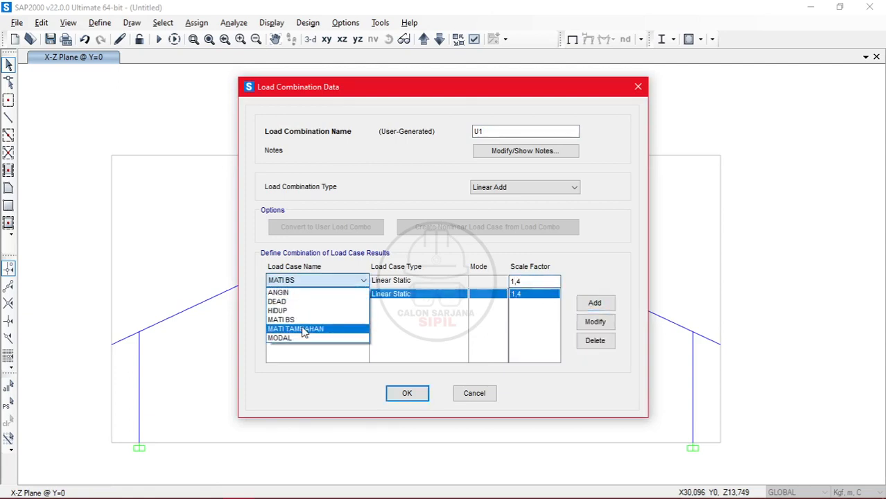
click(312, 329)
click(595, 303)
click(405, 392)
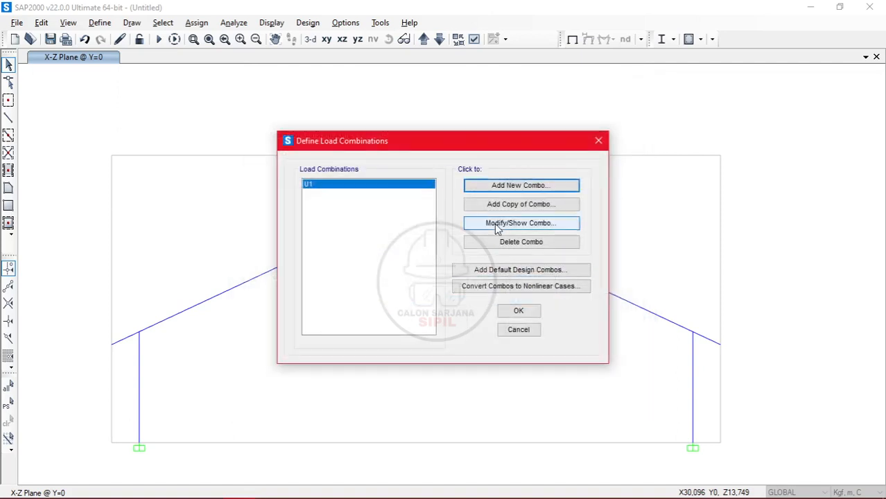
- Create a load combination named U2 and add MATI BS and MATI TAMBAHAN with scale factor 1,2
click(514, 187)
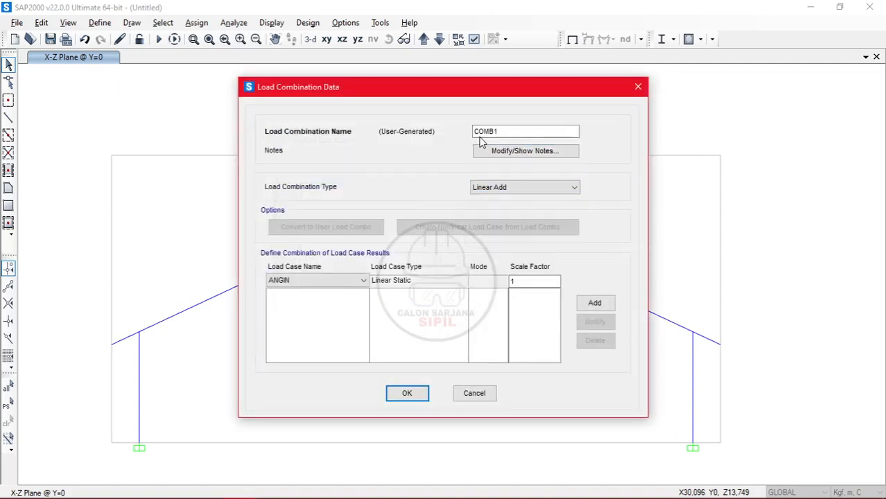
drag(515, 131, 432, 131)
text(U2)
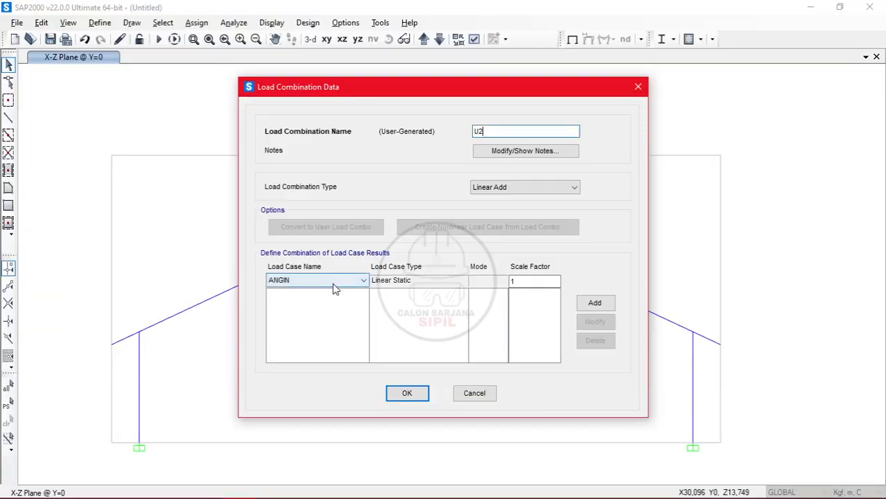
click(333, 282)
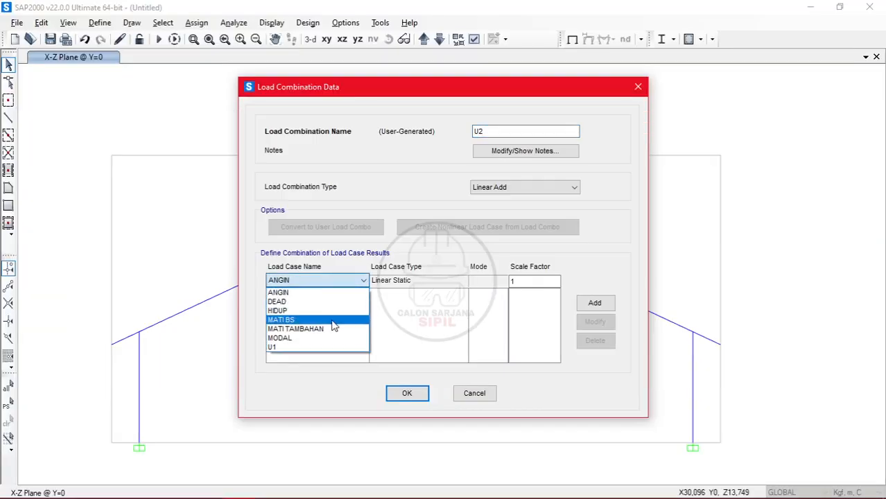
click(281, 319)
click(553, 281)
text(,2)
click(595, 303)
click(326, 280)
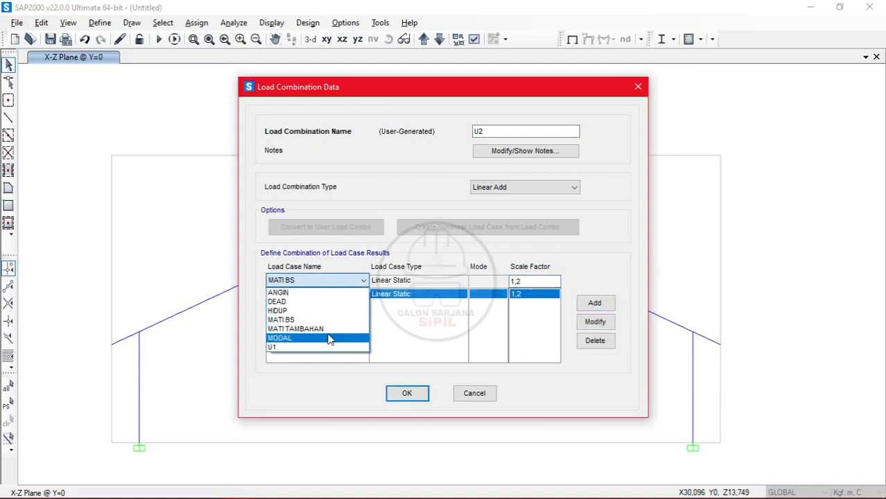
click(332, 328)
click(594, 303)
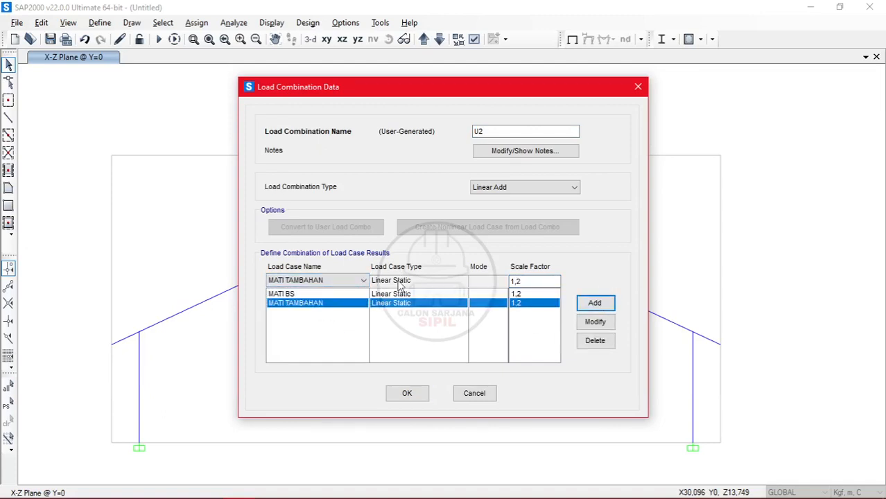
- Add the HIDUP load case to U2 with scale factor 1,6 and save the combination
click(531, 283)
text(6)
click(322, 282)
click(323, 336)
click(323, 280)
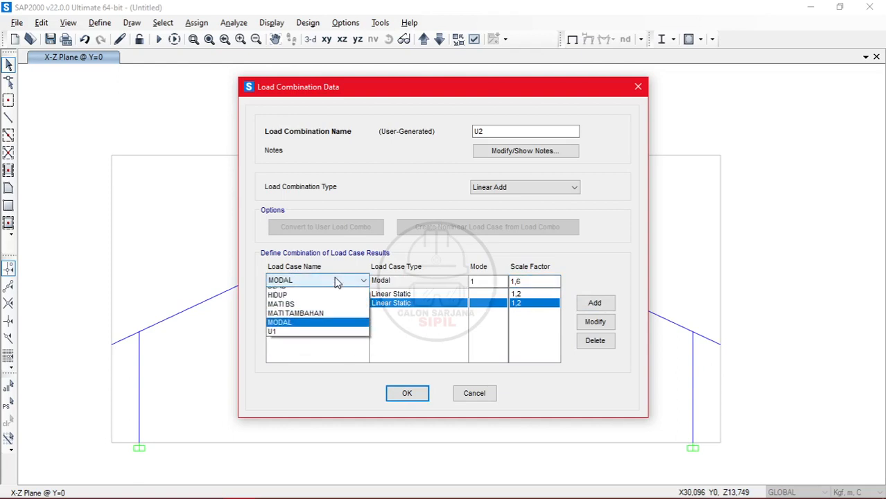
click(326, 309)
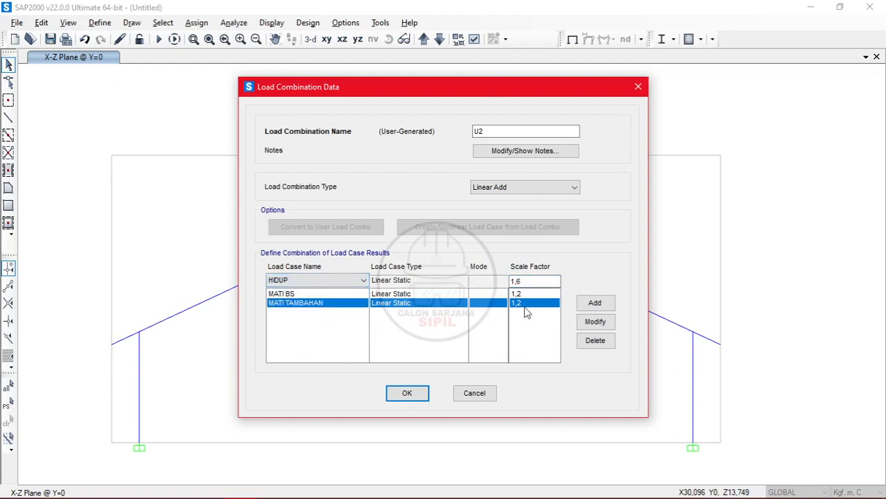
click(595, 303)
click(419, 395)
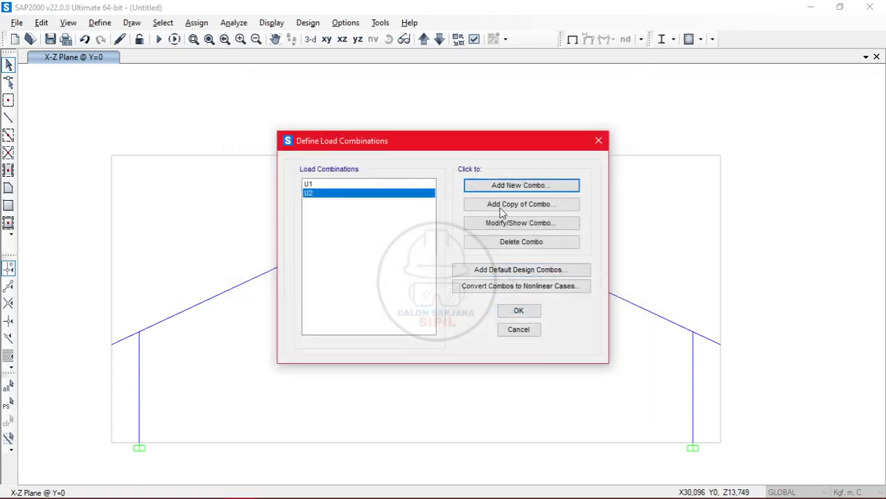
- Start another load combination named U3 and check the Kombinasi III formula in the Word report
click(513, 189)
double_click(505, 131)
text(U3)
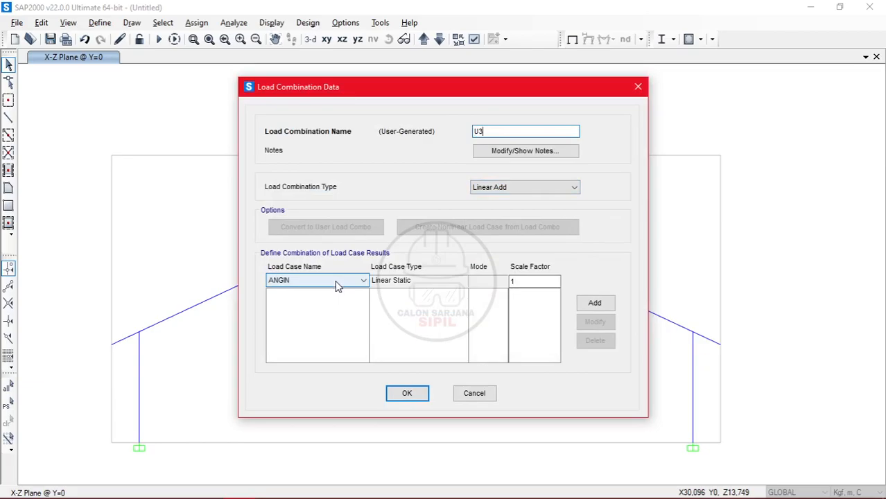
key(alt+Tab)
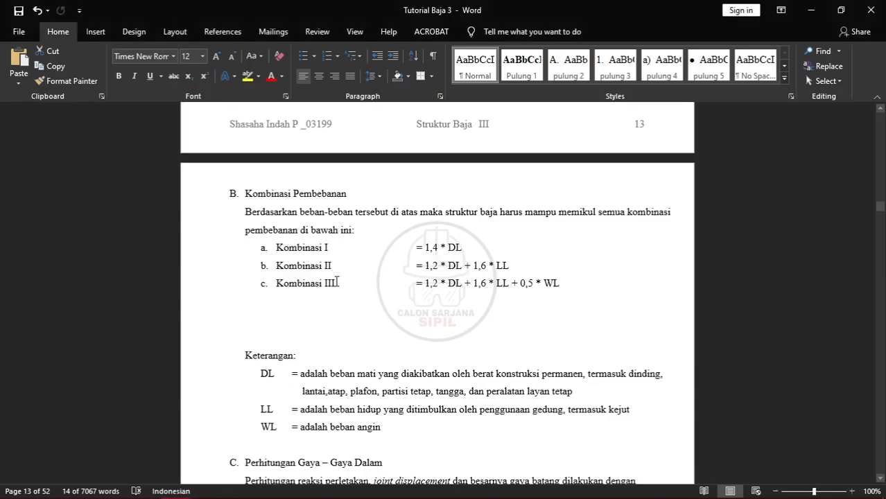
key(alt+Tab)
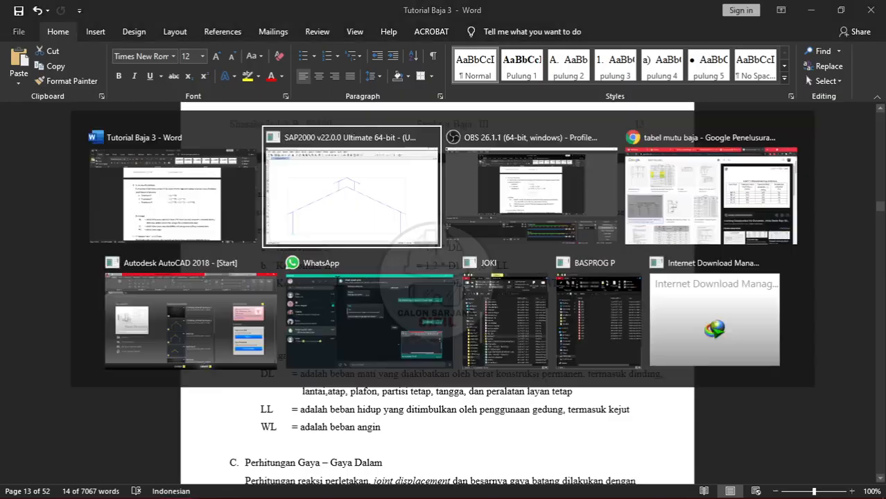
- Add the MATI BS and MATI TAMBAHAN load cases to U3 with scale factor 1,2
click(542, 282)
text(,2)
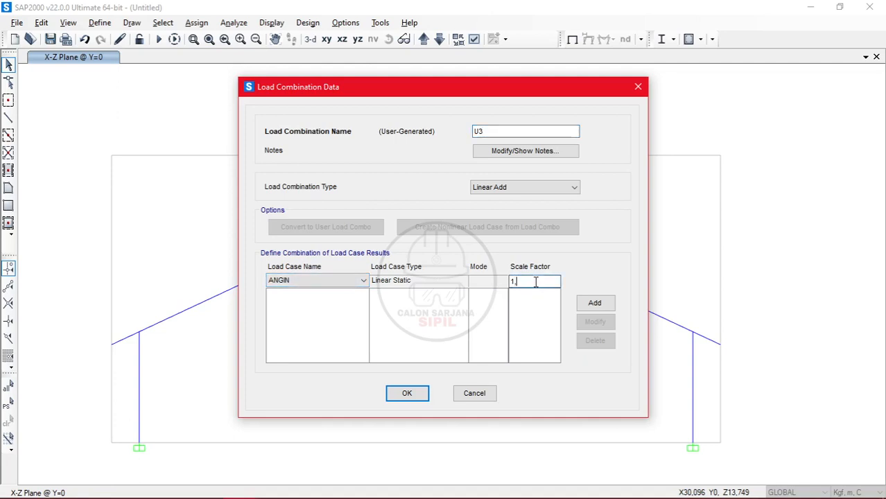
click(320, 283)
click(316, 319)
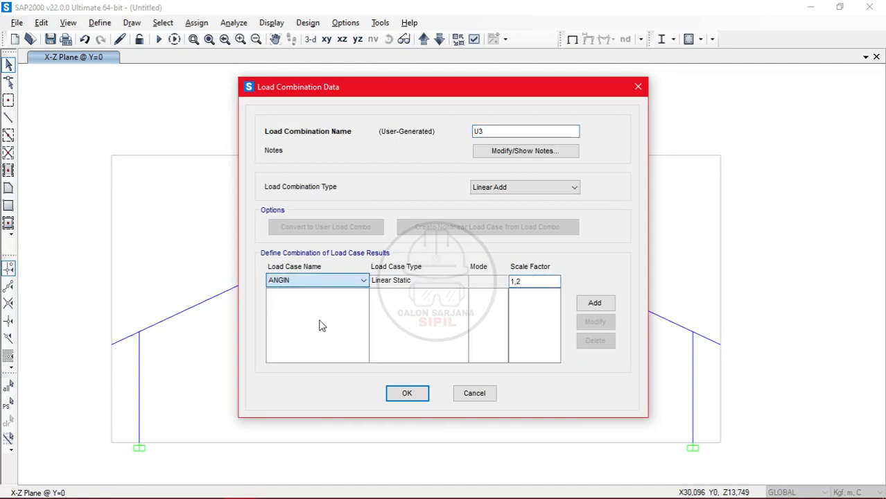
click(594, 303)
click(352, 280)
click(319, 329)
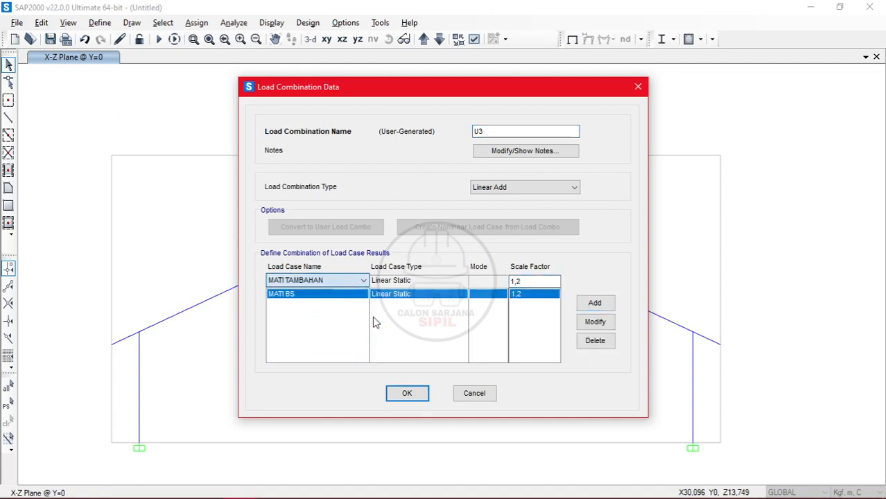
click(595, 303)
- Add the HIDUP load case to U3 with scale factor 1,6
click(358, 283)
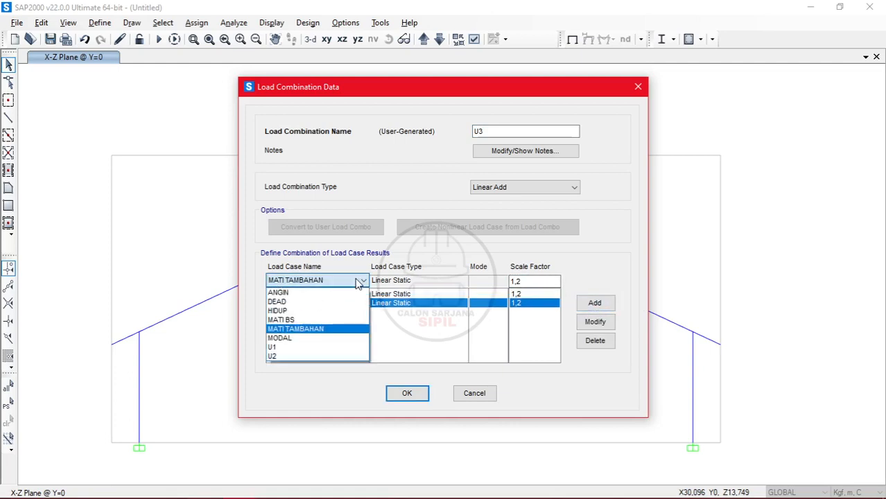
click(316, 311)
click(530, 282)
key(BackSpace)
text(6)
click(595, 303)
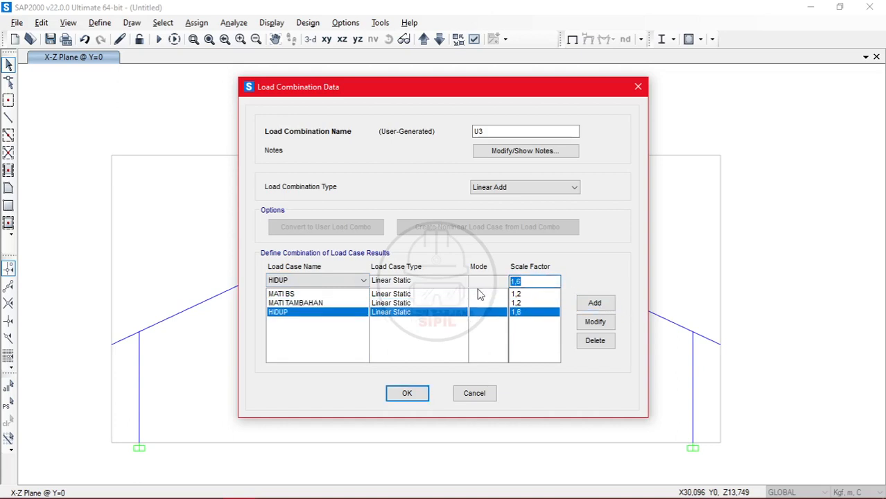
- Add the ANGIN load case to U3 with scale factor 0,5, then save U3 and accept the defined load combinations
text(0,5)
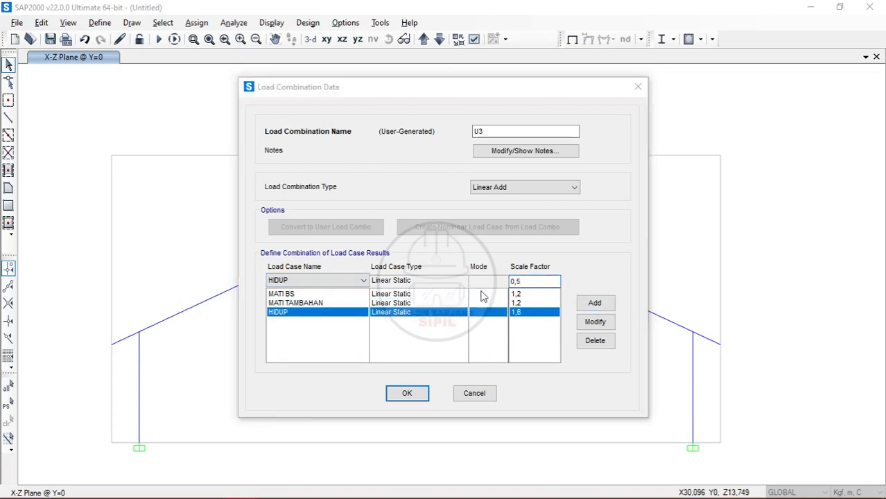
key(alt+Tab)
key(alt+Tab)
click(339, 280)
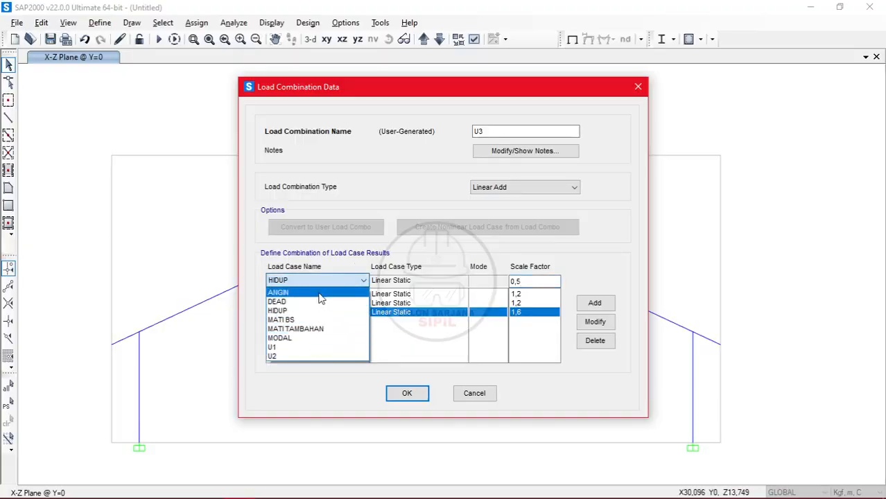
click(319, 293)
click(590, 303)
click(423, 394)
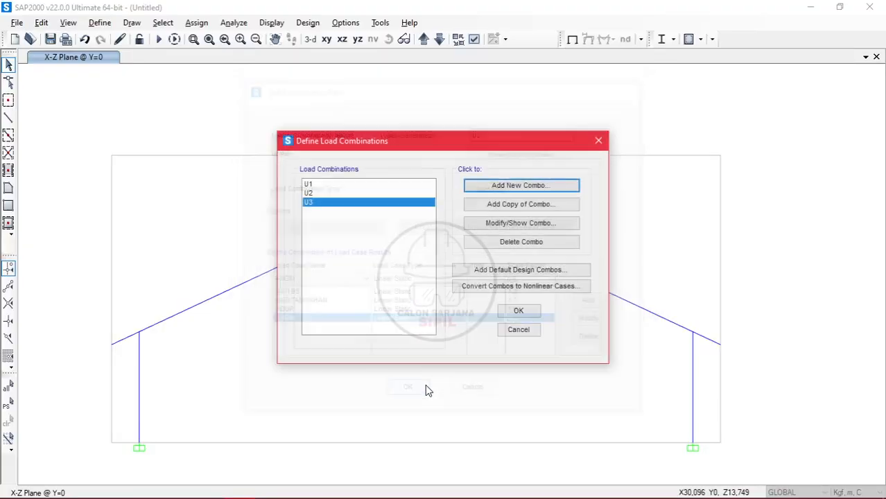
click(539, 311)
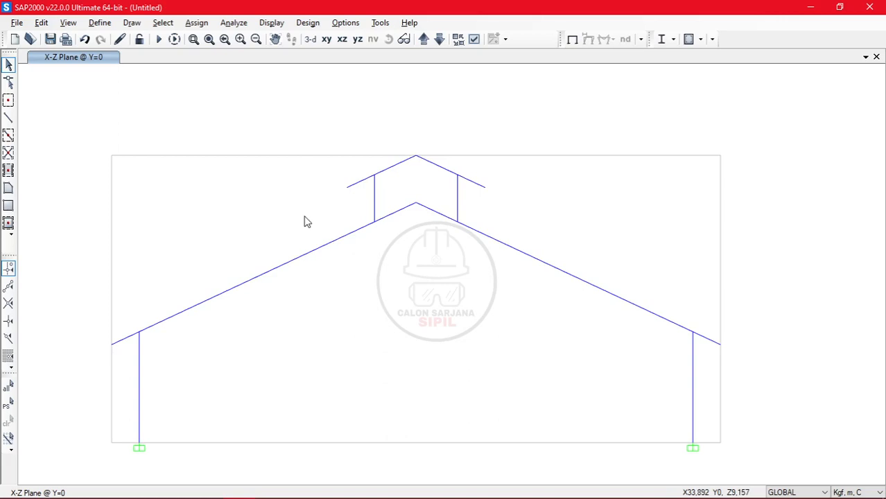
- Examine the additional dead load calculations and summary table for Gording P1 and P2–P6 in the Word report, then return to SAP2000
key(alt+Tab)
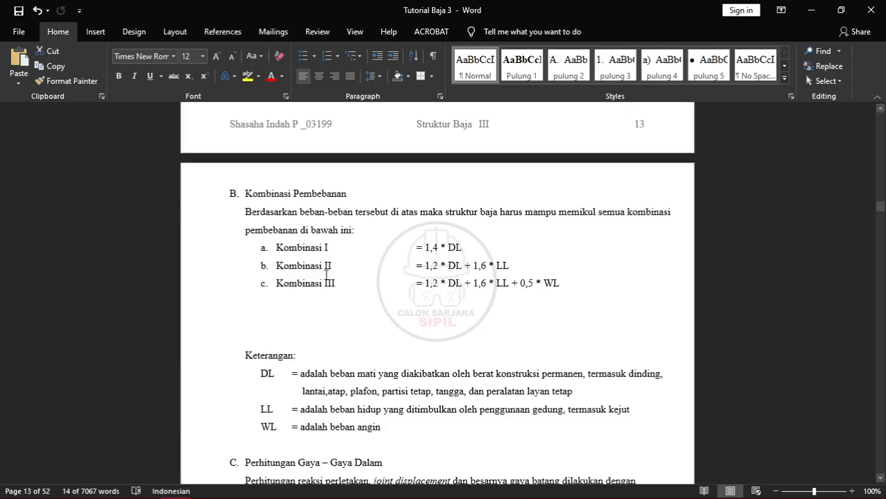
scroll(326, 279, down, 1)
scroll(326, 279, up, 10)
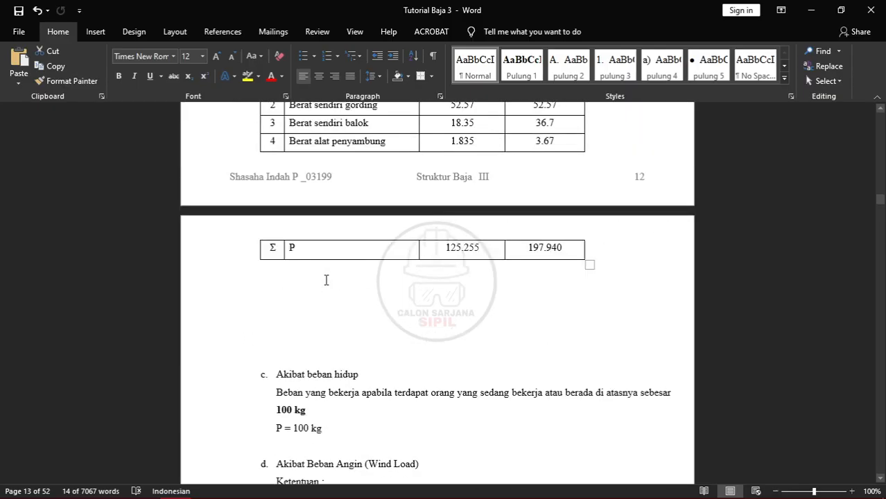
scroll(326, 280, up, 15)
scroll(330, 286, down, 5)
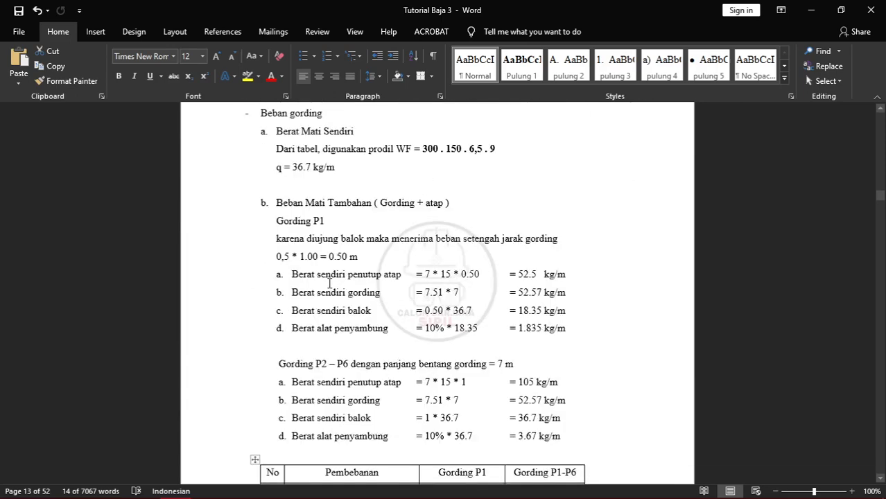
scroll(331, 283, down, 1)
scroll(353, 278, down, 7)
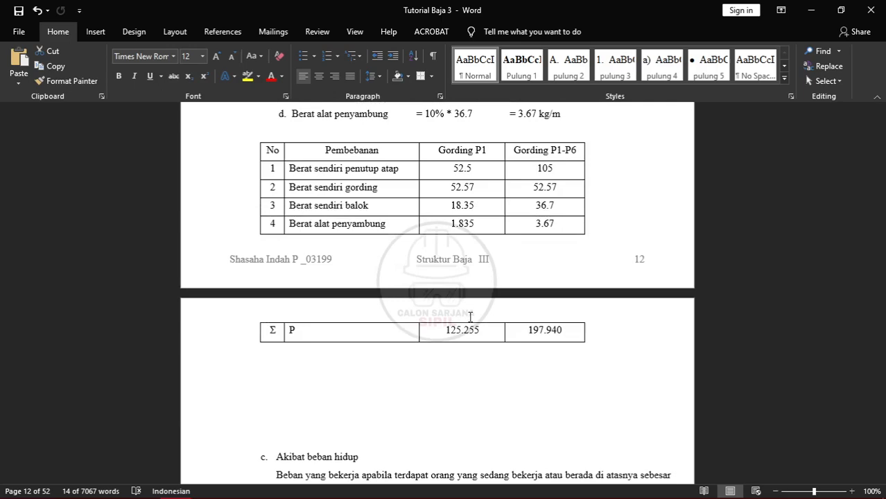
scroll(470, 317, up, 3)
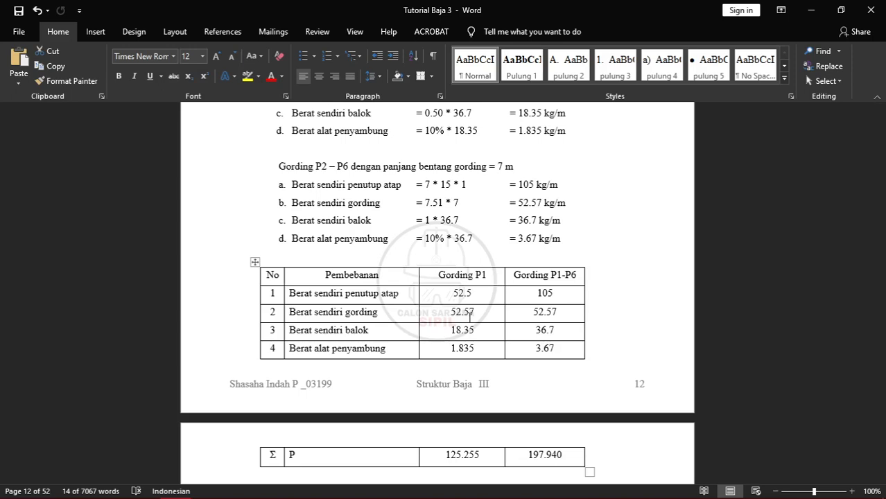
scroll(470, 316, up, 3)
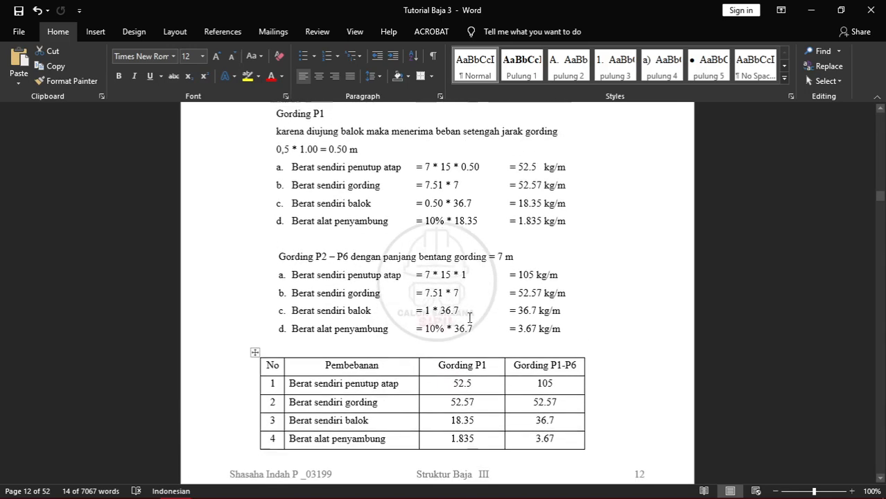
scroll(469, 316, up, 1)
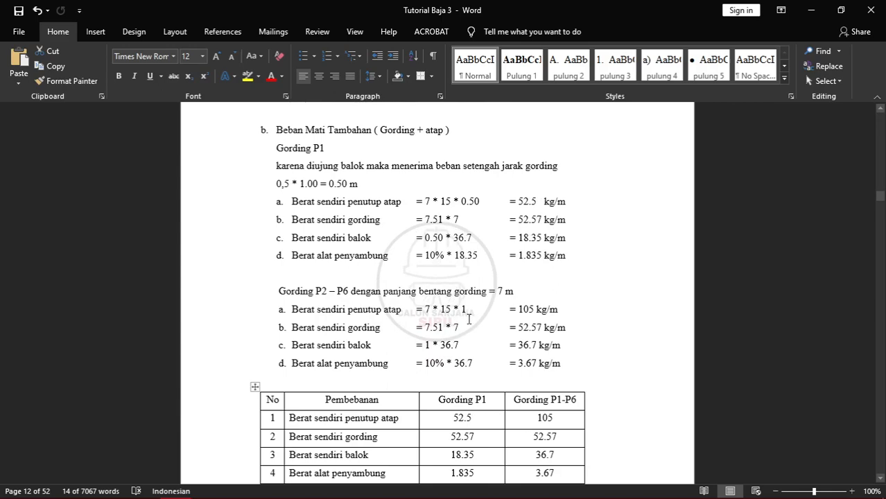
scroll(470, 319, down, 4)
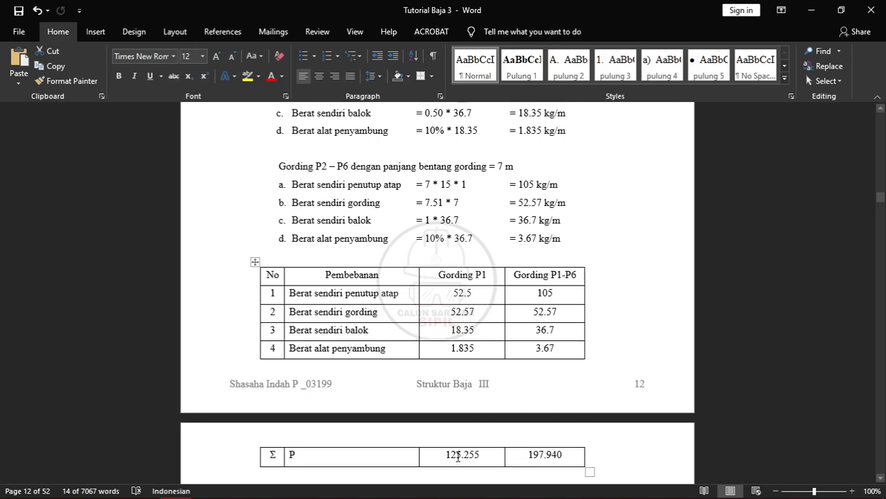
scroll(458, 458, down, 1)
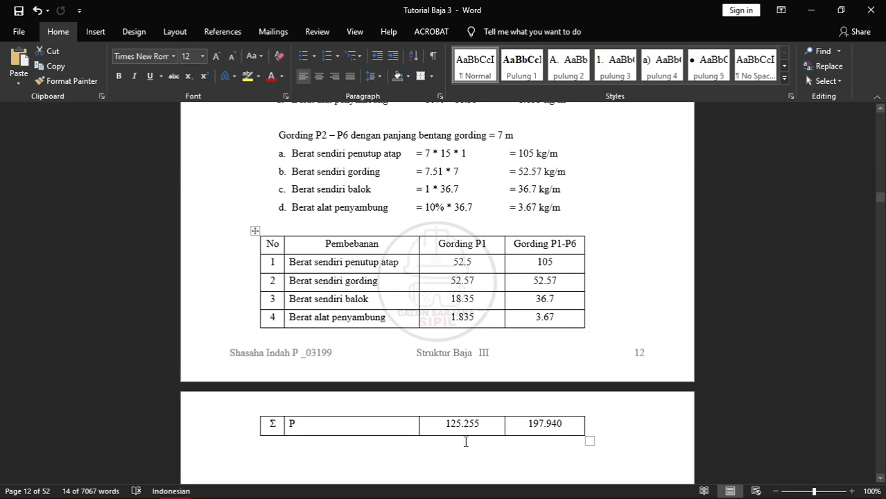
key(alt+Tab)
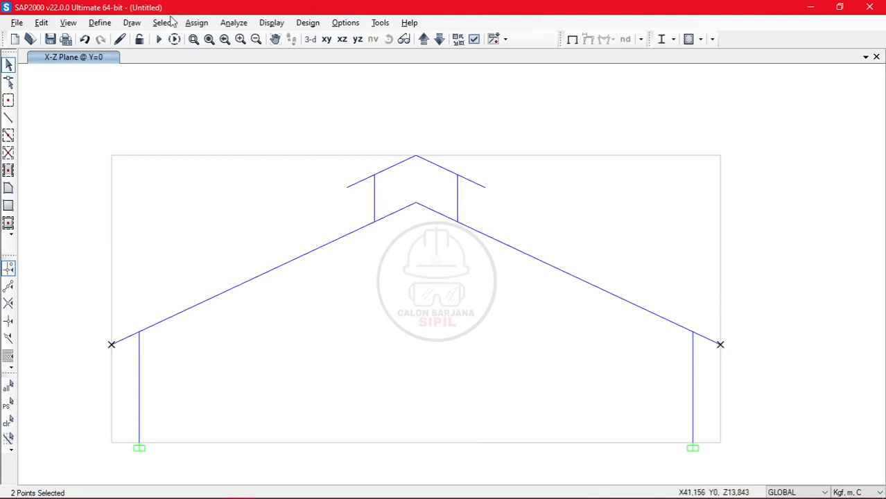
- Start a joint force assignment on the two selected eave end joints, with MATI TAMBAHAN as the load pattern
click(197, 22)
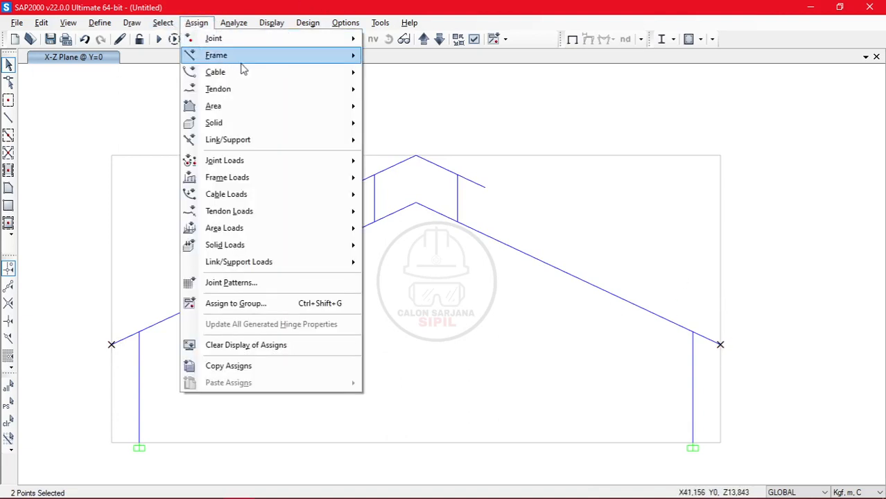
mouse_move(255, 167)
click(404, 164)
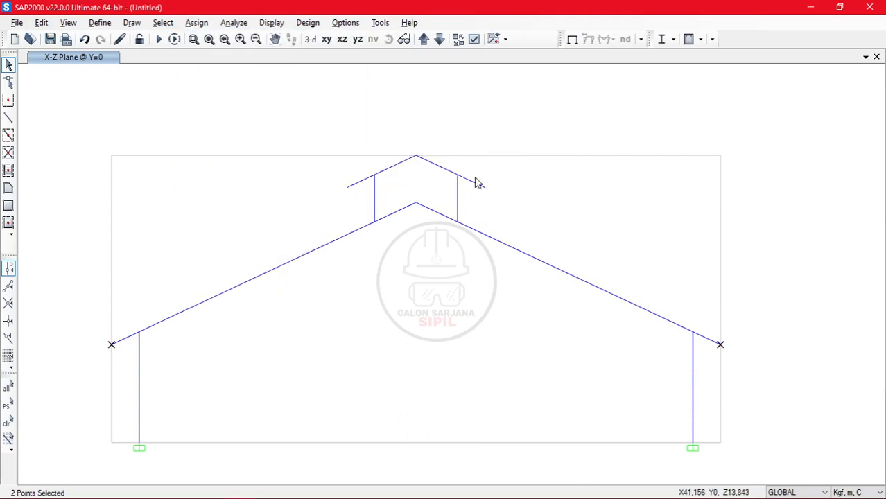
click(470, 123)
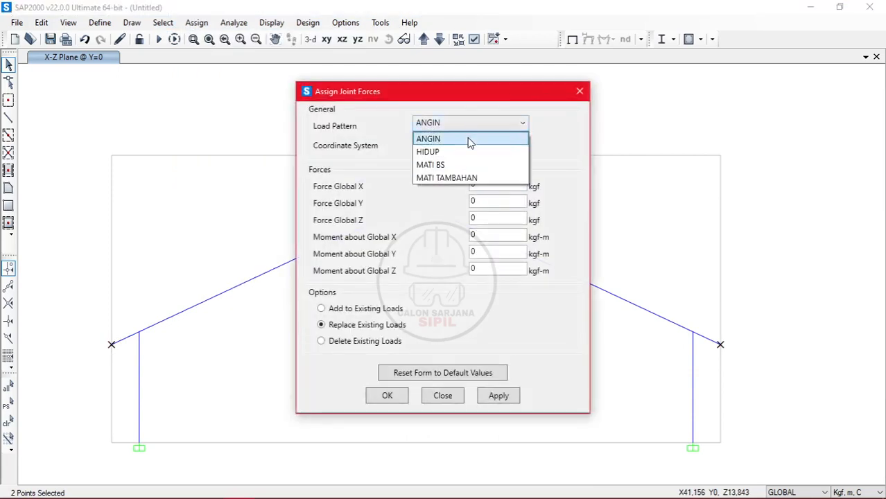
click(469, 180)
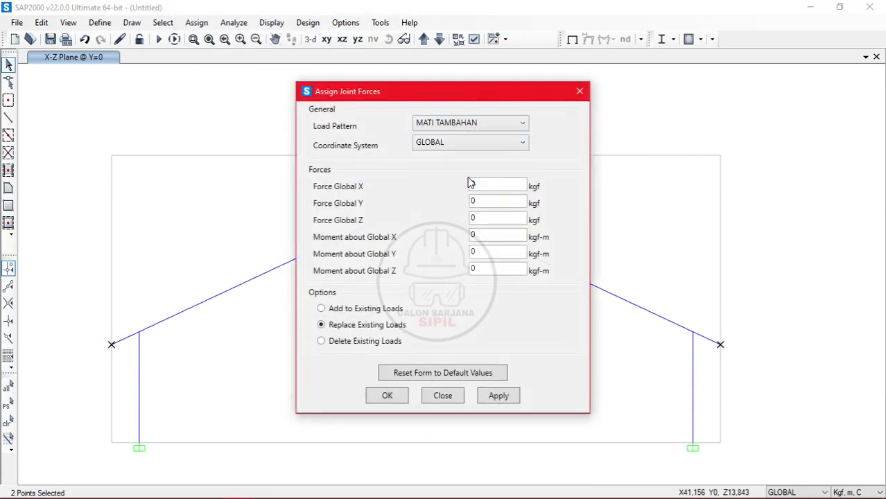
- Check the Gording P1 total in the Word report, then assign a Force Global Z of -62,63 kgf to the eave end joints
double_click(486, 217)
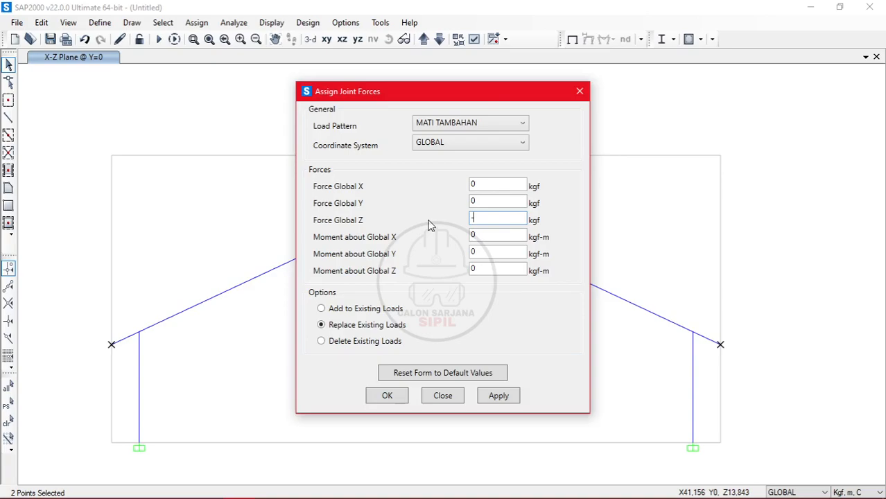
text(-)
key(alt+Tab)
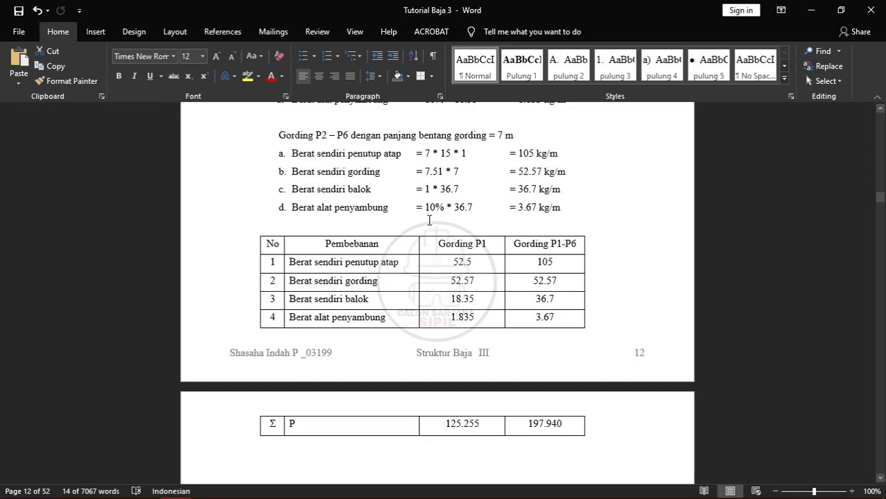
key(alt+Tab)
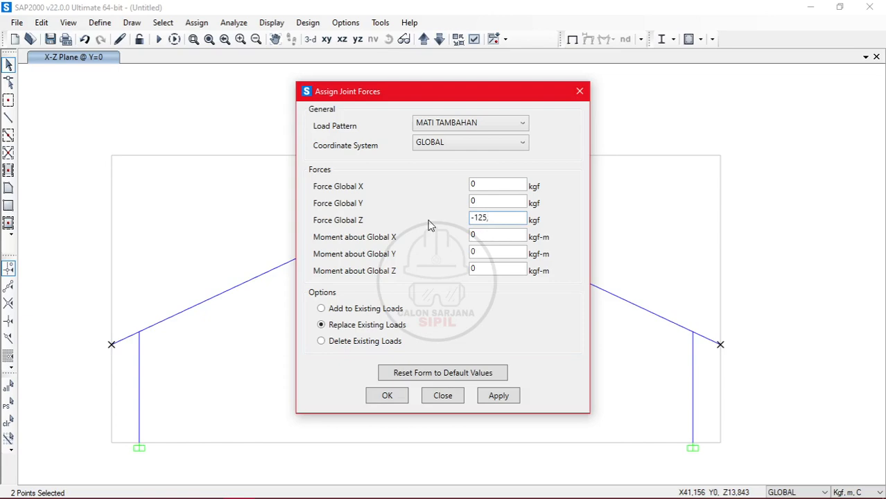
key(alt+Tab)
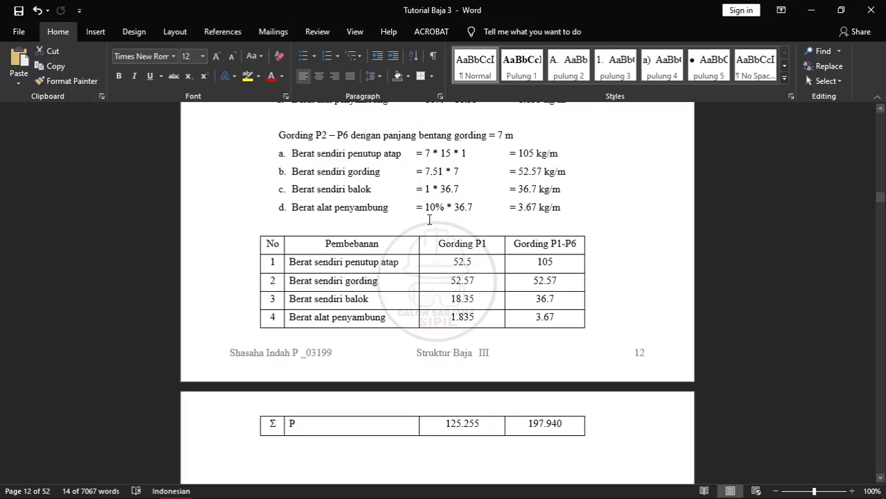
key(alt+Tab)
key(alt+Tab)
key(alt+Tab)
click(502, 220)
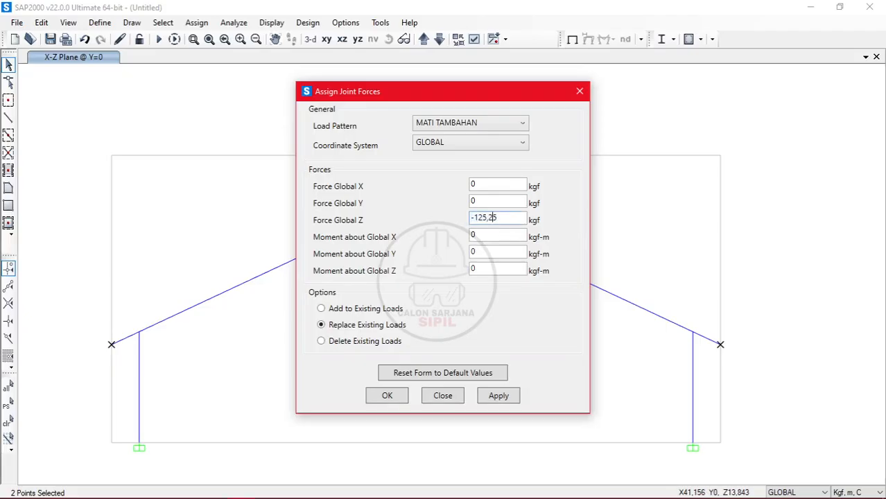
key(Tab)
click(400, 397)
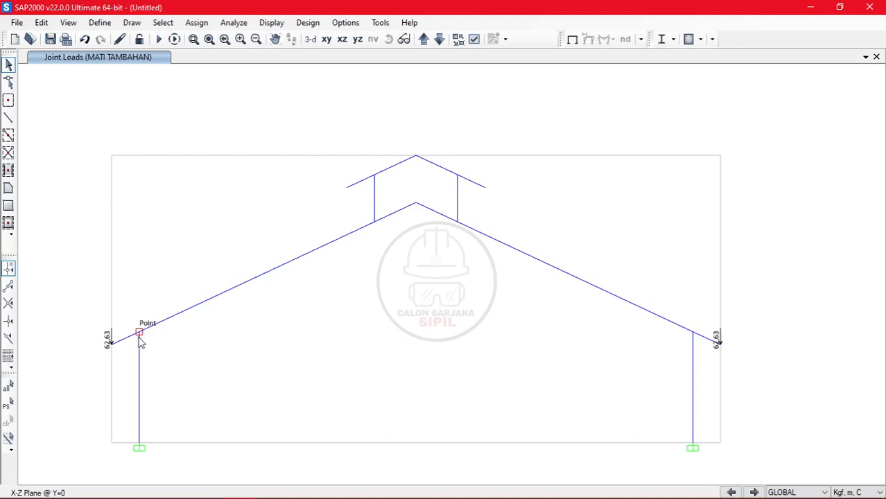
- Assign the MATI TAMBAHAN joint force of -62,63 kgf in Global Z to the two column-top joints
click(140, 336)
key(Escape)
click(693, 333)
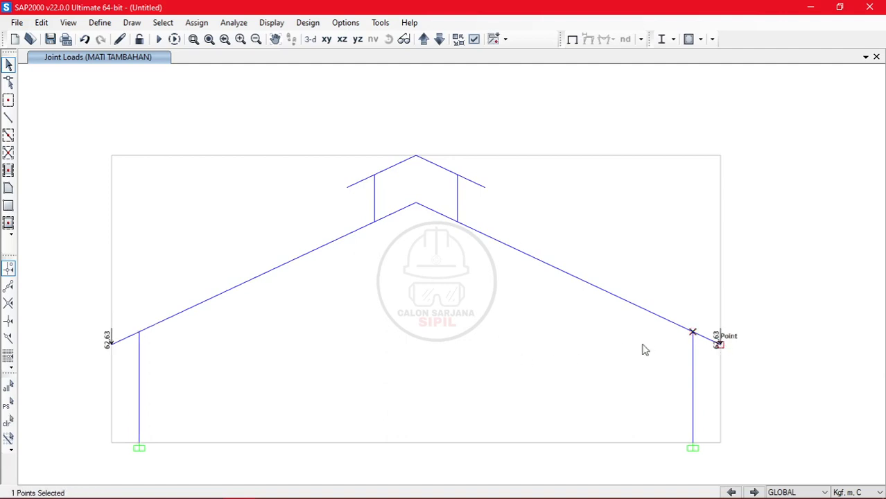
click(139, 333)
click(187, 24)
mouse_move(283, 186)
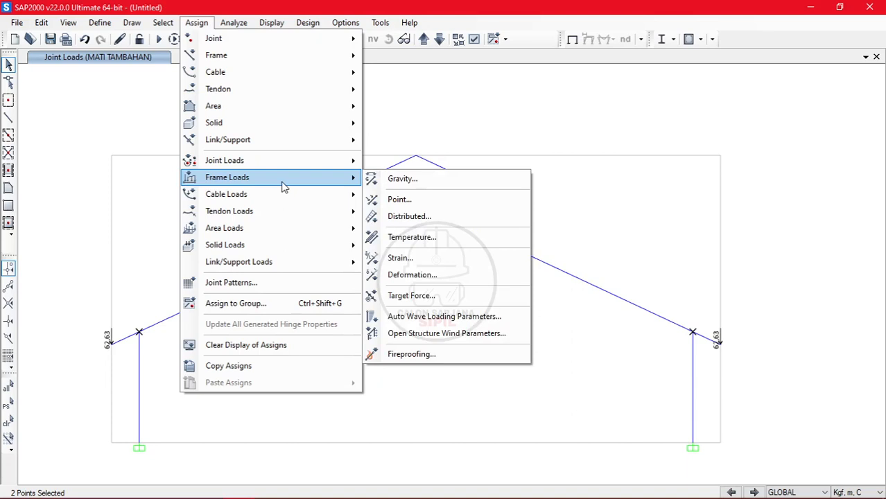
mouse_move(341, 173)
click(406, 162)
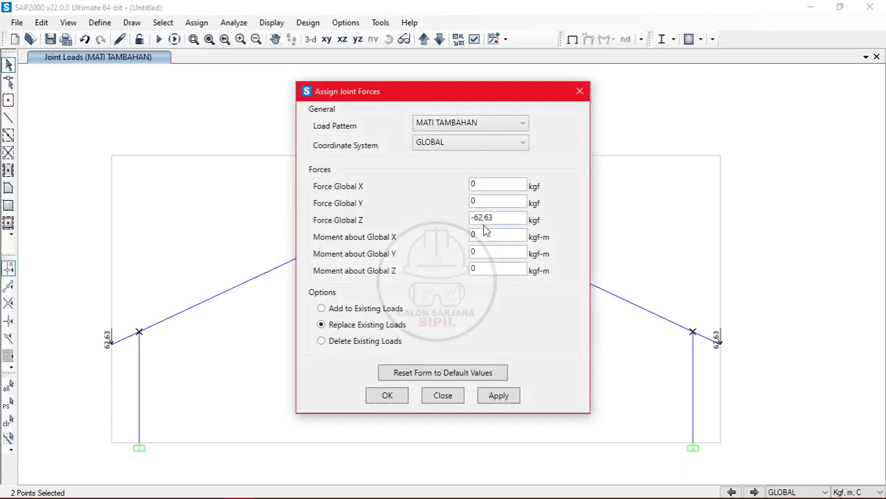
click(386, 400)
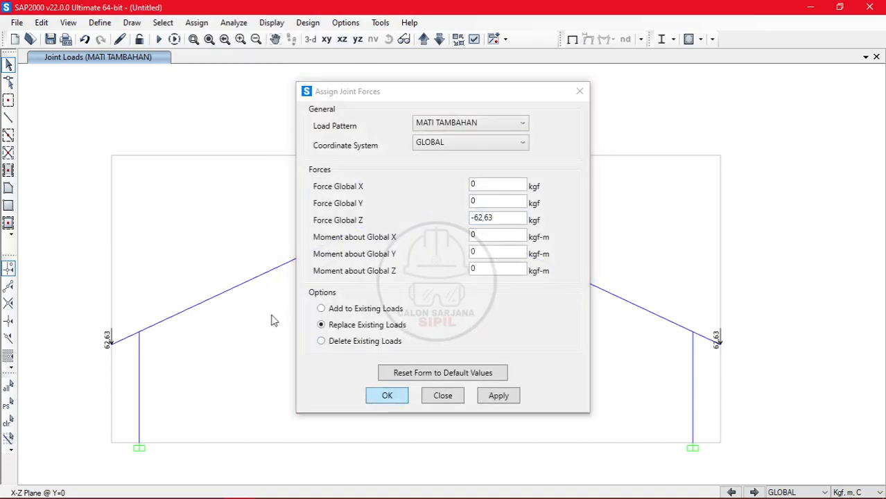
click(132, 340)
click(129, 341)
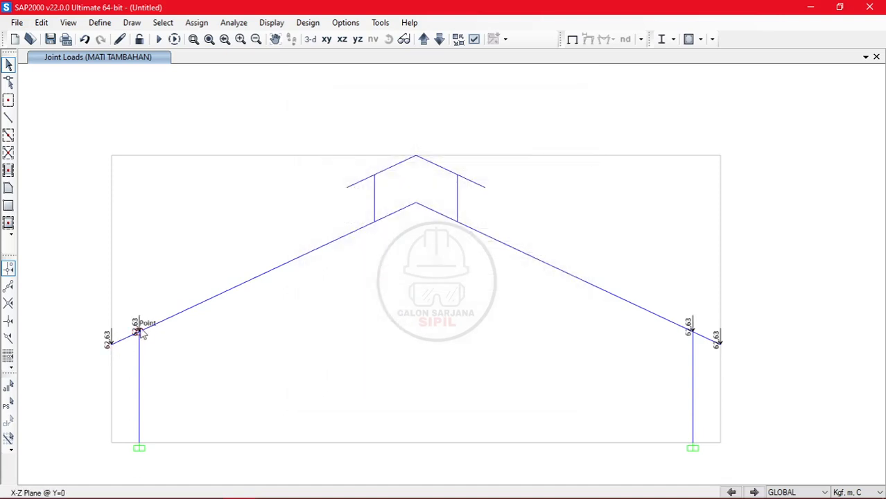
click(152, 327)
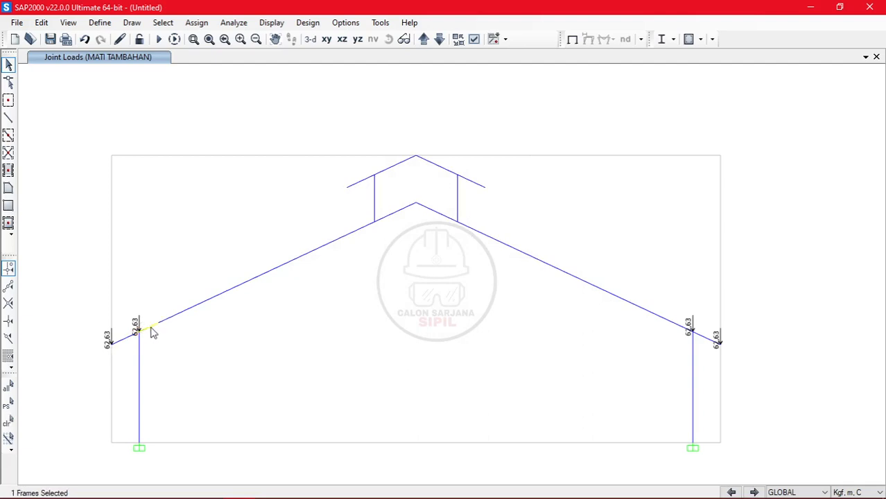
click(159, 328)
click(110, 343)
click(720, 343)
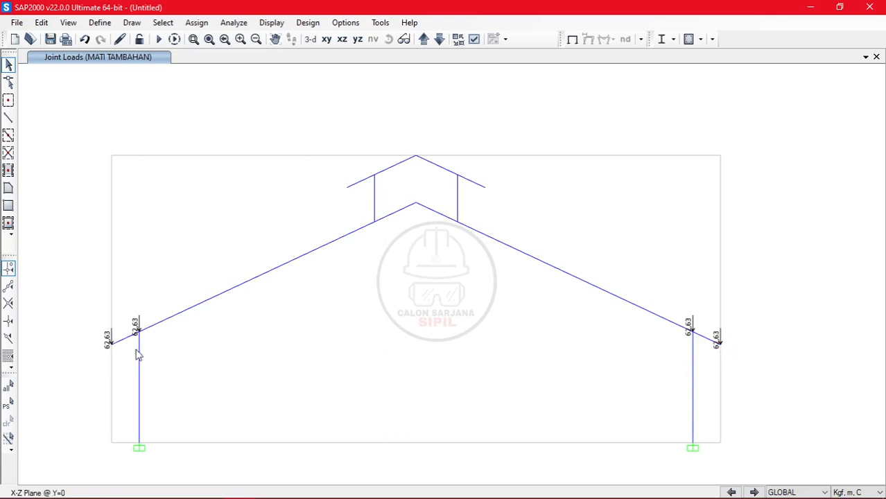
- Select both eave end joints and all purlin joints up the left main rafter, leaving out the column-top and ridge joints
click(112, 342)
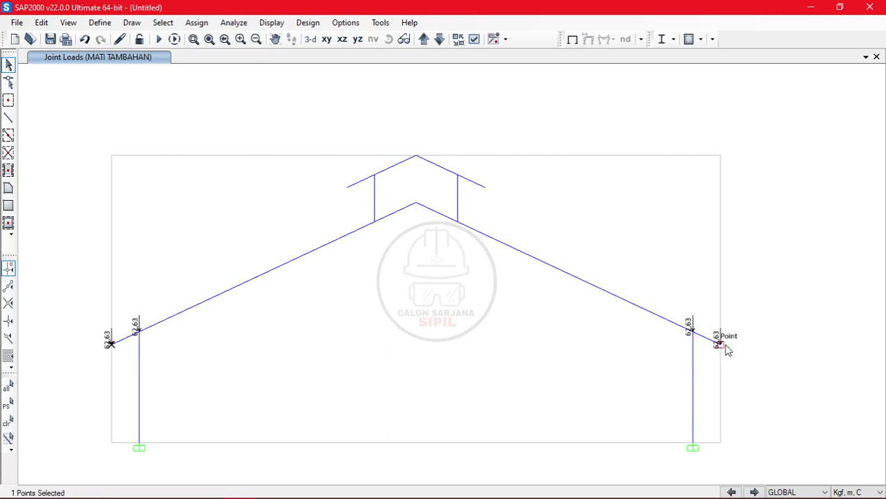
click(158, 323)
click(181, 313)
click(205, 301)
click(228, 290)
click(252, 280)
click(274, 268)
click(298, 259)
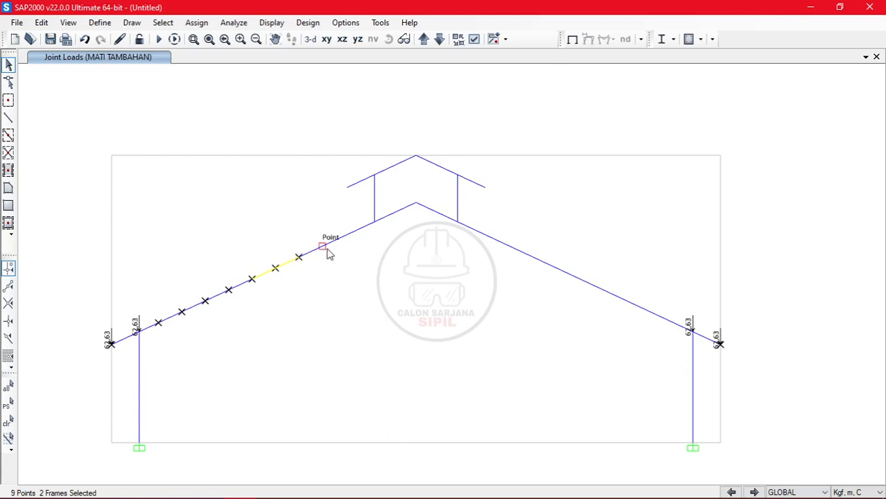
click(323, 248)
click(345, 236)
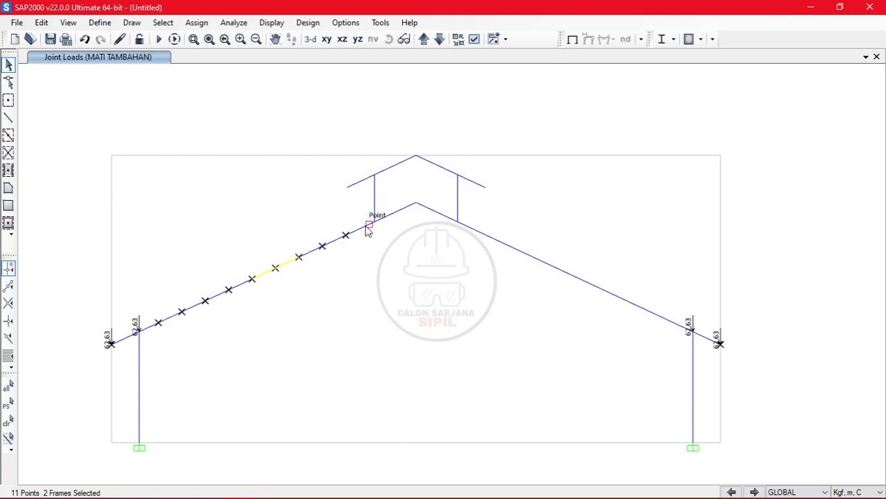
click(371, 225)
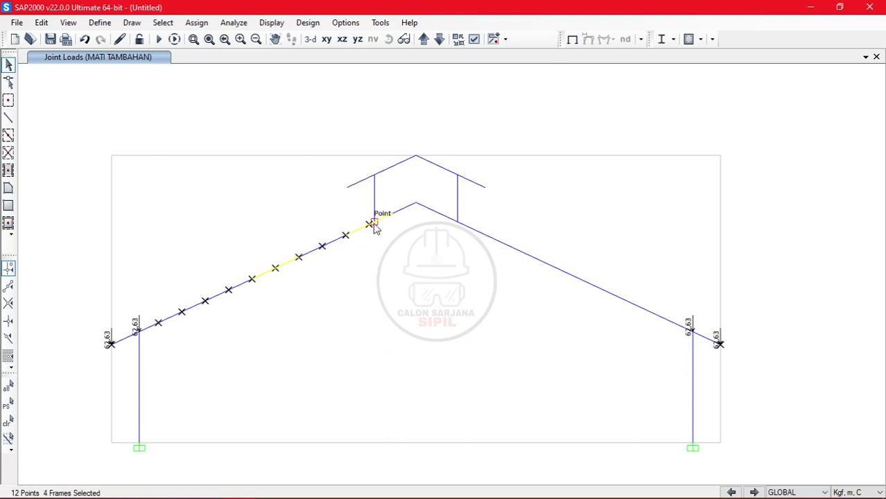
click(392, 214)
- Add the purlin joints down the right main rafter to the selection, leaving out the column-top joint
click(462, 225)
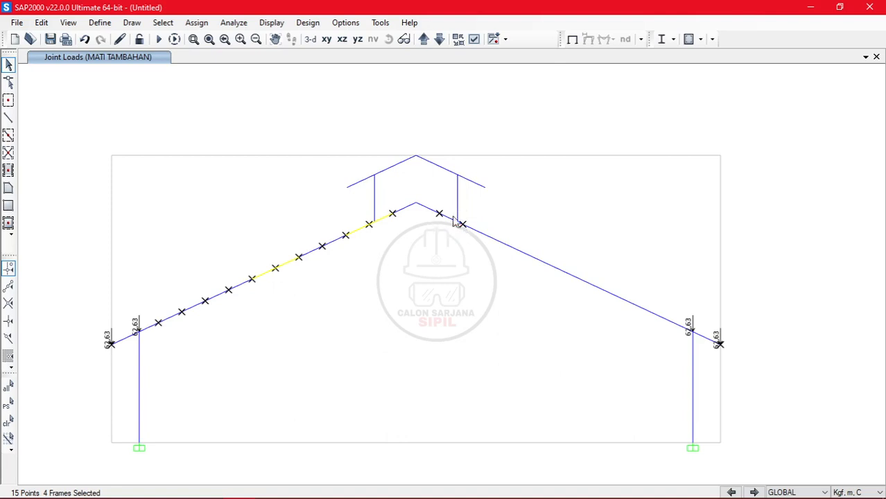
click(486, 235)
click(510, 246)
click(533, 258)
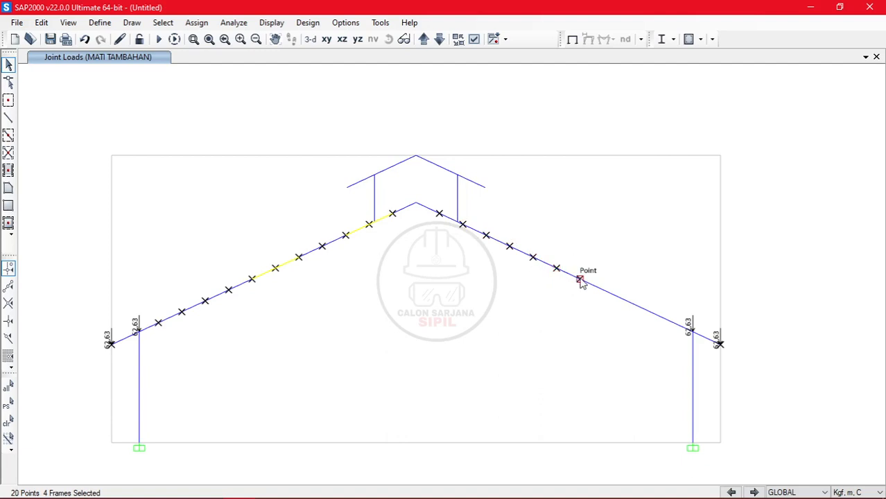
click(604, 290)
click(627, 301)
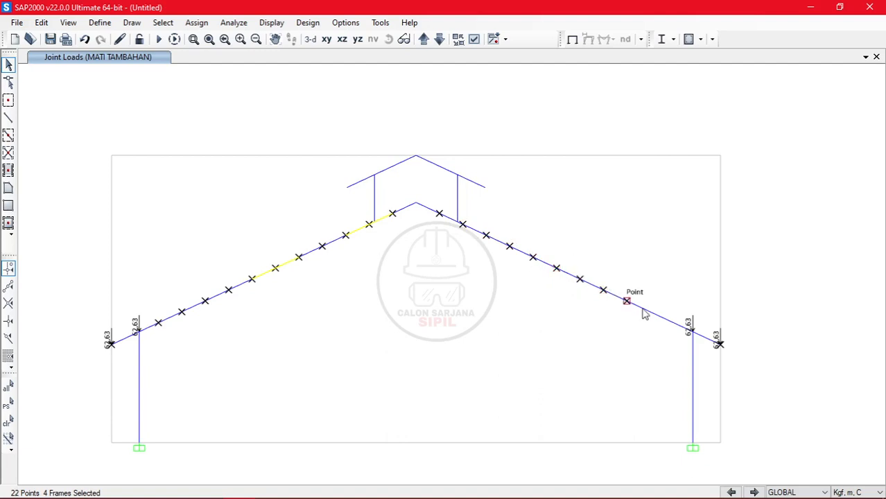
click(649, 312)
click(674, 323)
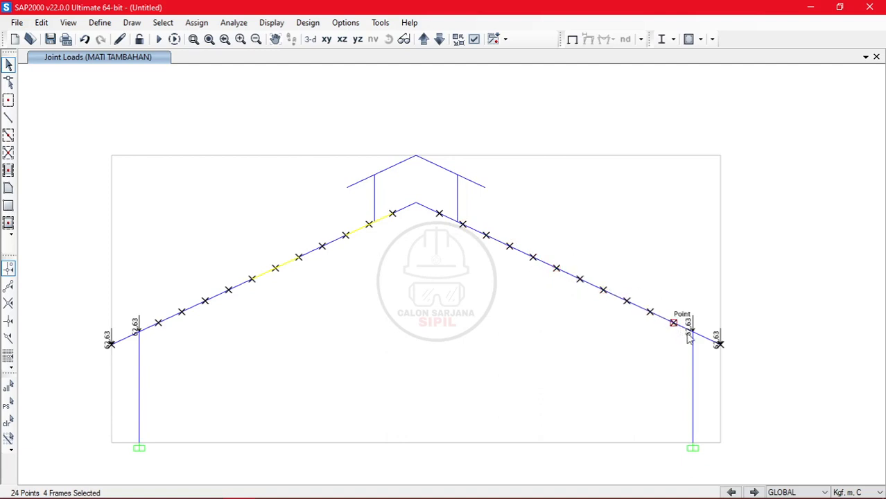
- Assign a MATI TAMBAHAN joint force of -125,26 kgf in Global Z to the selected rafter and eave end joints
scroll(141, 337, up, 1)
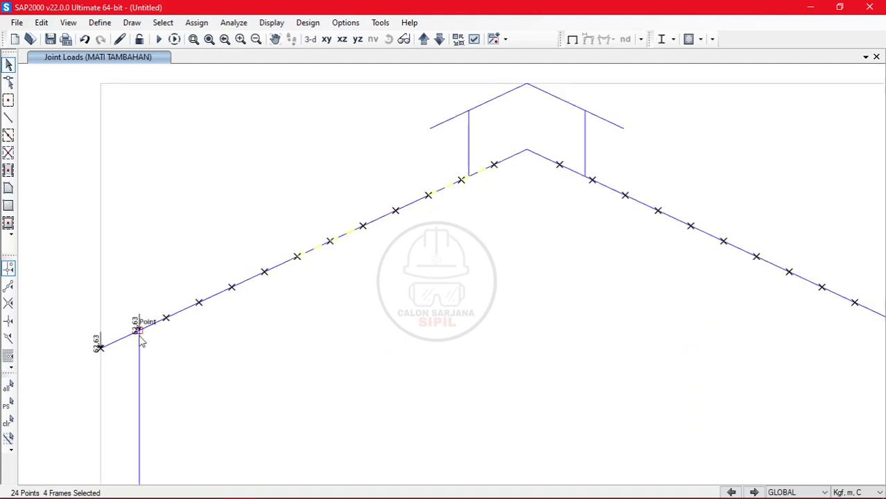
scroll(141, 339, up, 1)
scroll(138, 308, down, 3)
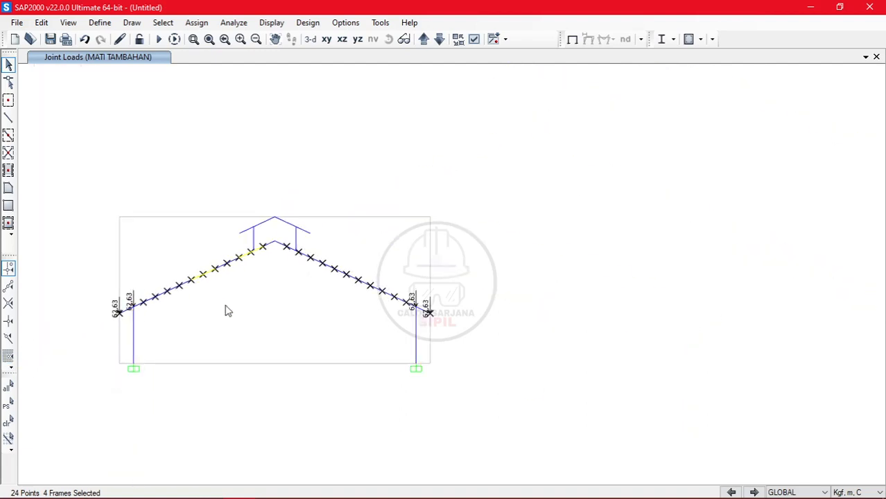
middle_drag(180, 300, 243, 333)
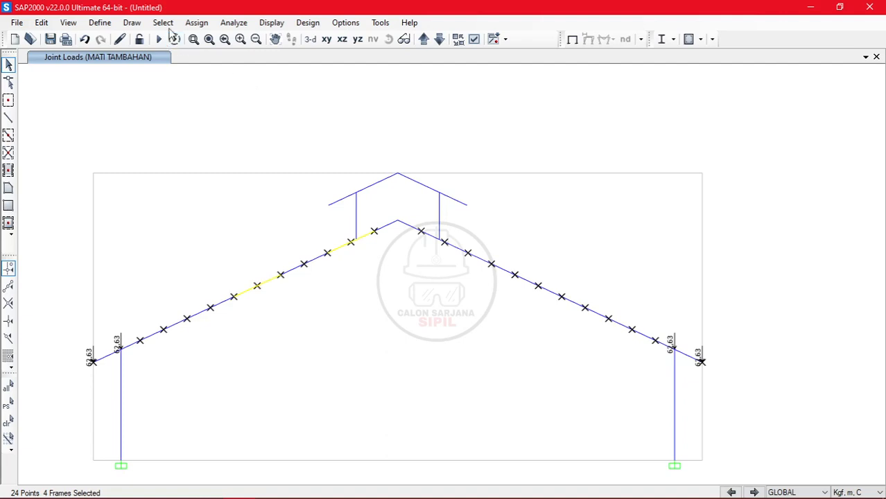
click(208, 24)
mouse_move(305, 162)
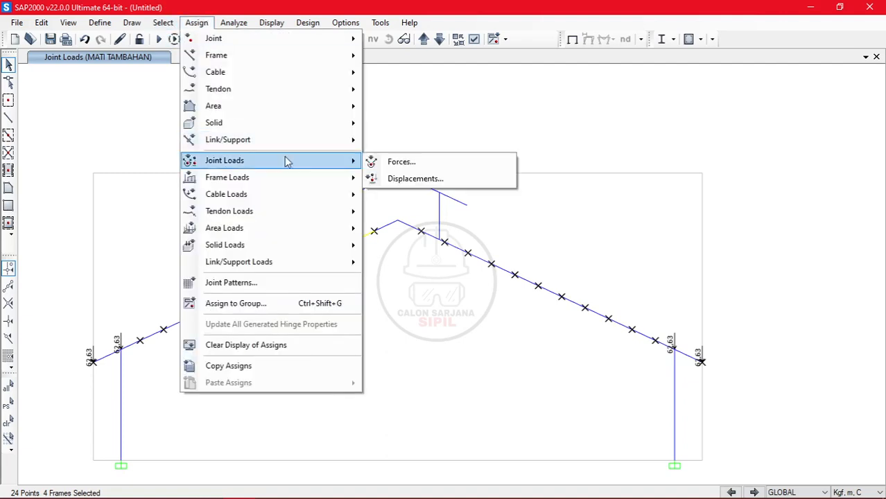
click(414, 163)
click(502, 220)
drag(502, 219, 441, 226)
text(1)
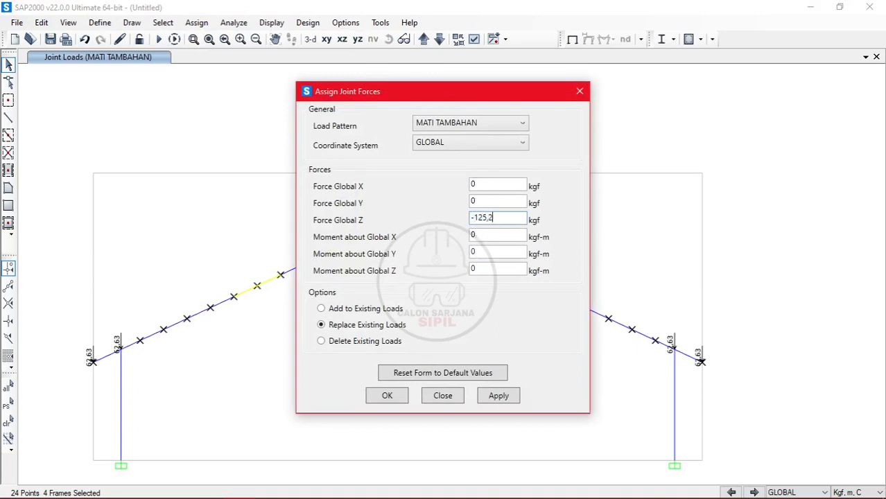
key(Return)
click(406, 400)
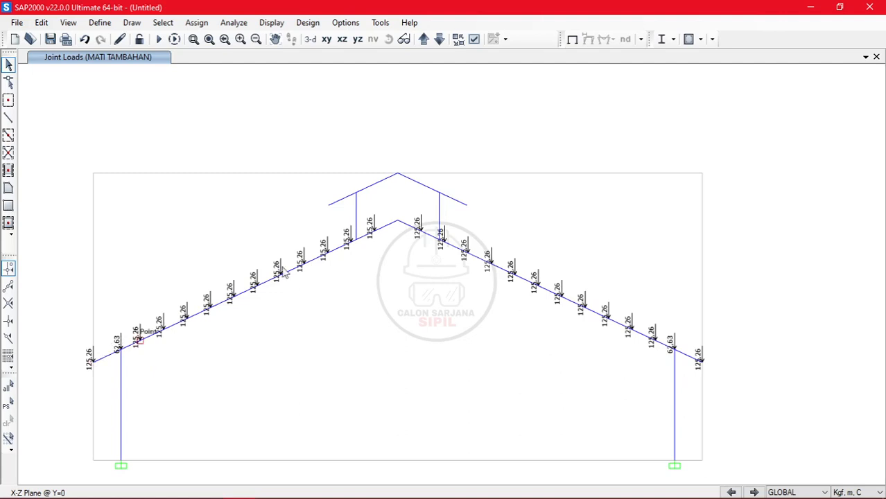
click(338, 207)
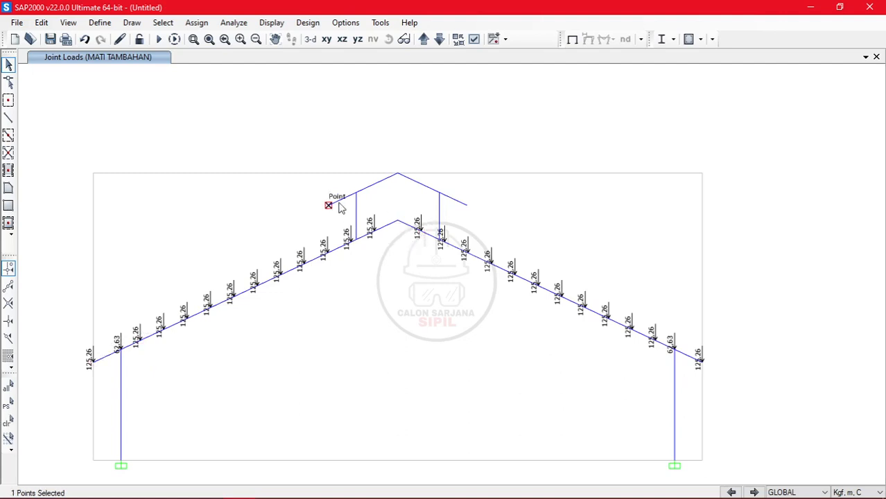
click(356, 193)
click(397, 173)
click(439, 191)
key(Escape)
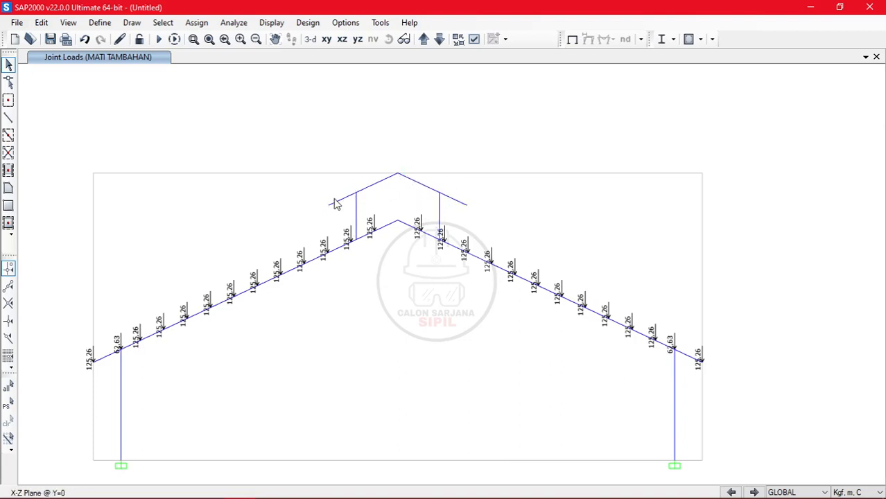
- Assign a MATI TAMBAHAN joint force of -197,94 kgf in Global Z to the two outer end joints of the raised upper roof
click(330, 204)
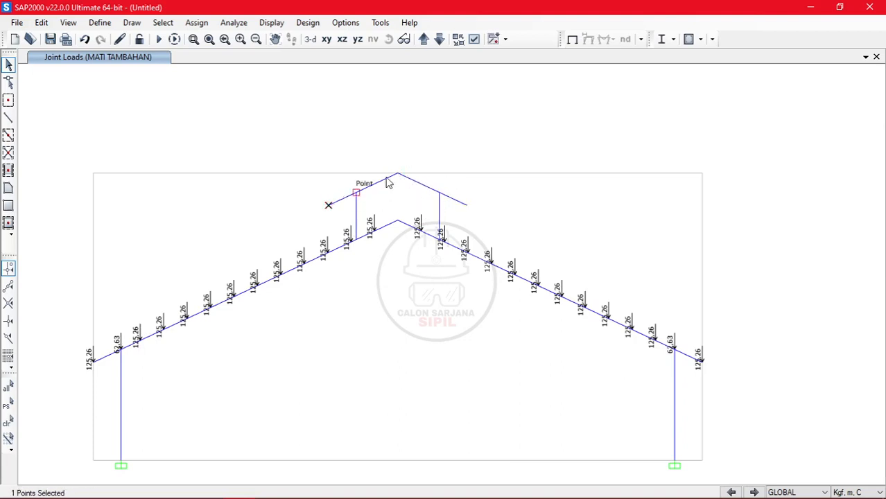
click(467, 205)
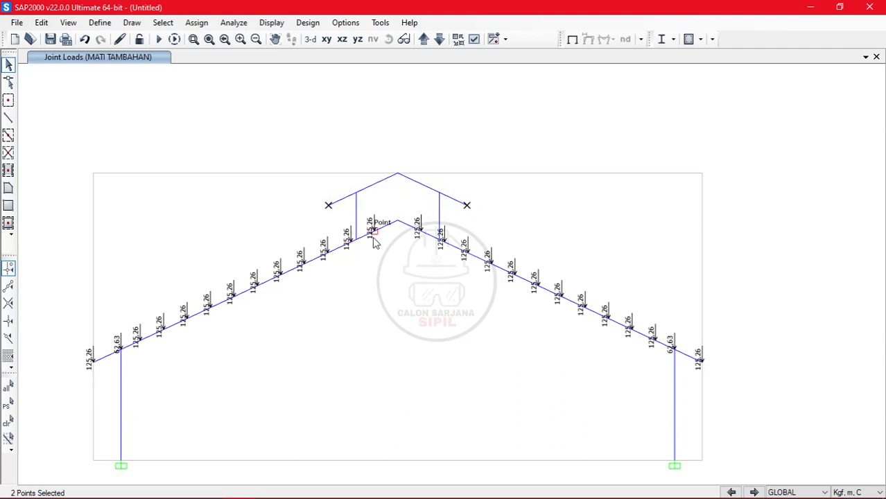
click(197, 22)
mouse_move(288, 163)
click(415, 161)
key(alt+Tab)
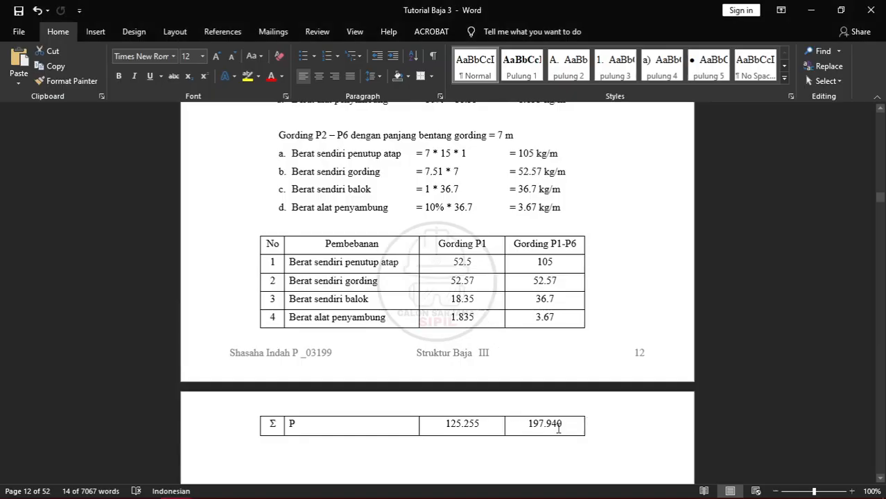
key(alt+Tab)
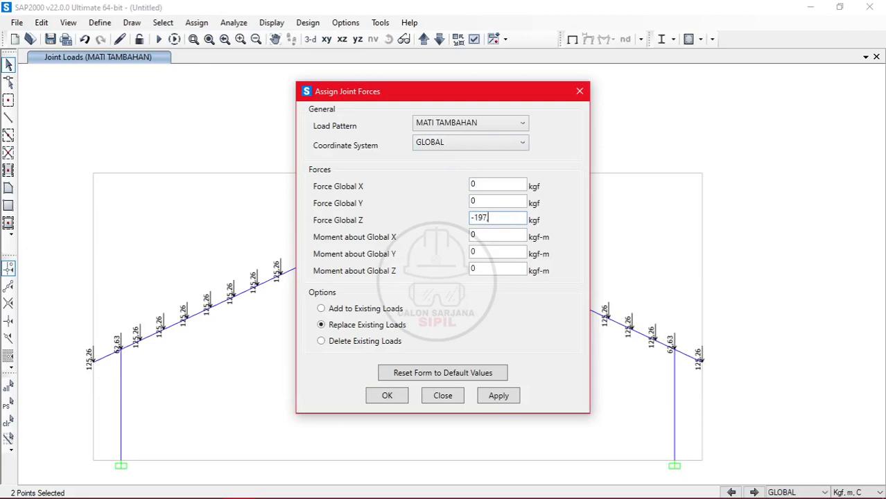
key(alt+Tab)
key(alt+Tab)
click(505, 222)
text(94)
click(402, 394)
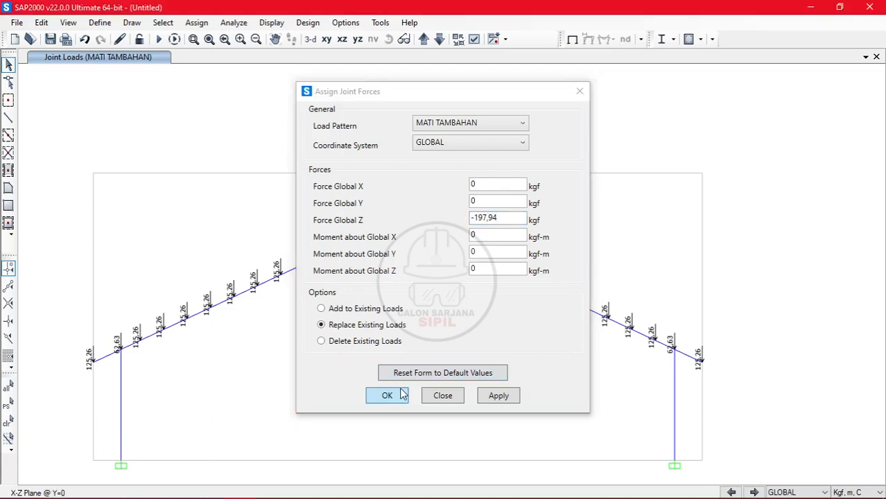
- Assign a MATI TAMBAHAN joint force of -62,63 kgf in Global Z to the ridge joint of the main rafters
click(397, 221)
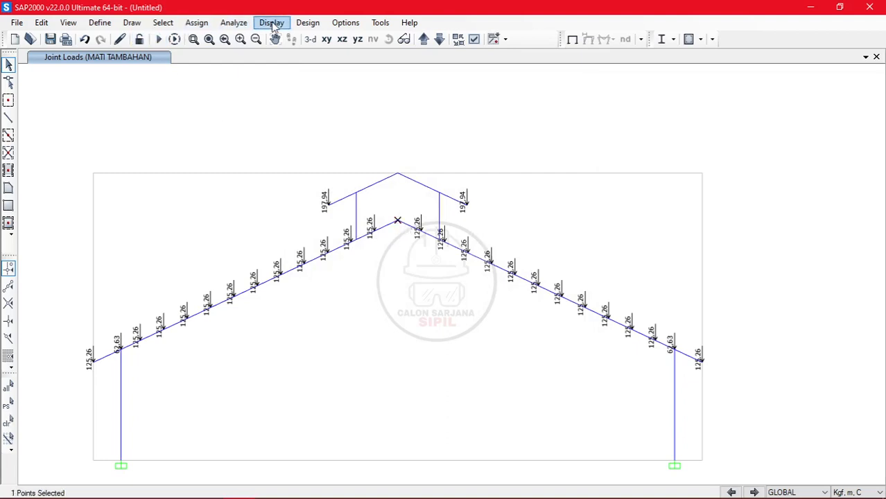
click(208, 24)
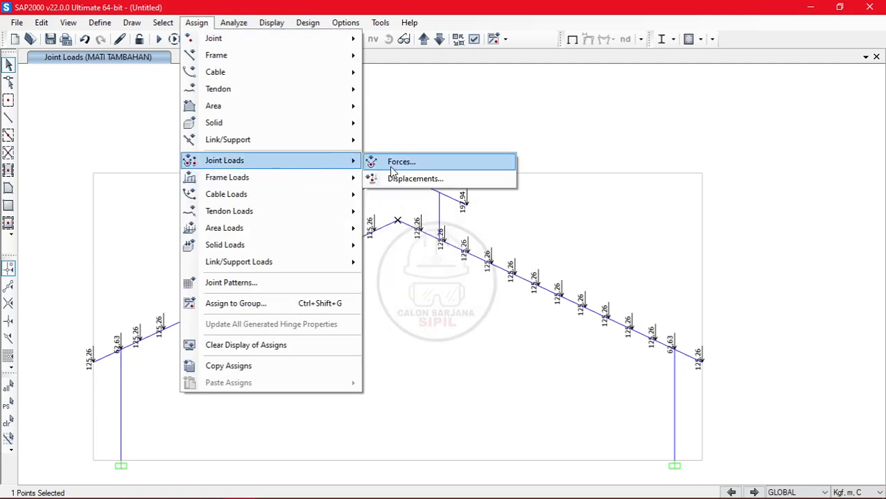
click(393, 168)
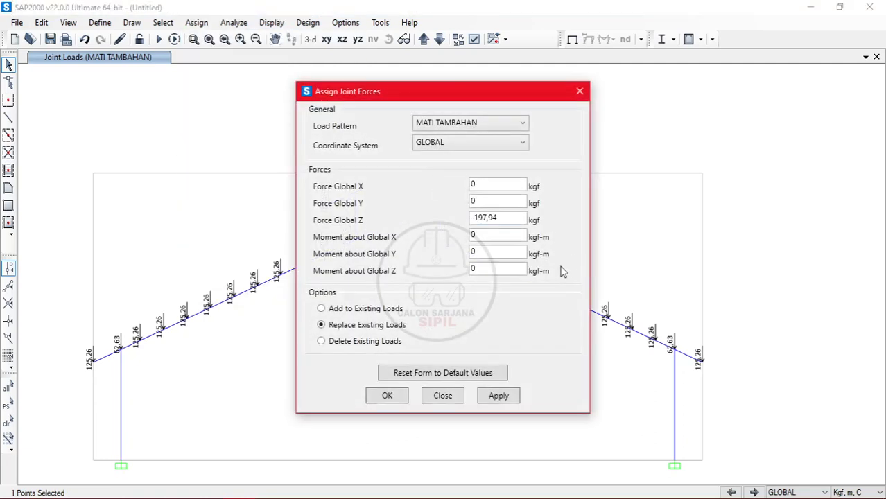
click(512, 221)
key(BackSpace)
key(BackSpace)
key(BackSpace)
text(25,25)
key(Return)
click(401, 395)
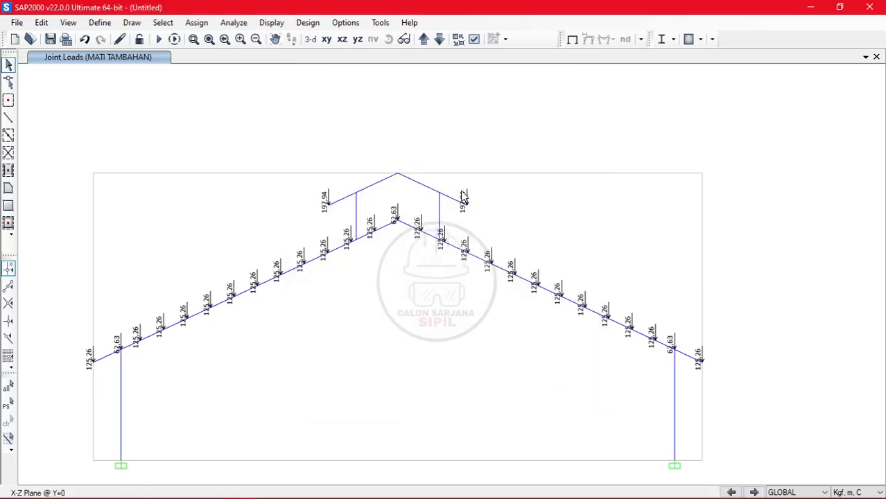
- Assign a MATI TAMBAHAN joint force of -197,94/2 kgf in Global Z to the upper roof's ridge joint and both post-top joints
click(356, 192)
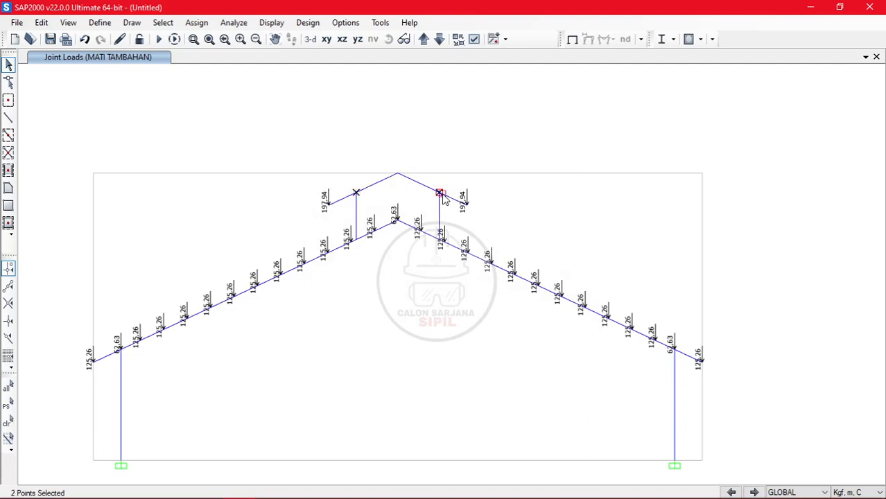
click(398, 173)
click(201, 22)
mouse_move(331, 161)
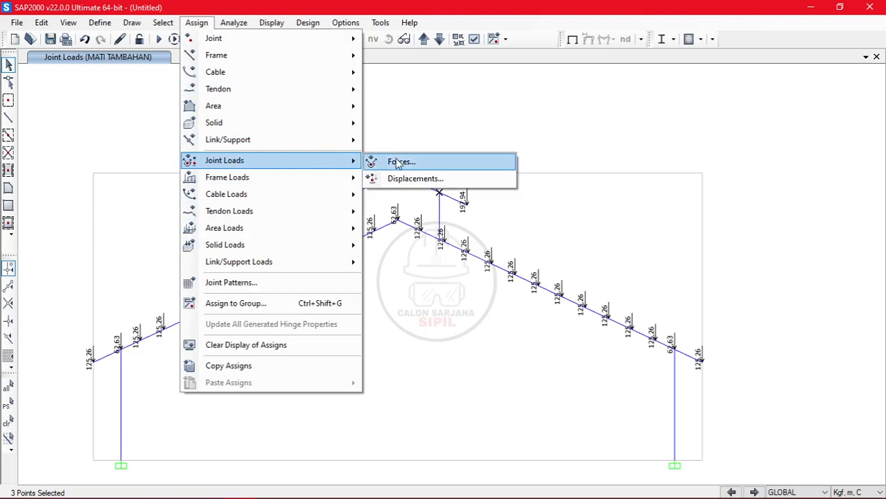
click(401, 163)
click(507, 219)
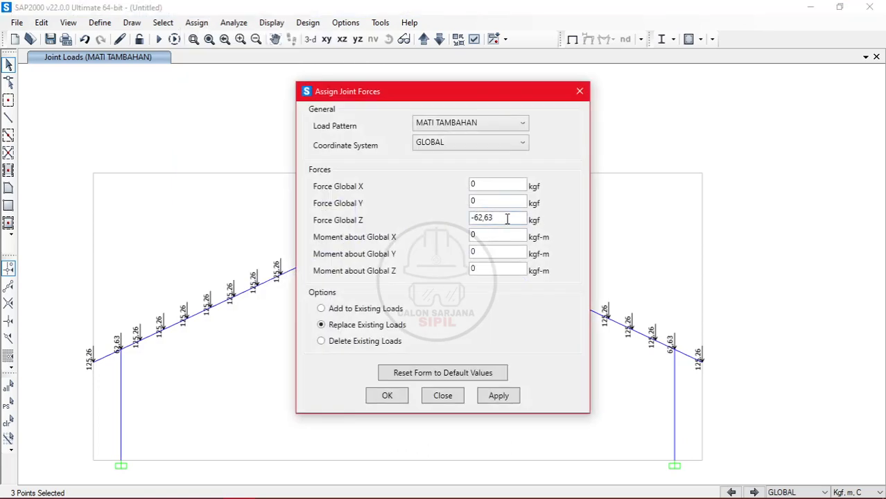
key(BackSpace)
key(BackSpace)
text(-197,94/2)
key(Tab)
click(388, 394)
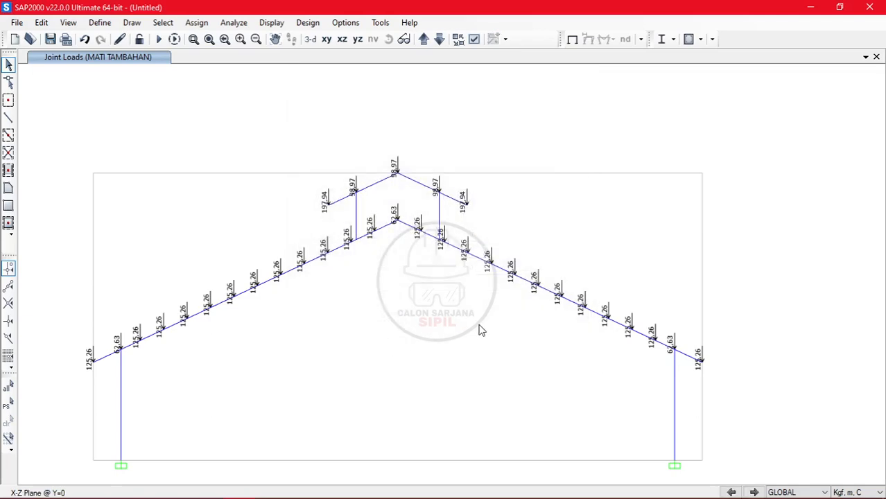
- Look up the live load in the Word report and select the left eave end and left rafter purlin joints, excluding column top and ridge
key(alt+Tab)
scroll(439, 315, down, 5)
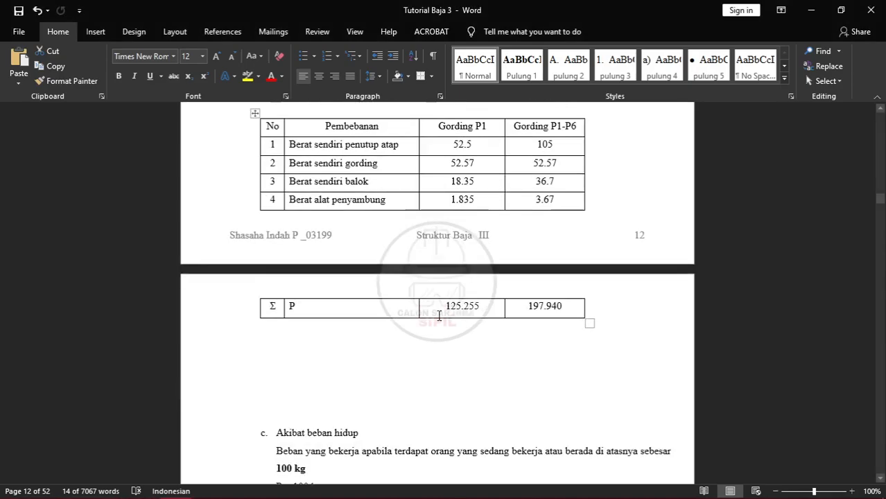
scroll(439, 316, down, 1)
key(alt+Tab)
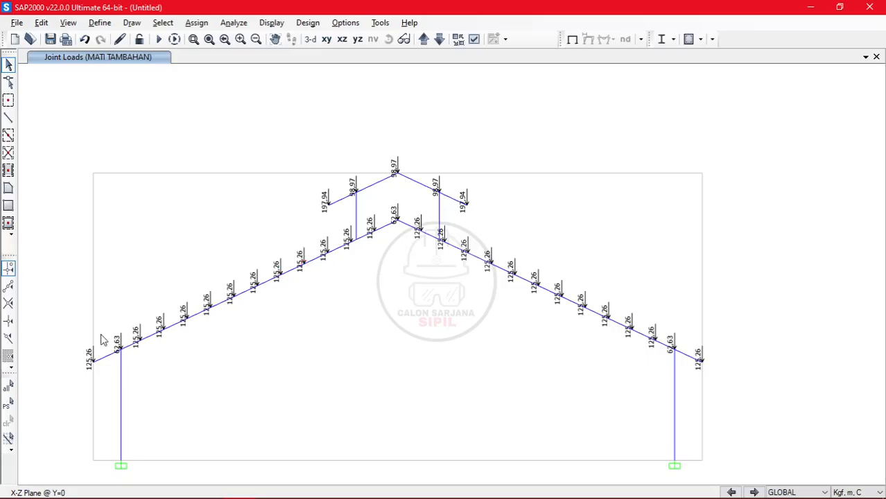
click(96, 371)
click(140, 340)
click(163, 328)
click(186, 319)
click(208, 307)
click(232, 296)
click(256, 286)
click(278, 275)
click(302, 263)
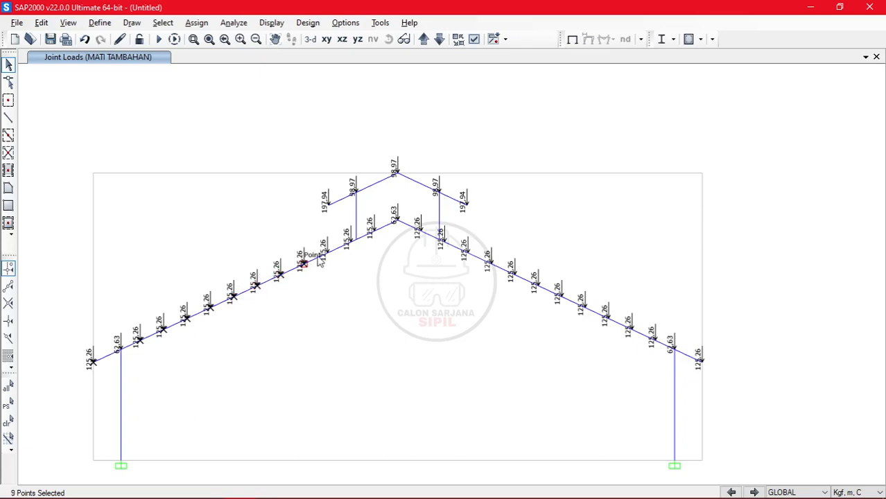
click(325, 253)
click(349, 242)
click(372, 230)
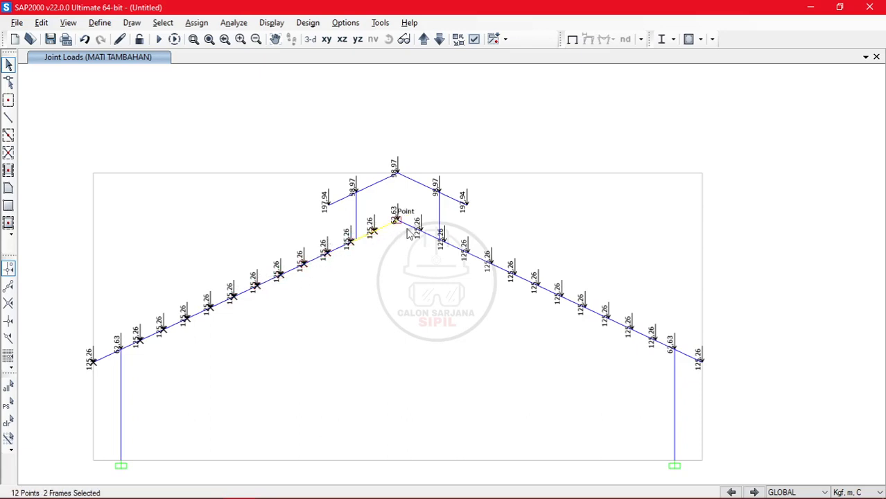
- Add the right main rafter's purlin joints and the right eave end joint to the selection, leaving out the column-top joint
click(419, 230)
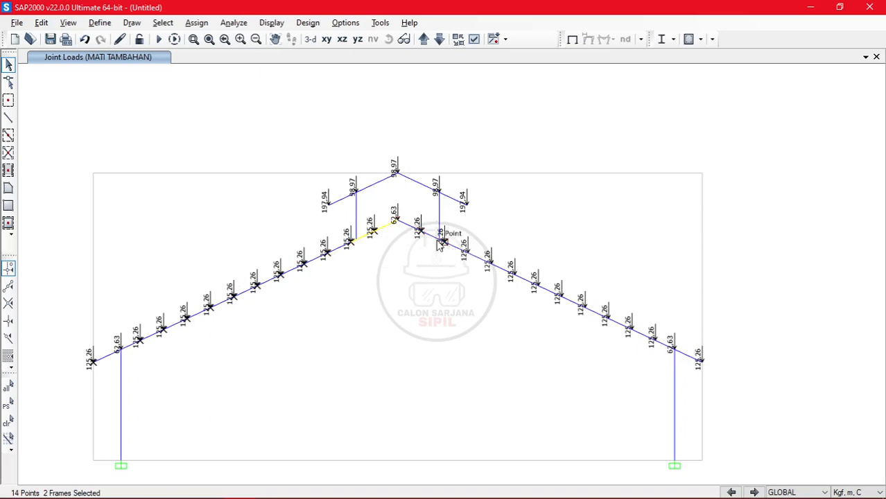
click(467, 253)
click(491, 264)
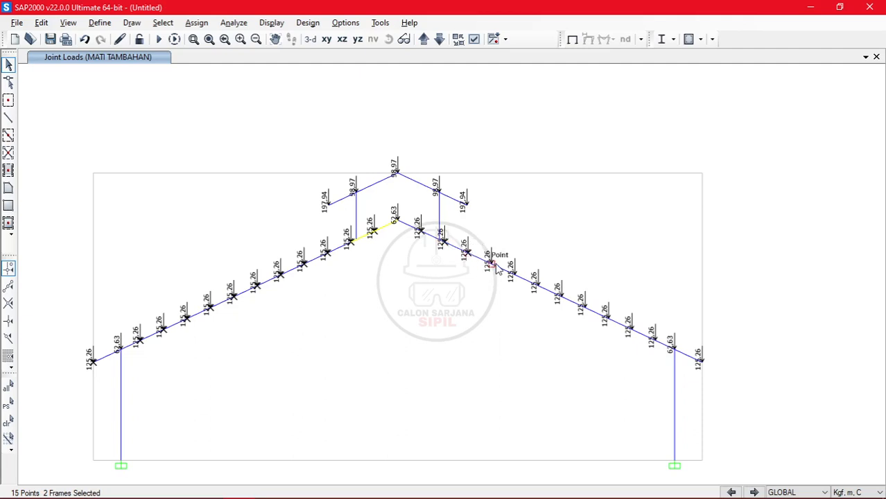
click(513, 276)
click(537, 285)
click(561, 296)
click(585, 308)
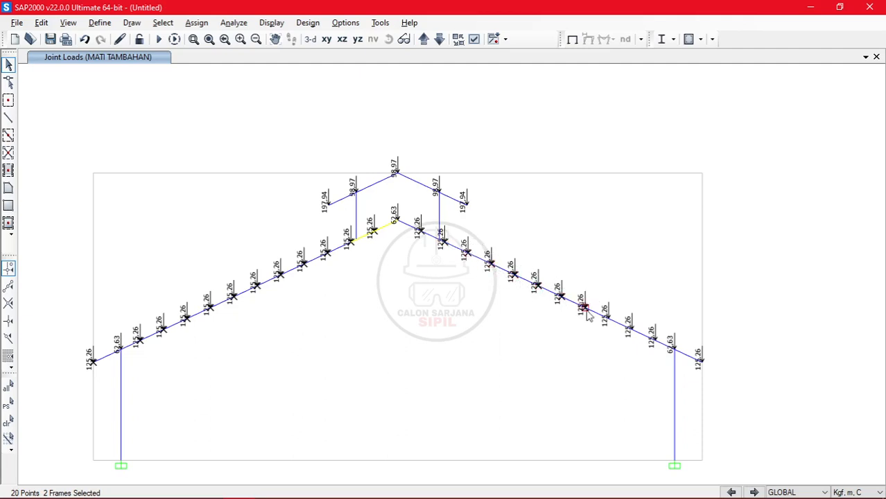
click(609, 318)
click(631, 329)
click(654, 339)
click(702, 361)
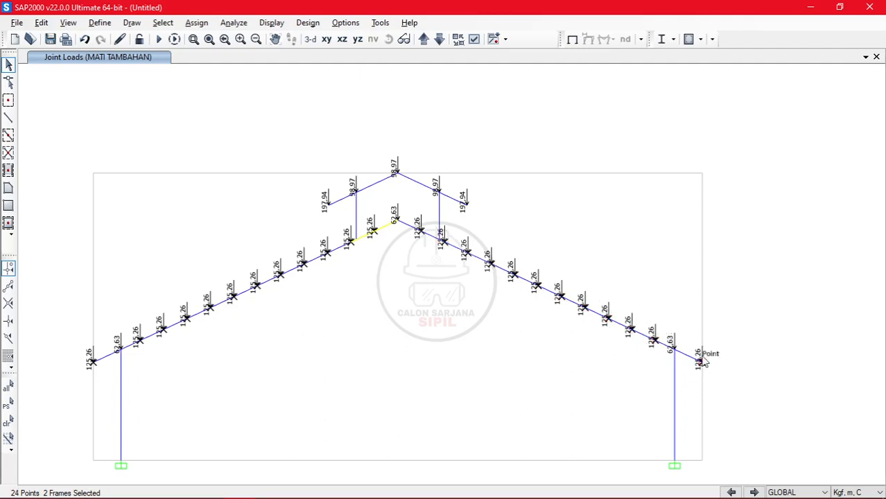
- Assign a HIDUP joint force of -100 kgf in Global Z to the selected rafter and eave end joints
click(197, 22)
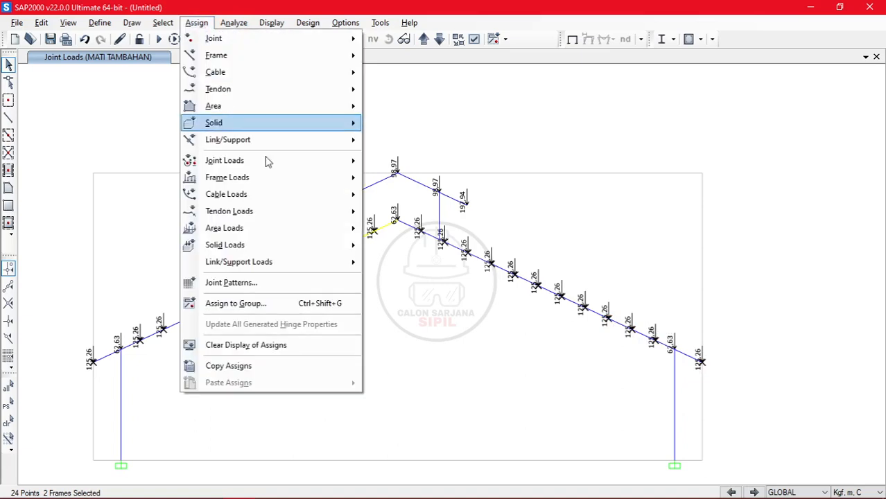
mouse_move(282, 165)
click(401, 162)
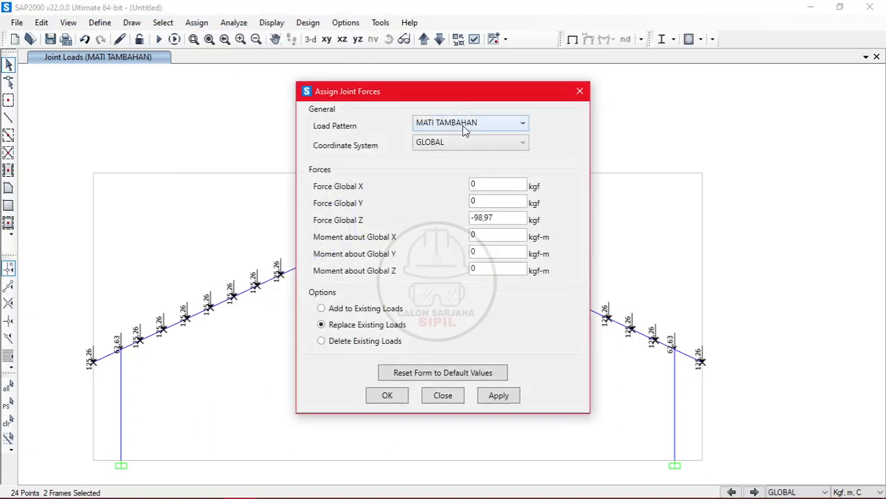
click(462, 124)
click(462, 152)
drag(509, 222, 477, 231)
text(100)
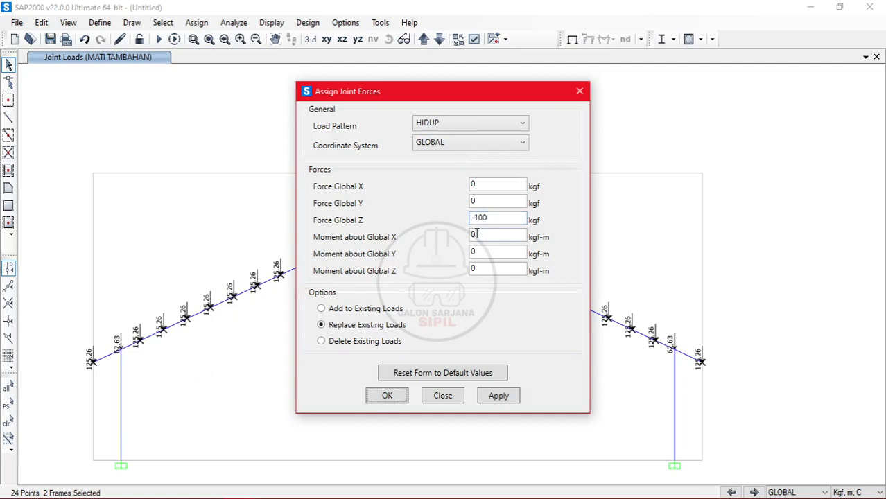
click(383, 396)
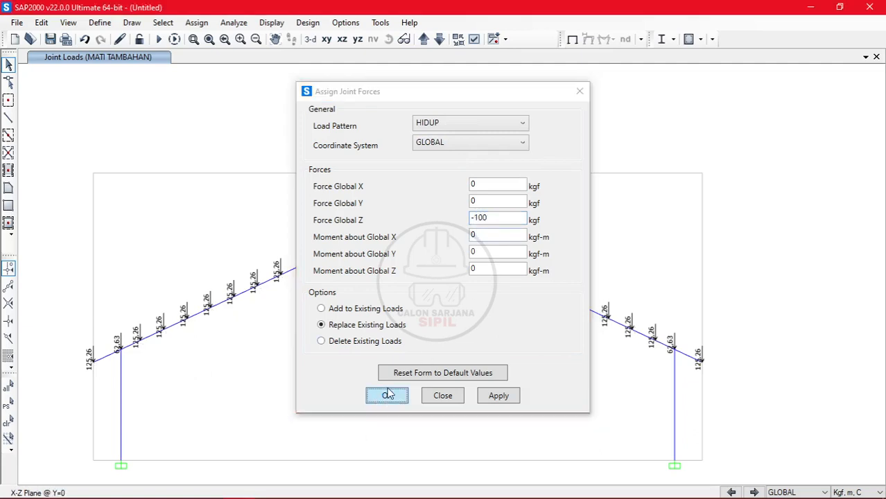
- Assign a HIDUP joint force of -50 kgf in Global Z to the two column-top joints and the main ridge joint
click(120, 351)
click(397, 221)
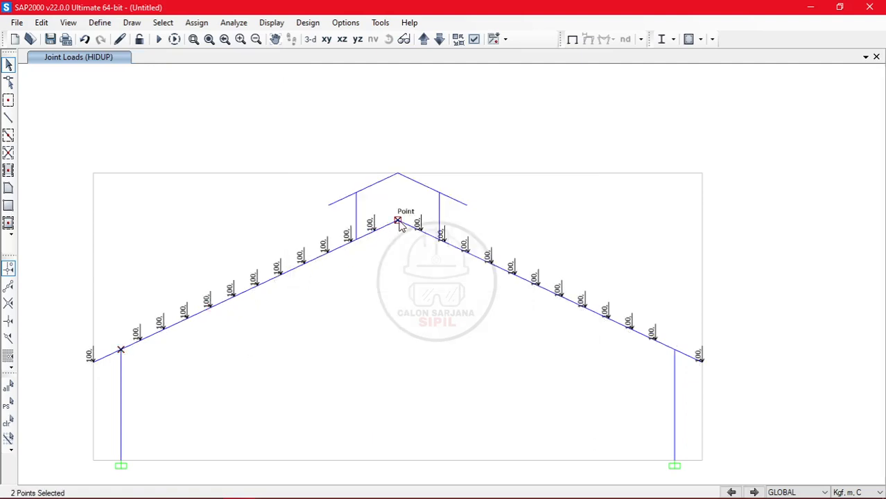
click(675, 351)
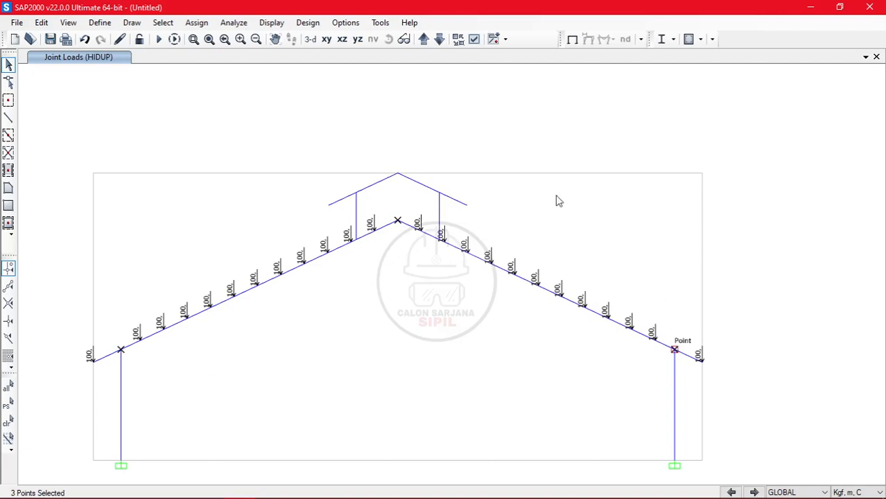
click(195, 23)
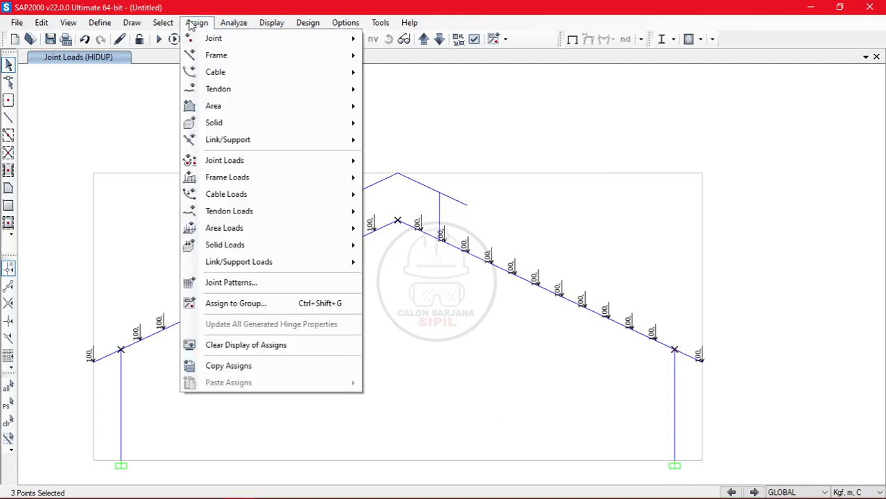
mouse_move(297, 162)
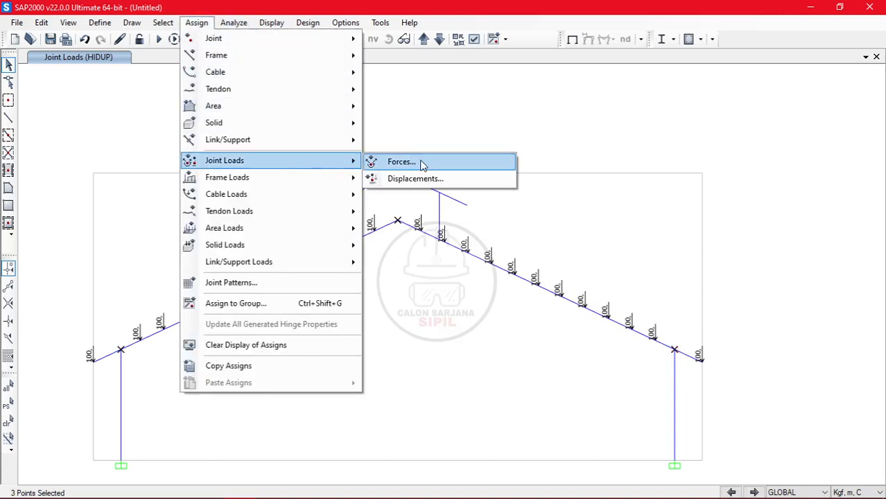
click(422, 164)
click(515, 218)
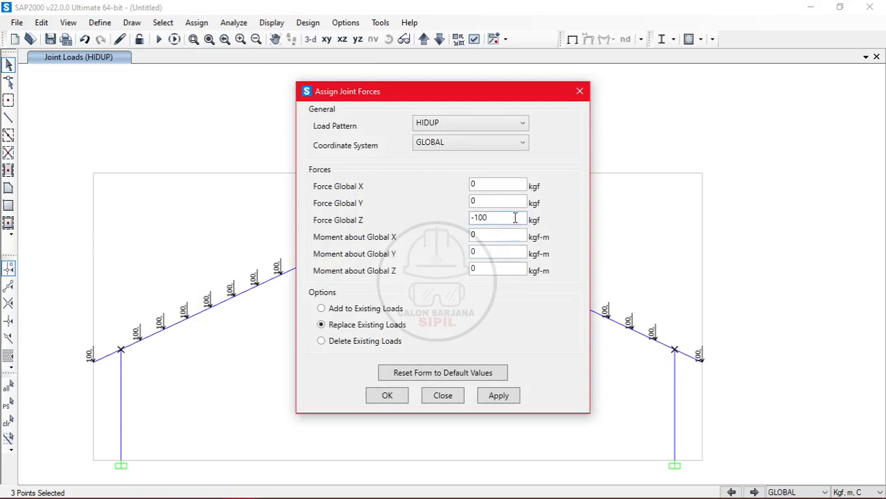
key(BackSpace)
key(BackSpace)
key(BackSpace)
text(50)
click(408, 397)
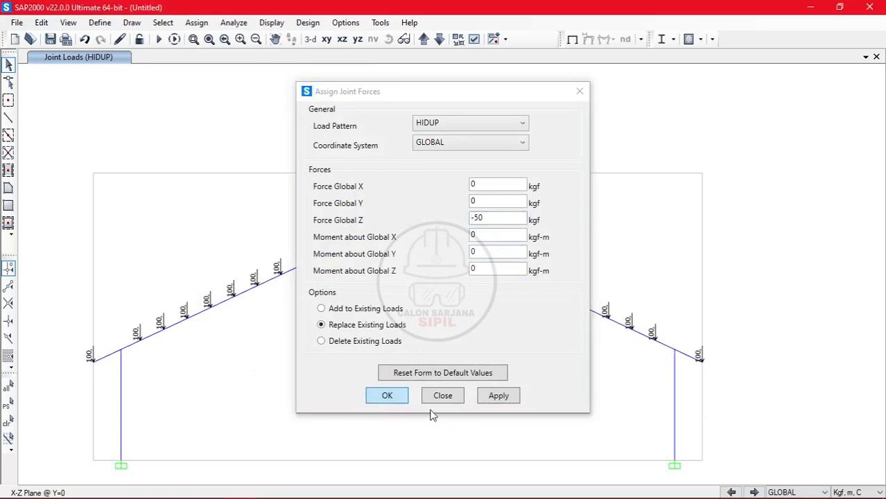
click(329, 206)
click(467, 205)
click(197, 22)
key(Escape)
key(Escape)
key(Escape)
click(356, 193)
key(Escape)
- Assign a HIDUP joint force of -50 kgf in Global Z to the upper roof's ridge joint and both post-top joints
click(365, 195)
click(398, 174)
click(439, 194)
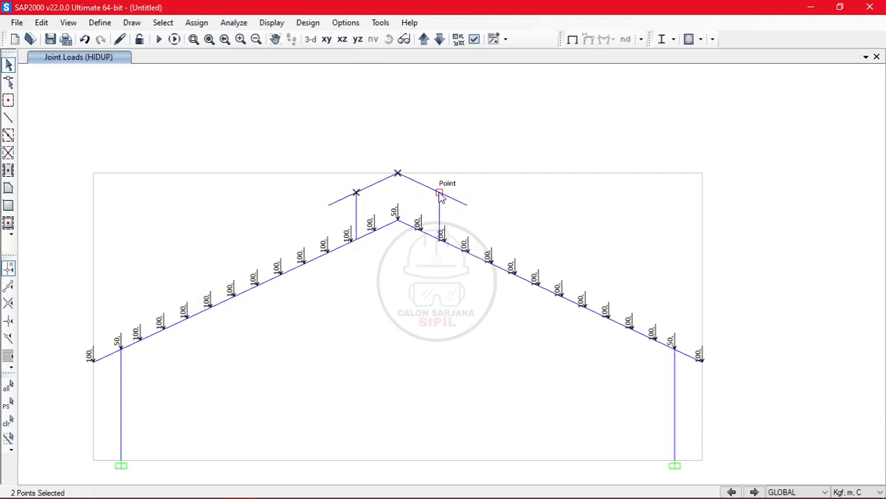
click(196, 22)
mouse_move(289, 165)
click(401, 162)
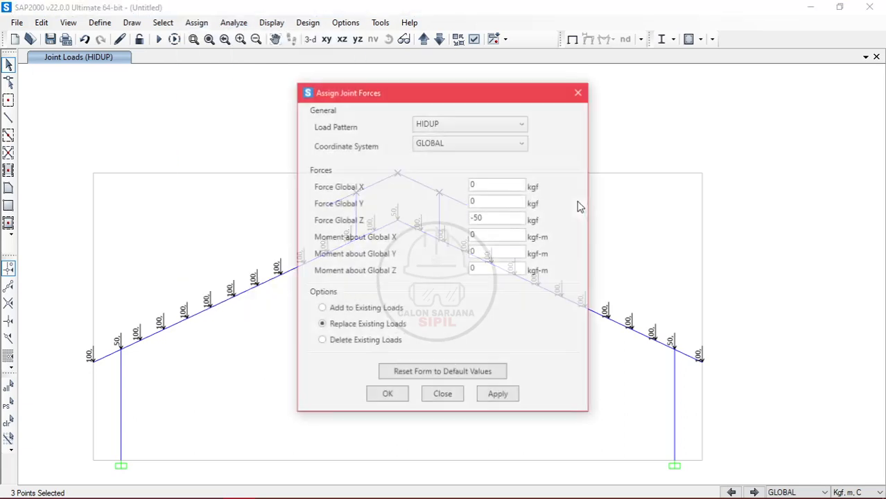
click(403, 396)
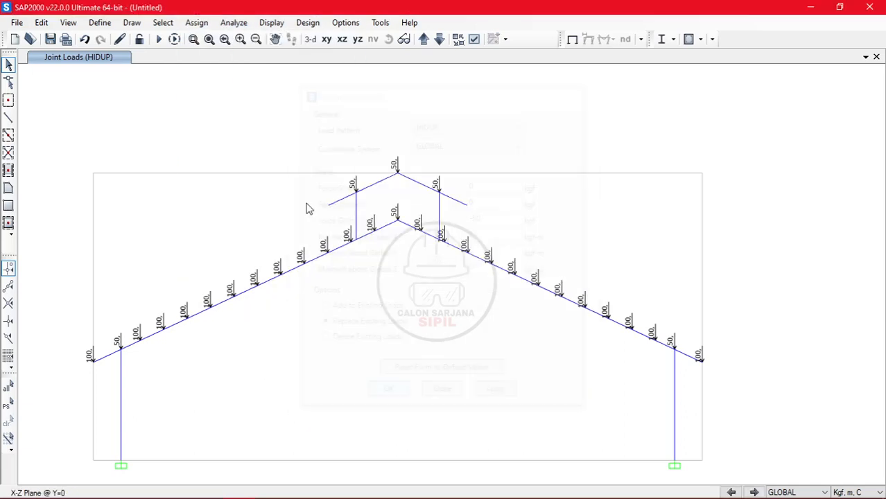
- Assign a HIDUP joint force of -100 kgf in Global Z to the upper roof's two end joints
click(329, 205)
click(466, 206)
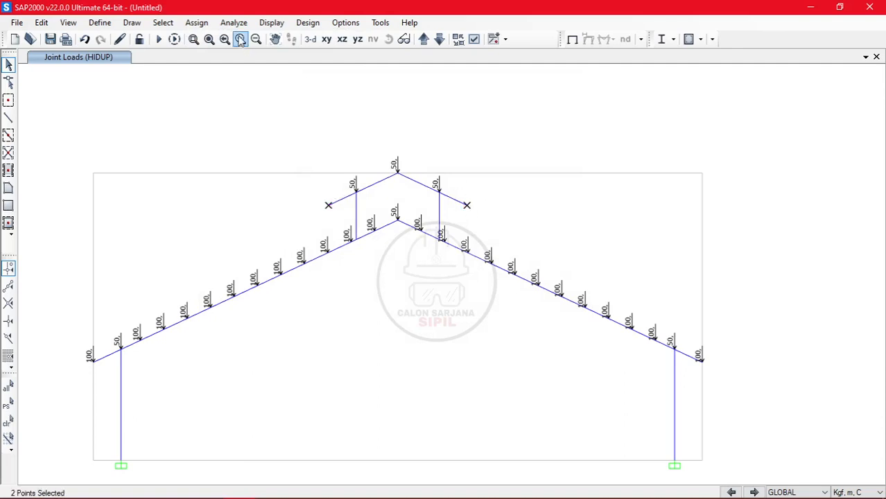
click(197, 22)
mouse_move(323, 160)
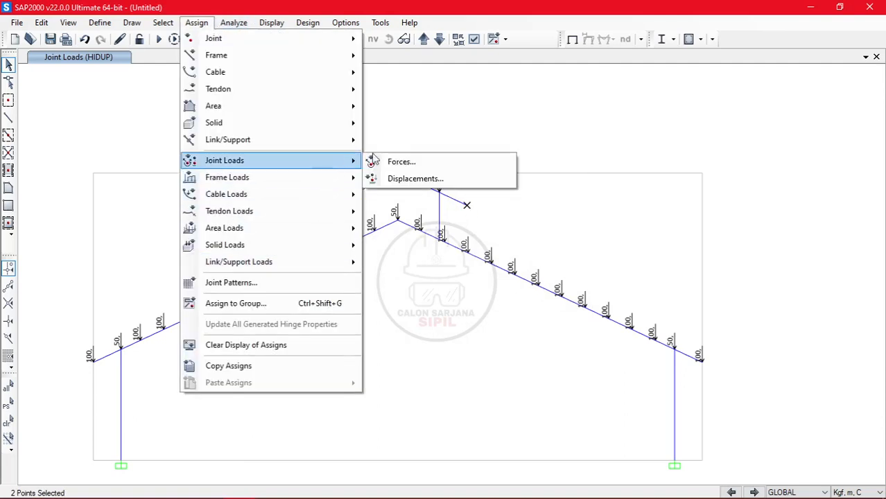
click(396, 161)
drag(494, 220, 477, 221)
text(100)
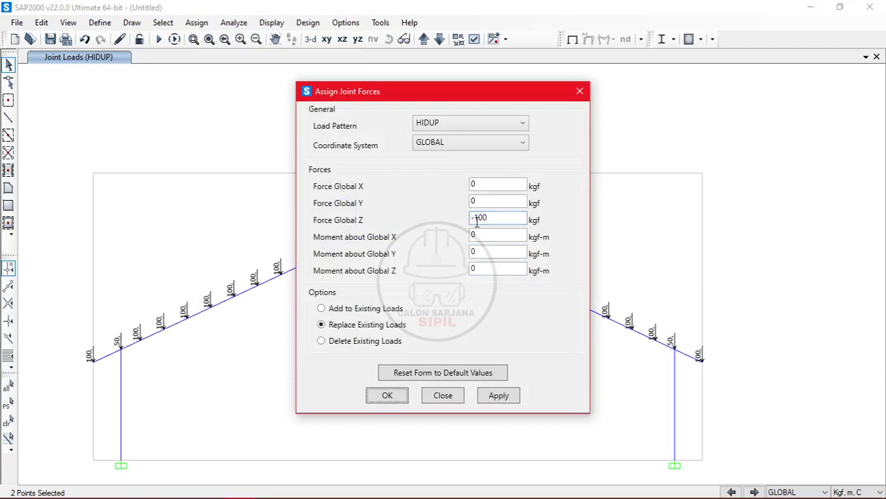
click(387, 395)
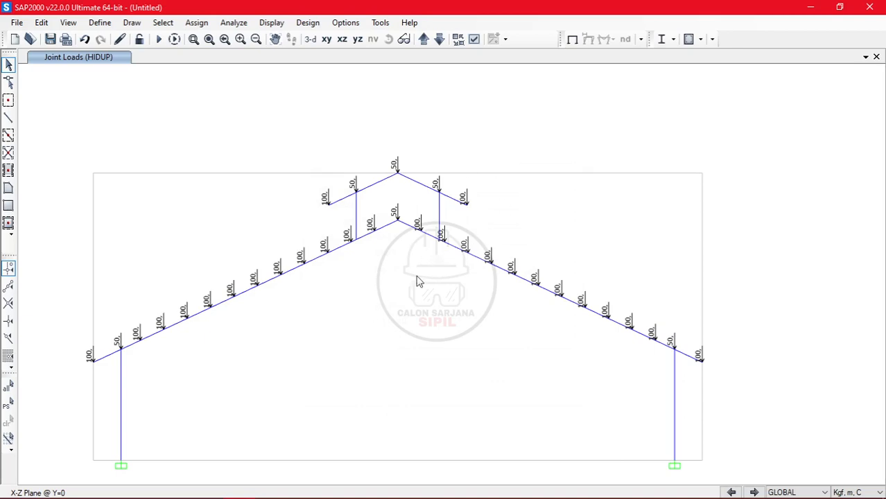
- Review the wind load calculation in the Word report, including the vertical components of wind pressure and suction, against the SAP2000 frame
key(alt+Tab)
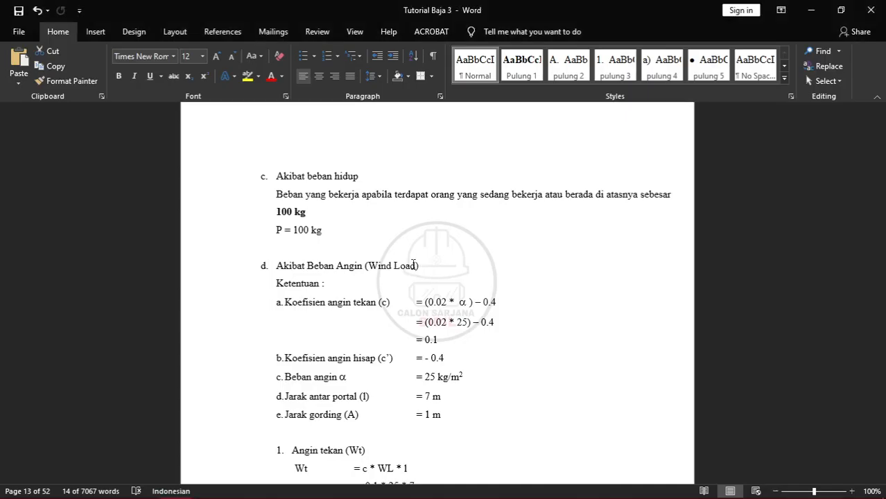
scroll(527, 274, down, 6)
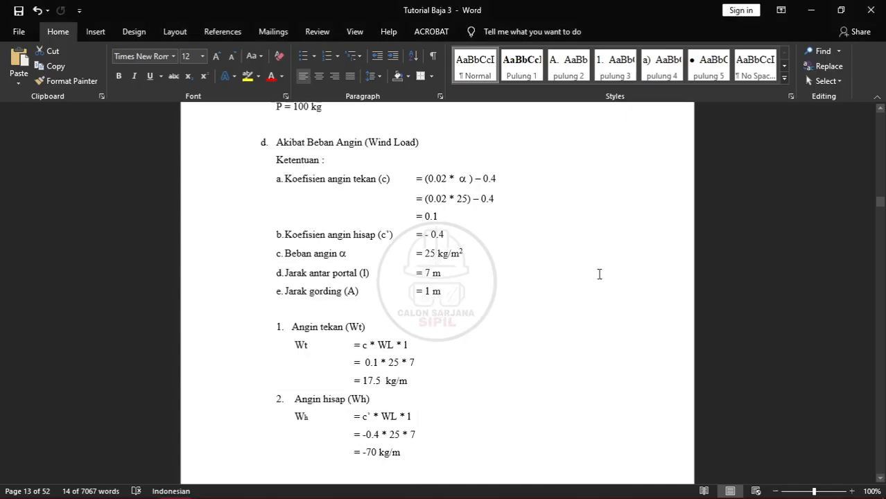
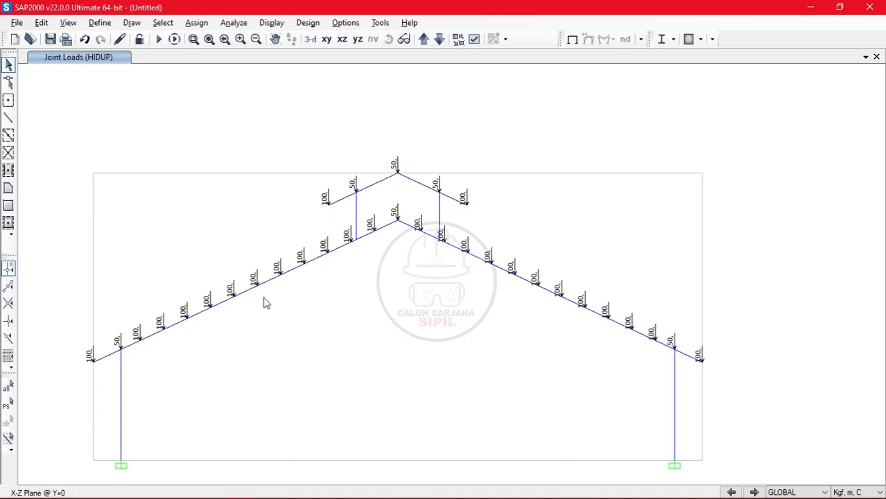
key(alt+Tab)
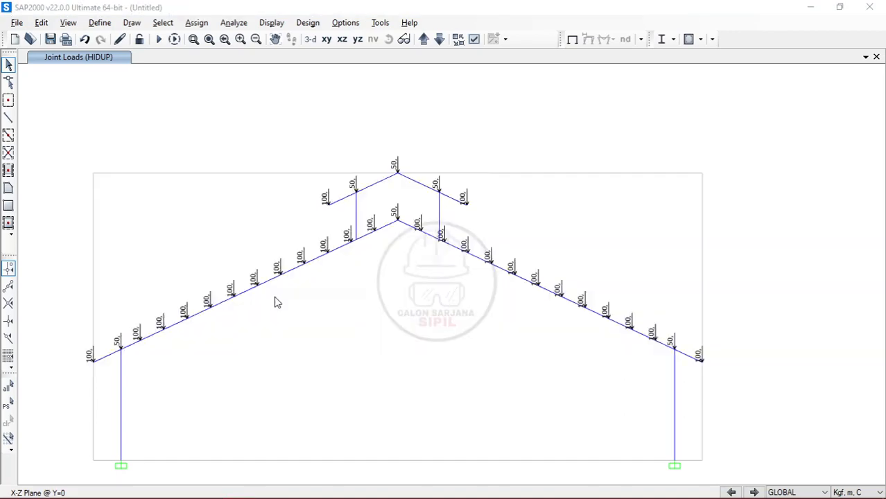
key(alt+Tab)
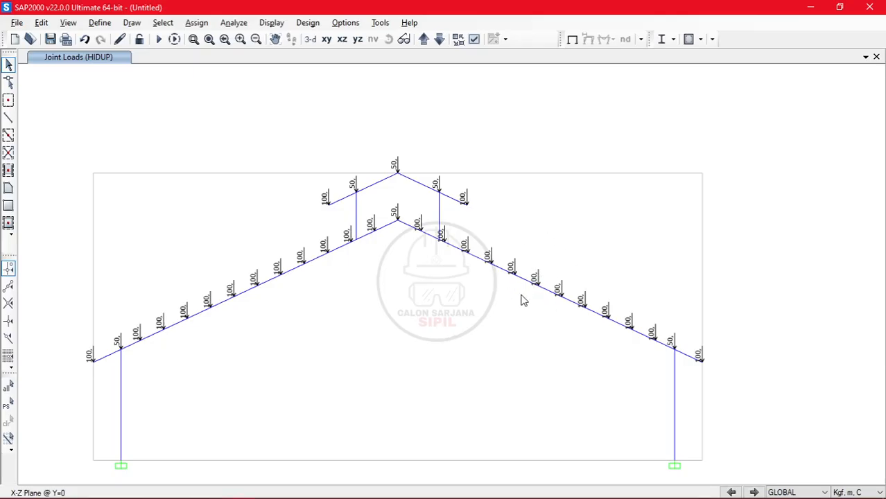
key(alt+Tab)
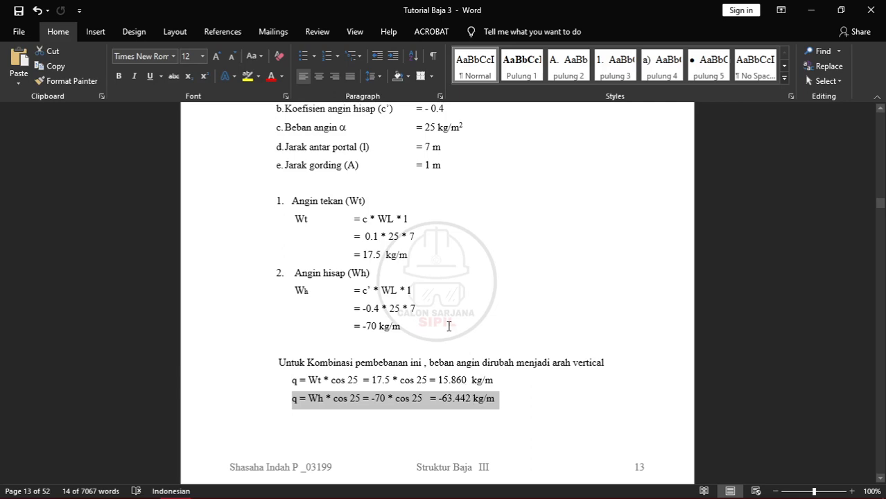
key(alt+Tab)
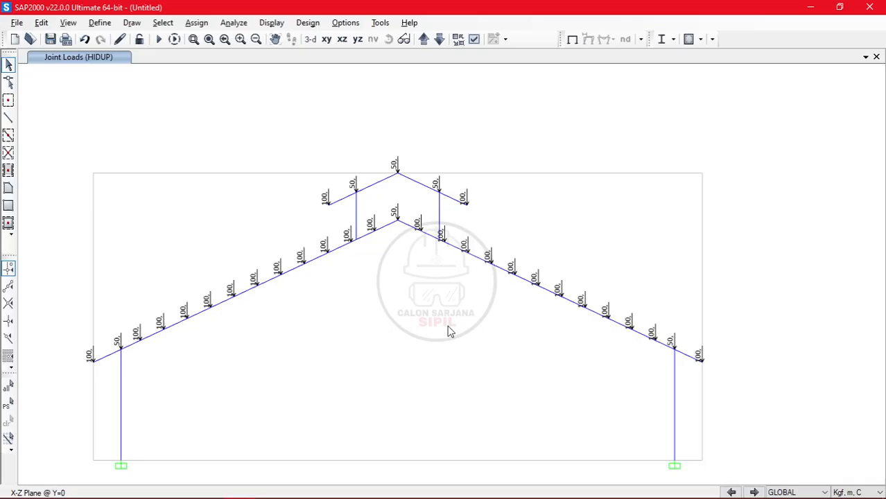
- Select the left eave end joint and all purlin joints on the left main rafter, leaving out the column-top joint
click(92, 362)
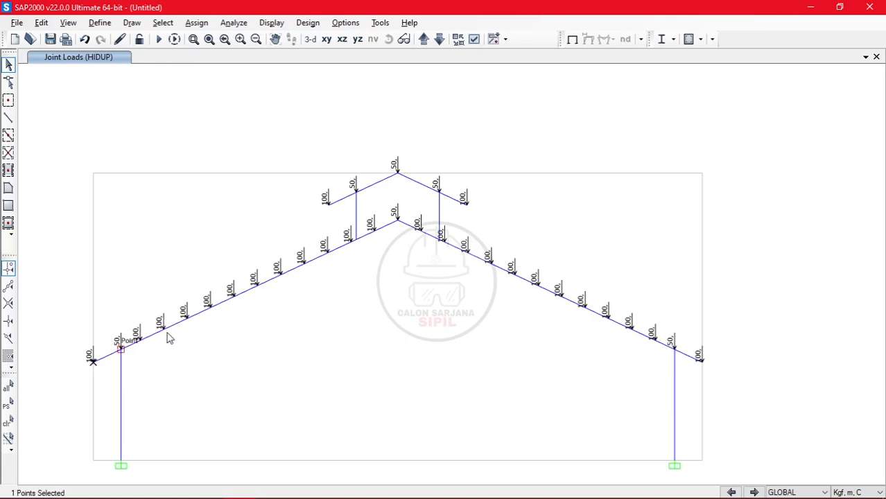
click(121, 349)
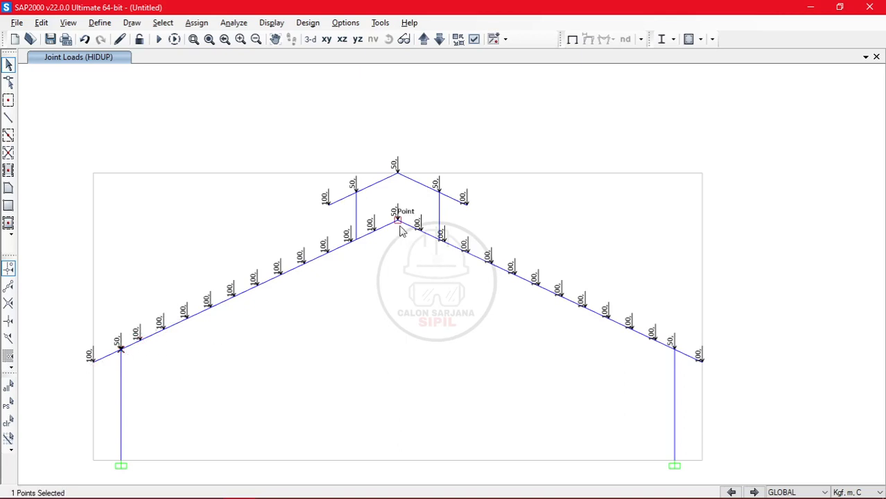
click(98, 362)
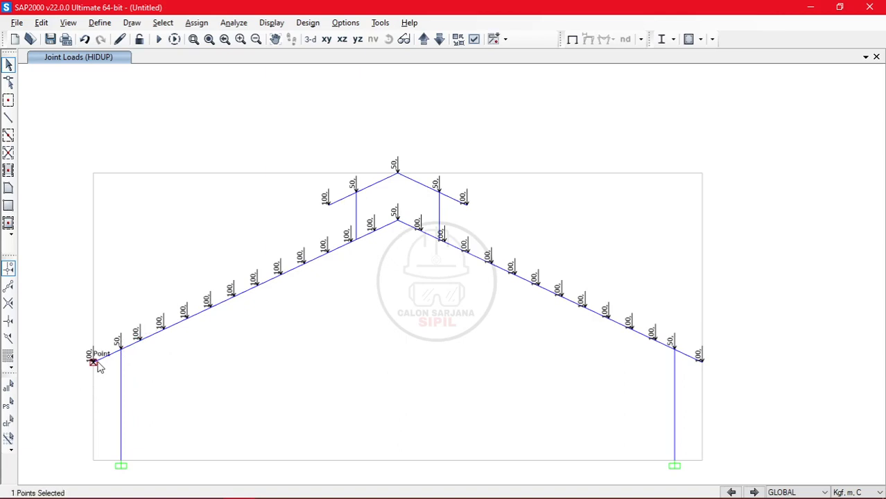
click(139, 340)
click(164, 329)
click(186, 318)
click(209, 306)
click(233, 295)
click(256, 285)
click(280, 273)
click(303, 262)
click(327, 251)
click(350, 241)
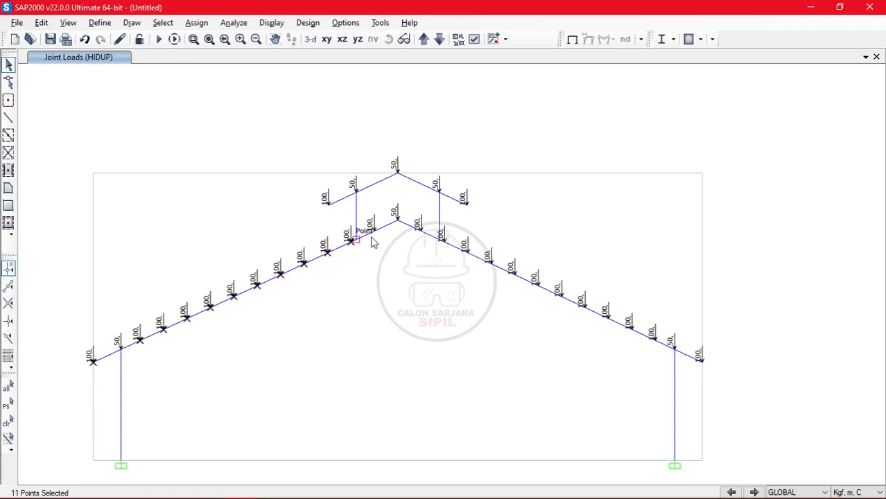
click(374, 230)
- Add the right main rafter's purlin joints, the right eave end joint and the upper roof's two end joints to the selection
click(420, 232)
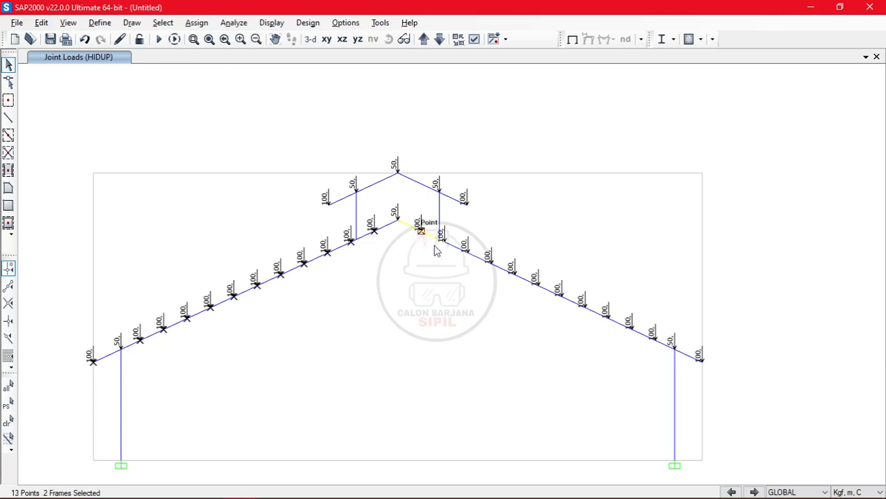
click(446, 242)
click(469, 252)
click(491, 263)
click(514, 274)
click(537, 285)
click(560, 296)
click(584, 308)
click(607, 319)
click(632, 330)
click(655, 339)
click(701, 361)
click(467, 204)
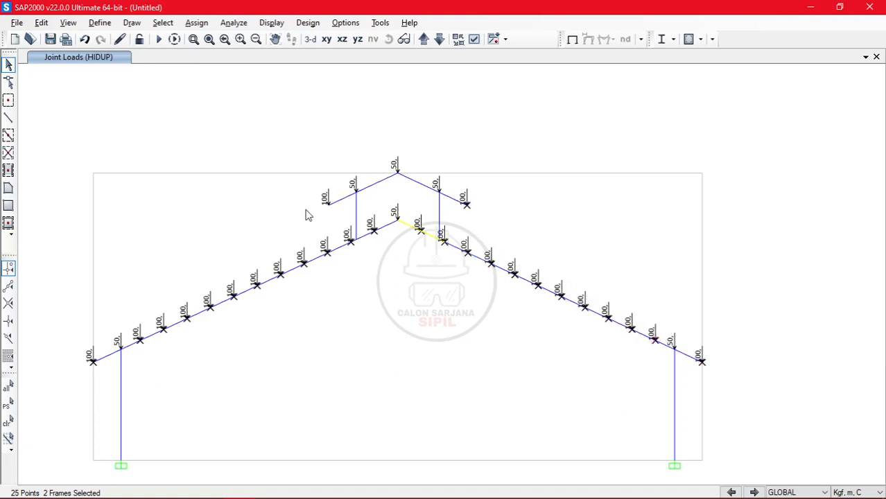
click(327, 204)
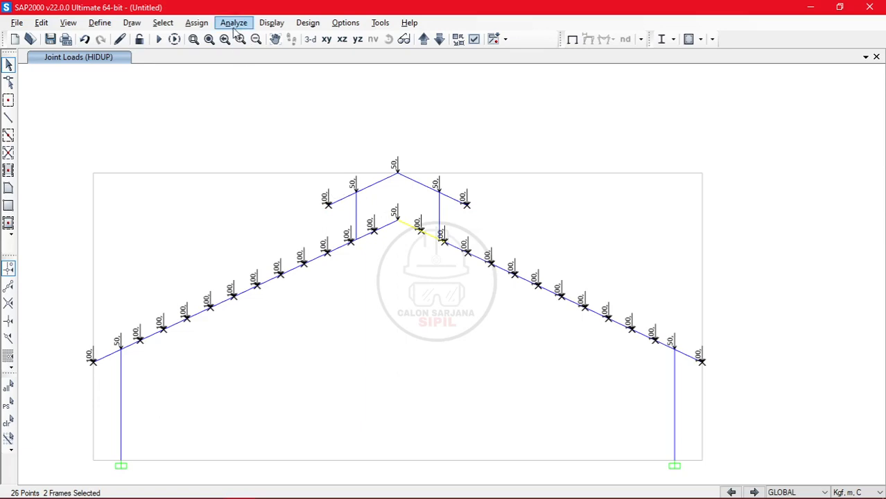
- Assign the report's wind pressure value of 15,86 kgf in Global Z under HIDUP to the selected joints, replacing existing loads
click(196, 22)
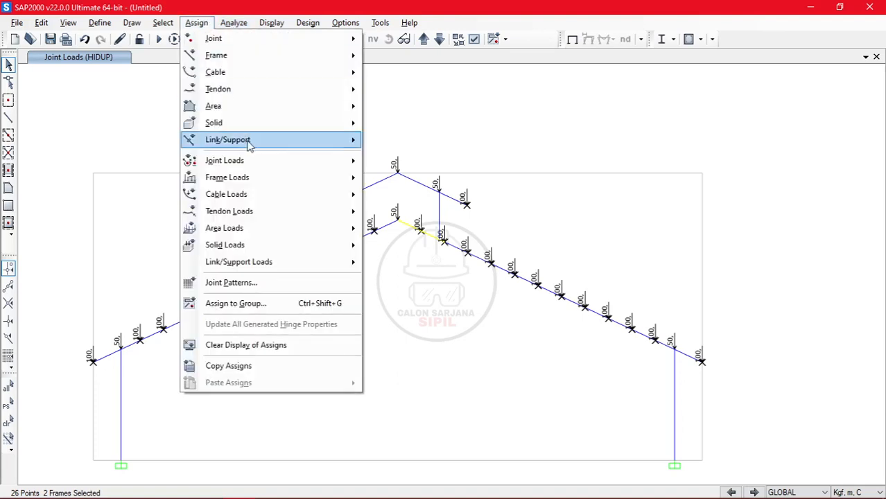
mouse_move(262, 160)
click(401, 161)
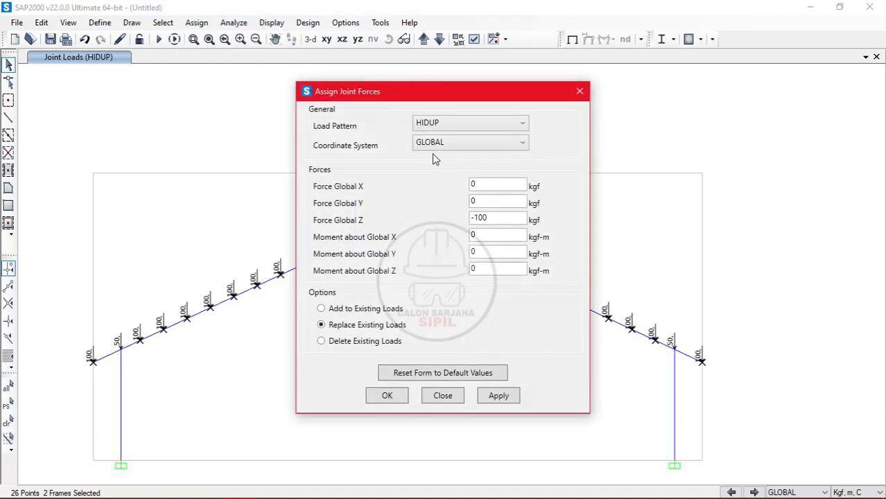
double_click(503, 217)
key(alt+Tab)
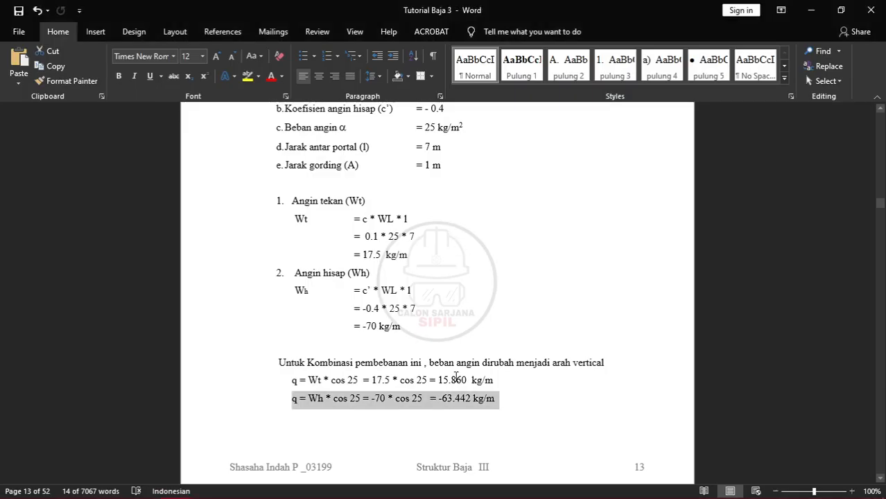
key(alt+Tab)
text(15)
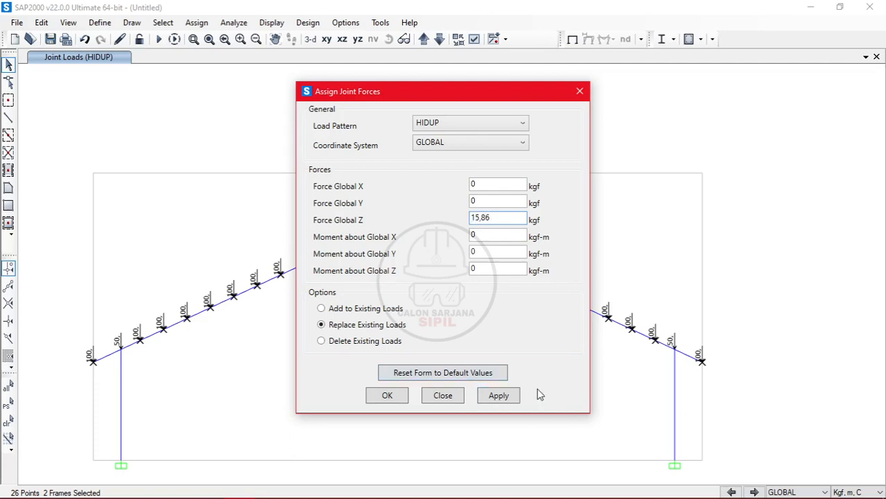
click(392, 401)
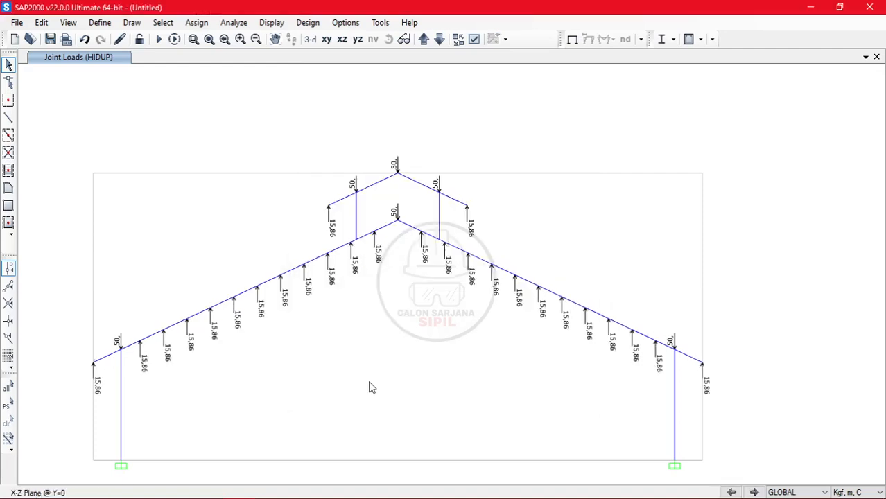
- Assign a HIDUP joint force of 15,86/2 kgf in Global Z to the column-top, main ridge, upper ridge and post-top joints
click(121, 349)
click(398, 220)
click(674, 349)
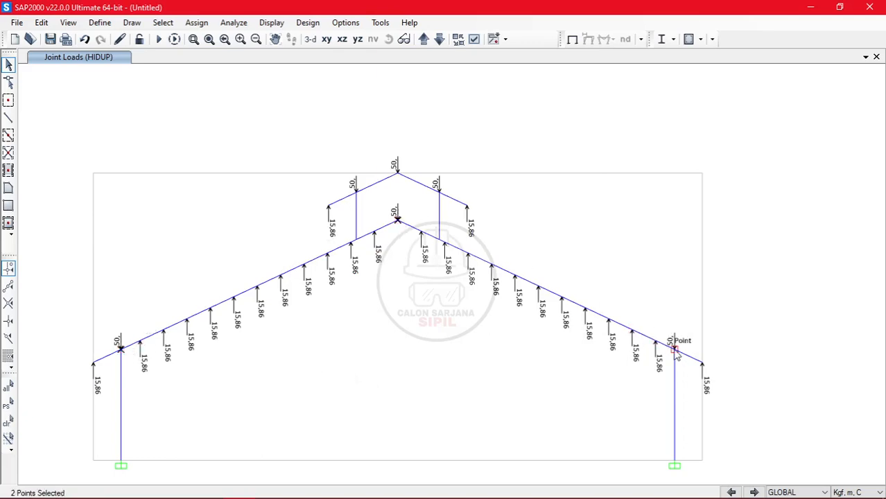
click(438, 193)
click(398, 172)
click(357, 192)
click(196, 22)
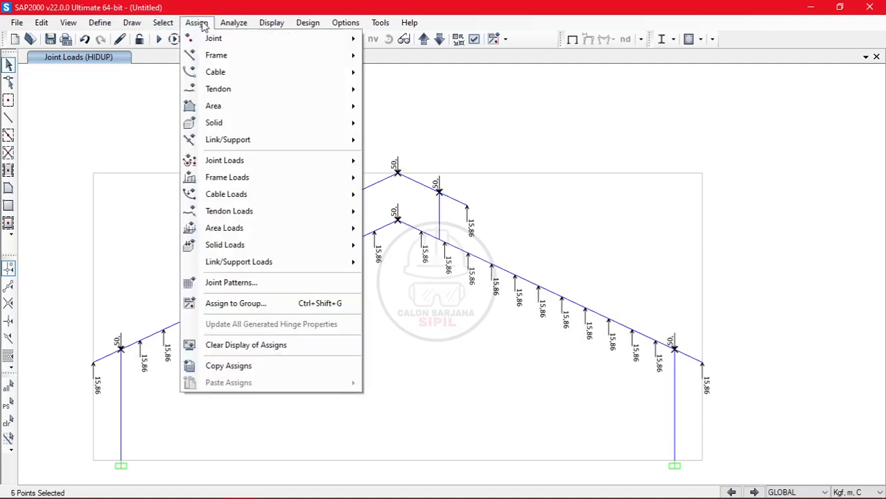
mouse_move(299, 162)
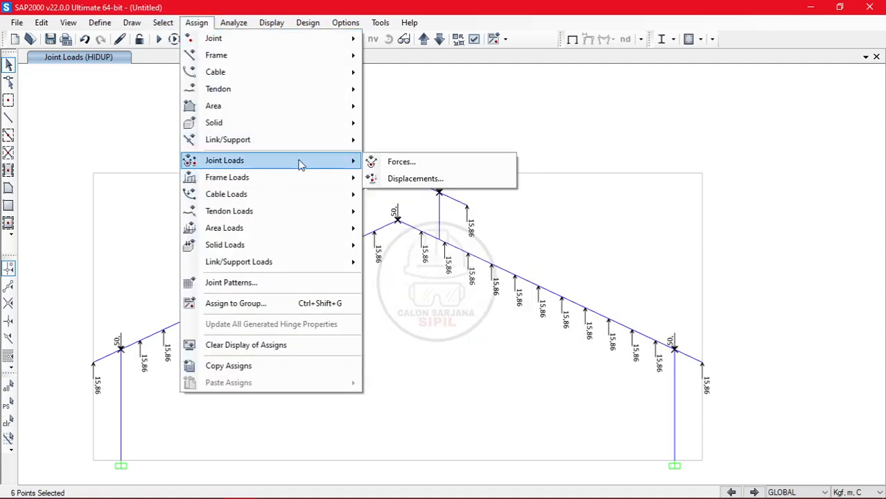
click(394, 163)
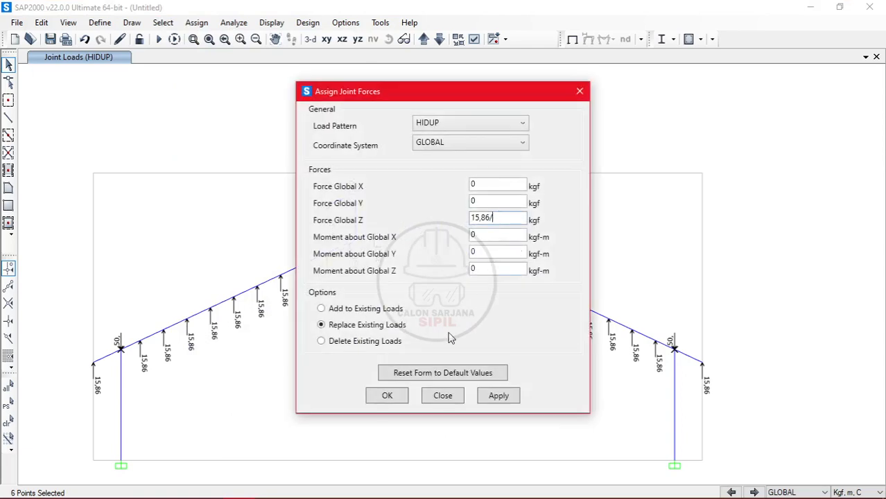
key(Tab)
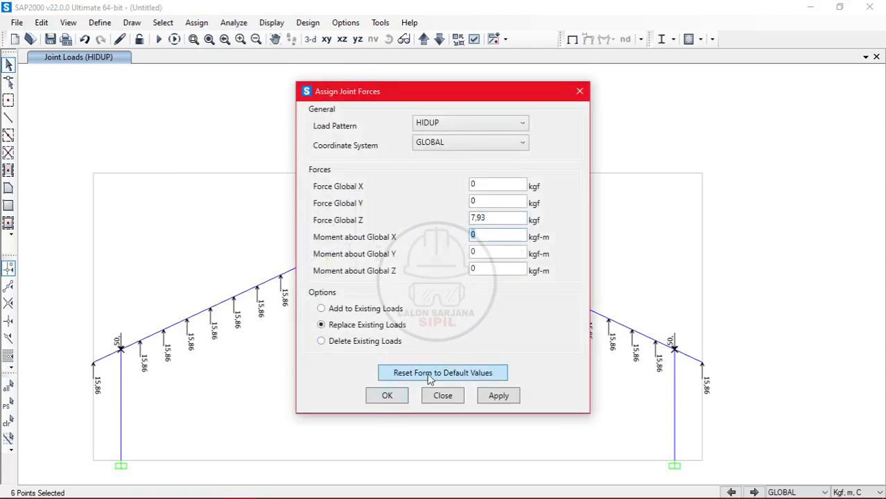
click(404, 402)
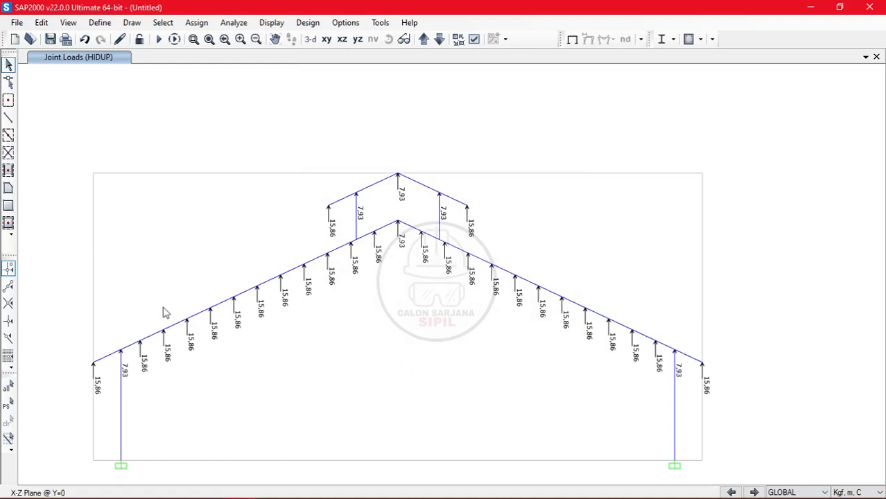
click(94, 362)
click(141, 340)
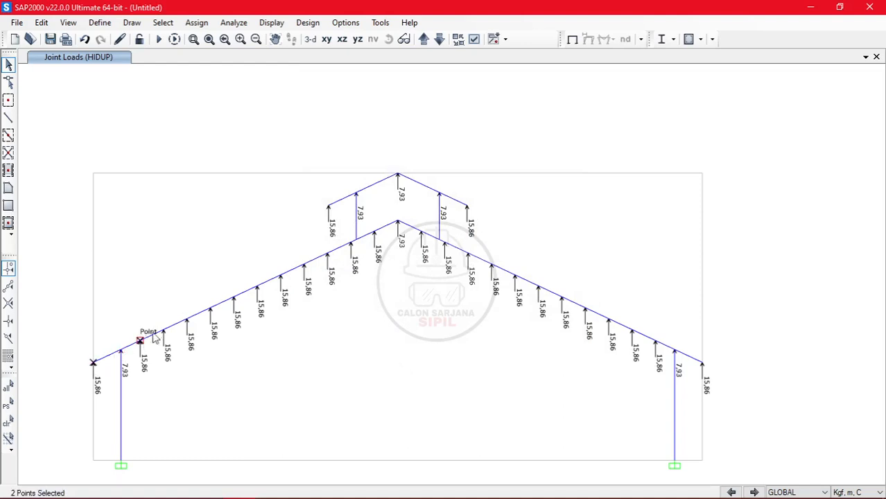
click(164, 330)
click(188, 319)
click(210, 307)
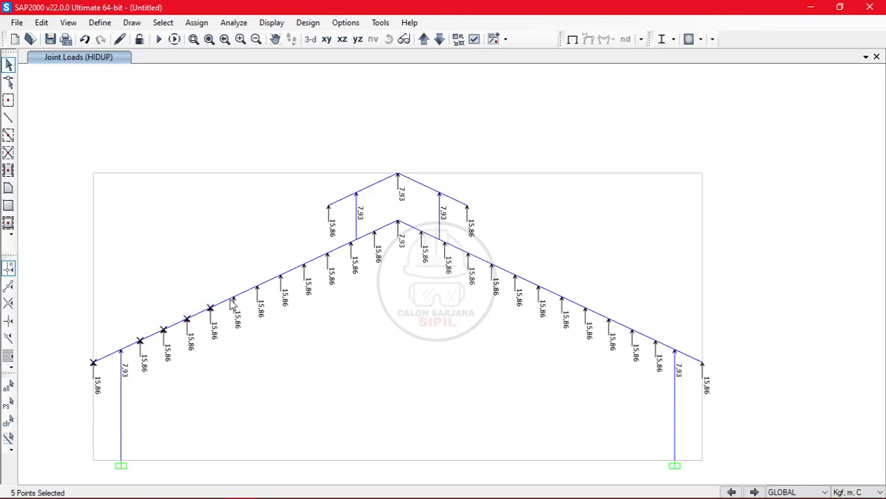
click(234, 297)
click(257, 285)
click(280, 275)
click(304, 265)
click(328, 253)
click(351, 242)
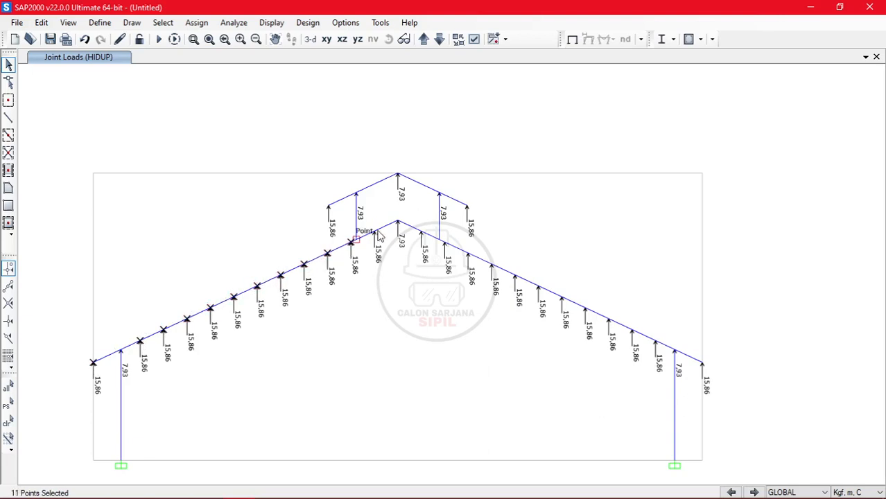
click(374, 232)
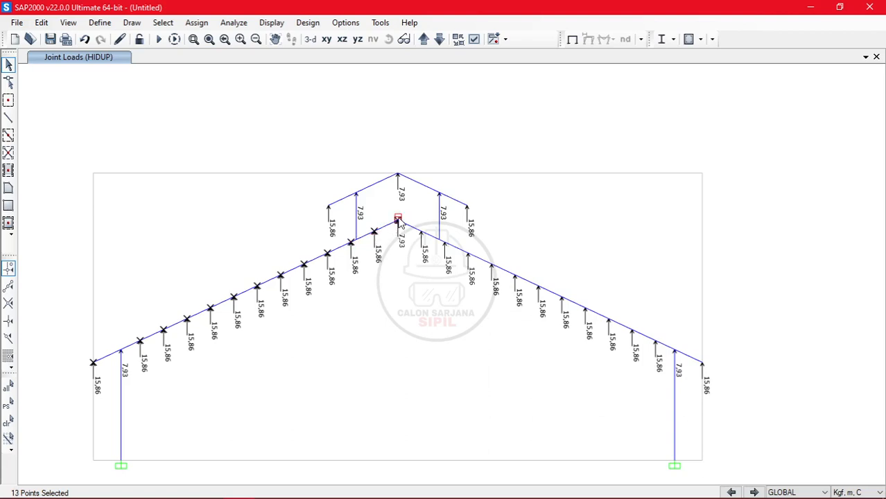
click(422, 232)
ctrl+click(399, 223)
click(401, 222)
key(ctrl+q)
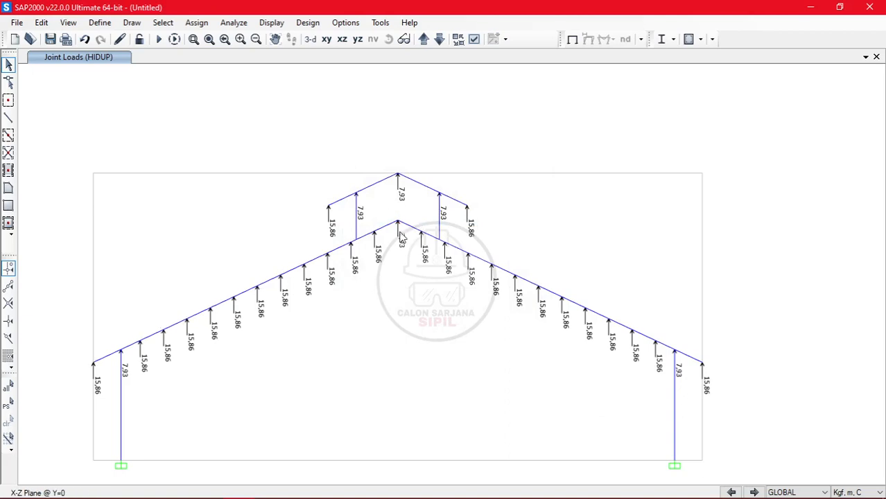
- Select the left eave end joint and all purlin joints on the left main rafter, leaving out the column-top and post-base joints
click(94, 362)
click(140, 341)
click(164, 330)
click(187, 319)
click(210, 308)
click(234, 297)
click(257, 286)
click(280, 276)
click(304, 264)
click(328, 254)
click(351, 242)
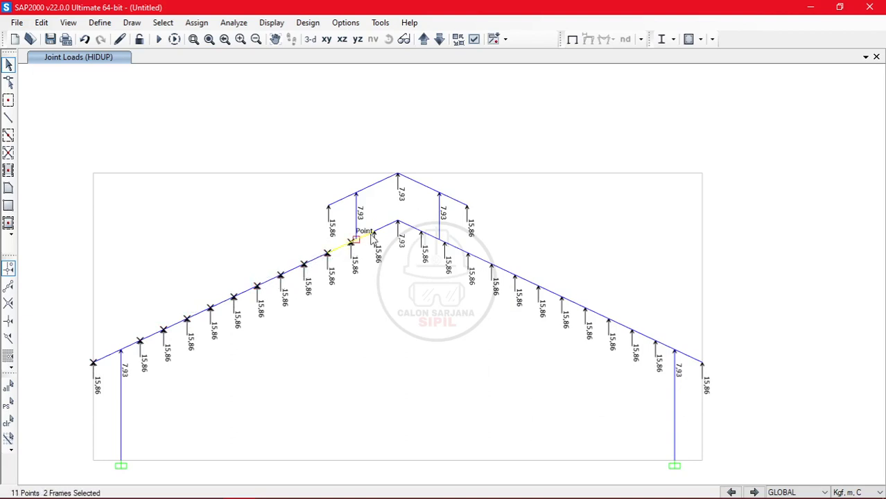
click(375, 232)
- Add the right main rafter's purlin joints, the right eave end joint and the upper roof's two end joints to the selection
click(421, 232)
click(468, 254)
click(492, 264)
click(538, 285)
click(562, 297)
click(586, 308)
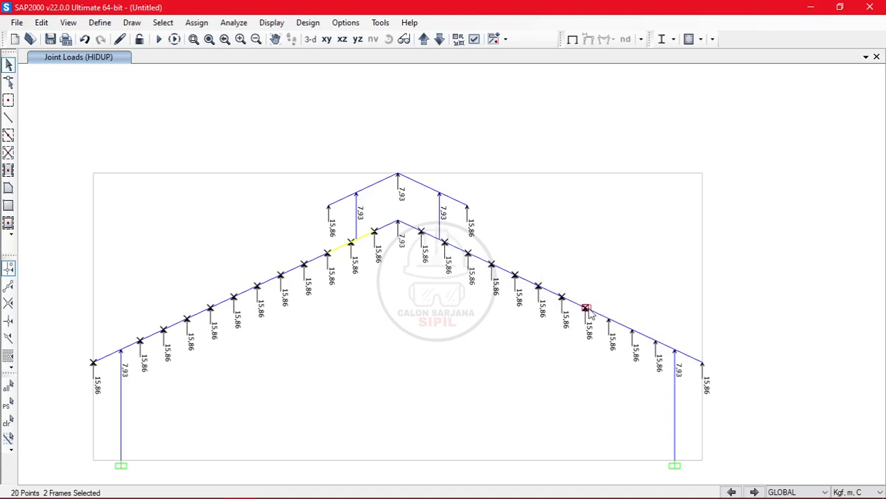
click(632, 331)
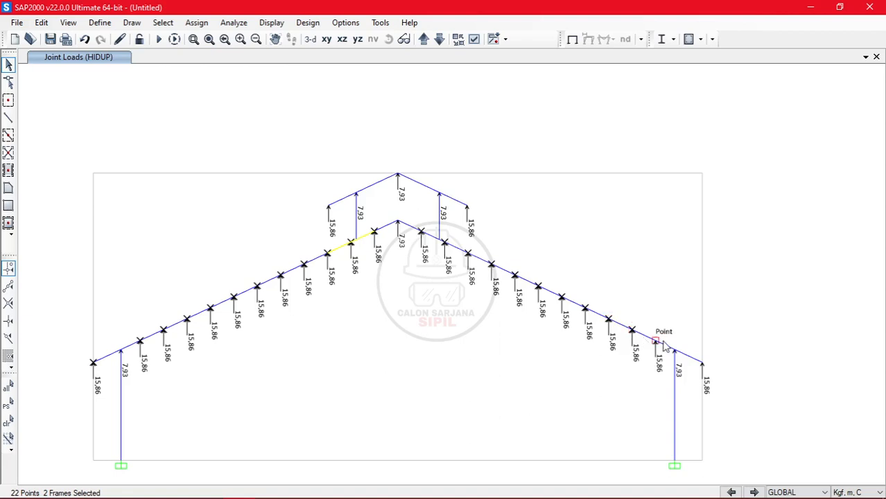
click(702, 363)
click(469, 208)
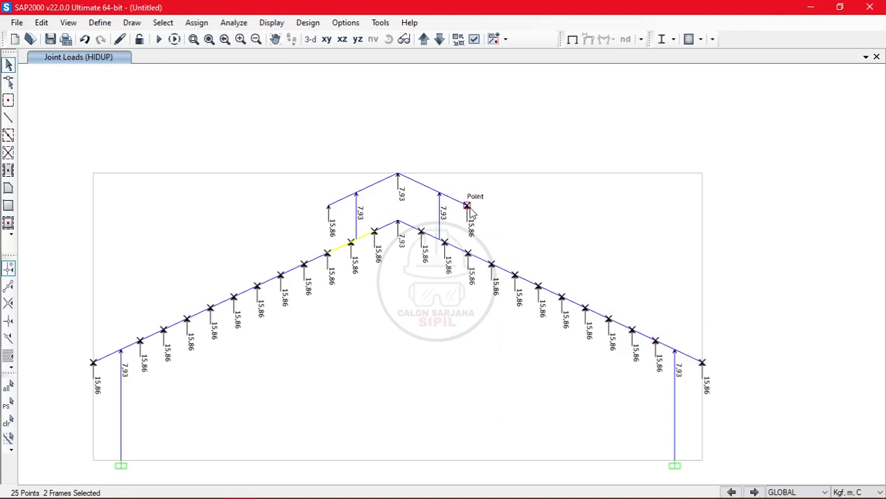
click(327, 208)
- Try replacing the selected joints' HIDUP loads with the report's wind suction of -63,442 kgf in Global Z, and undo the assignment
click(208, 25)
mouse_move(275, 160)
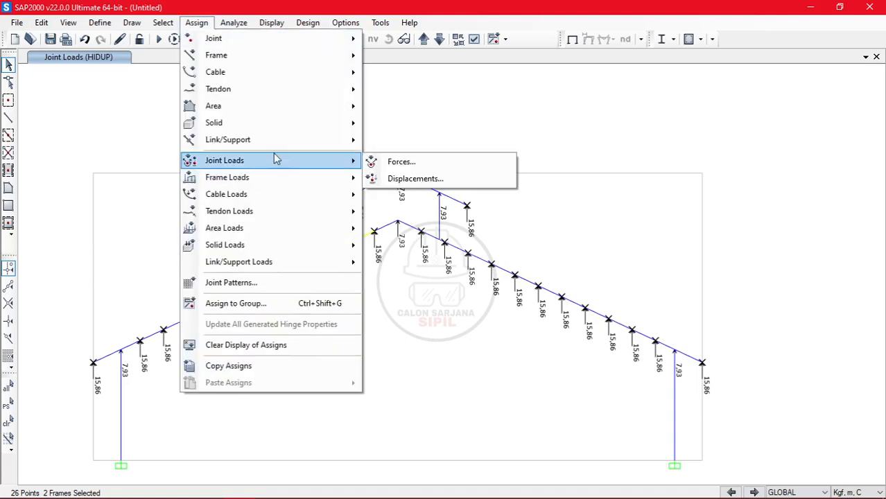
click(400, 163)
click(483, 219)
key(alt+Tab)
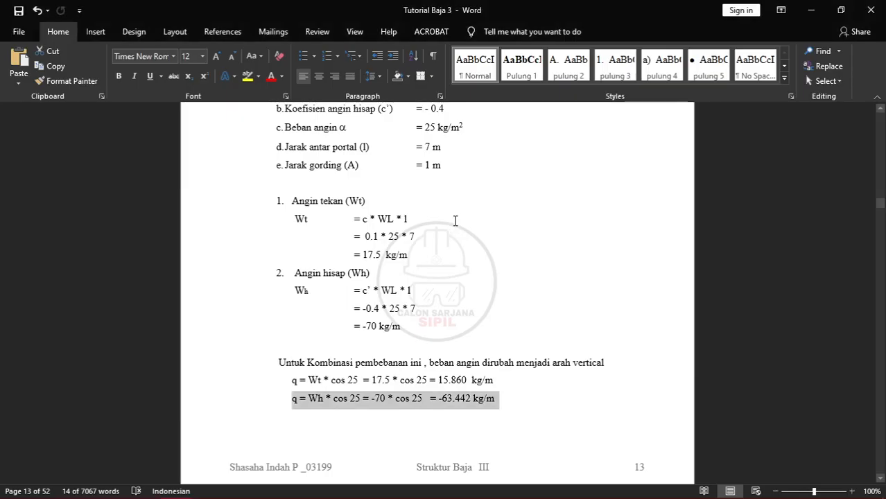
key(alt+Tab)
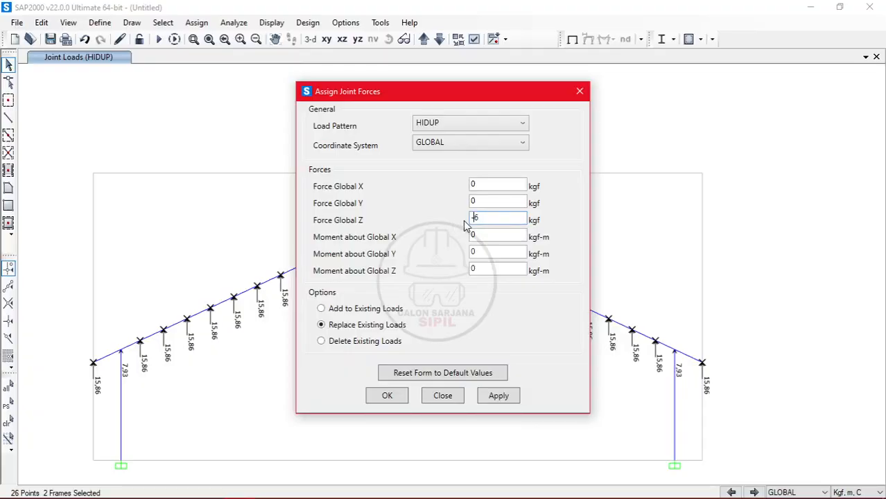
text(-63,442)
click(383, 400)
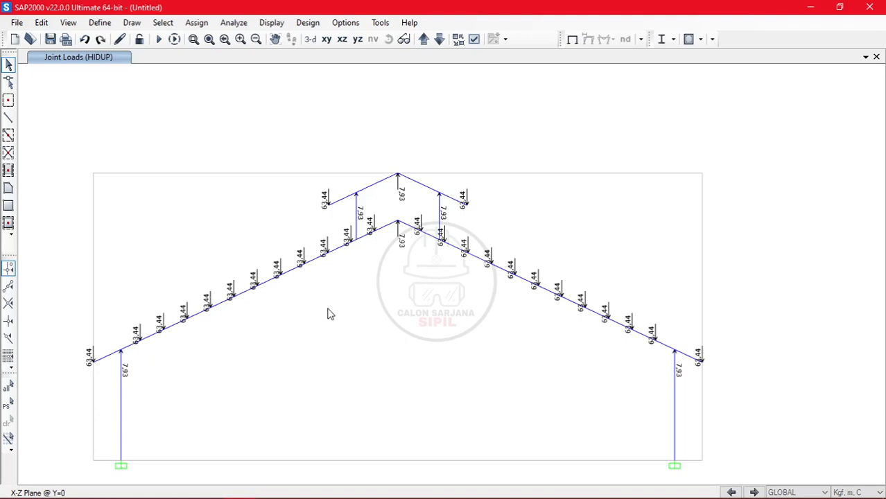
key(ctrl+z)
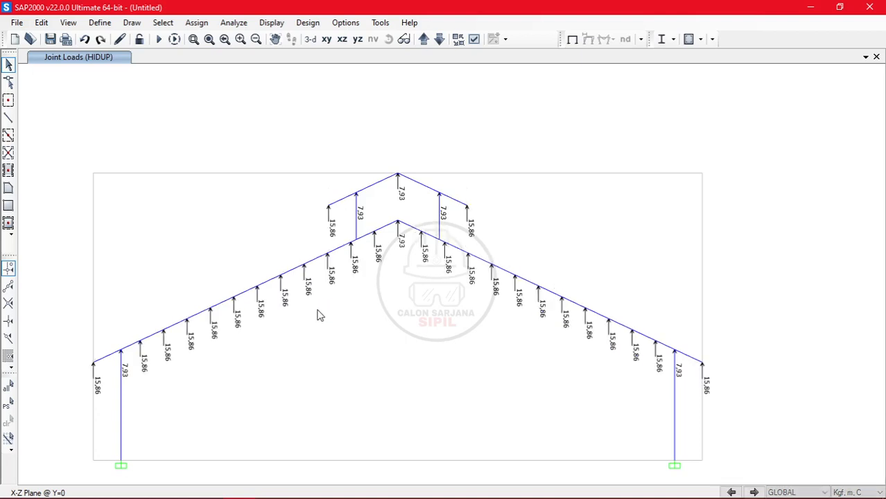
- Reselect the left eave end joint and the left main rafter's purlin joints, excluding the column-top and post-base joints
click(94, 362)
click(140, 341)
click(163, 330)
click(187, 319)
click(210, 308)
click(234, 296)
click(257, 286)
click(280, 276)
click(304, 264)
click(328, 253)
click(356, 240)
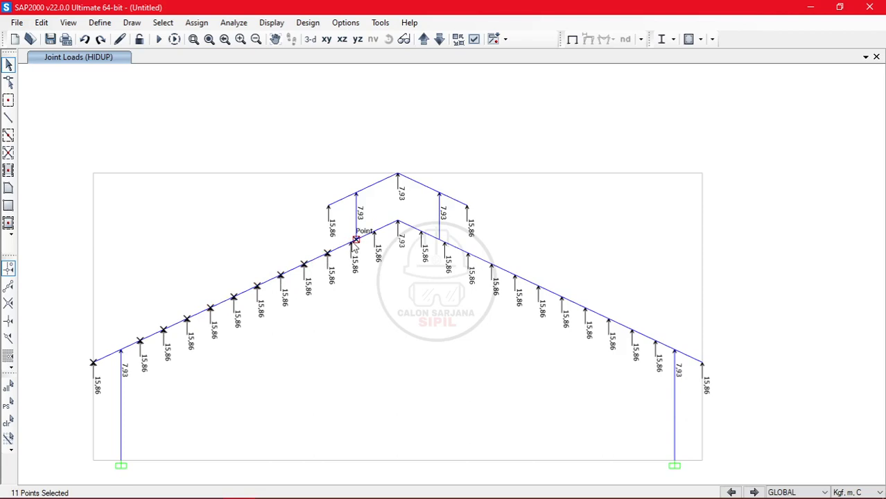
click(358, 240)
click(352, 243)
click(375, 232)
- Extend the selection with the right main rafter's purlin joints, the right eave end joint and both upper roof end joints
click(422, 231)
click(445, 243)
click(468, 254)
click(492, 266)
click(516, 277)
click(538, 286)
click(562, 298)
click(586, 310)
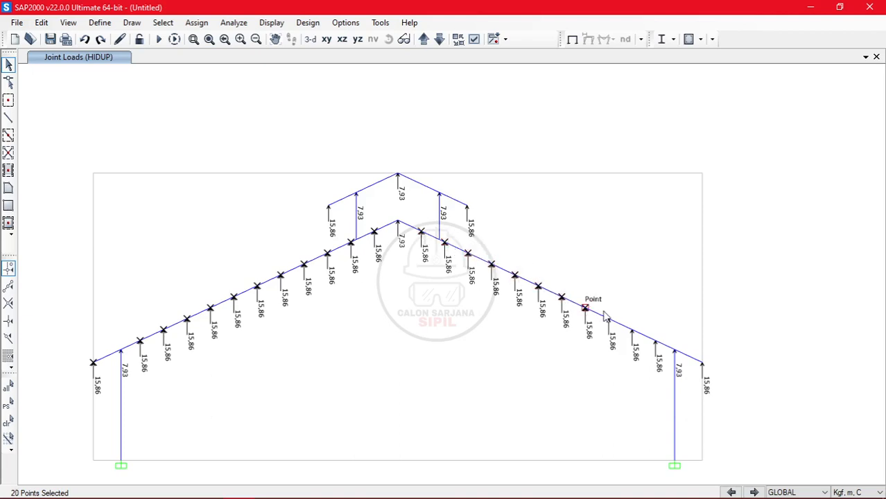
click(609, 321)
click(632, 333)
click(655, 342)
click(702, 363)
click(467, 206)
click(328, 206)
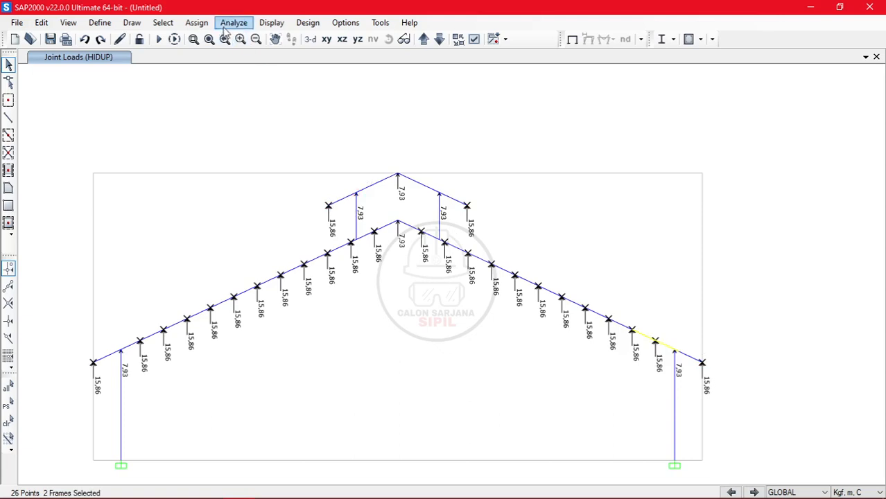
- Assign the report's wind suction of -63,44 kgf in Global Z under ANGIN to the selected joints, adding to existing loads
click(196, 22)
mouse_move(298, 161)
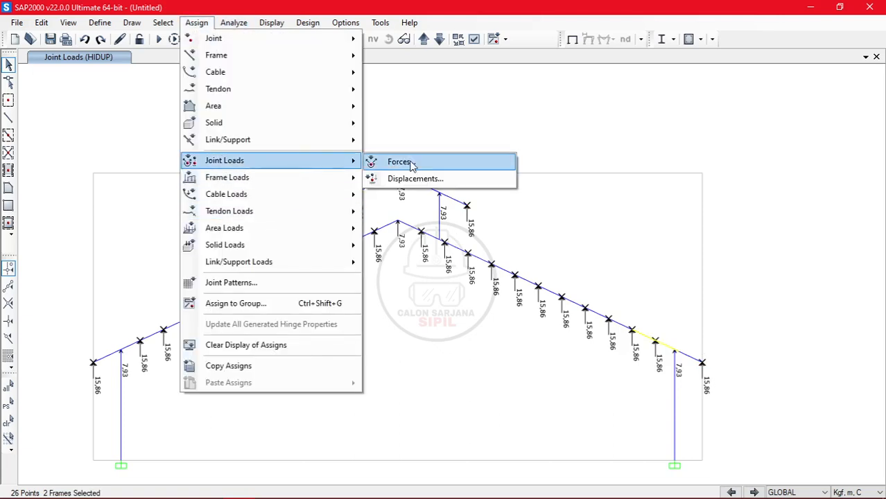
click(406, 162)
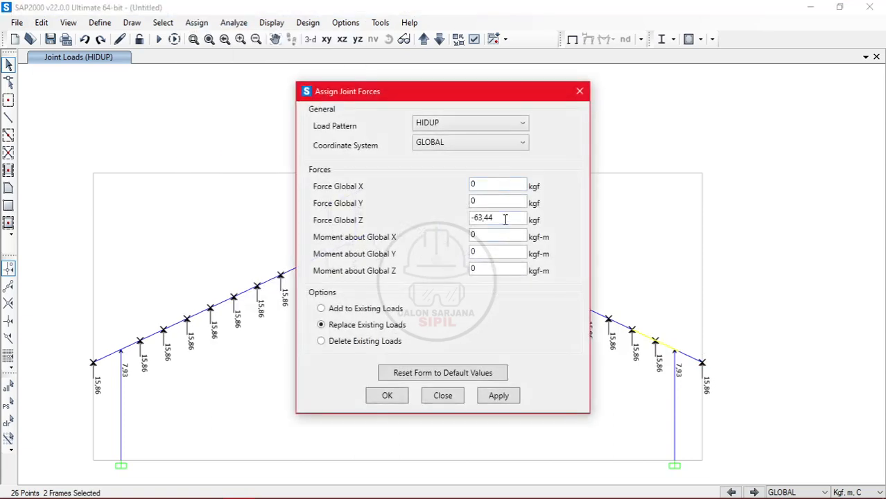
click(360, 312)
click(445, 123)
click(453, 141)
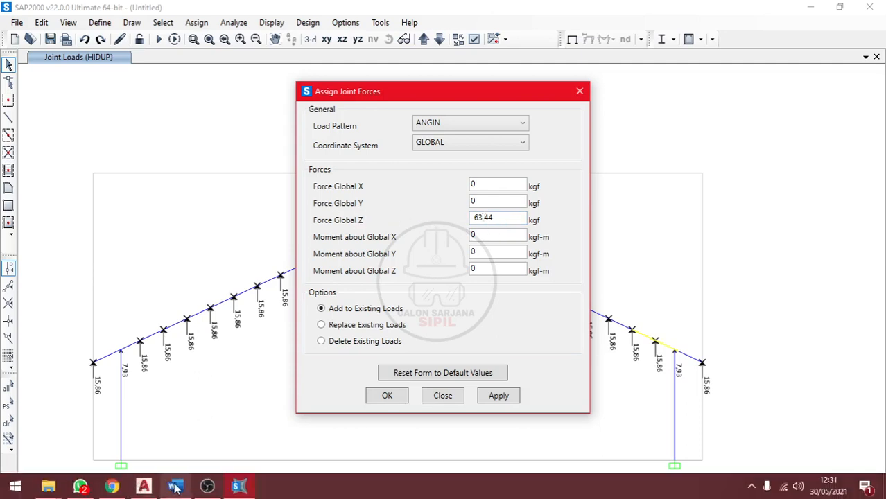
click(175, 486)
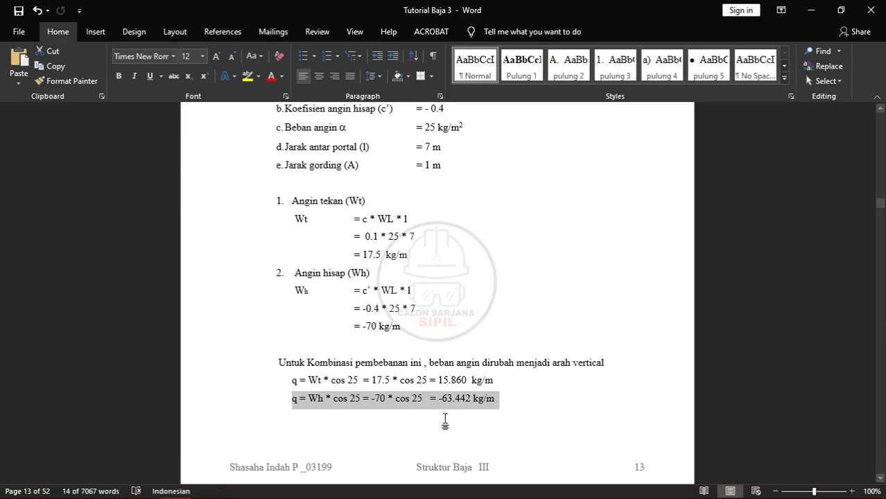
click(812, 10)
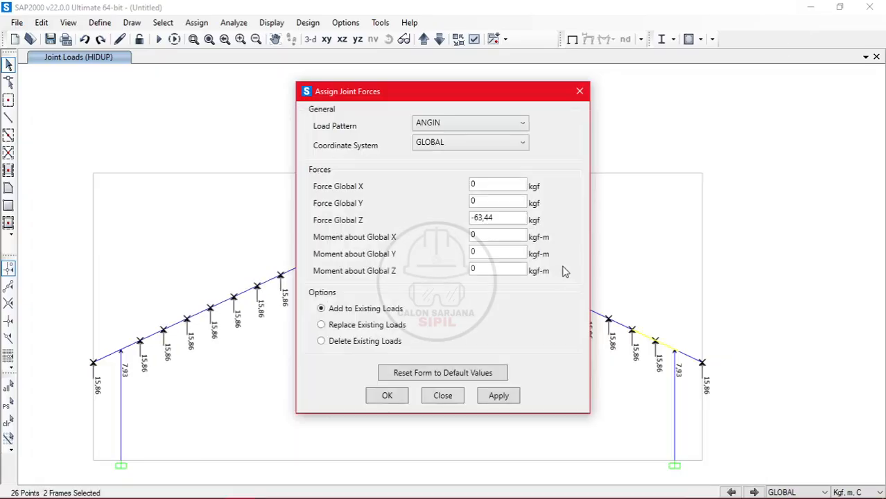
click(389, 399)
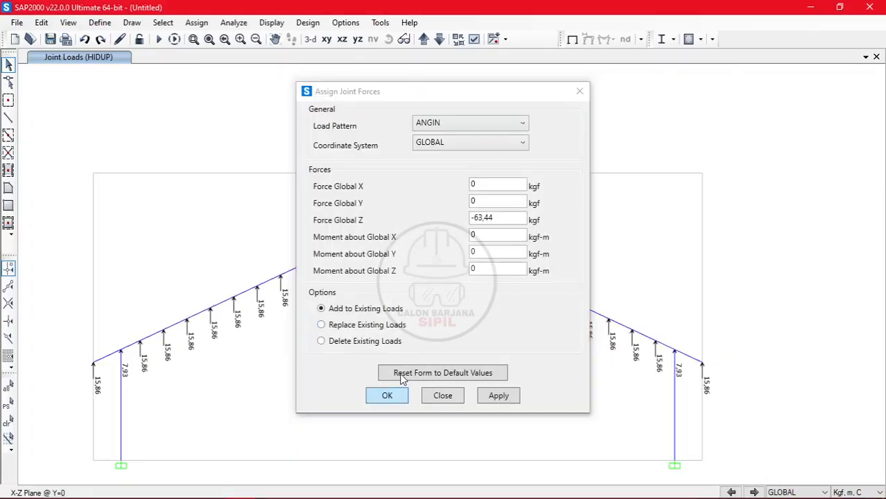
- Add an ANGIN joint force of -63,44/2 kgf in Global Z to the column-top, post-top, main ridge and upper ridge joints
click(121, 351)
click(356, 193)
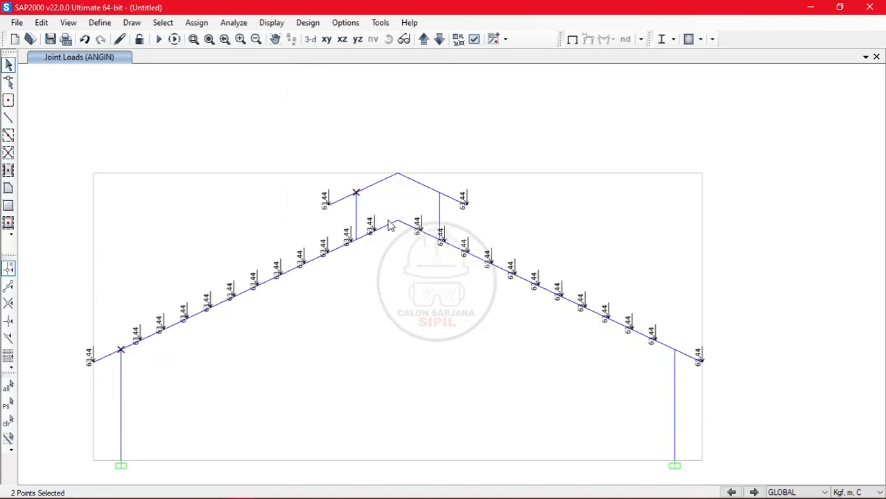
click(398, 173)
click(398, 221)
click(439, 193)
click(679, 355)
click(196, 22)
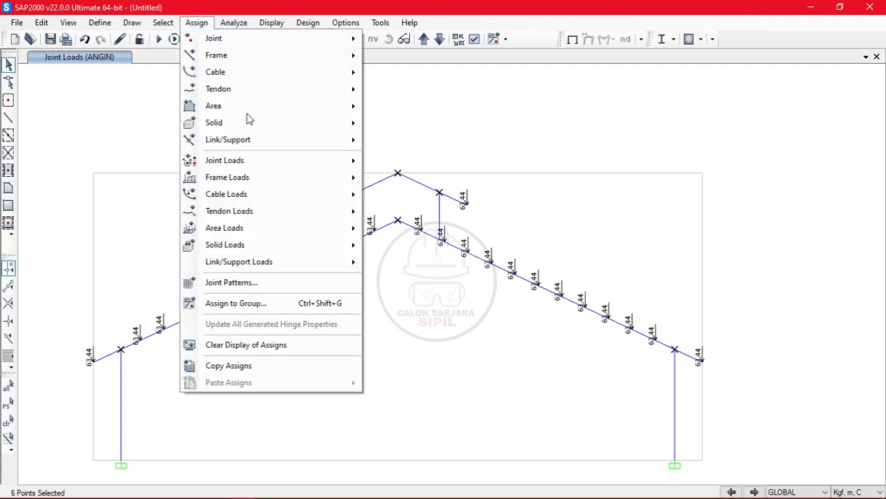
mouse_move(292, 171)
click(399, 161)
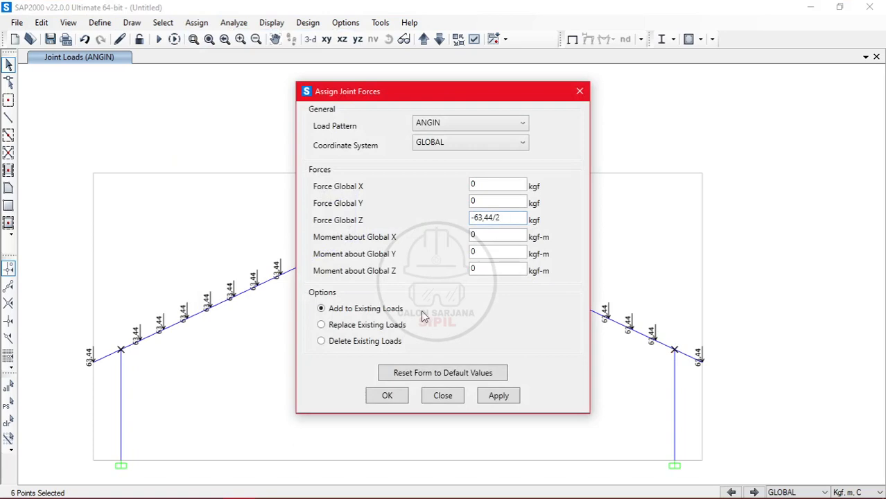
click(387, 396)
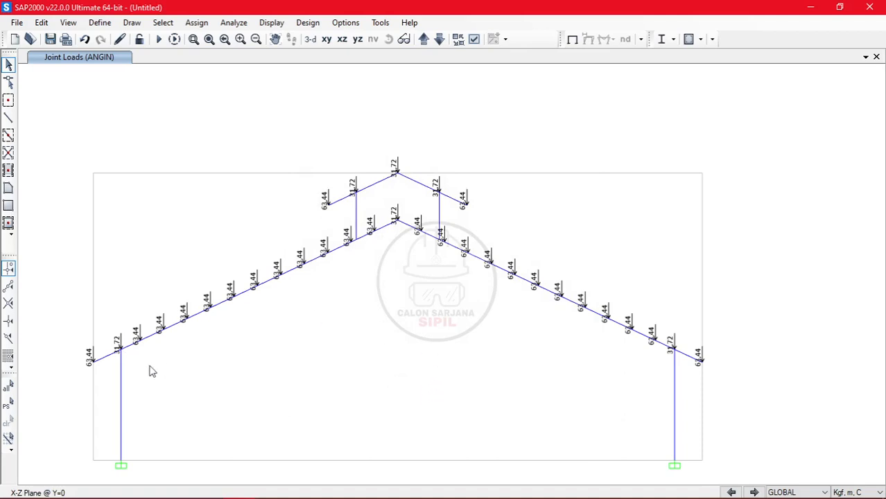
- Select the left eave end joint and every purlin joint on the left main rafter, without the column-top and post-base joints
click(91, 365)
click(139, 342)
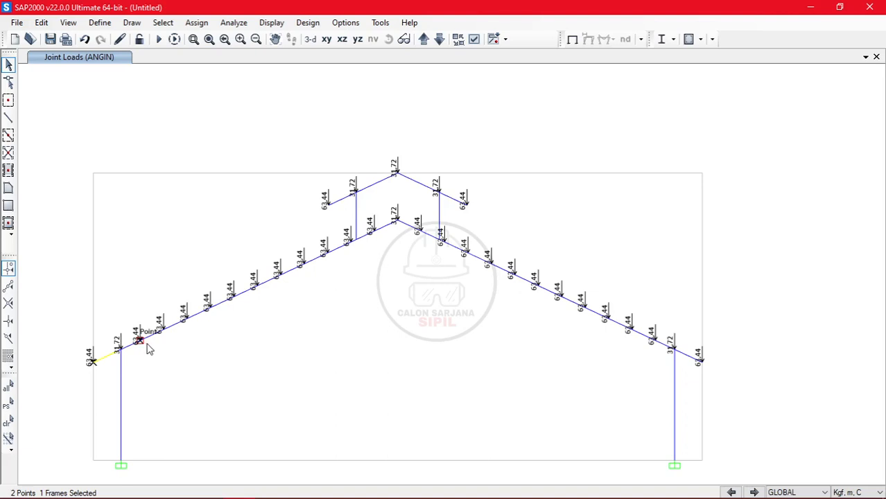
click(161, 329)
click(185, 318)
click(208, 307)
click(231, 296)
click(255, 286)
click(279, 274)
click(302, 264)
click(325, 253)
click(349, 242)
click(355, 242)
click(350, 242)
click(374, 231)
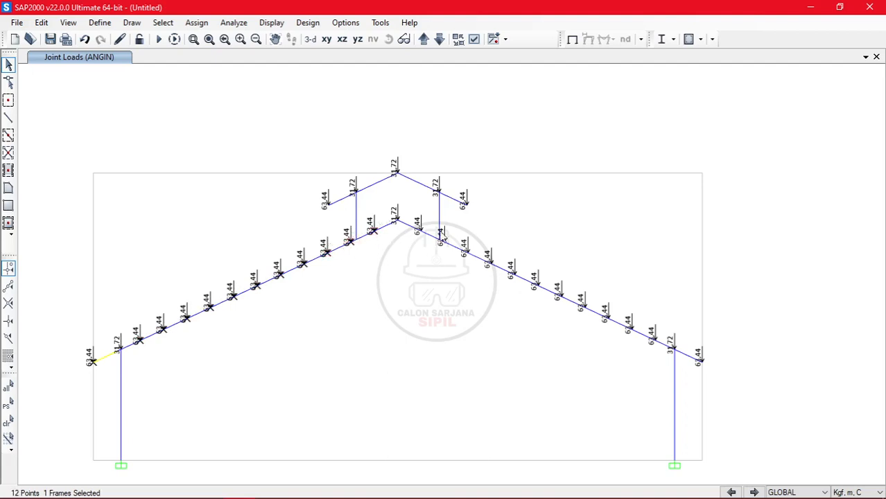
- Add the purlin joints on the right main rafter, the right eave end joint and the upper roof's end joints to the selection
click(419, 231)
click(445, 244)
click(466, 253)
click(490, 263)
click(513, 276)
click(537, 286)
click(559, 297)
click(583, 308)
click(607, 319)
click(630, 329)
click(653, 340)
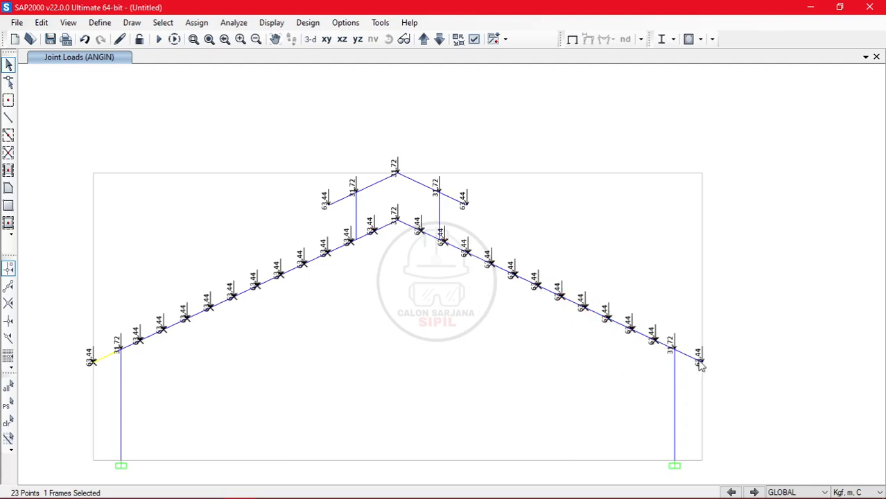
click(700, 363)
click(463, 204)
click(328, 204)
- Add the report's wind pressure of 15,86 kgf in Global Z to the selected joints' existing ANGIN loads
click(197, 22)
mouse_move(320, 163)
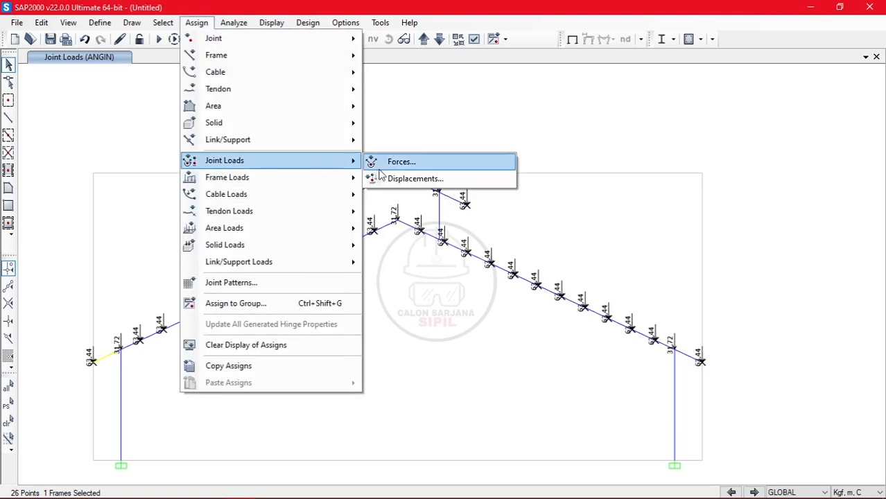
click(377, 169)
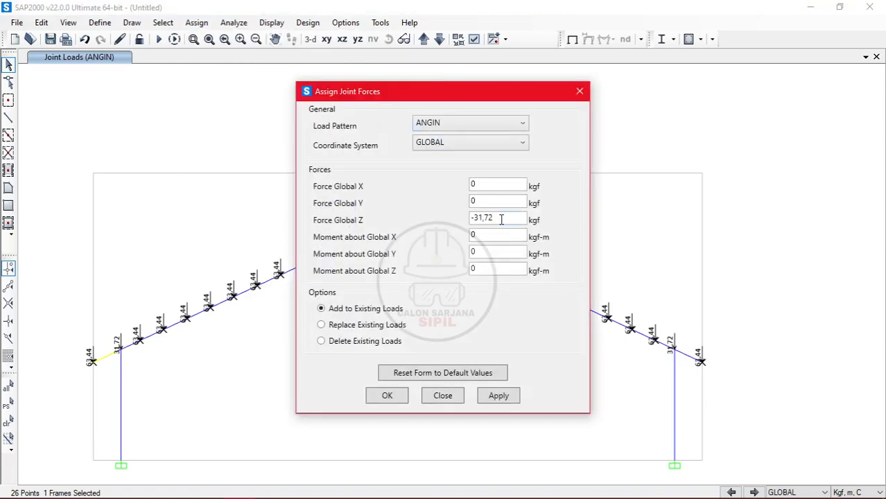
drag(501, 218, 388, 223)
key(alt+Tab)
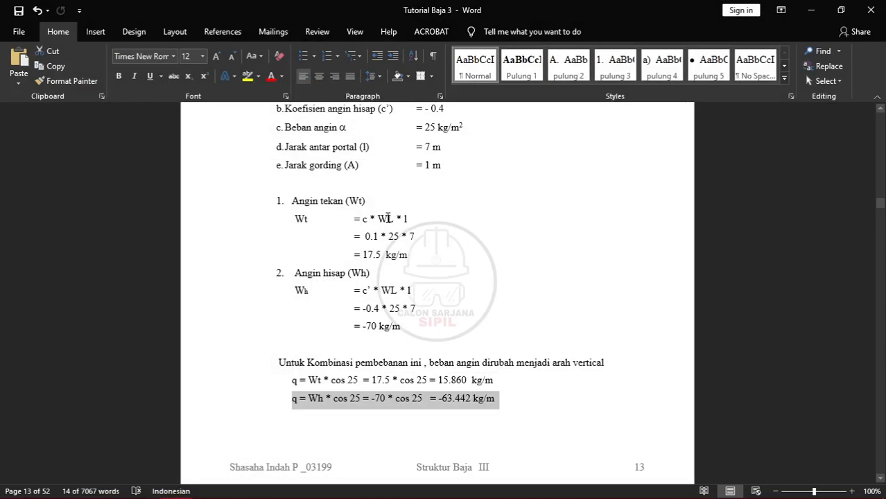
key(alt+Tab)
text(1)
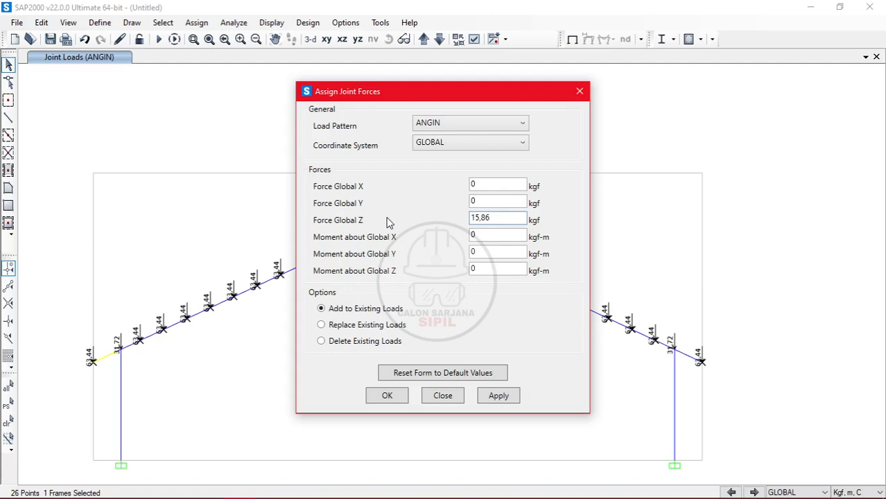
click(389, 398)
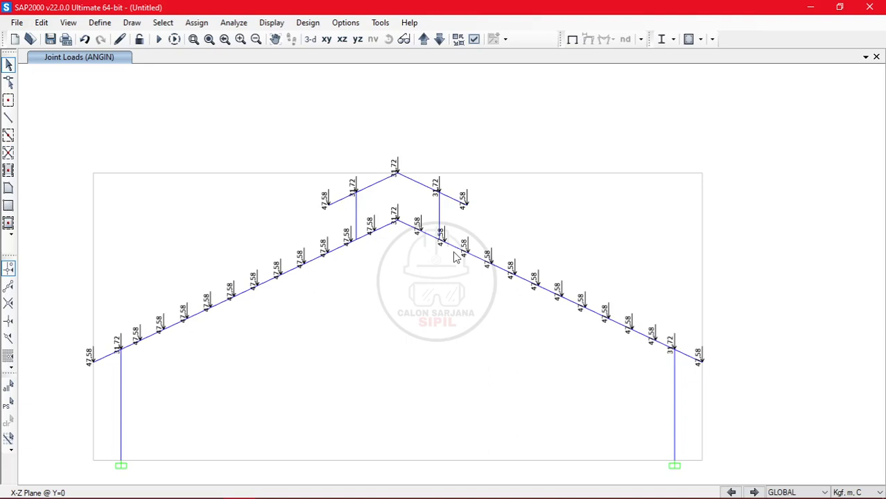
- Select both column-top joints, the main ridge joint, the upper ridge joint and both post-top joints
click(121, 350)
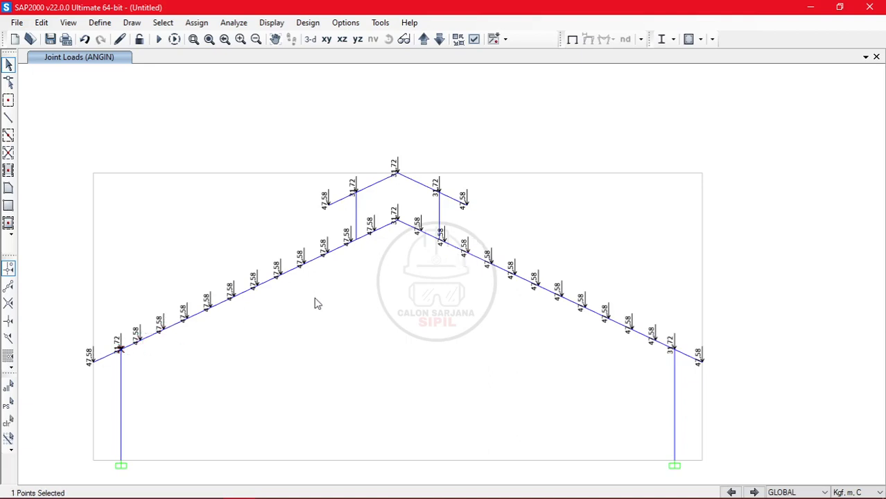
click(121, 352)
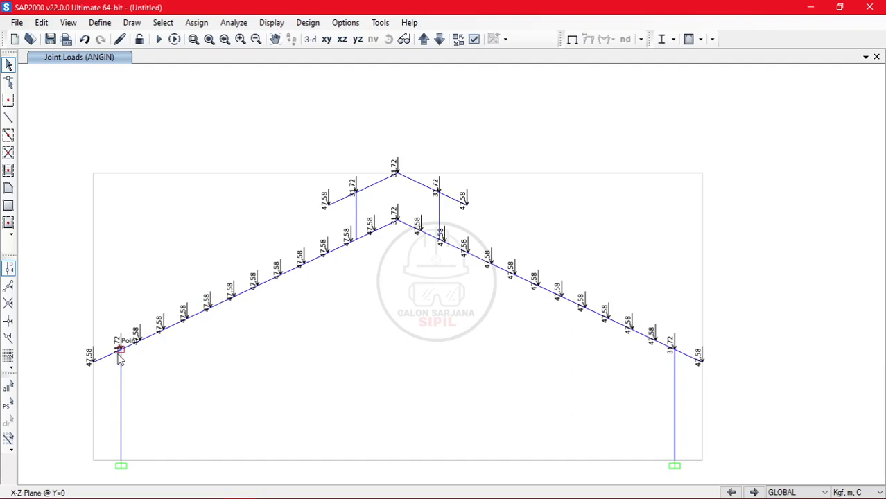
click(121, 351)
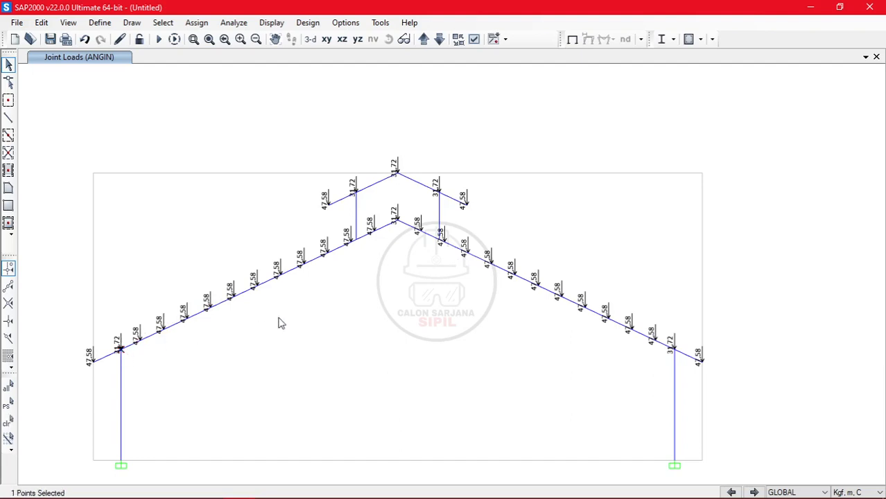
click(396, 220)
click(356, 191)
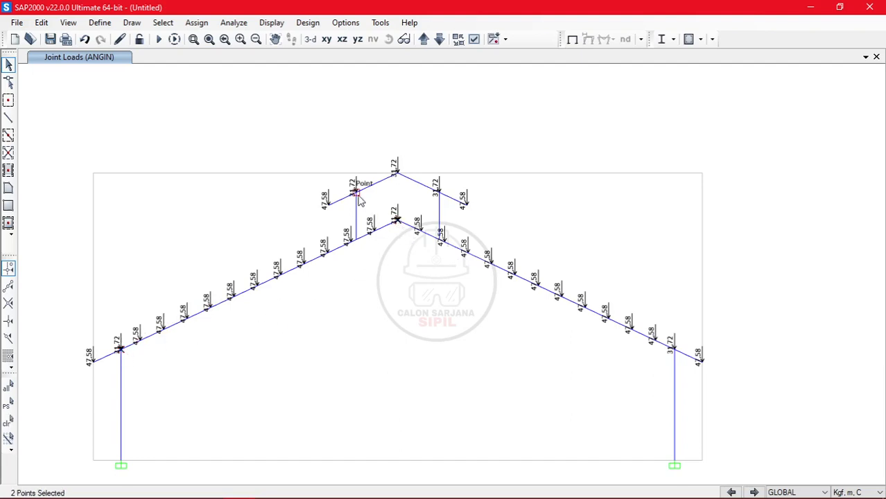
click(396, 172)
click(439, 192)
click(674, 349)
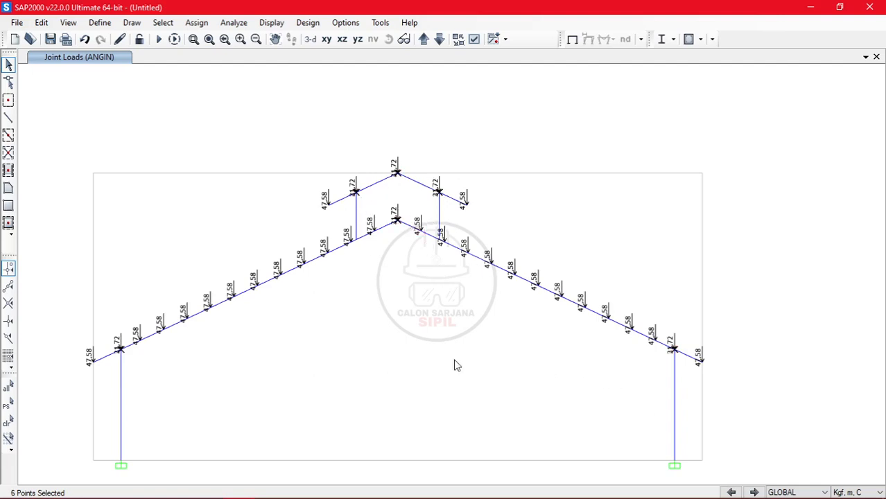
- Add half the wind pressure, 7,93 kgf in Global Z, to the selected joints' existing ANGIN loads and check the Word report's wind calculation
click(196, 22)
mouse_move(321, 162)
click(397, 161)
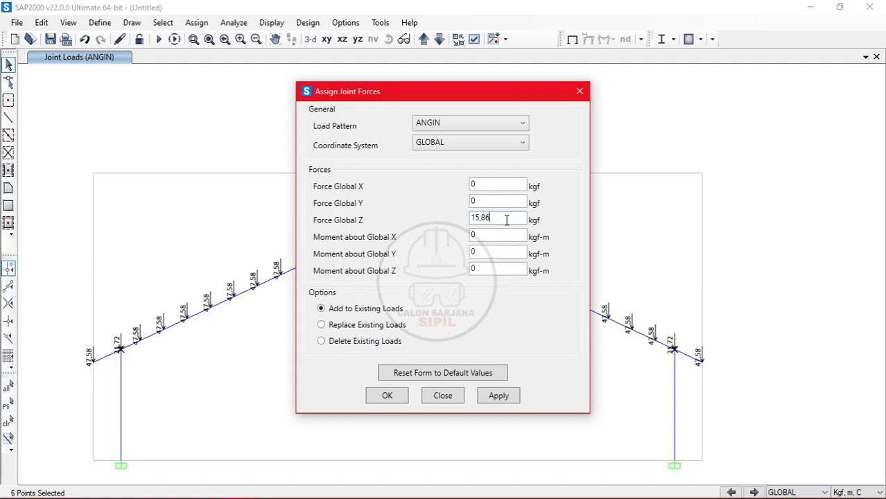
key(Tab)
click(390, 396)
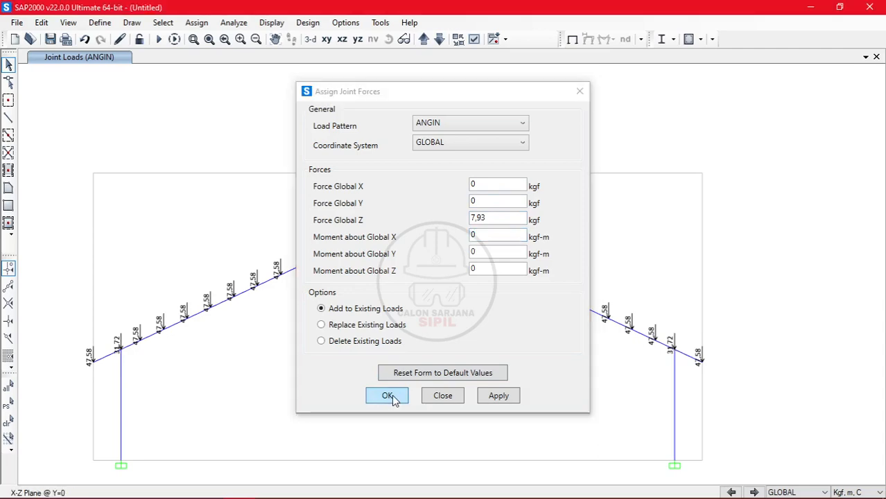
key(alt+Tab)
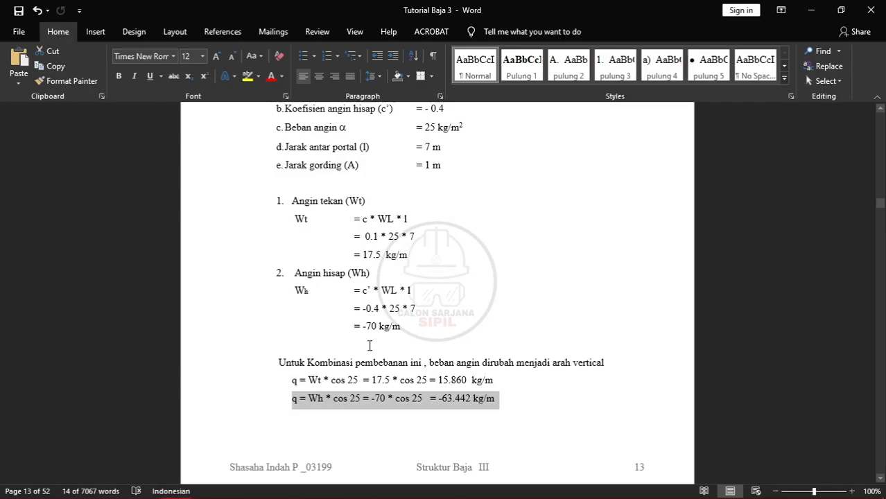
key(alt+Tab)
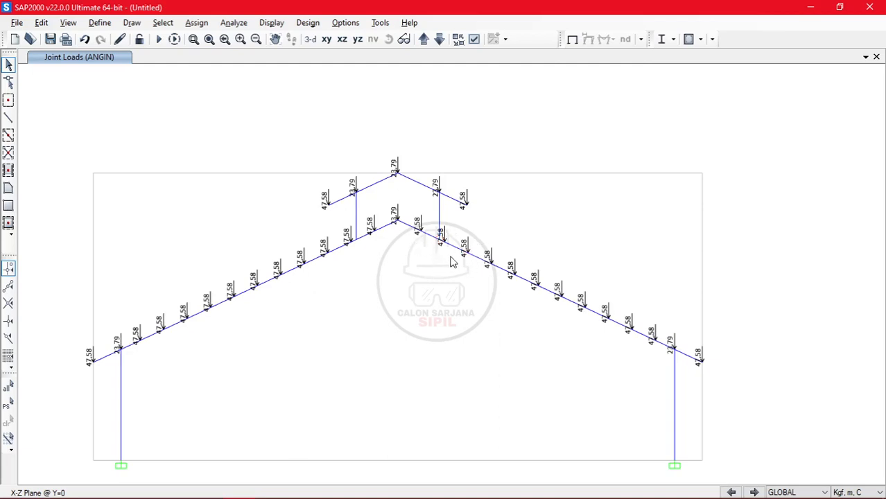
click(93, 361)
click(120, 350)
click(139, 340)
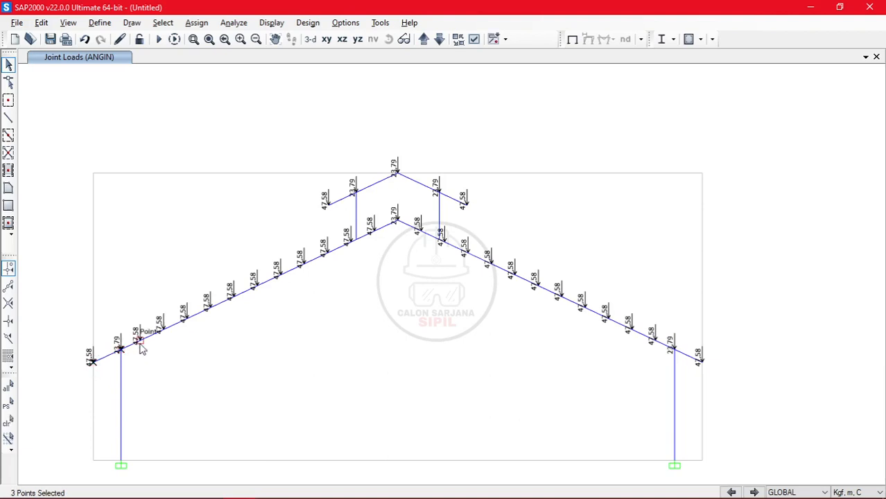
click(163, 330)
click(185, 318)
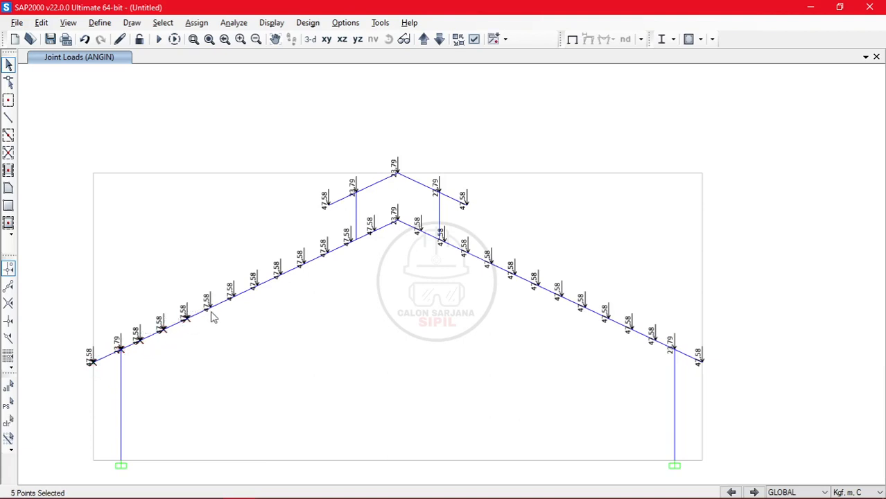
click(209, 307)
click(232, 296)
click(256, 285)
click(279, 274)
click(302, 263)
click(326, 251)
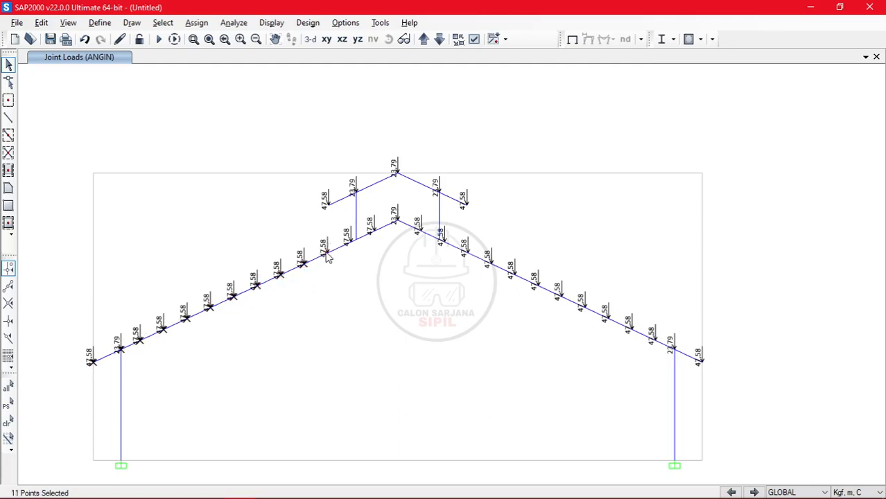
drag(52, 126, 867, 440)
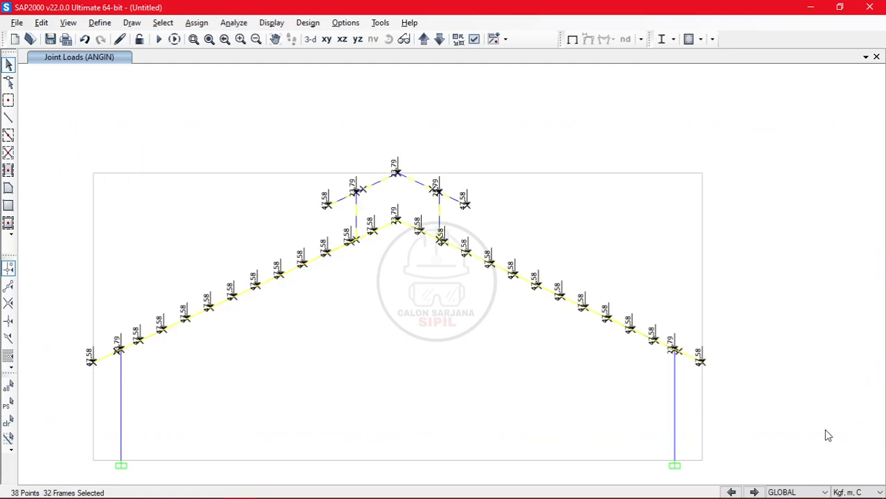
click(199, 22)
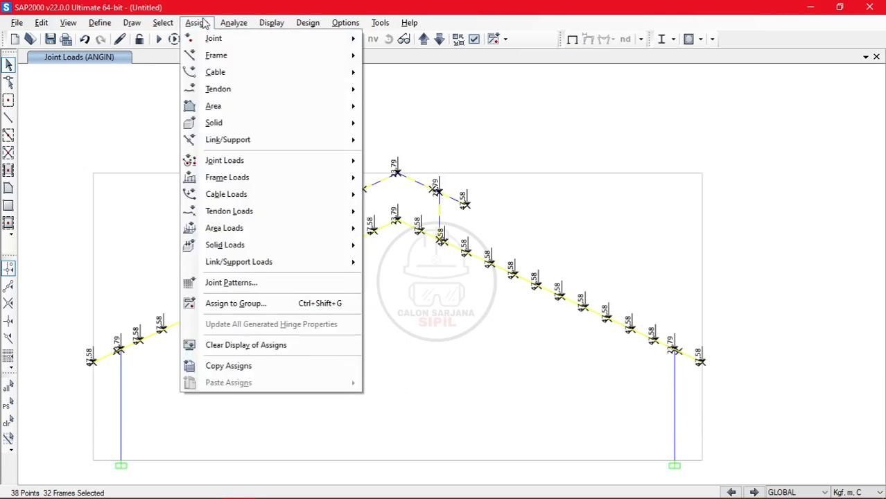
click(202, 19)
key(ctrl+q)
drag(307, 173, 376, 211)
key(ctrl+q)
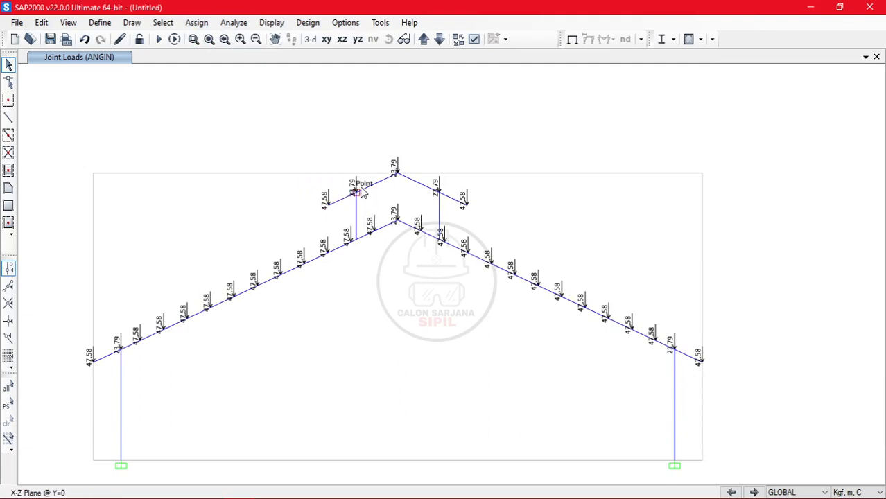
- Select the upper roof's two end joints, both post-top joints and its ridge joint
click(328, 204)
click(355, 192)
click(394, 177)
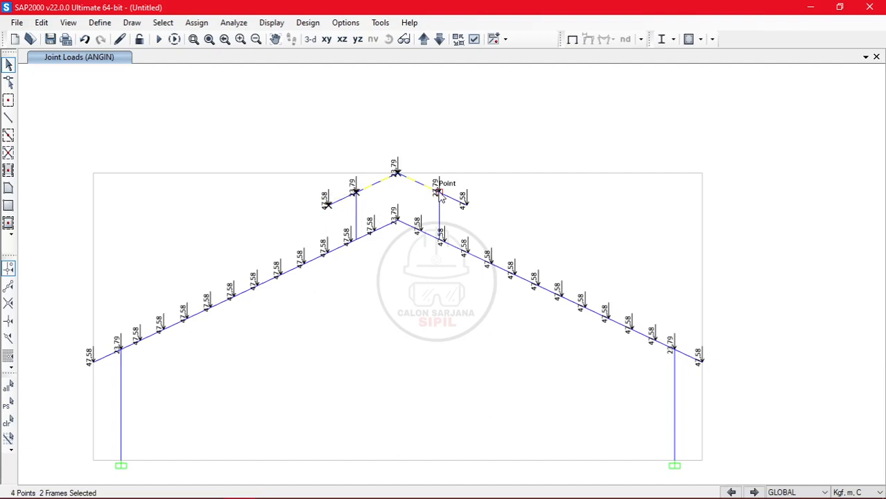
click(464, 205)
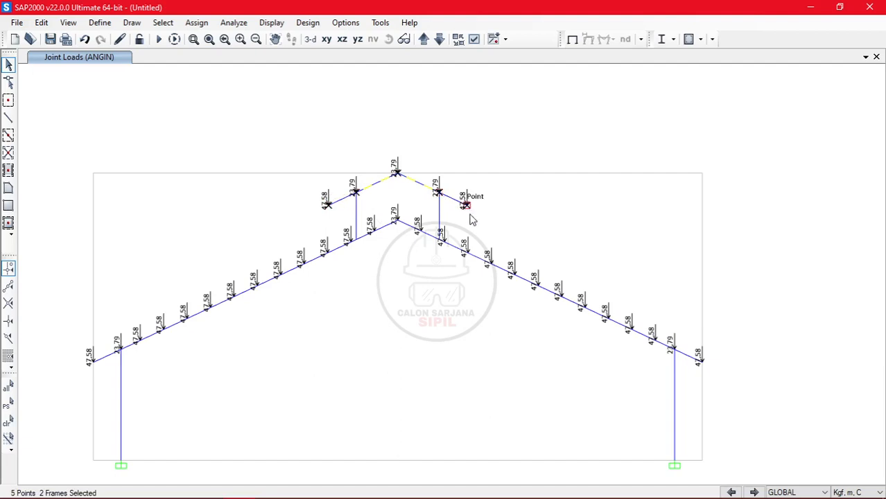
- Add the left eave end, left column-top, left main rafter purlin and main ridge joints to the selection, leaving out the post-base joint
click(91, 361)
click(120, 349)
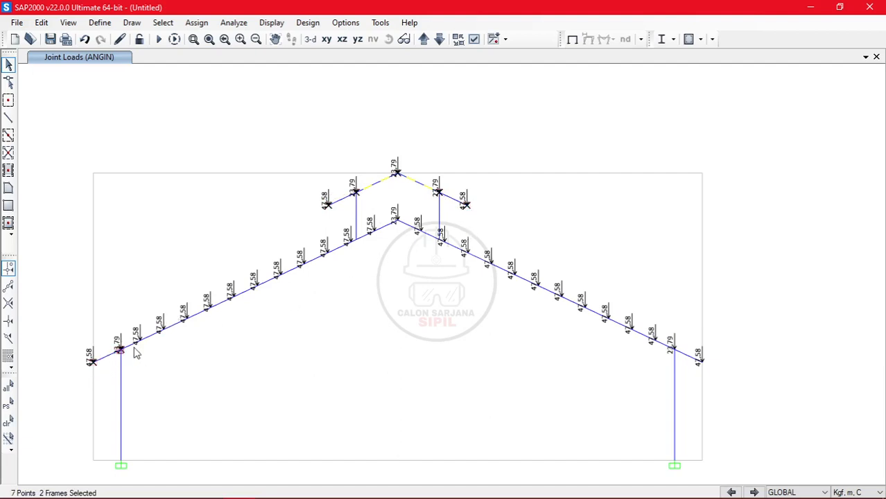
click(139, 341)
click(162, 329)
click(186, 317)
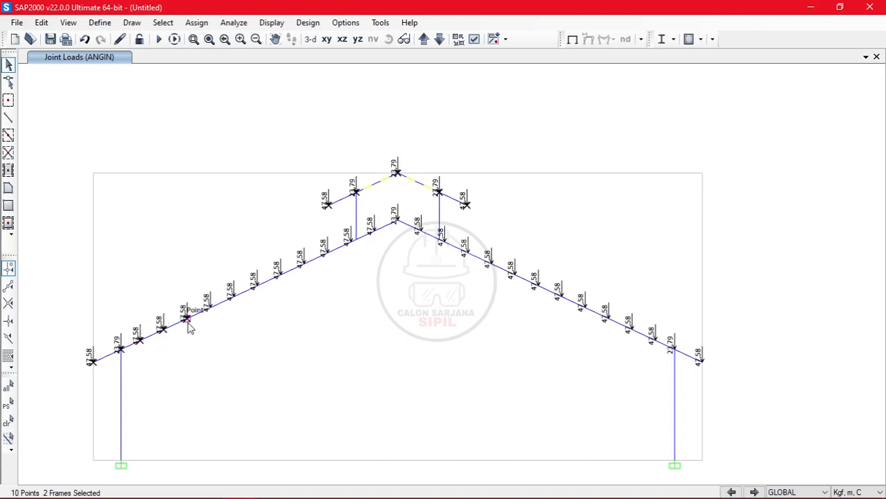
click(215, 311)
click(233, 295)
click(255, 285)
click(279, 274)
click(303, 264)
click(326, 254)
click(349, 242)
click(373, 231)
click(396, 220)
- Add the right main rafter's purlin joints, the right column-top and the right eave end to the selection, leaving out the post-base joint
click(419, 231)
click(442, 240)
click(442, 242)
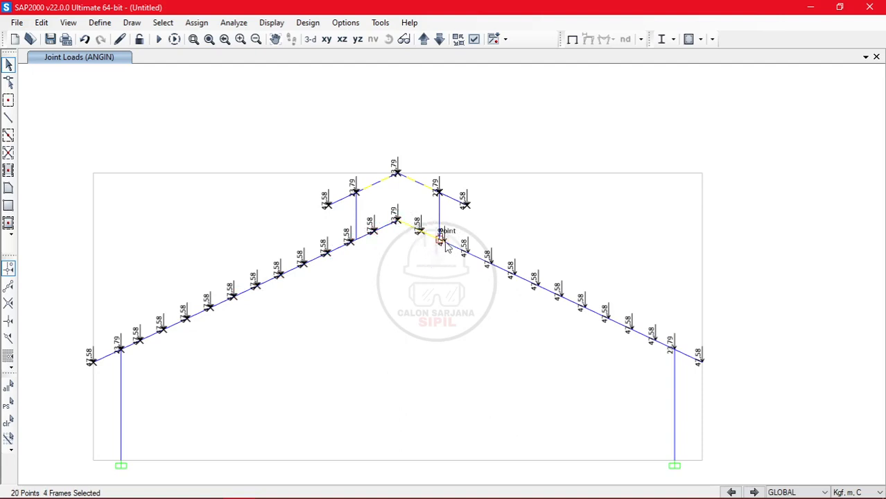
click(447, 245)
click(448, 246)
click(450, 248)
click(449, 243)
click(471, 254)
click(491, 265)
click(513, 275)
click(536, 285)
click(560, 297)
click(583, 307)
click(606, 319)
click(632, 330)
click(654, 340)
click(674, 349)
click(701, 365)
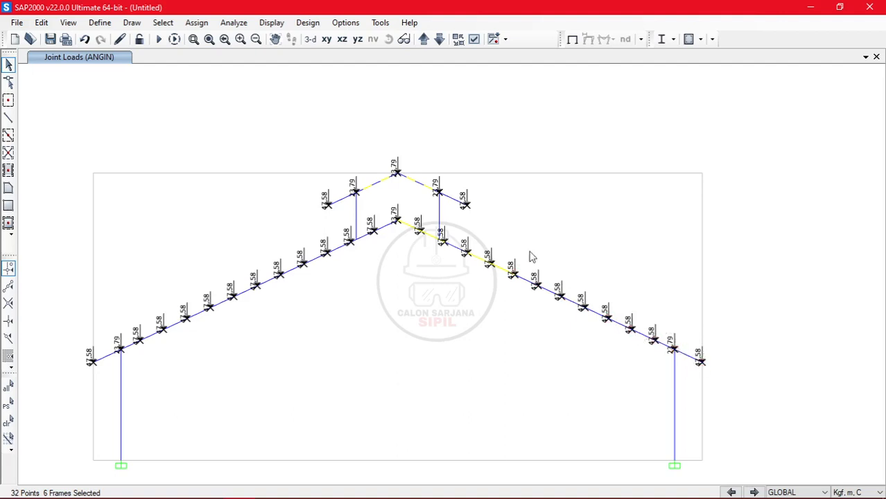
- Assign a HIDUP joint force of -100 kgf in Global Z to the selected joints, replacing their existing loads
click(197, 23)
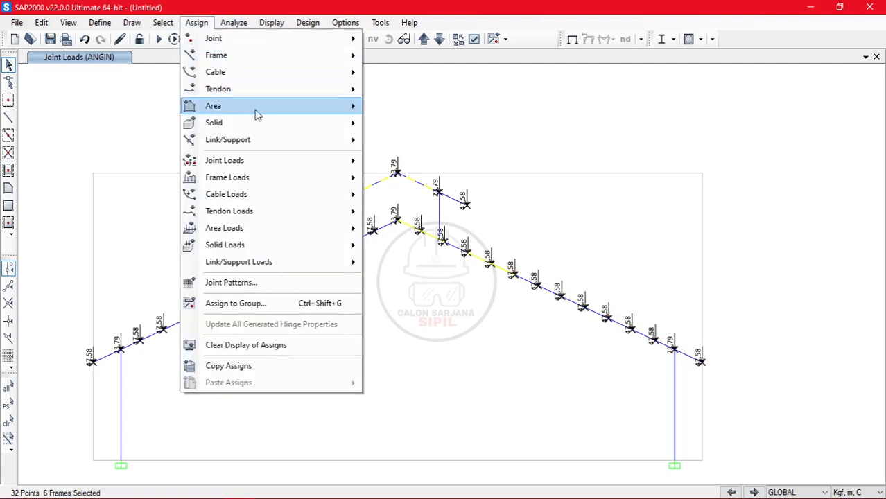
mouse_move(305, 165)
click(389, 162)
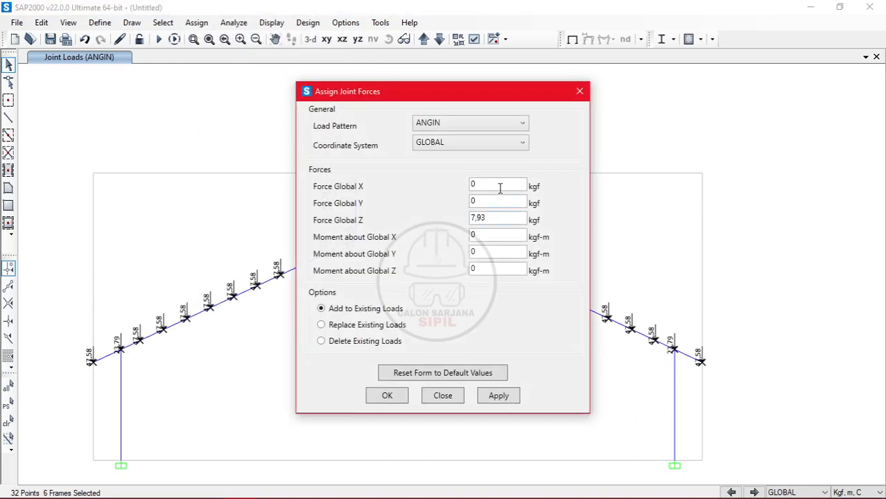
click(484, 124)
click(452, 150)
click(360, 326)
drag(502, 218, 458, 224)
text(100)
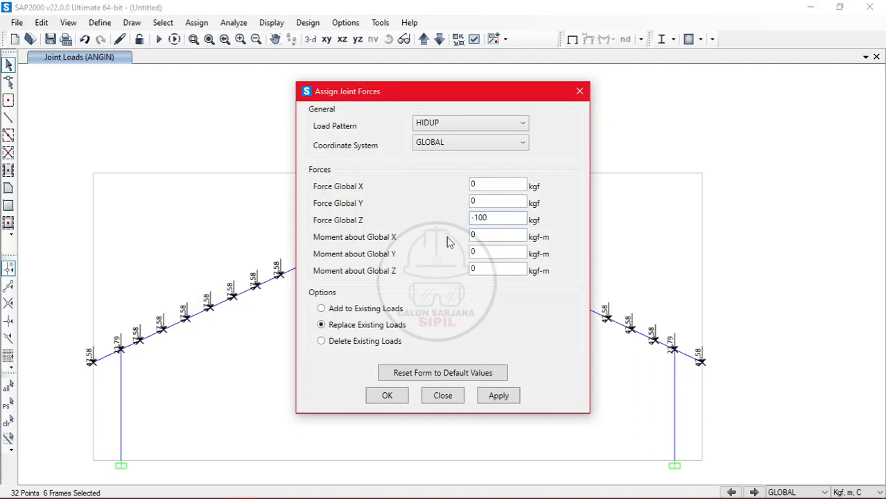
click(389, 399)
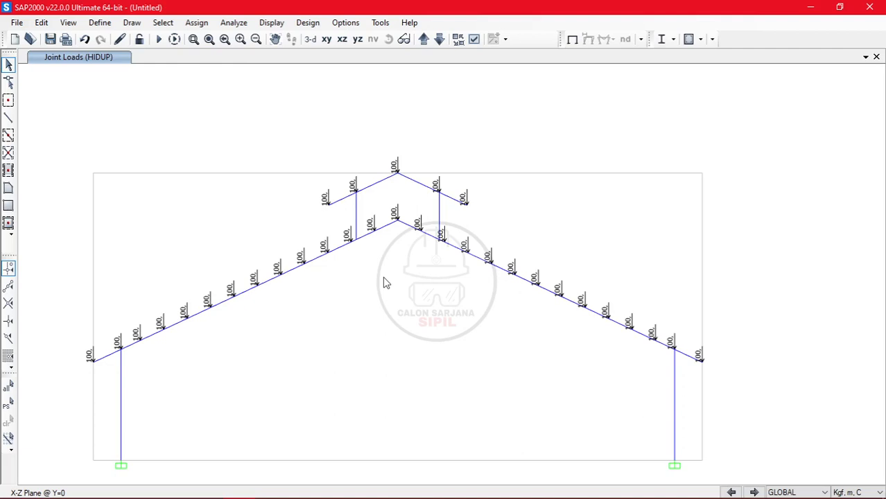
- Start saving the model and create a folder named TUTORIAL SAP BAJA 3 inside the TUTORIAL folder
key(ctrl+s)
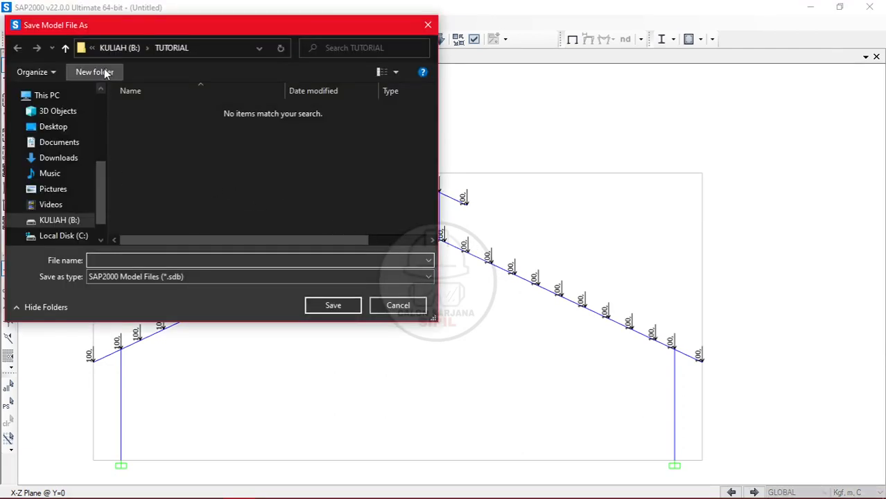
text(sa)
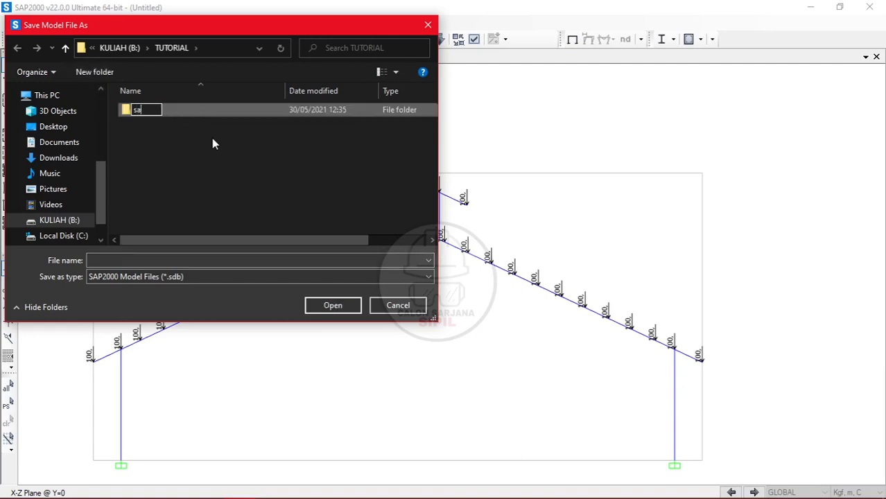
key(BackSpace)
key(BackSpace)
text(TUTORIAL SAP)
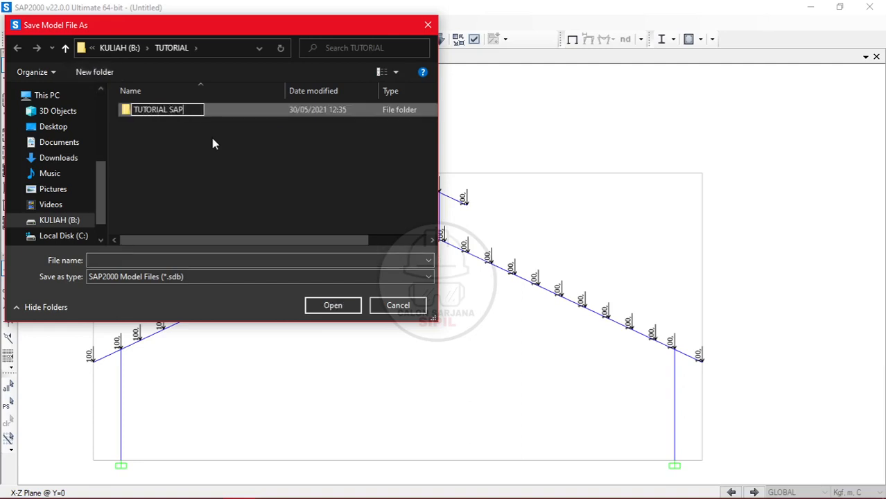
text( BAJA 3)
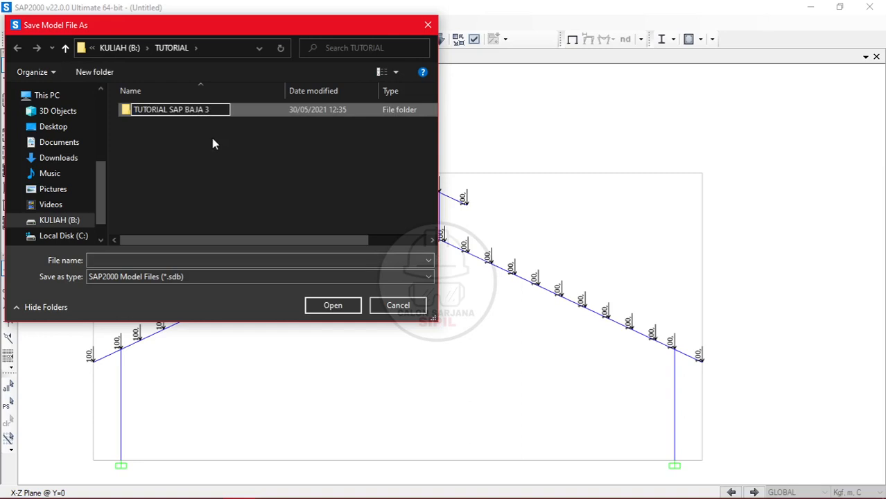
key(Return)
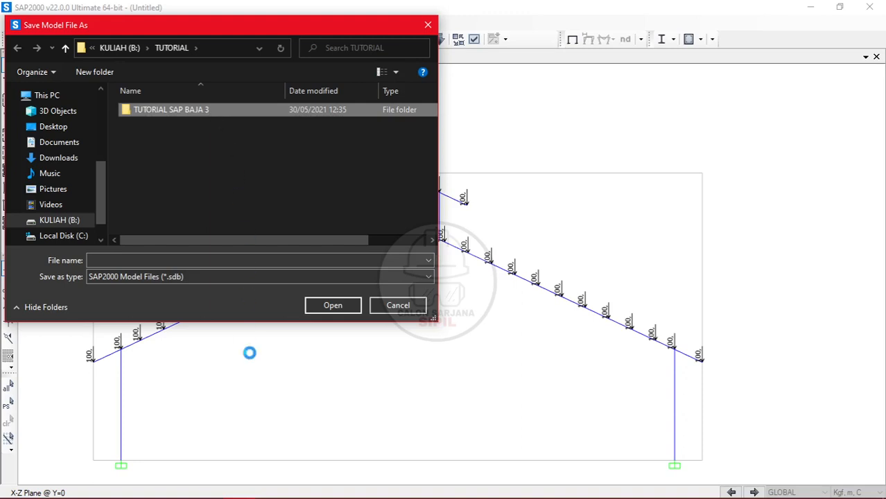
- Rename the new folder as TUTORIAL SAP BAJA 3 - ARAH ANGIN DI ABAIKAN and copy that name for reuse
right_click(203, 109)
click(262, 468)
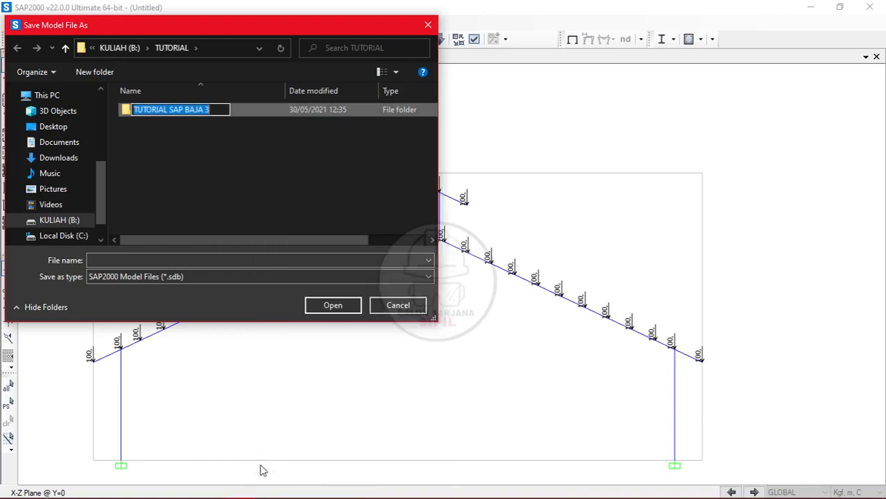
key(Right)
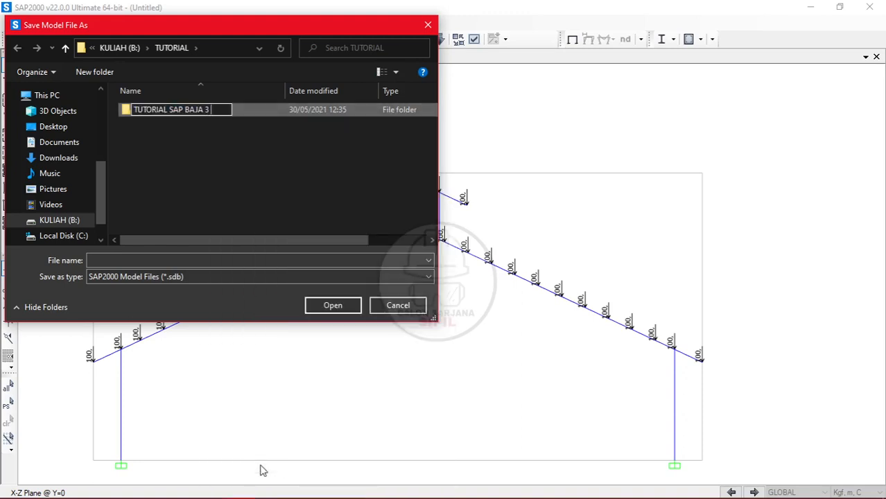
text(- ANGIN DI ABA)
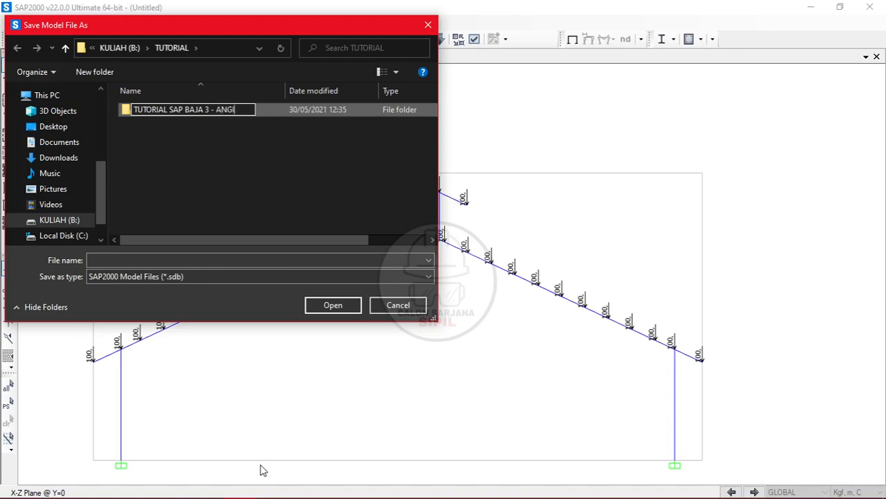
key(BackSpace)
key(BackSpace)
key(BackSpace)
key(BackSpace)
key(BackSpace)
key(BackSpace)
key(BackSpace)
key(BackSpace)
key(BackSpace)
key(BackSpace)
key(BackSpace)
key(BackSpace)
text(ARAH ANGIN DI)
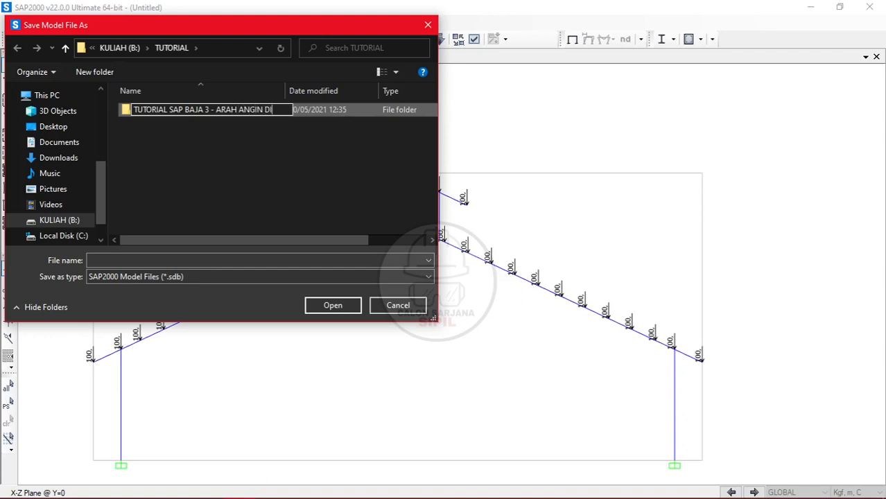
text( ABAIKAN)
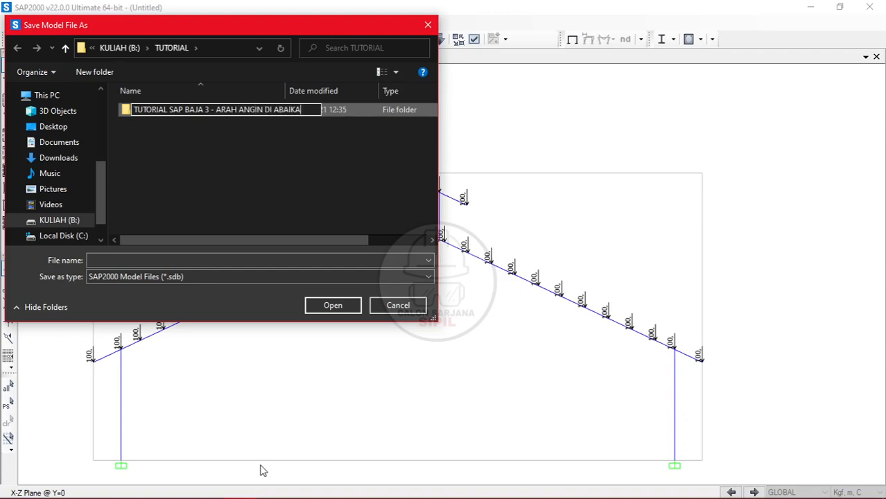
key(ctrl+a)
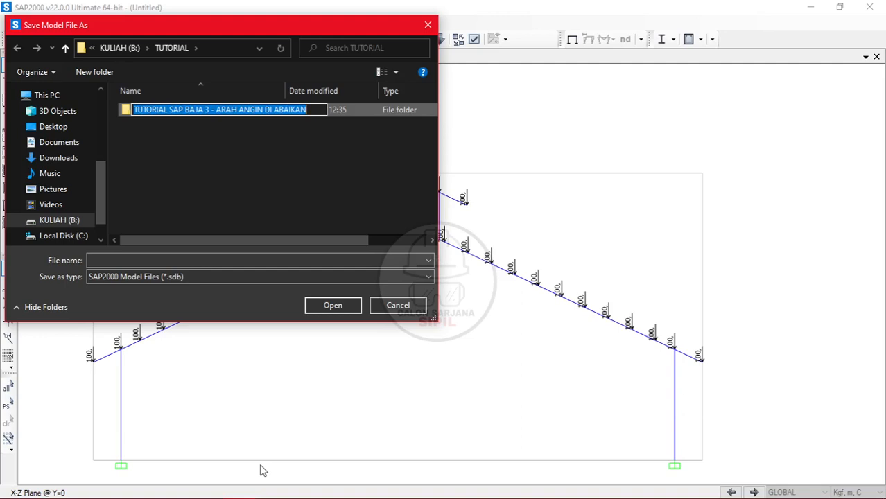
key(ctrl+c)
key(Return)
- Save the model inside the renamed folder under the file name TUTORIAL SAP BAJA 3 - ARAH ANGIN DI ABAIKAN
click(216, 261)
key(ctrl+v)
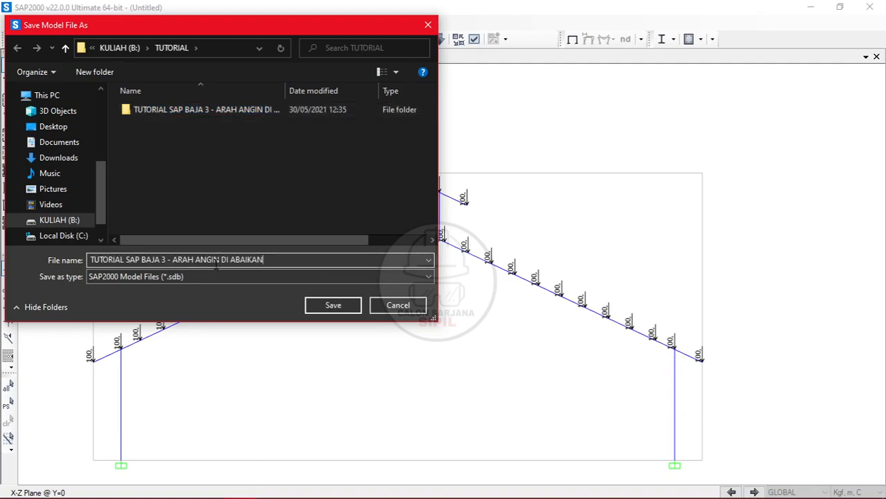
click(329, 305)
click(278, 259)
key(ctrl+v)
click(332, 305)
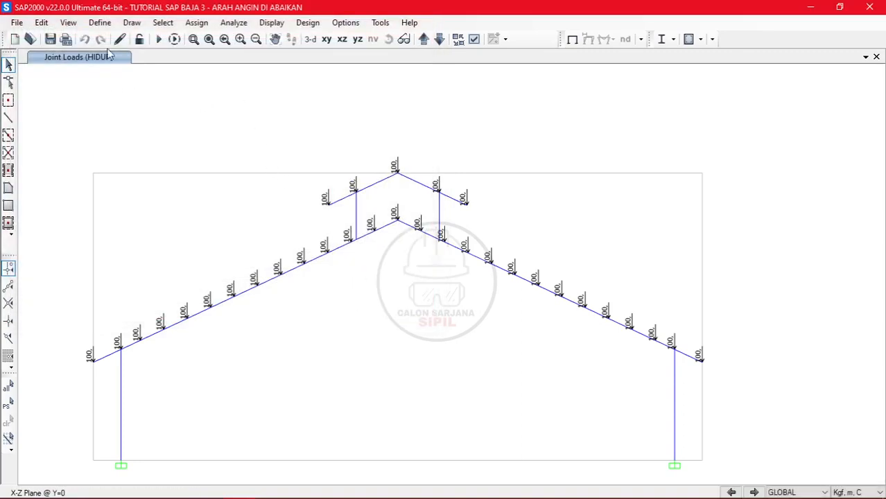
- Exclude the DEAD and MODAL load cases from the run and analyze the model with the remaining cases
click(159, 40)
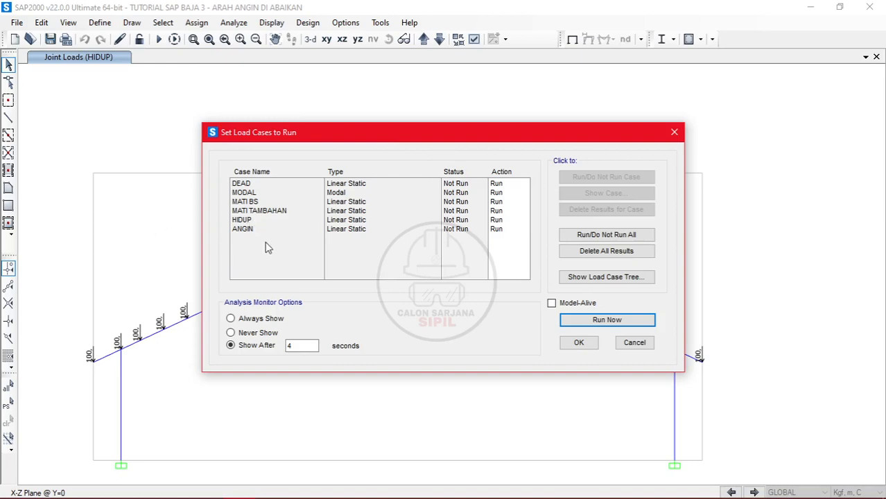
click(252, 187)
shift+click(249, 192)
click(618, 235)
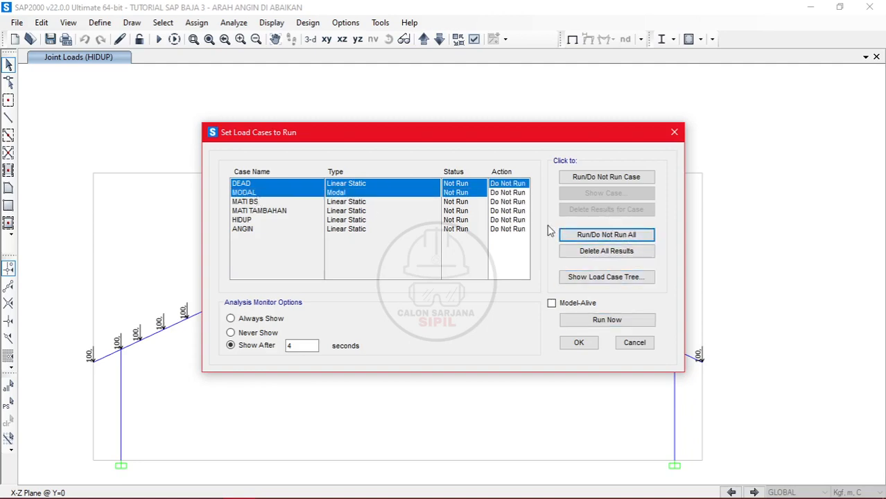
click(604, 238)
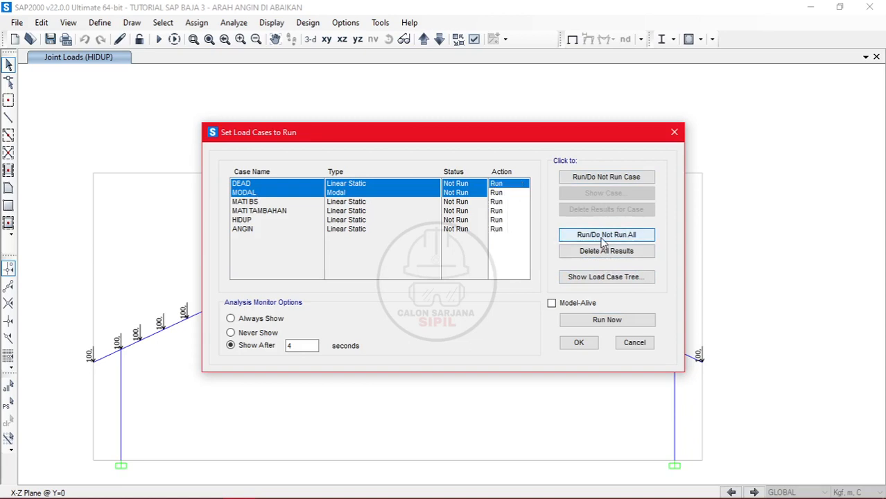
click(591, 179)
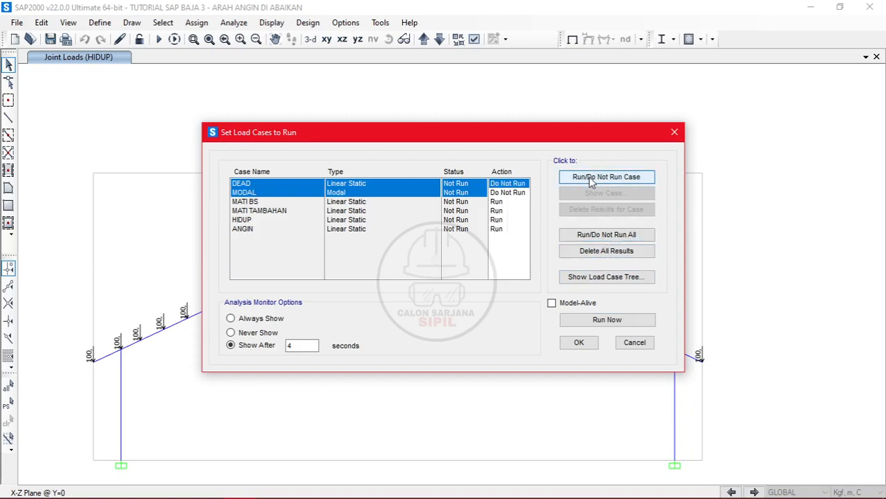
click(578, 324)
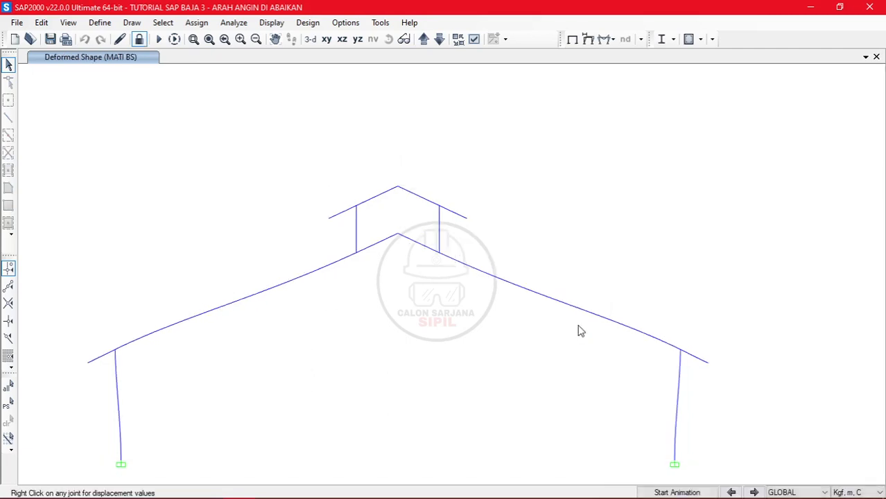
- Display the filled axial force diagram for the MATI TAMBAHAN case and examine it along the frame
click(614, 42)
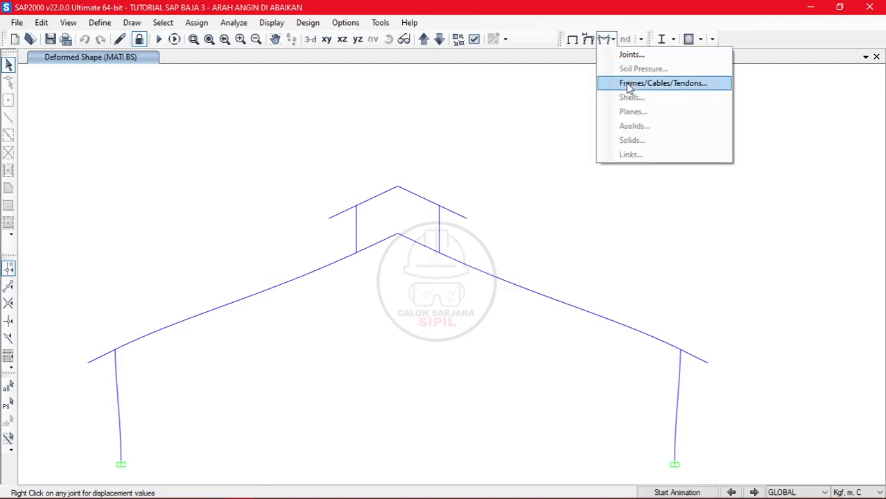
click(629, 84)
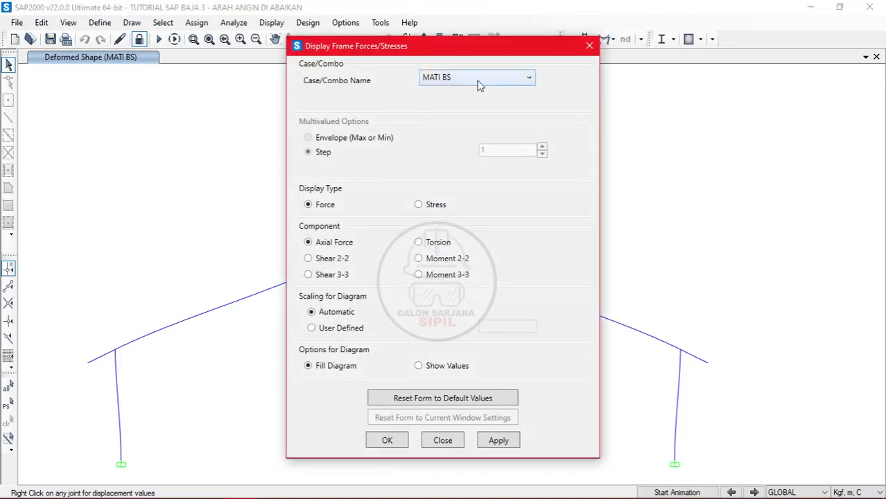
click(473, 79)
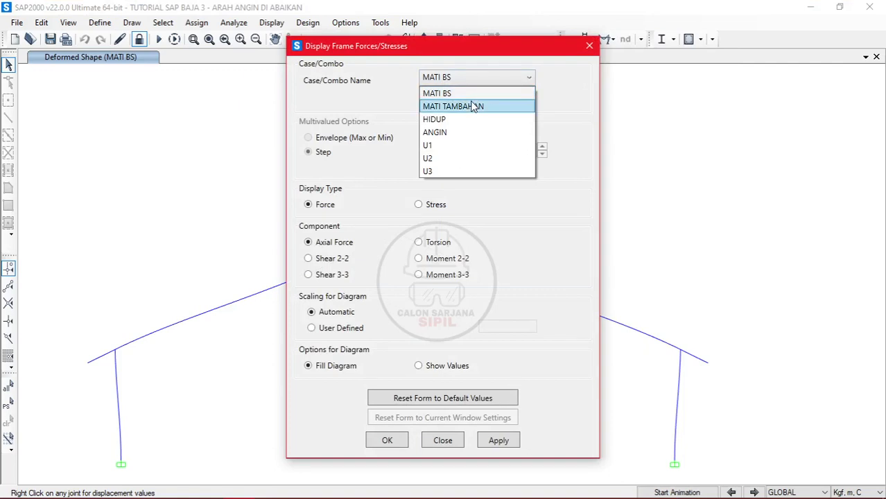
click(474, 106)
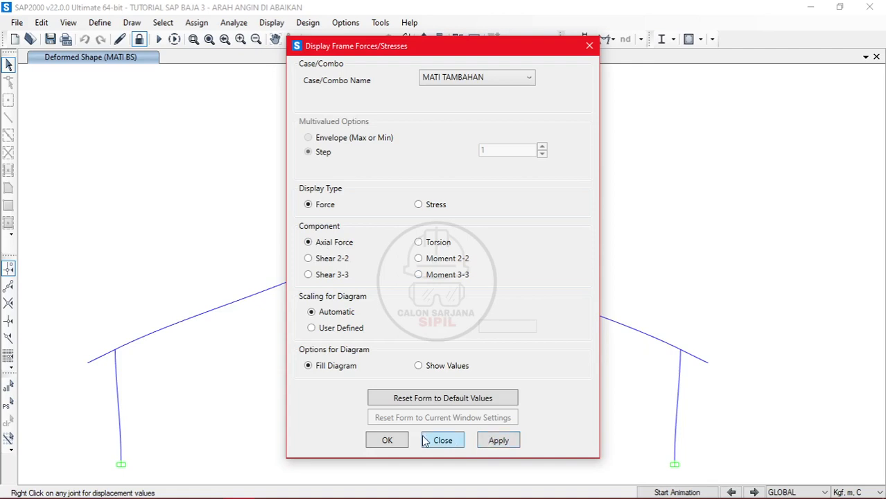
click(434, 371)
click(353, 369)
click(383, 443)
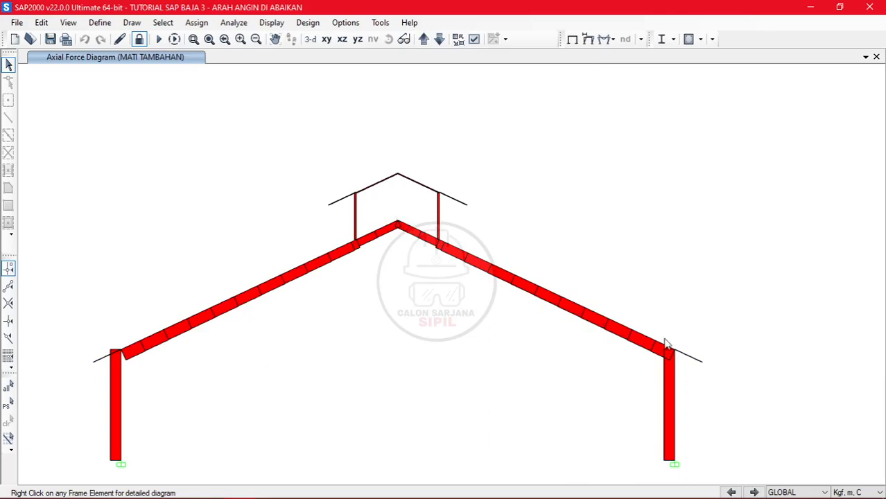
mouse_move(678, 368)
scroll(158, 340, up, 5)
scroll(158, 336, down, 6)
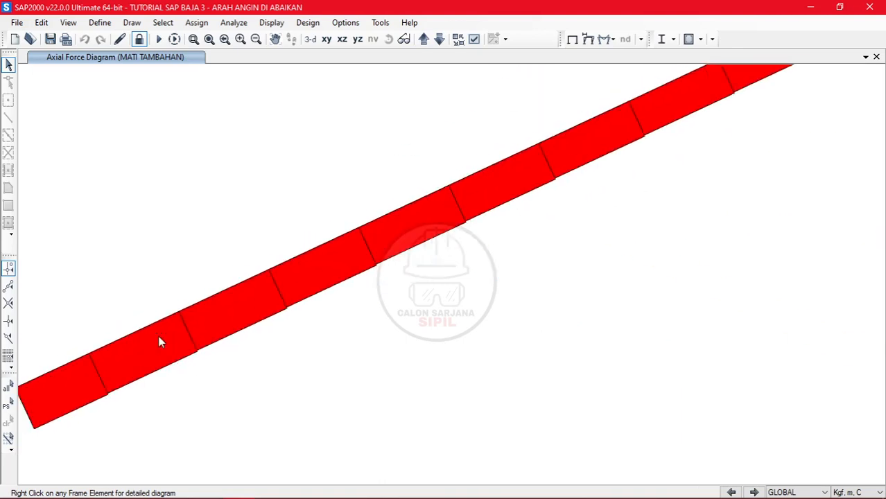
- Switch the MATI TAMBAHAN axial force diagram from filled shapes to shown values
click(611, 39)
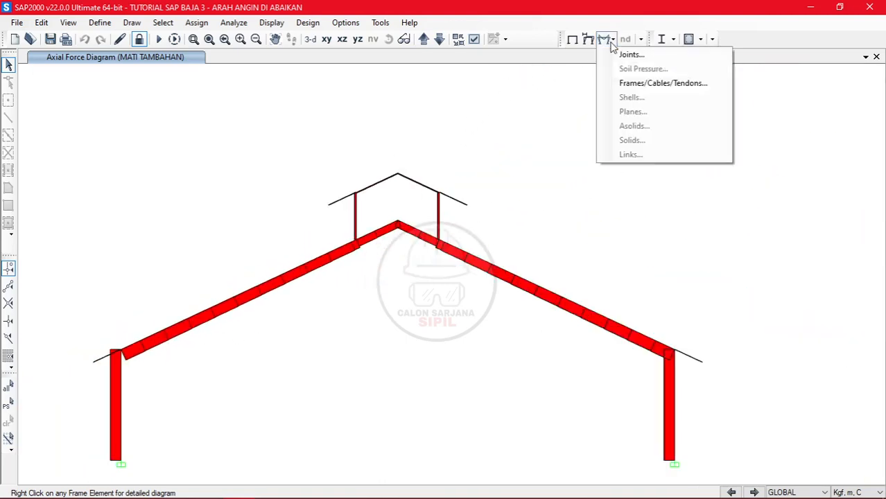
click(624, 82)
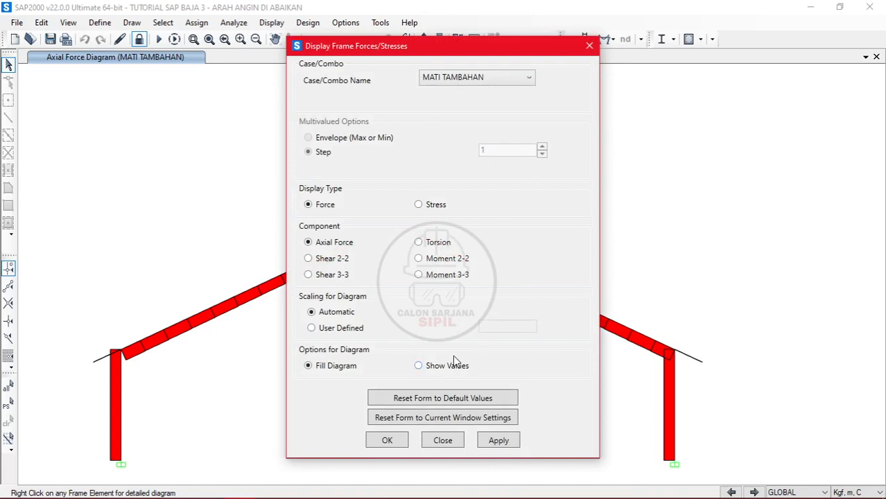
click(453, 366)
click(500, 442)
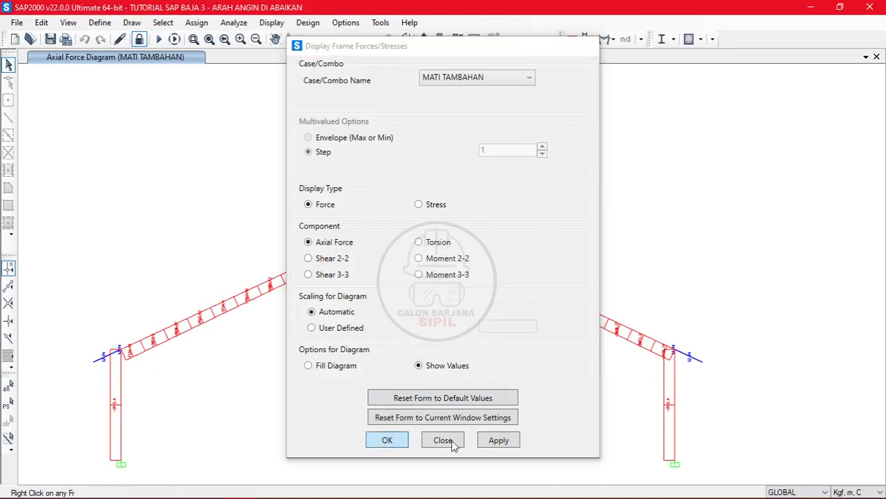
click(387, 442)
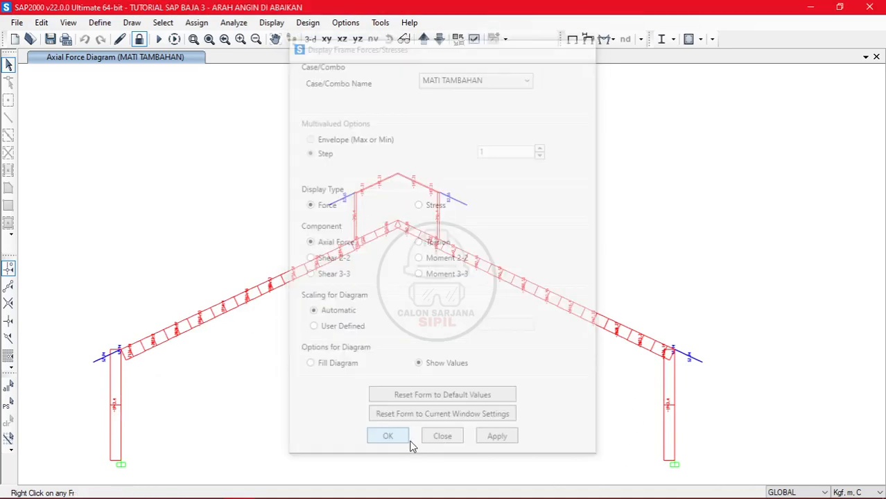
- Unlock the model and release Moment 33 (Major) at the start and end of all frame members
click(140, 42)
click(462, 304)
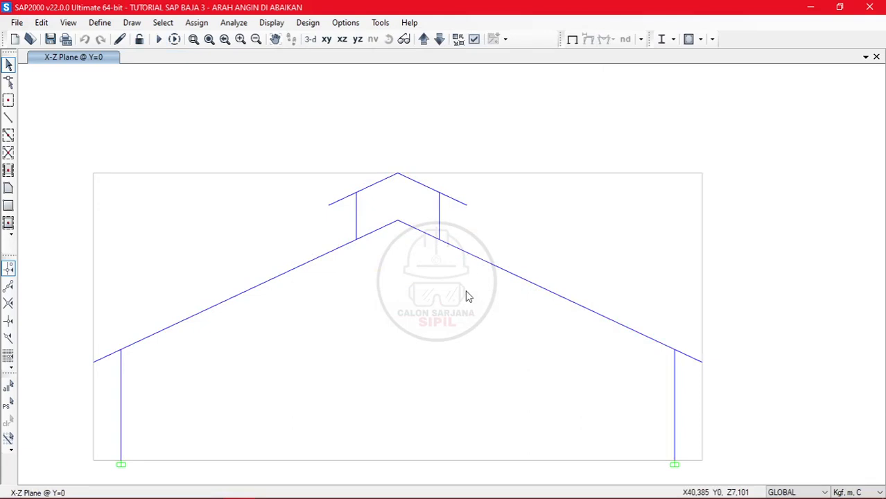
key(ctrl+a)
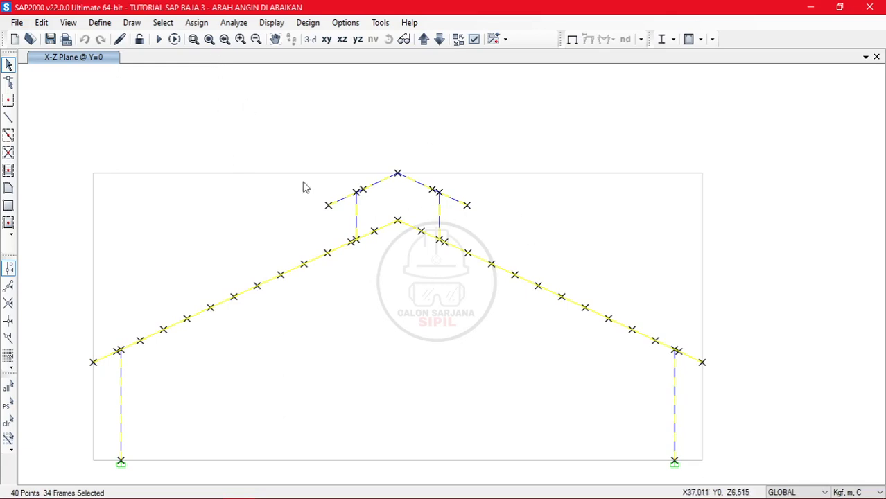
click(198, 24)
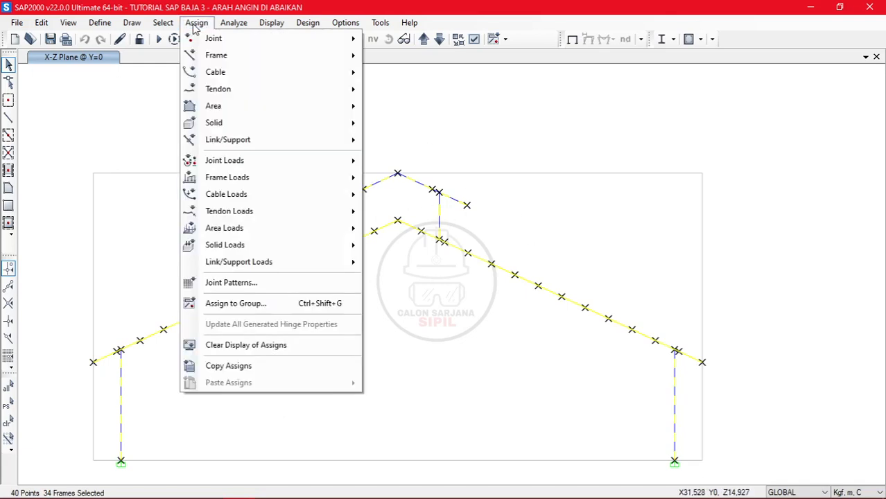
mouse_move(214, 55)
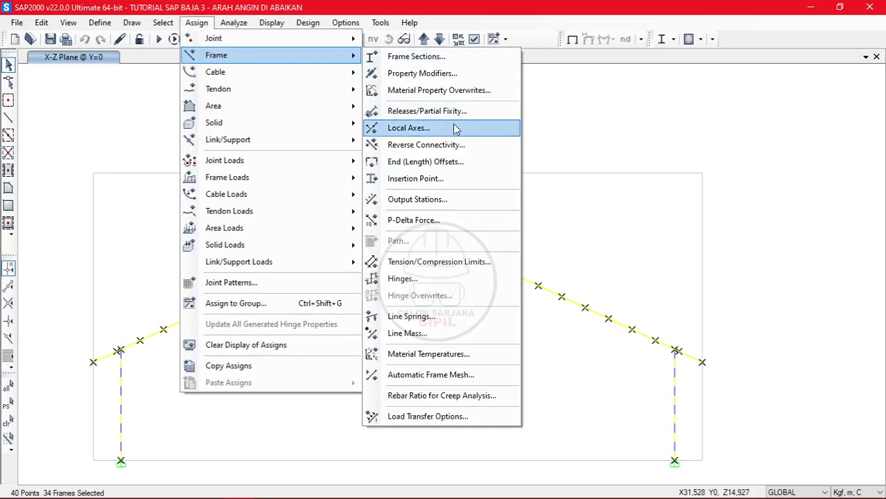
click(444, 113)
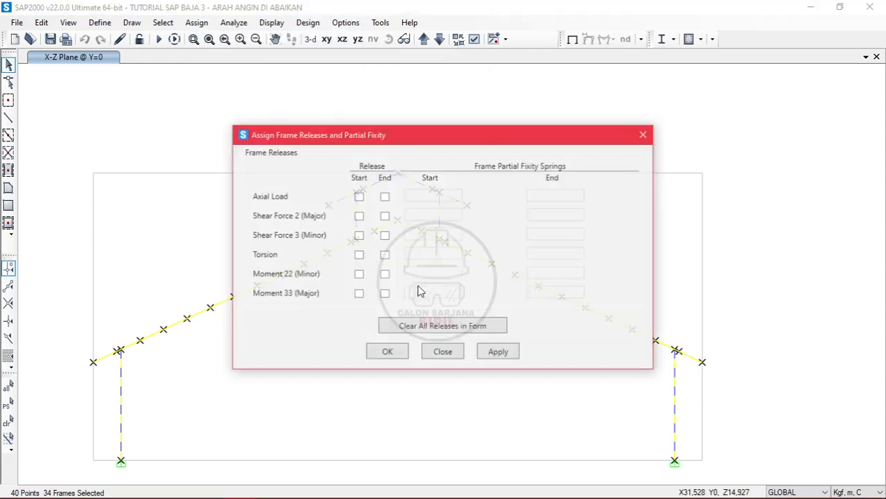
click(358, 294)
click(384, 294)
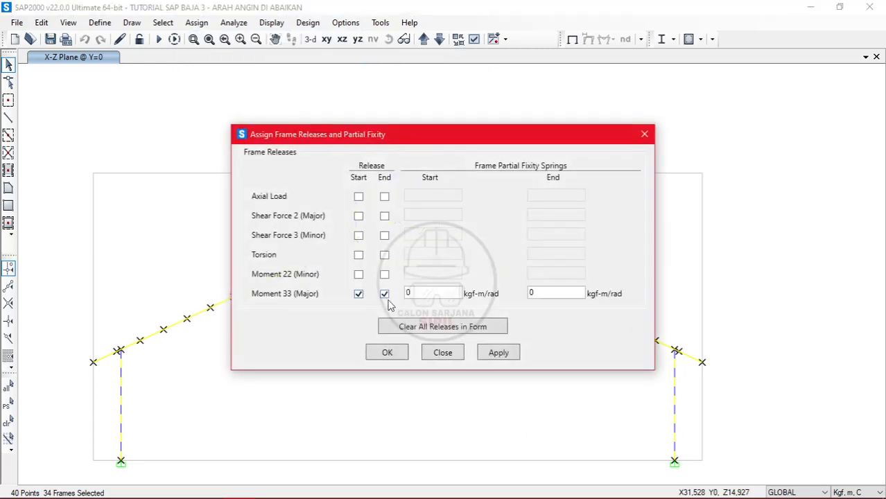
click(387, 354)
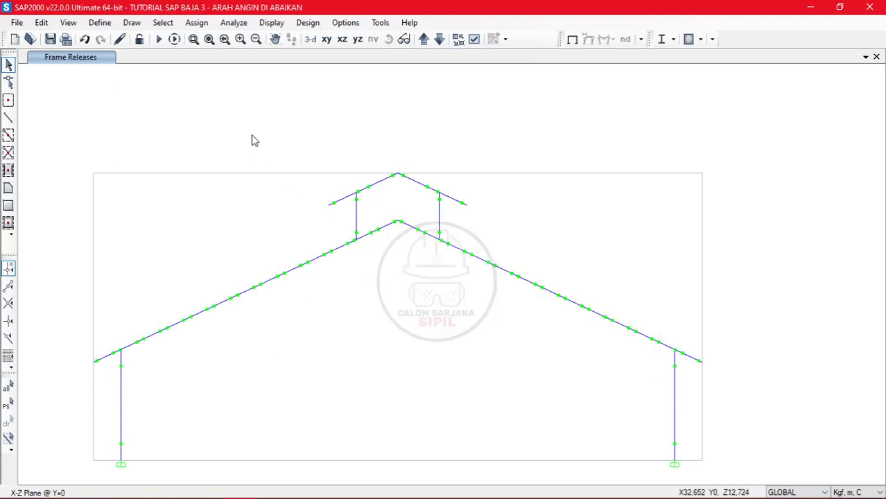
- Rerun the analysis, dismiss its messages and examine the MATI TAMBAHAN axial force values along the left main rafter
click(582, 318)
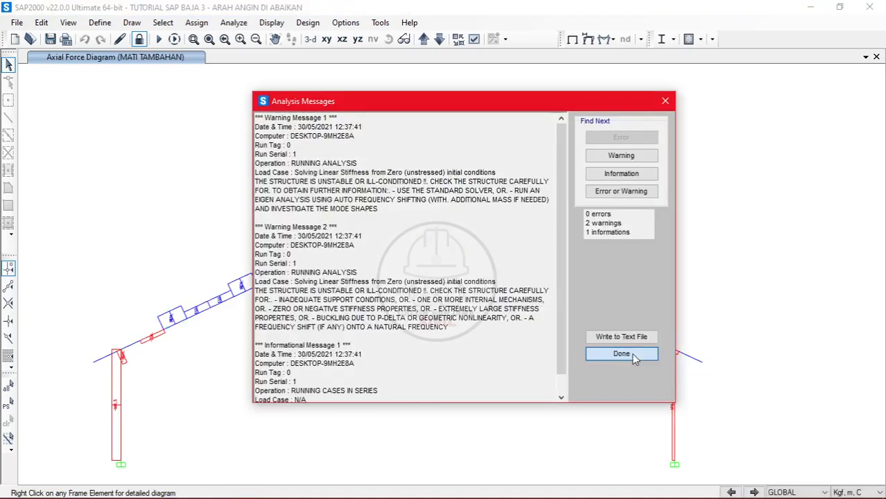
click(632, 353)
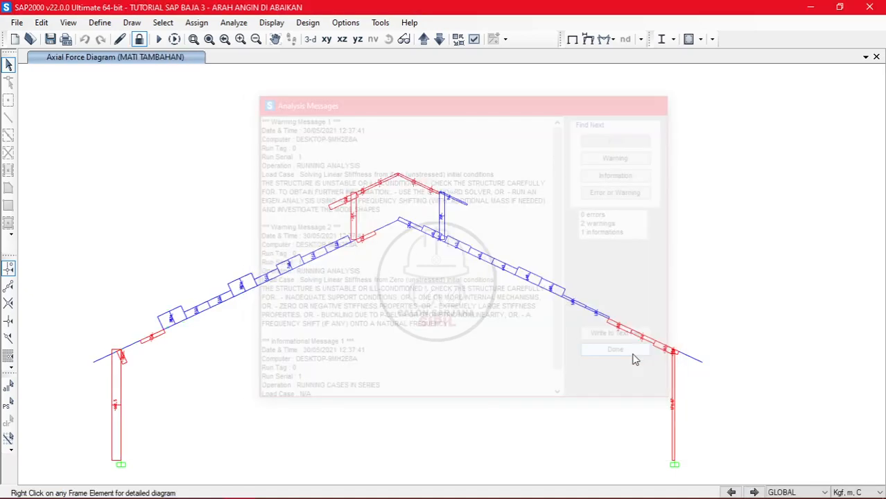
scroll(294, 284, up, 3)
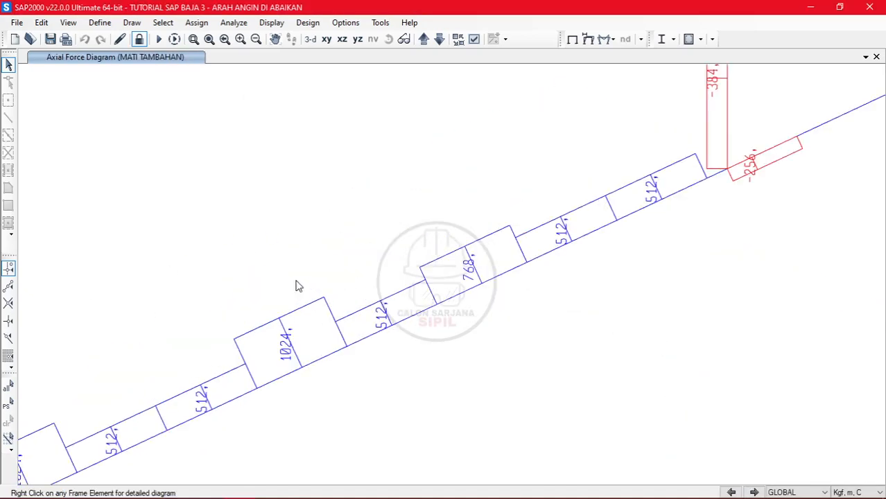
scroll(319, 299, down, 4)
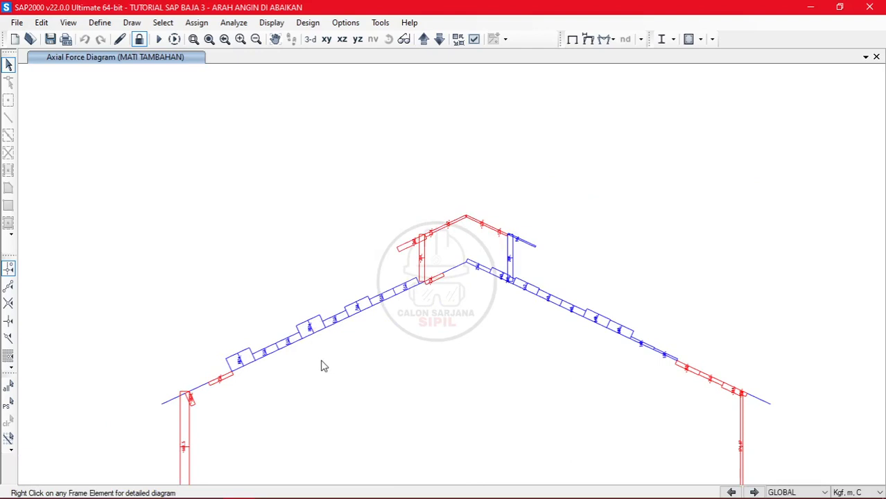
scroll(321, 332, up, 3)
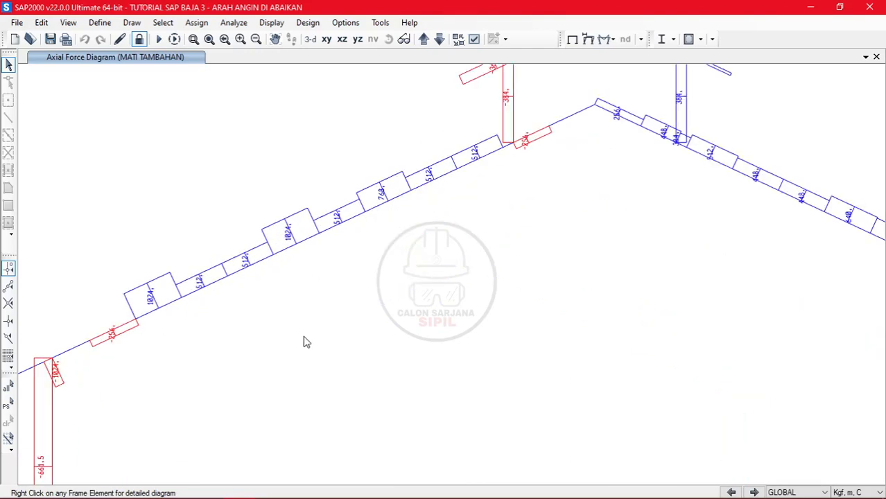
- Display the axial force diagram with shown values for the U3 combination
click(608, 39)
click(634, 84)
click(465, 79)
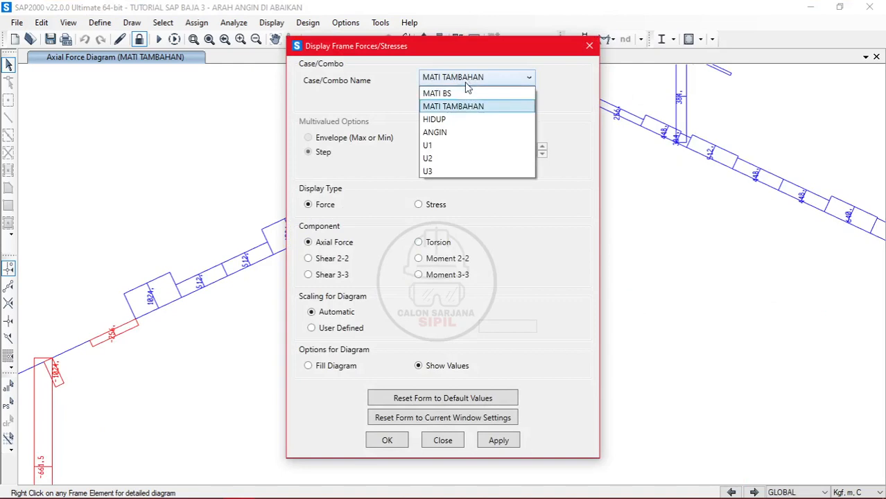
click(456, 171)
click(499, 440)
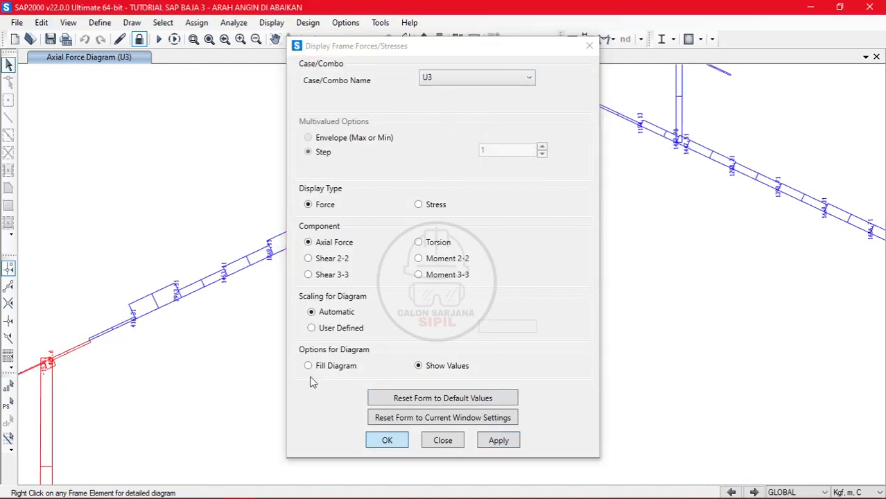
click(387, 441)
- Examine the U3 axial force values along the main rafters, the raised roof and the columns
scroll(525, 266, down, 3)
scroll(461, 229, up, 4)
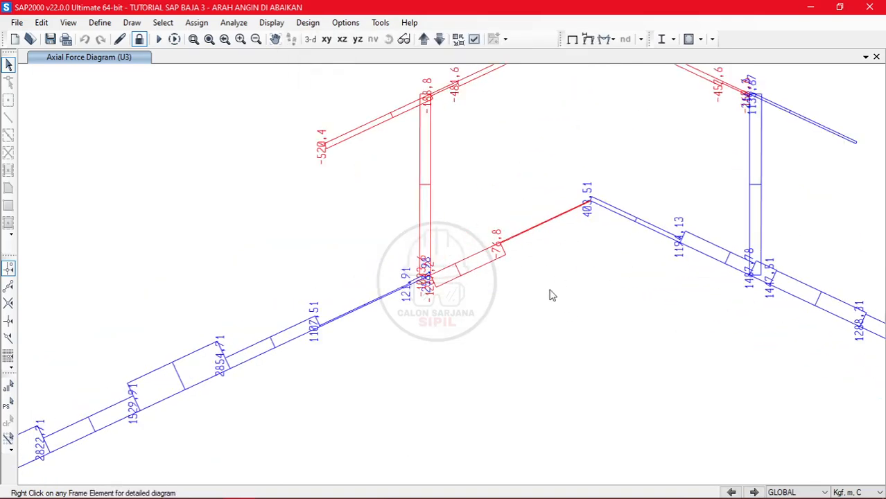
middle_drag(561, 283, 508, 335)
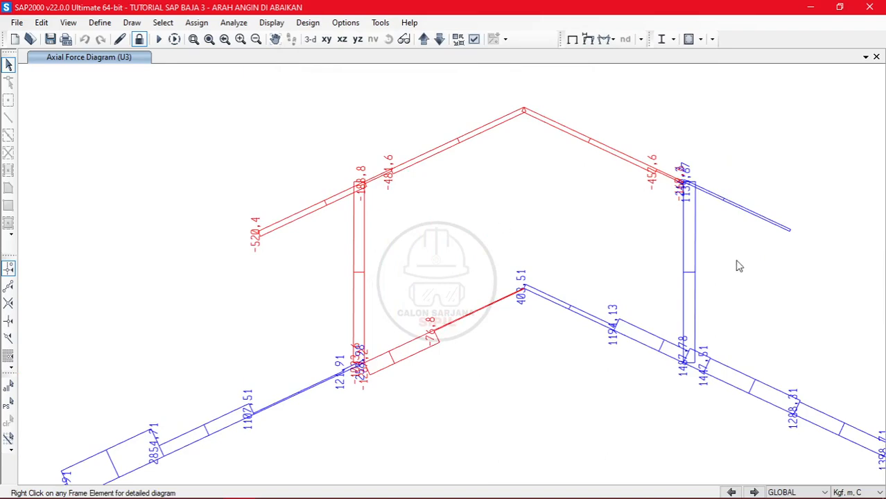
scroll(516, 353, down, 5)
scroll(497, 320, up, 3)
middle_drag(522, 320, 414, 314)
scroll(413, 313, down, 3)
scroll(387, 311, up, 3)
scroll(416, 311, down, 3)
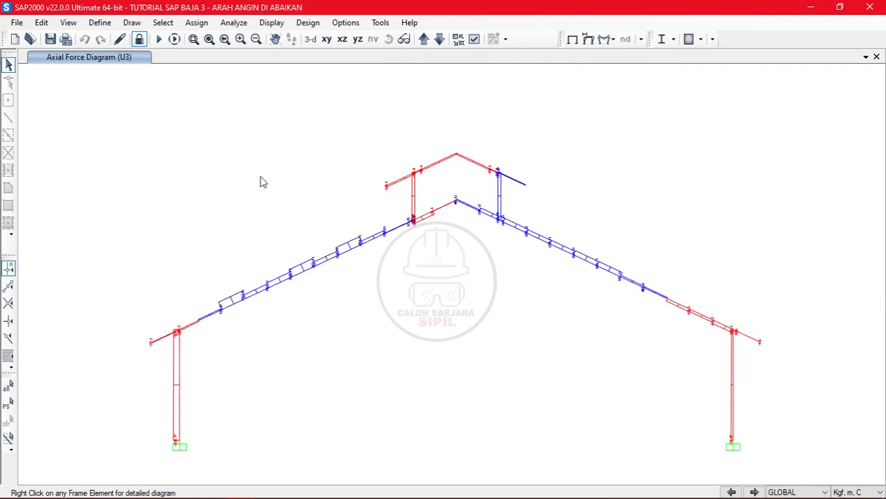
- Unlock the model and, while saving under a new name, create the folder TUTORIAL SAP BAJA 3 - ARAH ANGIN inside the TUTORIAL folder
click(138, 39)
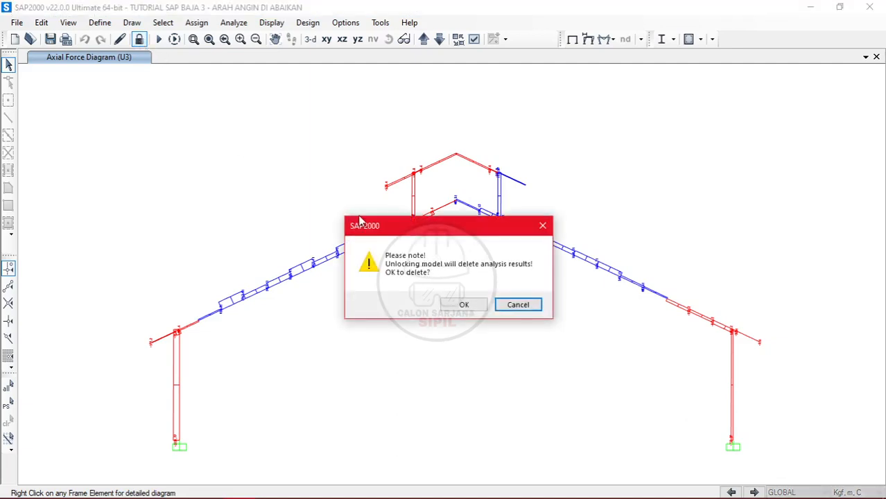
click(459, 305)
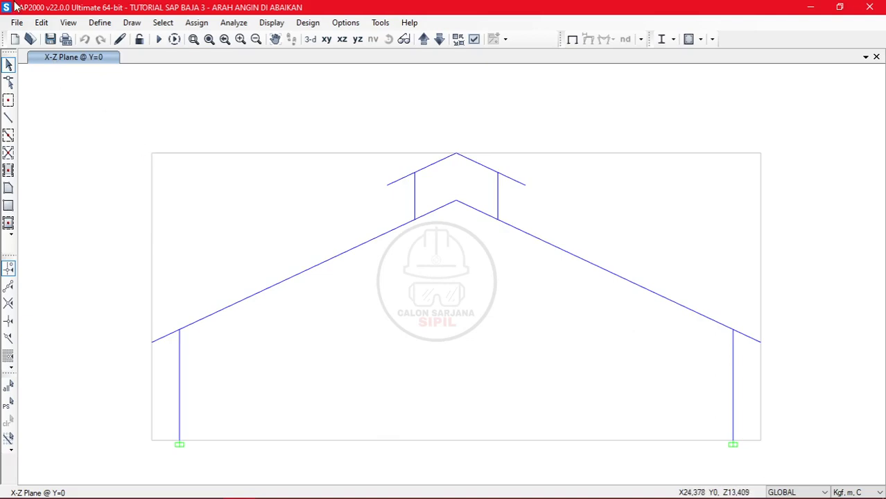
click(16, 22)
click(70, 81)
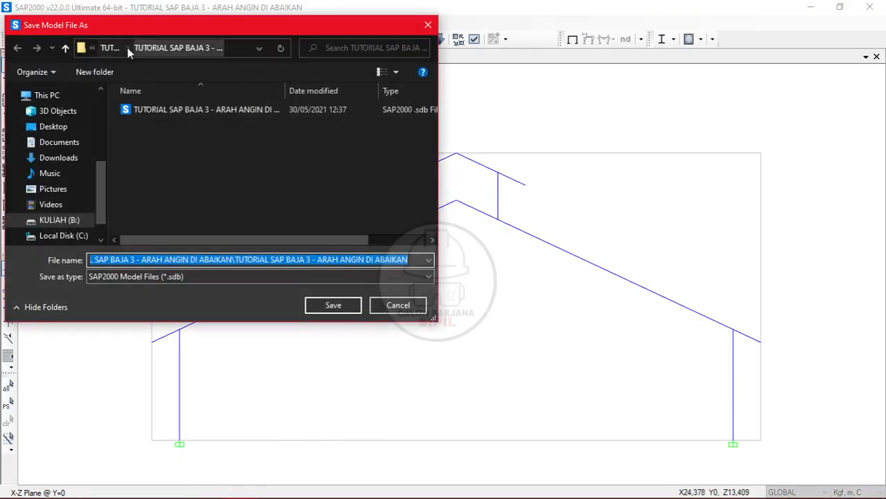
click(113, 48)
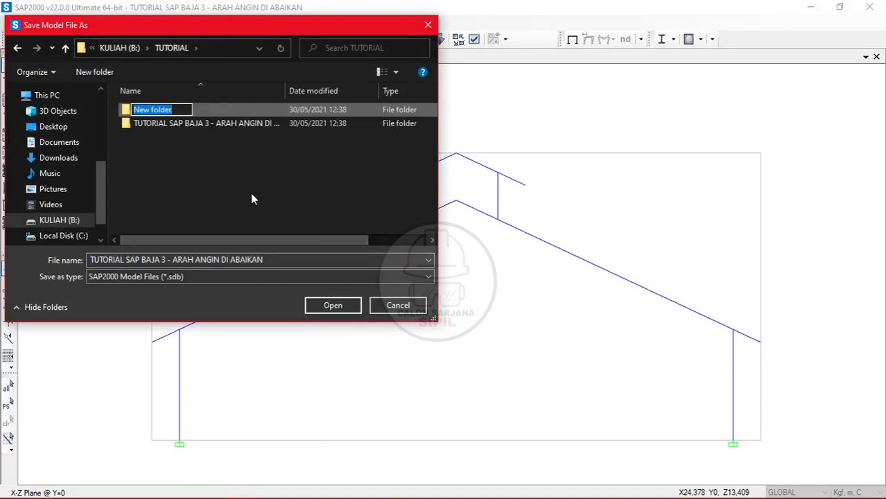
text(TUTORIAL SAP BAJA 3 - ARAH ANGIN DI ABAIKAN)
drag(310, 110, 274, 110)
key(BackSpace)
key(ctrl+a)
key(ctrl+c)
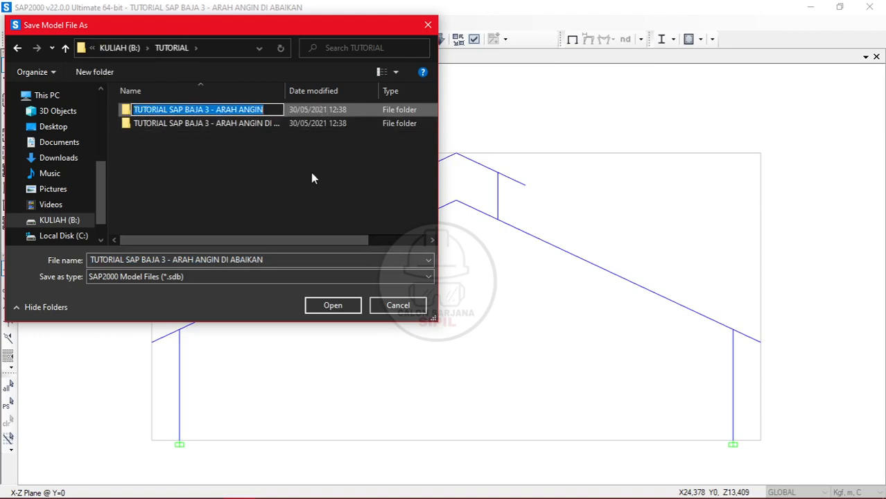
- Save the model in the new folder under the name TUTORIAL SAP BAJA 3 - ARAH ANGIN
click(290, 112)
double_click(263, 111)
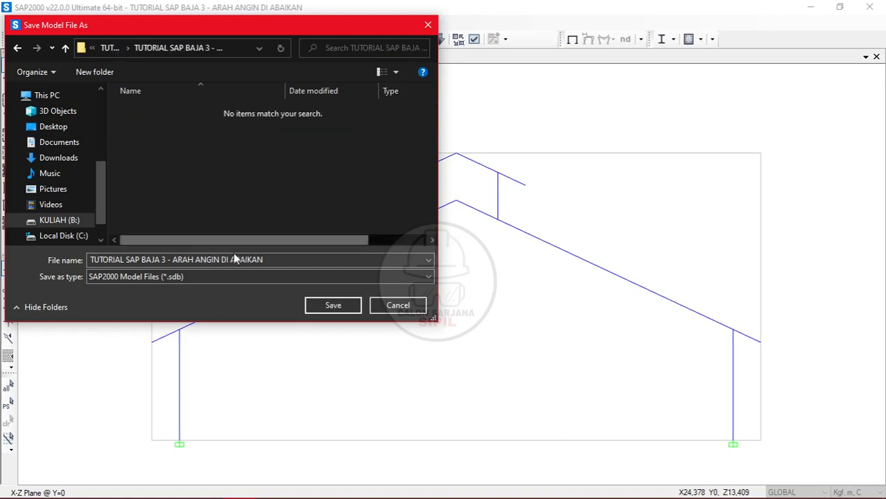
drag(89, 260, 263, 260)
key(ctrl+v)
click(312, 306)
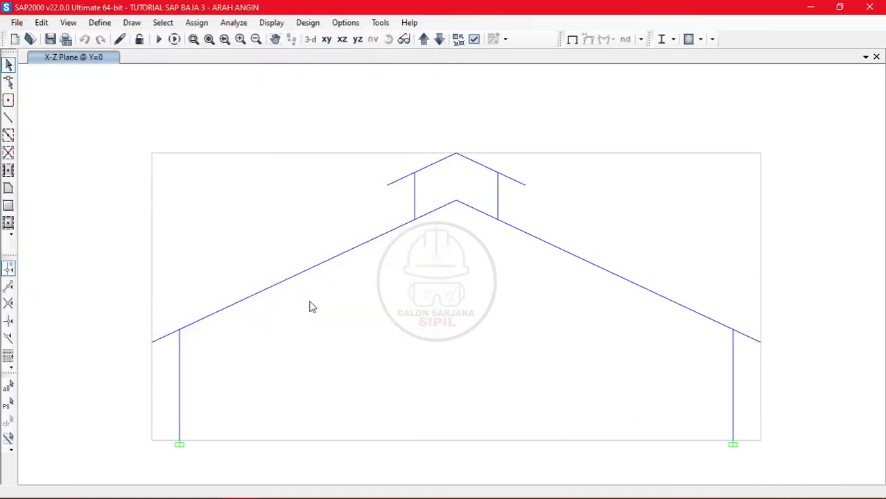
click(152, 341)
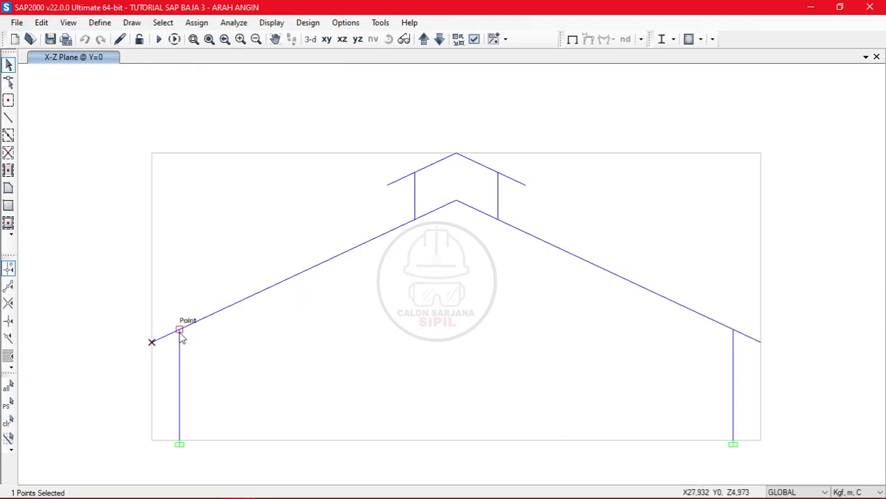
click(180, 331)
click(181, 331)
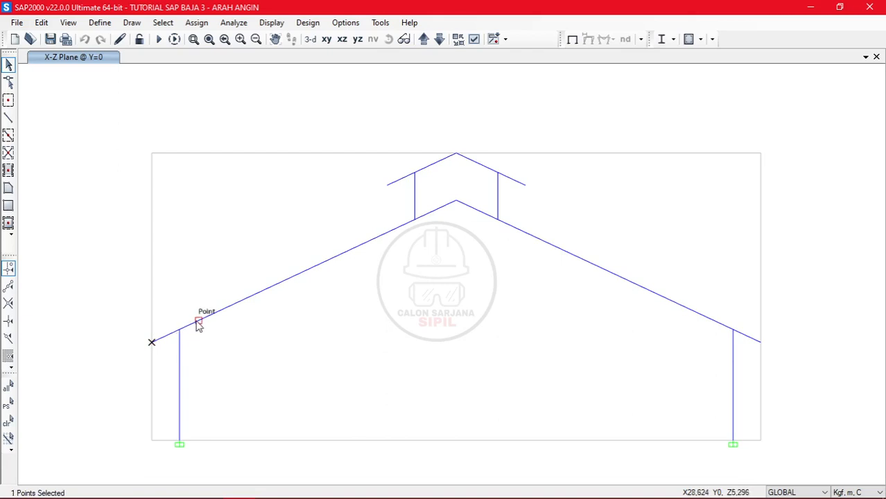
click(218, 312)
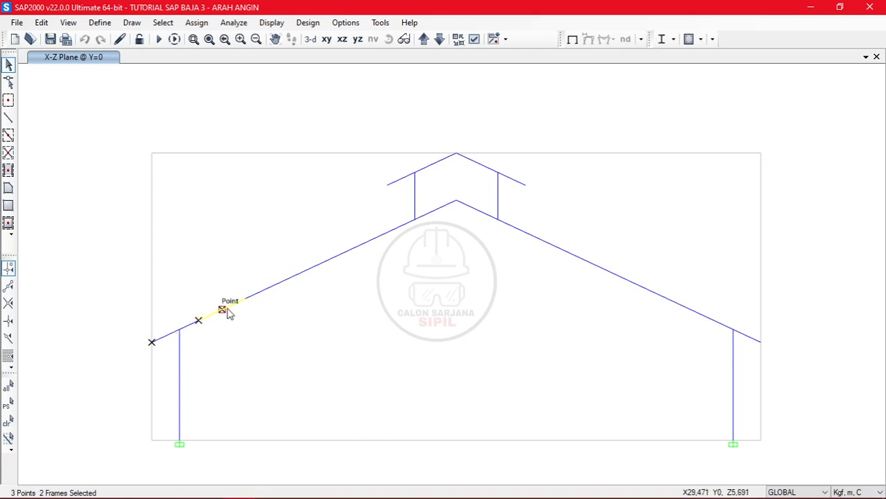
click(250, 299)
click(272, 290)
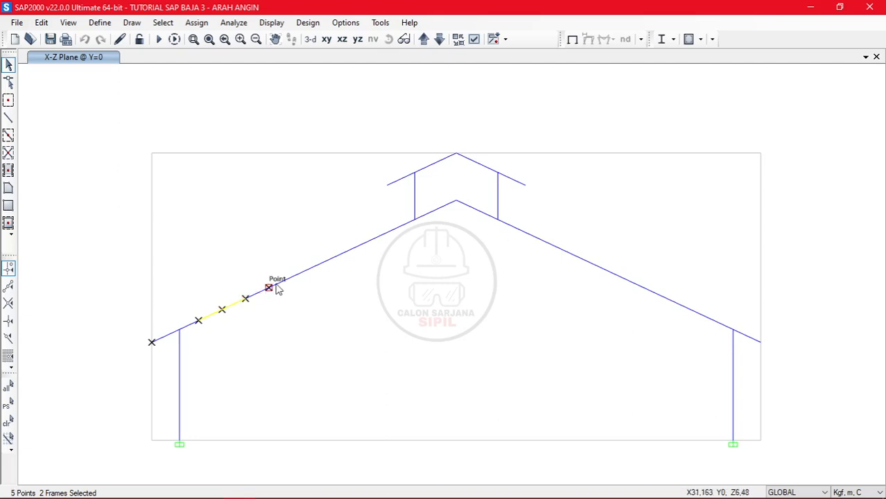
click(292, 278)
click(316, 266)
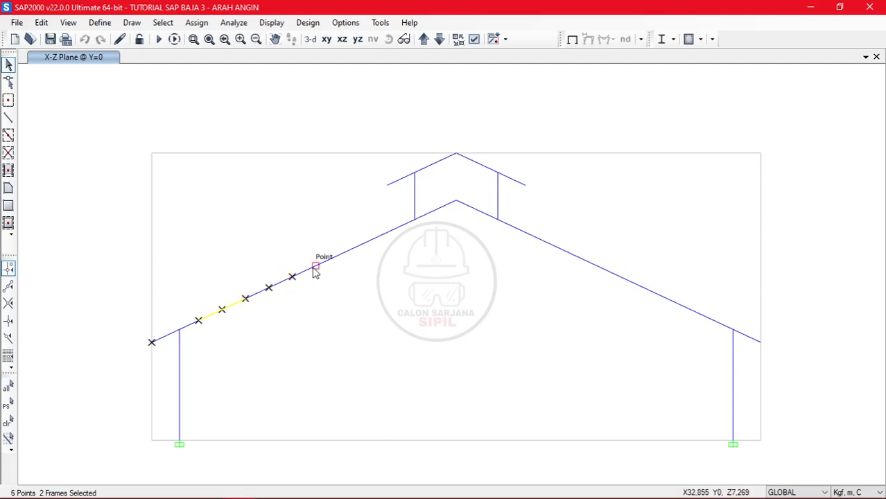
click(362, 244)
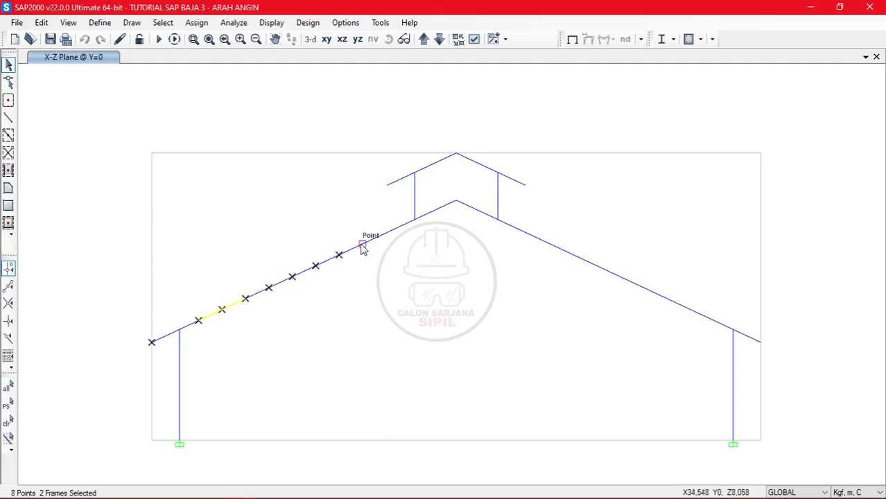
click(385, 233)
click(409, 222)
click(433, 212)
click(480, 212)
click(503, 222)
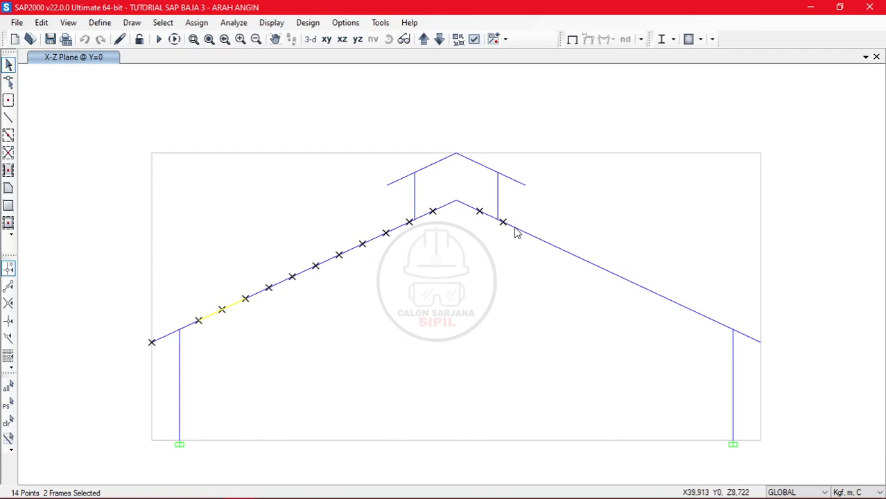
click(527, 234)
click(550, 244)
click(574, 255)
click(597, 267)
click(621, 277)
click(644, 287)
click(670, 300)
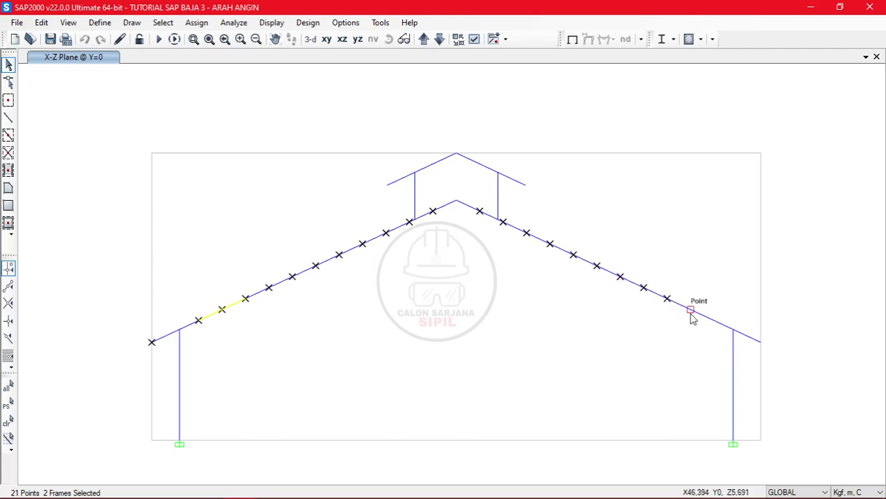
key(ctrl+q)
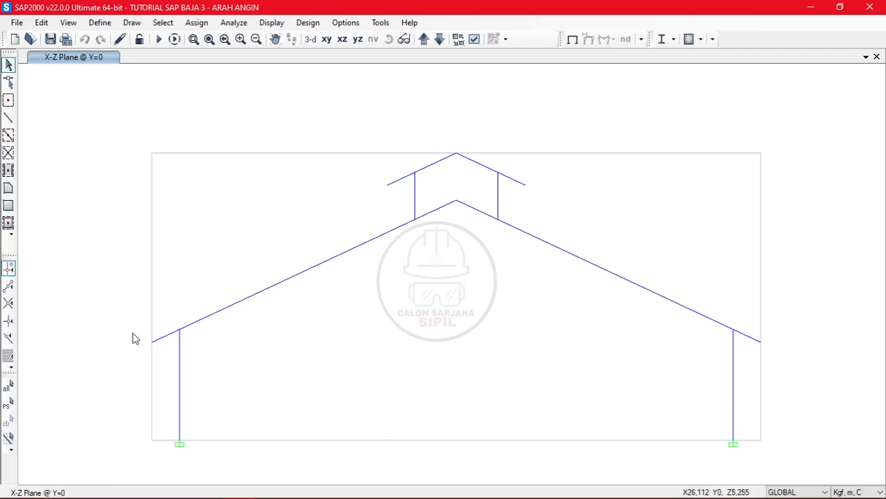
- Select the purlin joints along the left main rafter, skipping the column joints and the ridge, plus the left eave joint of the raised roof
click(152, 341)
click(199, 321)
click(223, 310)
click(246, 298)
click(270, 288)
click(293, 277)
click(316, 266)
click(340, 256)
click(363, 244)
click(386, 234)
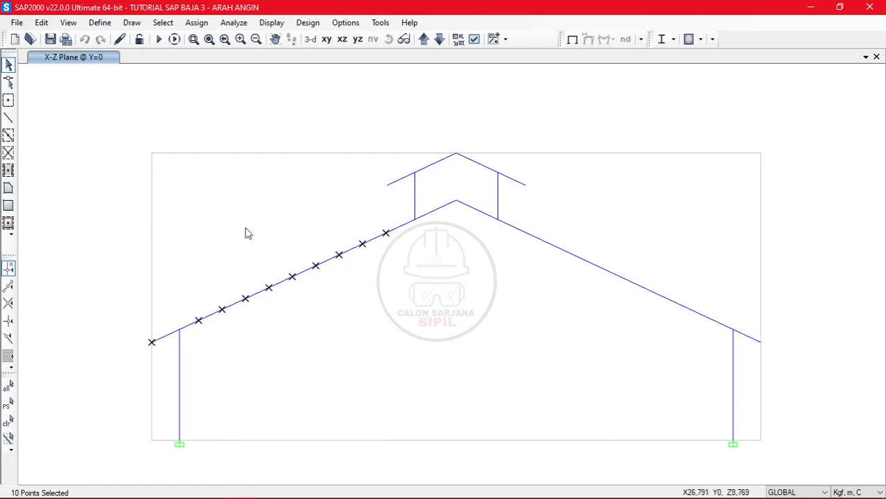
click(409, 222)
click(433, 211)
click(387, 186)
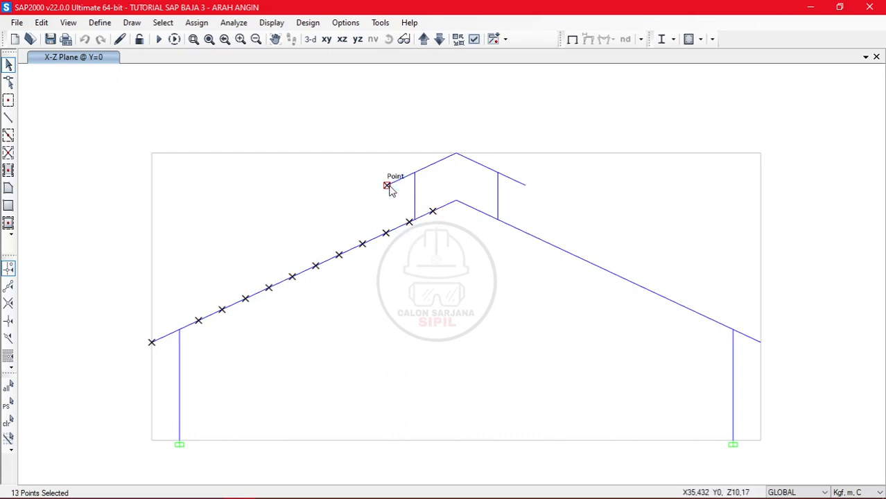
- Start a joint force assignment for the selected joints and choose the ANGIN load pattern
click(197, 22)
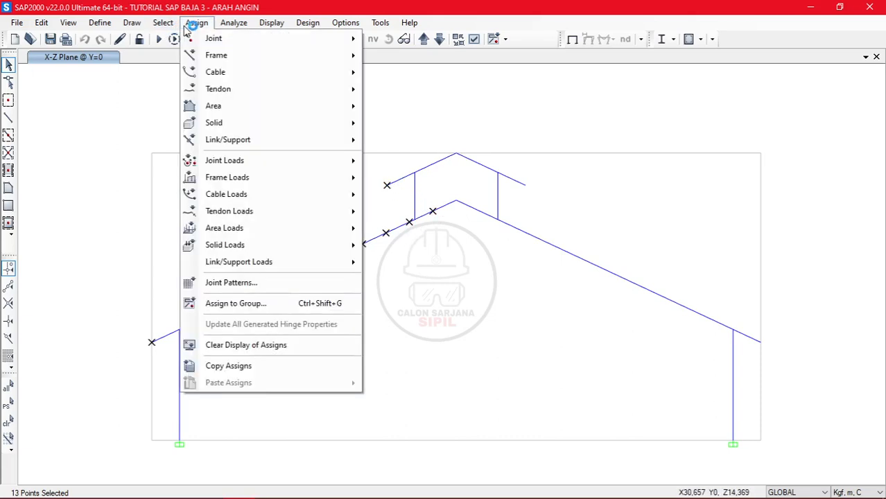
mouse_move(333, 161)
click(399, 161)
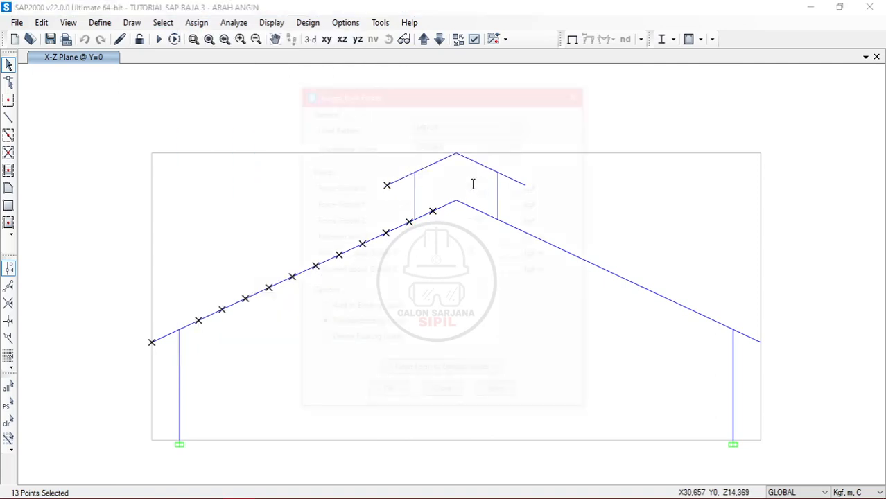
click(466, 125)
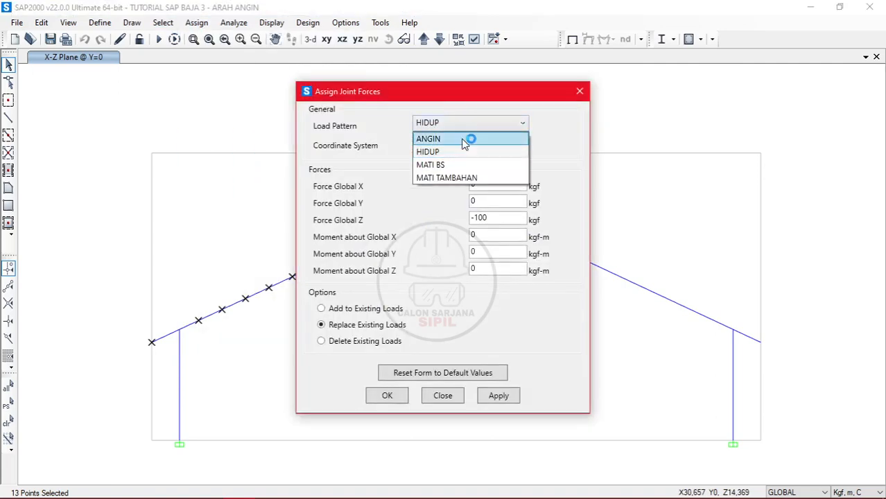
click(466, 135)
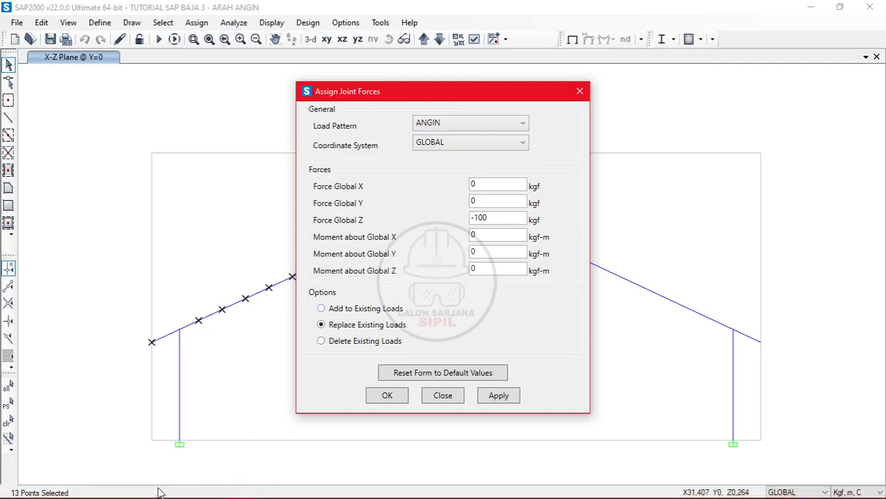
- Switch to the Tutorial Baja 3 Word document, review the wind pressure and suction calculations, and return to SAP2000
click(176, 488)
scroll(369, 300, up, 2)
scroll(366, 293, down, 1)
click(416, 275)
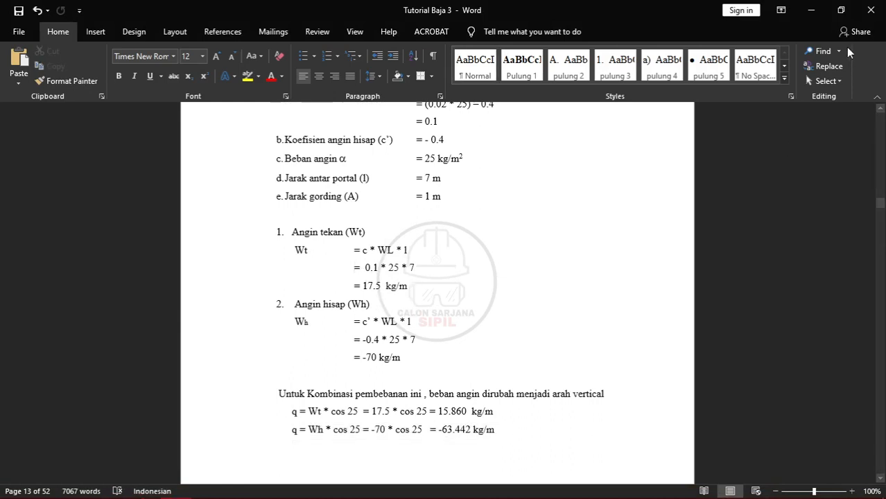
click(811, 10)
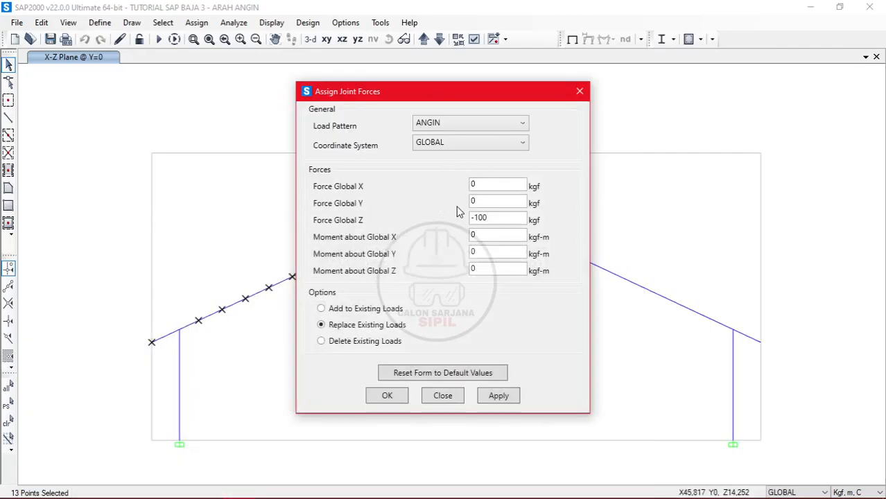
- Set the ANGIN Global Z force on the selected left-slope joints to -17,5 kgf, checking the wind pressure value in the Word document
click(501, 219)
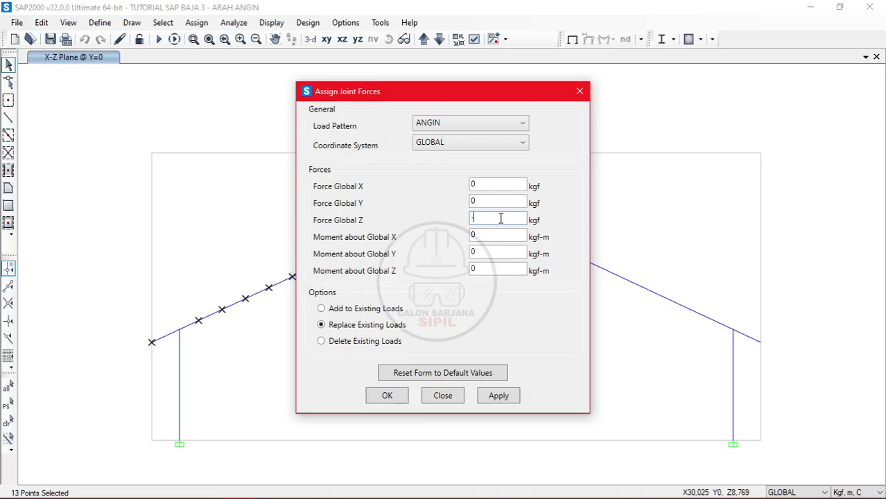
key(alt+Tab)
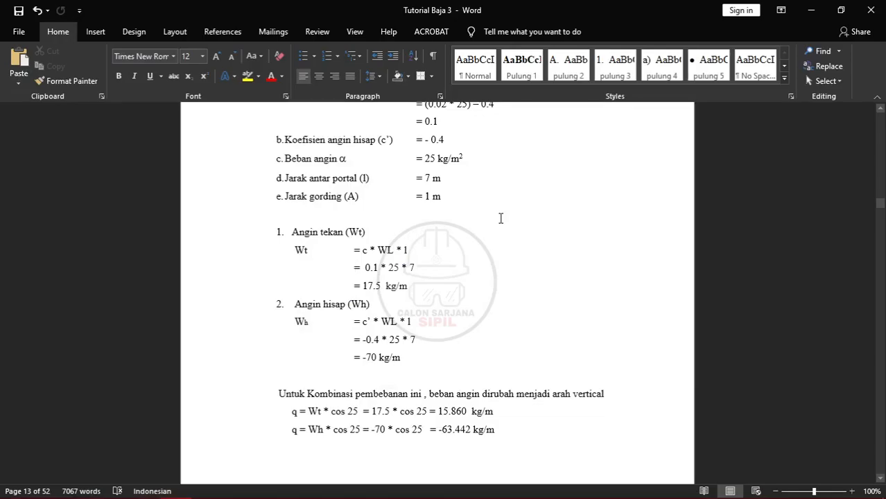
key(alt+Tab)
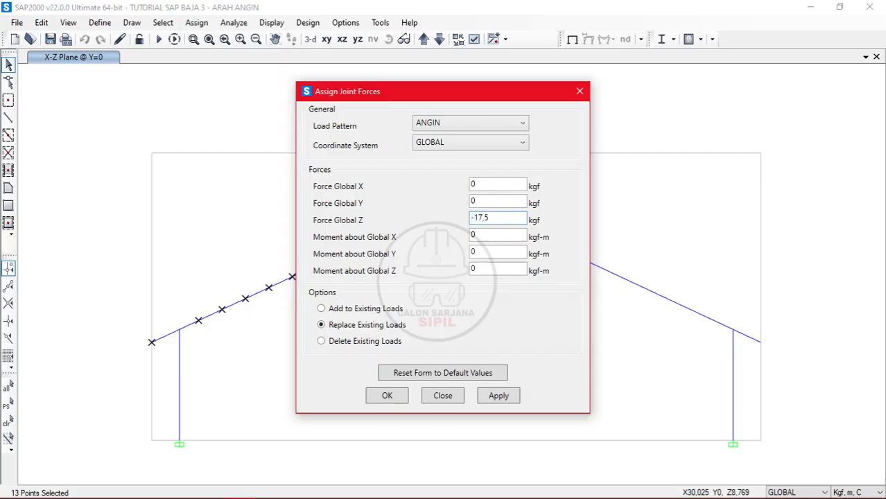
key(alt+Tab)
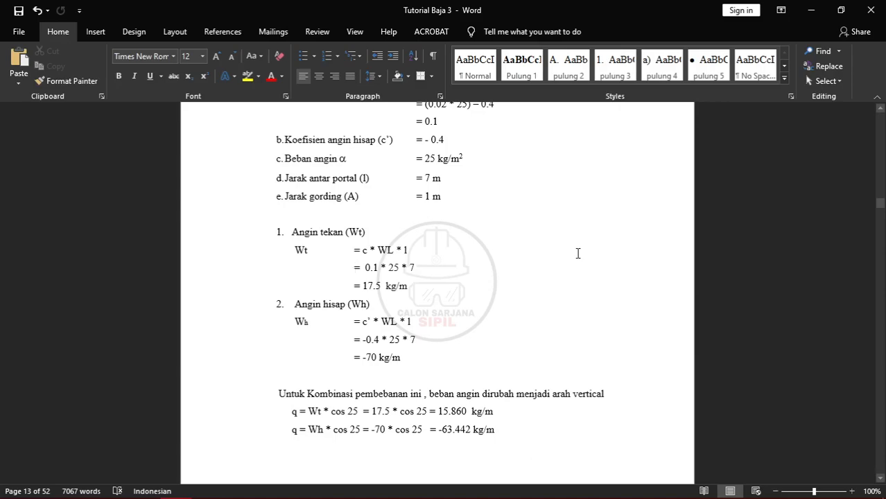
key(alt+Tab)
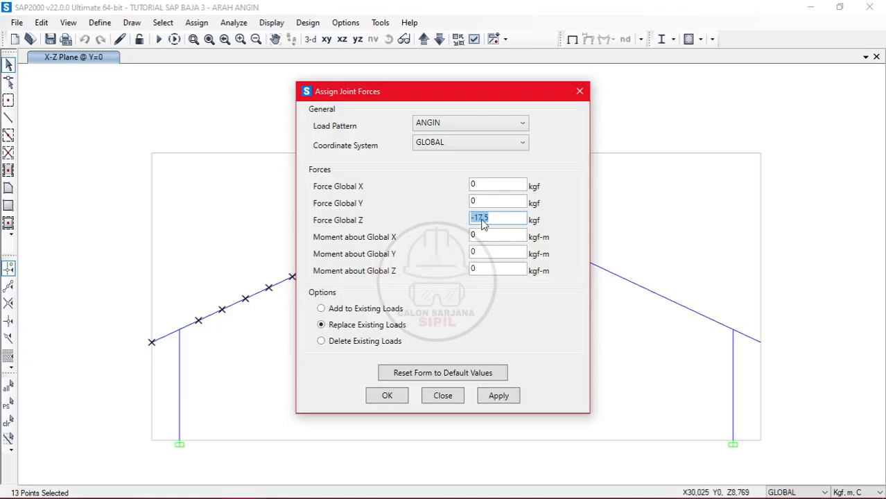
key(alt+Tab)
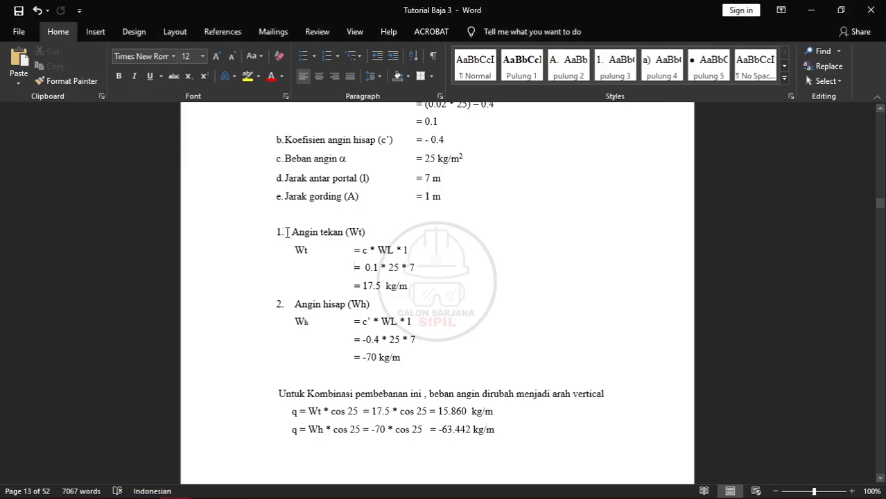
key(alt+Tab)
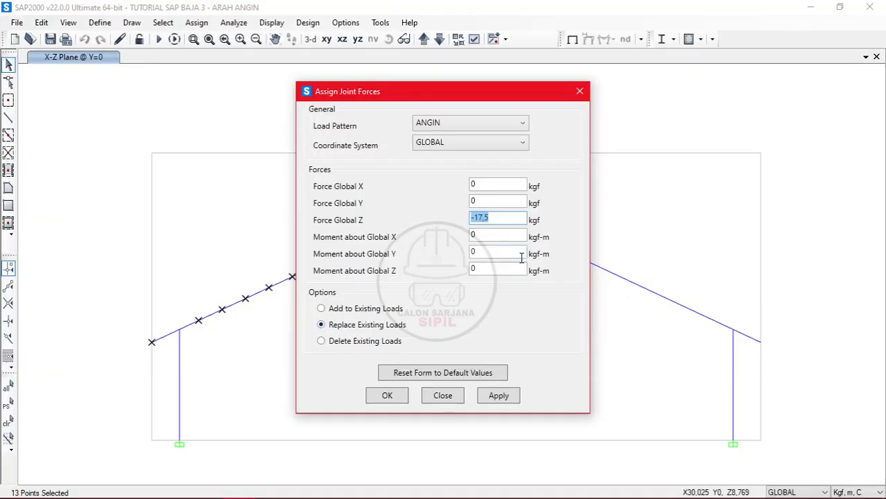
click(394, 396)
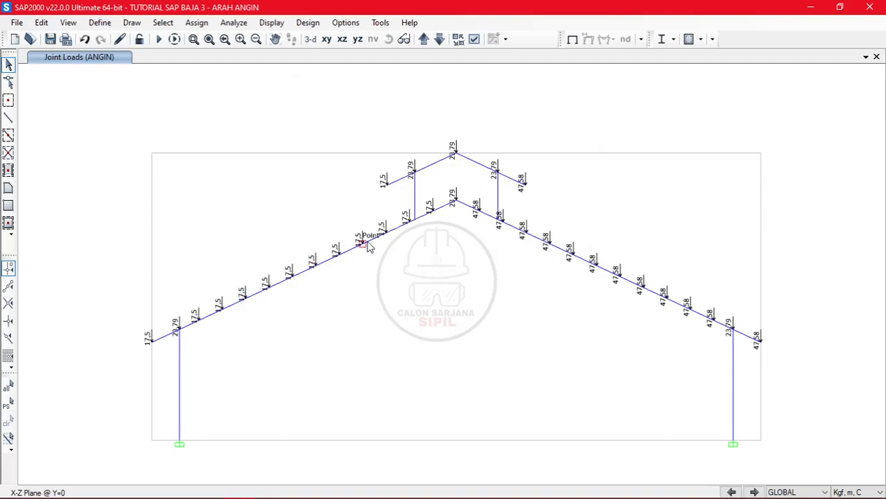
- Replace the ANGIN Global Z force with -8,75 kgf, half of 17,5, at both ridge joints and the left column-top joints of the main and raised roofs
click(179, 330)
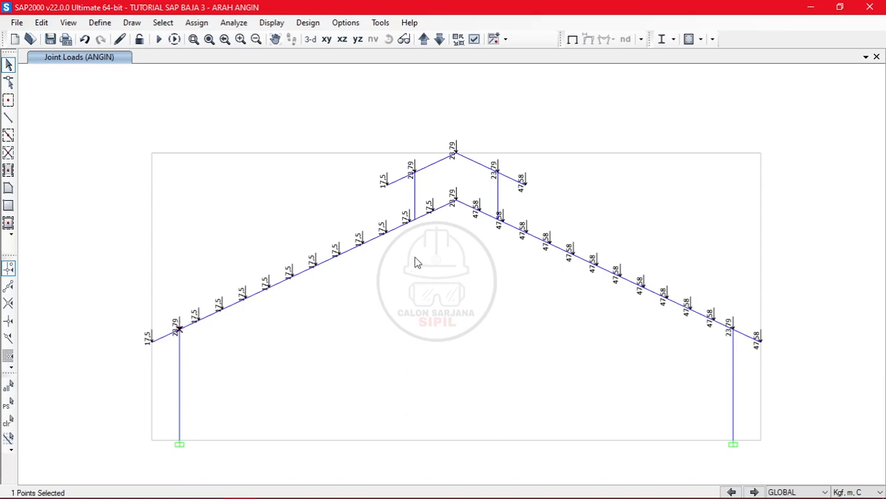
click(454, 201)
click(463, 159)
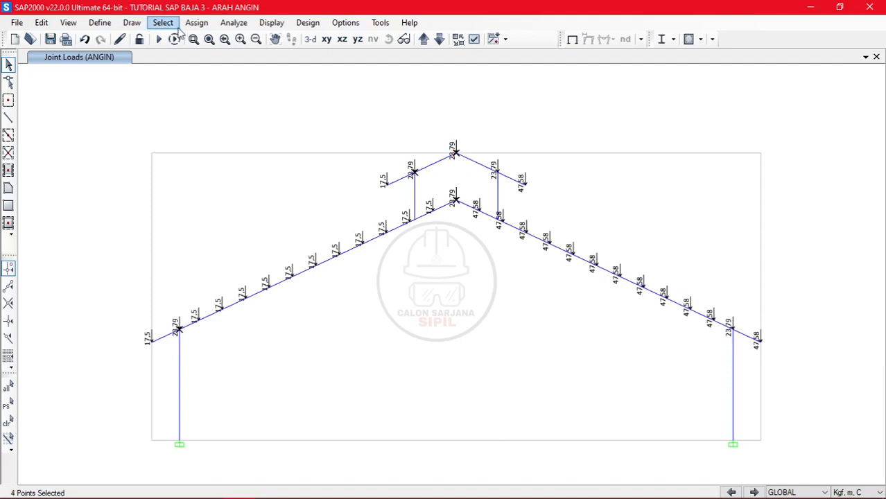
click(197, 23)
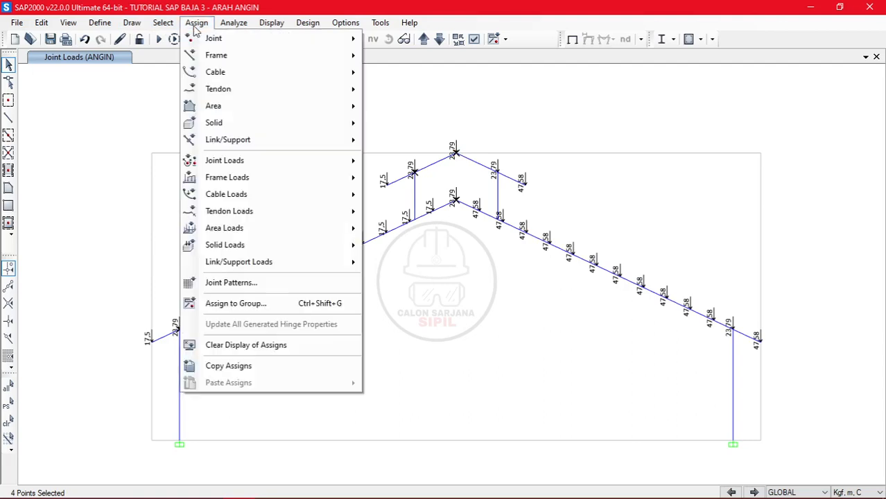
mouse_move(287, 160)
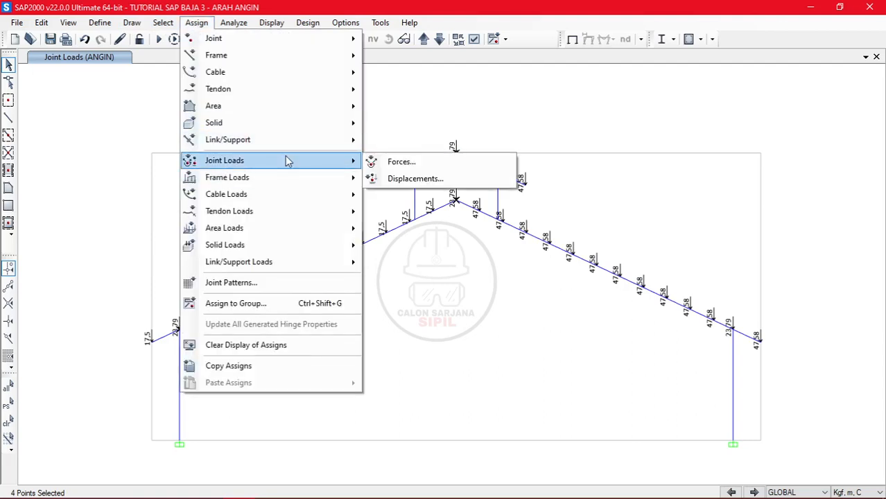
click(402, 162)
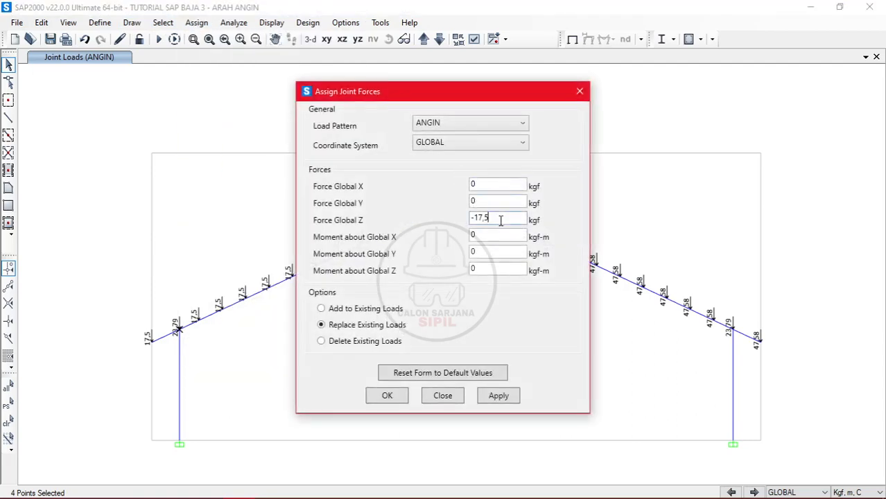
key(Tab)
click(387, 396)
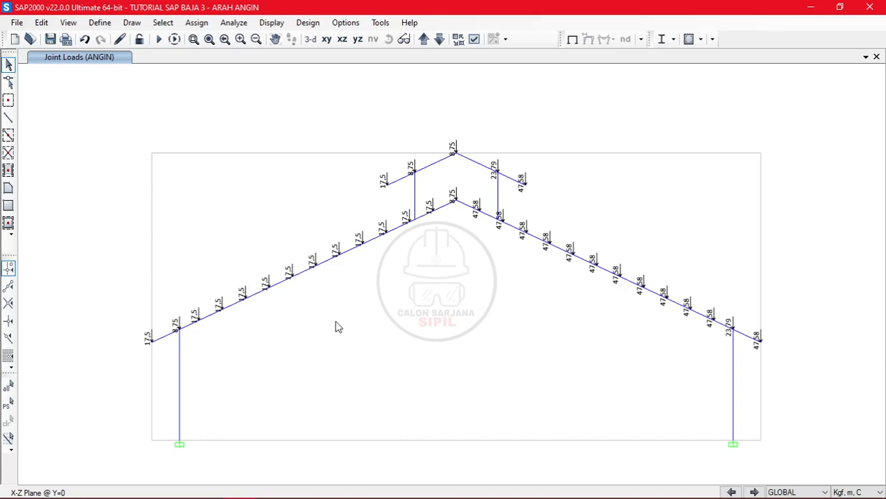
- Select the purlin joints along the right main rafter and its eave, skipping the ridge and column joints, plus the raised roof's right eave joint
click(478, 211)
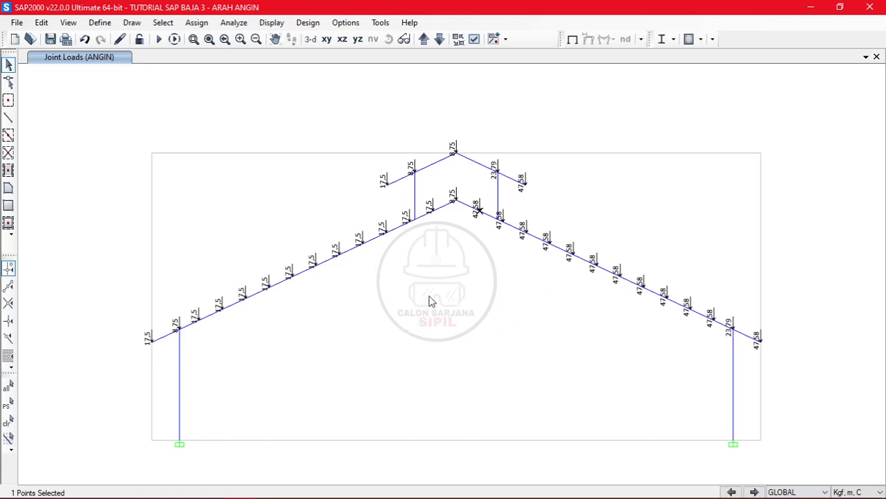
click(498, 219)
click(500, 221)
click(502, 222)
click(527, 233)
click(549, 246)
click(572, 255)
click(618, 277)
click(641, 287)
click(665, 299)
click(688, 309)
click(711, 320)
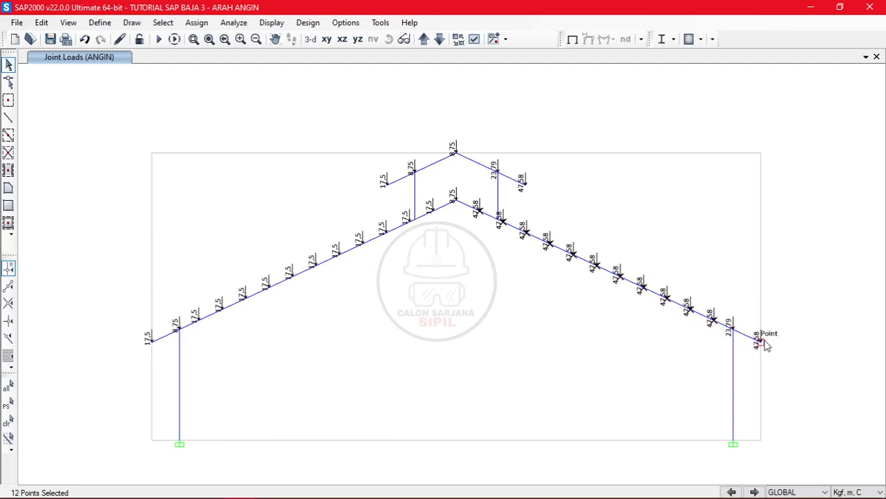
click(525, 185)
- Replace the ANGIN Global Z force on the selected right-slope joints with 70 kgf, checking the wind suction value in the Word document
click(196, 23)
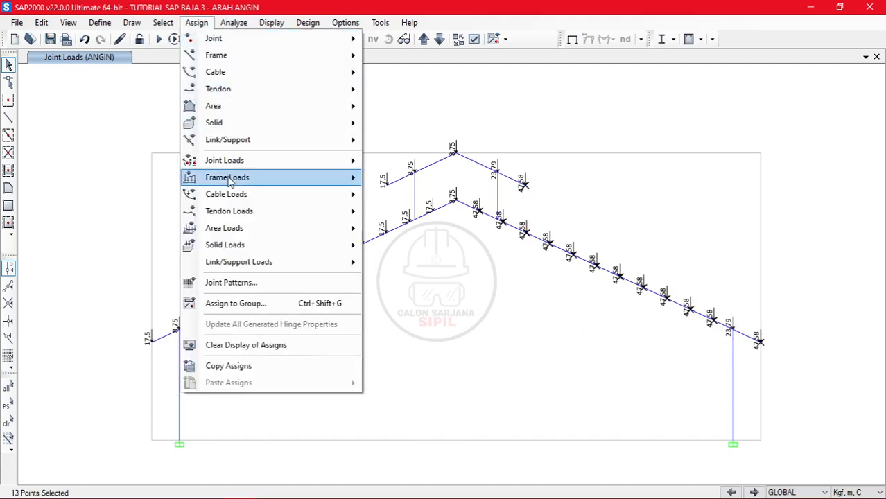
mouse_move(231, 181)
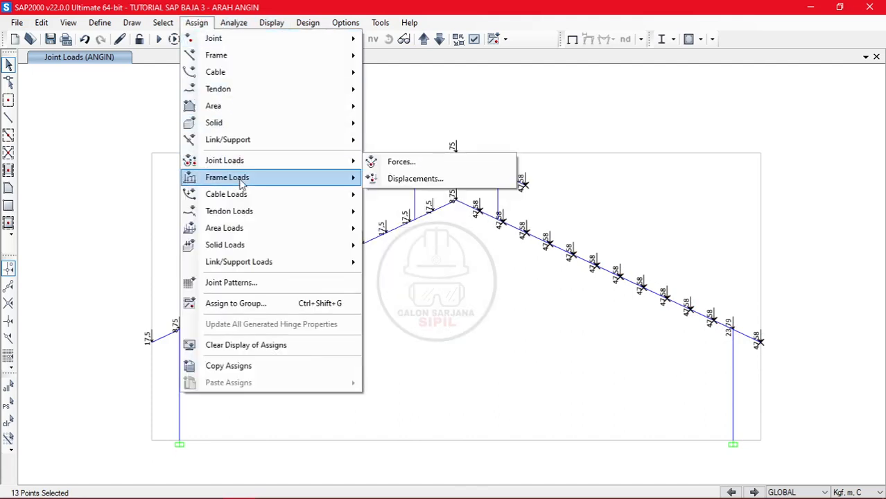
mouse_move(265, 161)
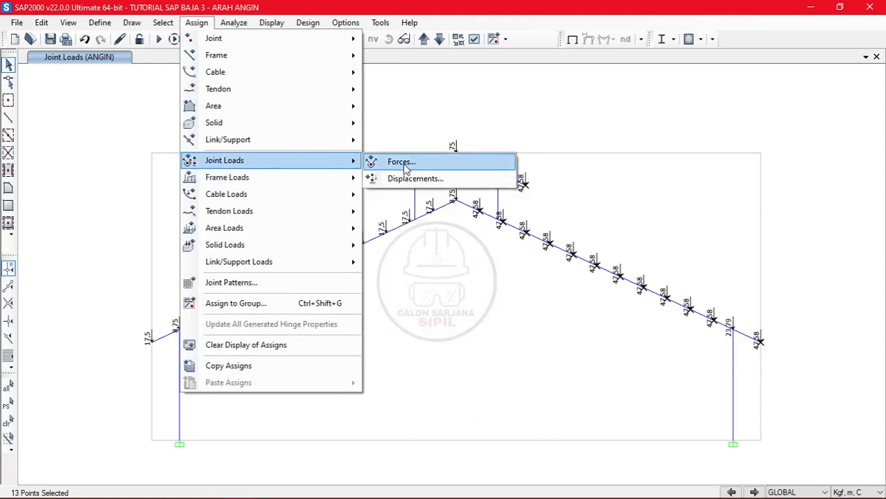
click(408, 165)
drag(504, 225, 432, 222)
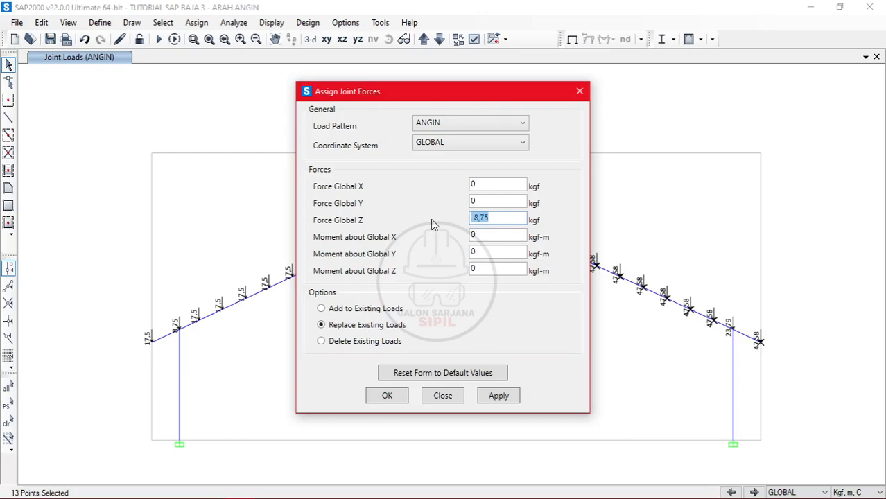
text(70)
key(alt+Tab)
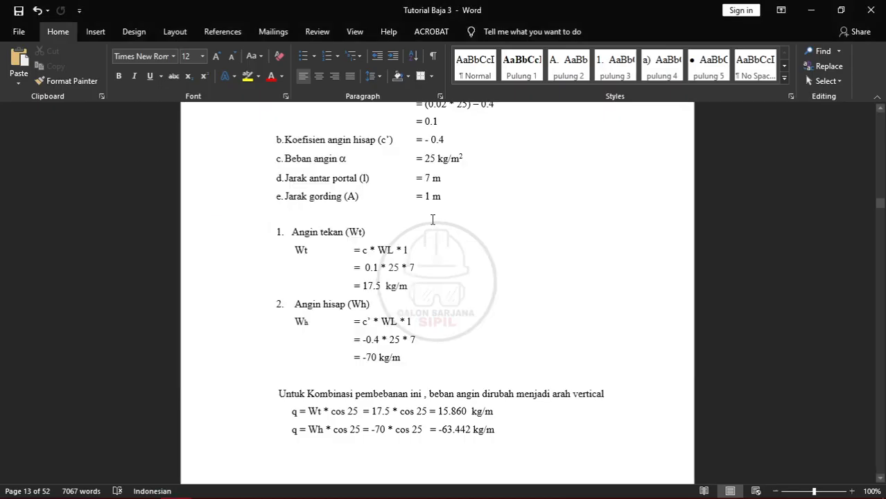
key(alt+Tab)
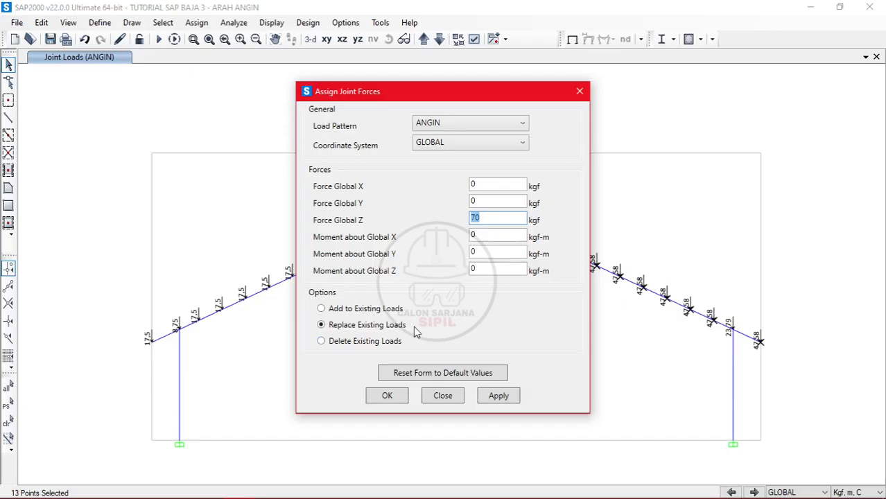
click(385, 398)
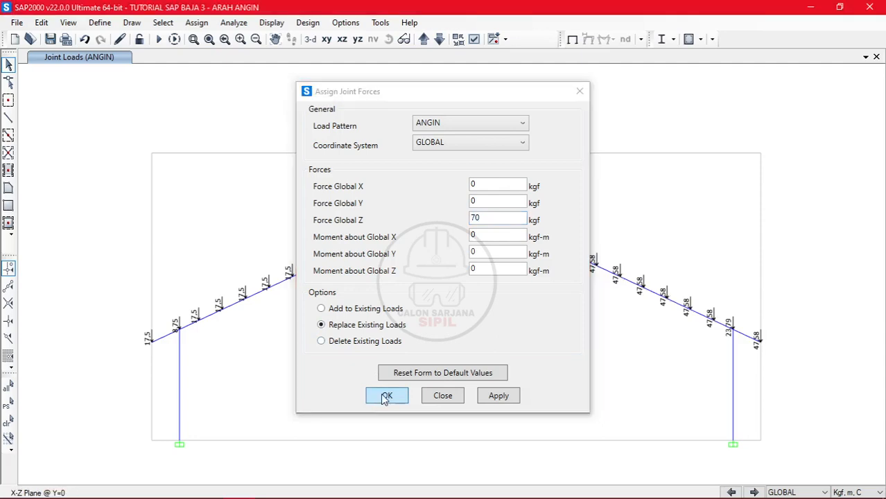
- Replace the ANGIN Global Z force with 35 kgf, half of 70, at the right column-top joints of the main and raised roofs
click(455, 200)
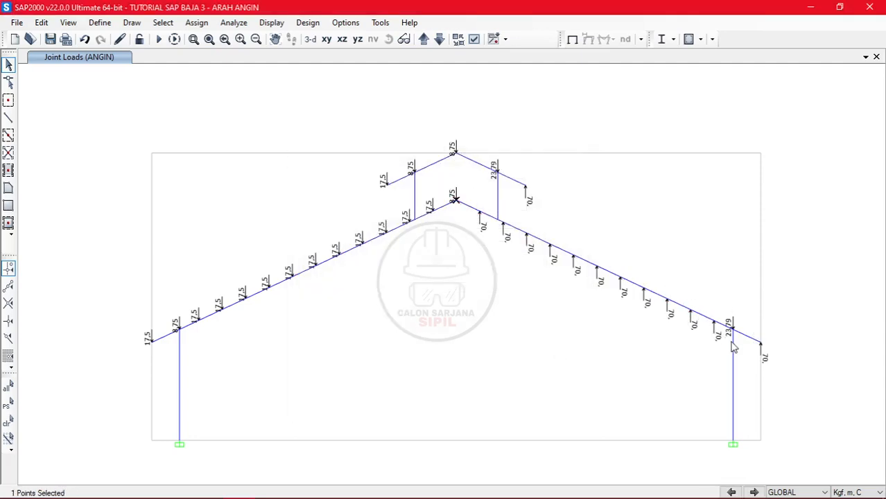
click(456, 201)
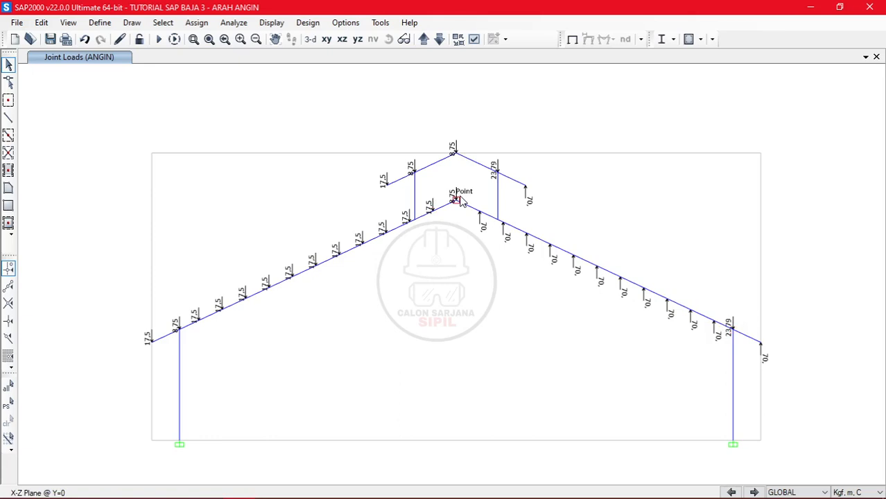
click(497, 171)
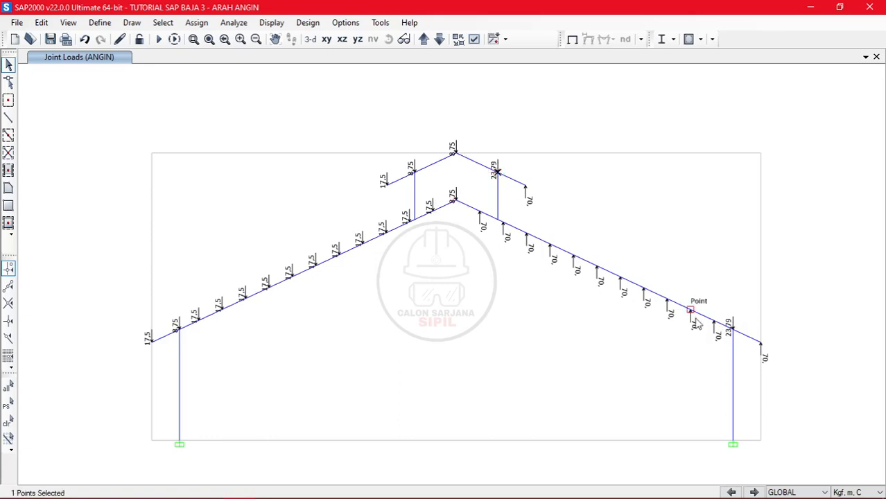
click(734, 329)
click(197, 22)
mouse_move(263, 164)
click(401, 164)
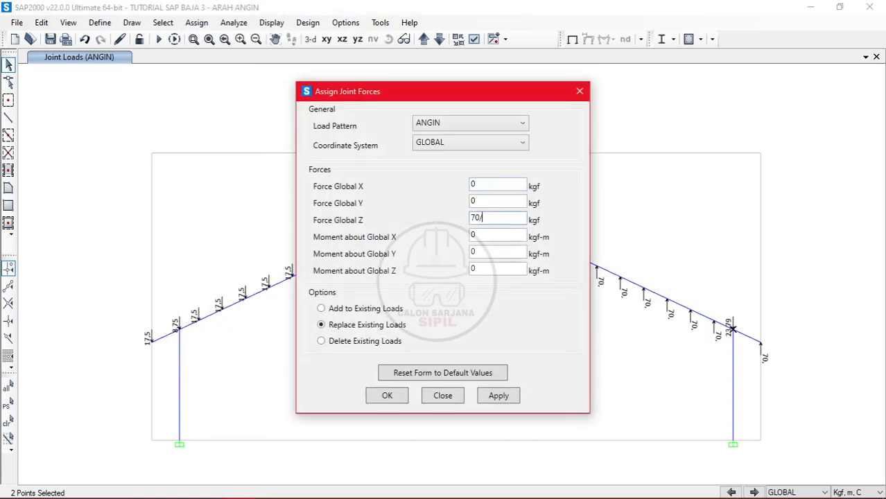
key(Tab)
click(386, 396)
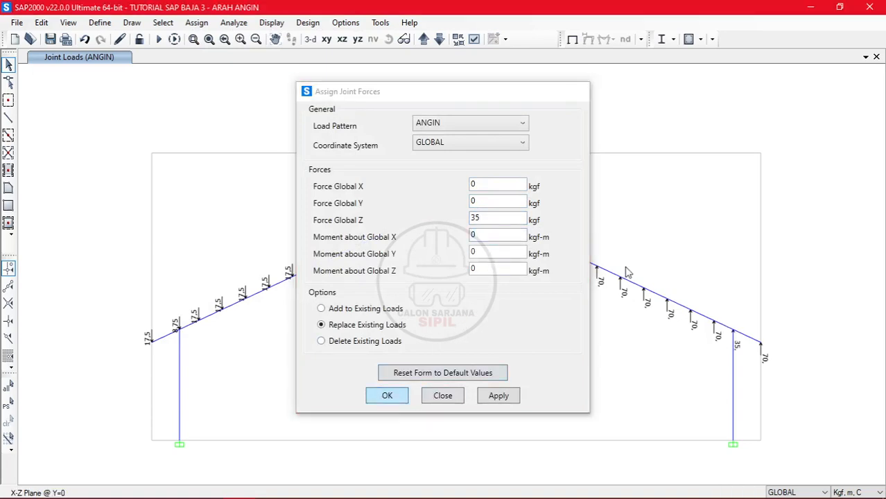
- Add an ANGIN Global Z force of 35 kgf to the existing loads at the main and raised roof ridge joints
click(454, 151)
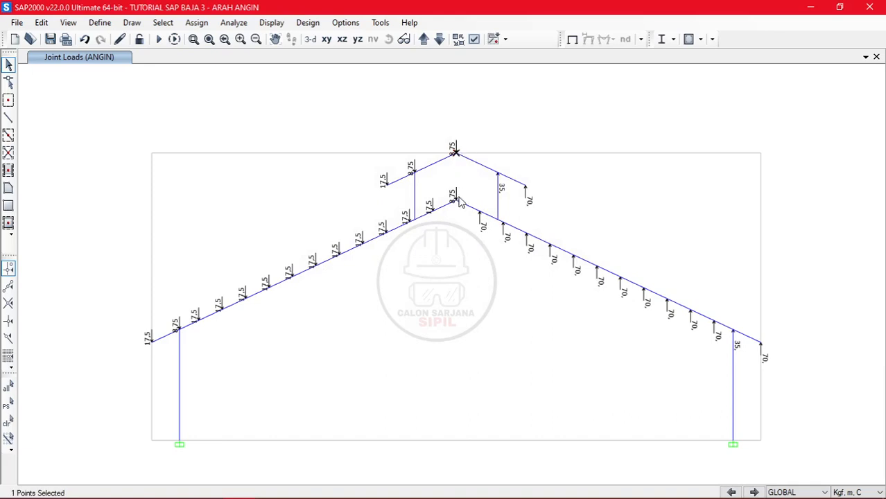
click(454, 200)
click(196, 22)
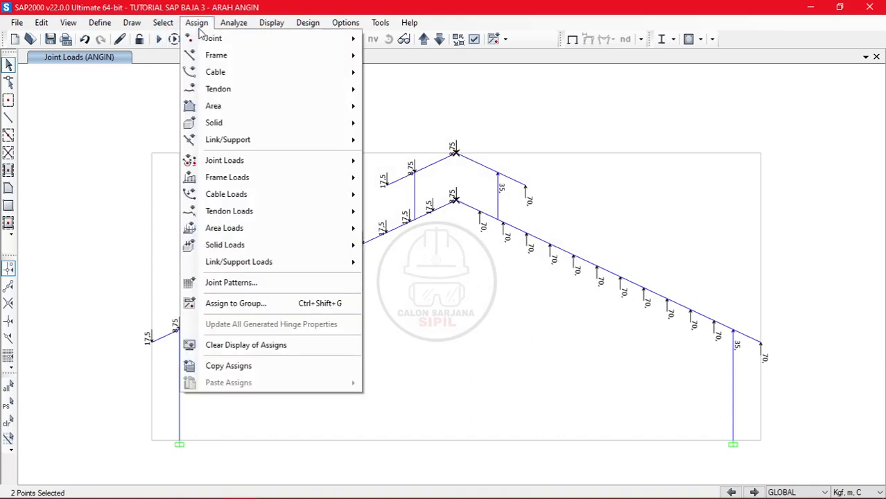
mouse_move(299, 166)
click(412, 166)
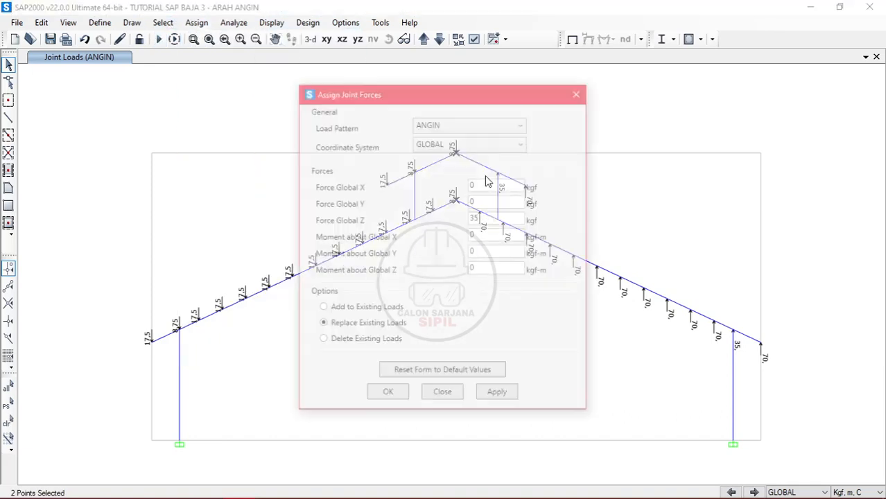
click(371, 309)
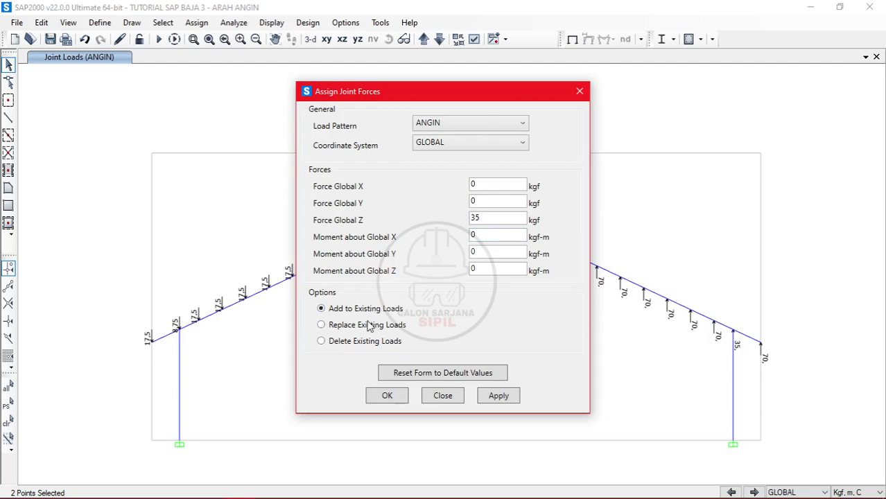
click(385, 398)
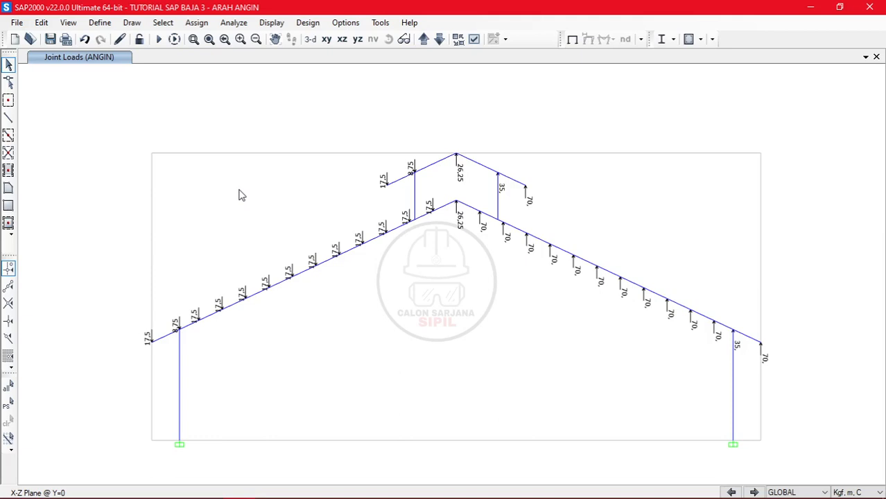
- Draw a temporary wind-direction arrow from frame lines above the left roof slope, and remove it again
click(384, 232)
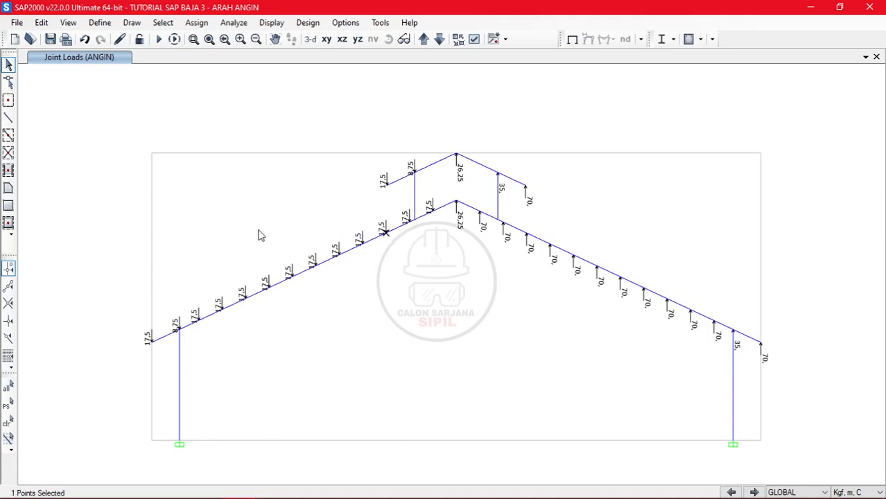
click(8, 118)
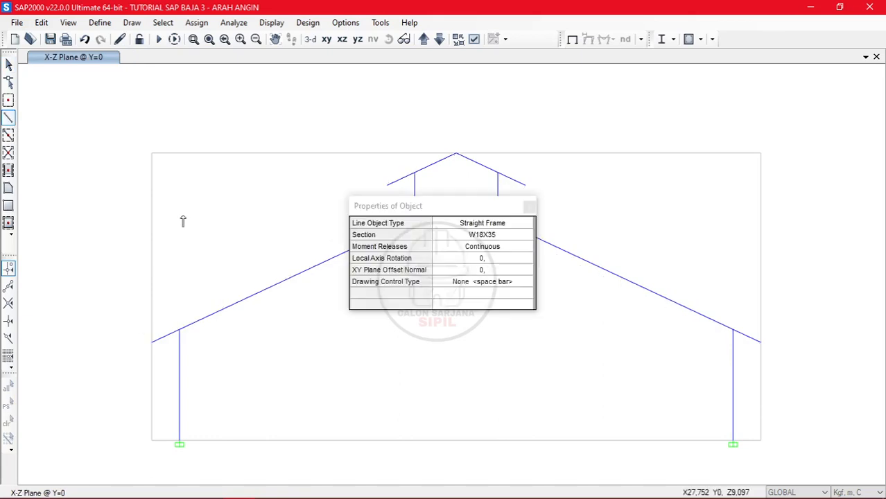
key(Escape)
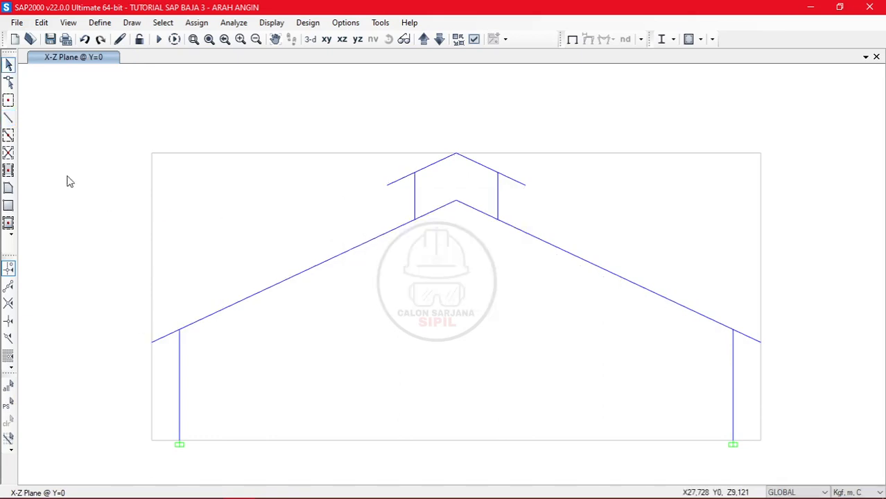
click(9, 118)
click(176, 208)
click(252, 211)
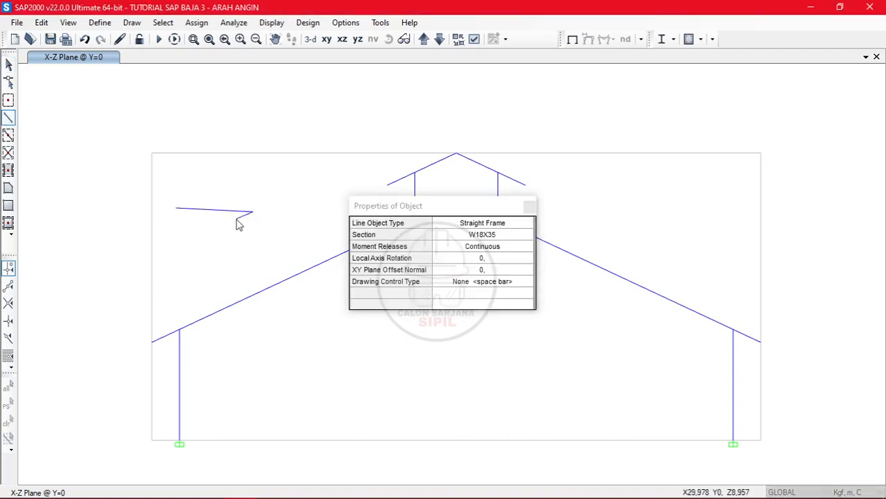
key(Escape)
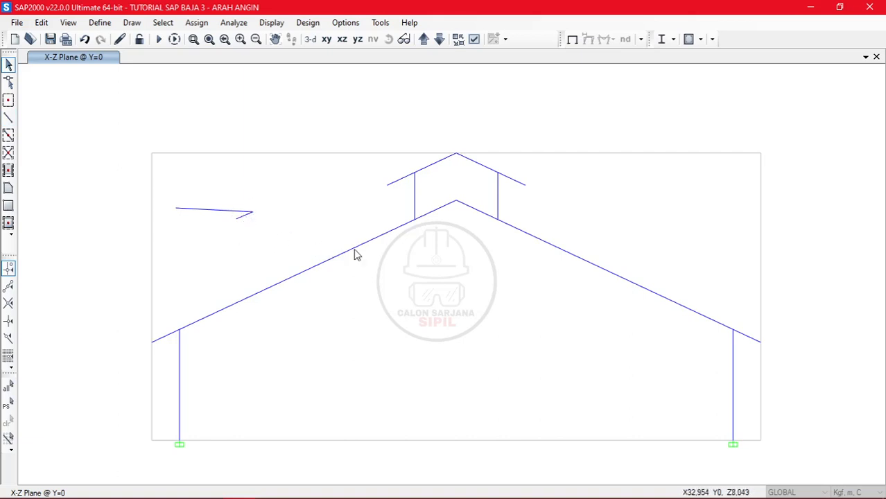
drag(258, 226, 210, 163)
key(Escape)
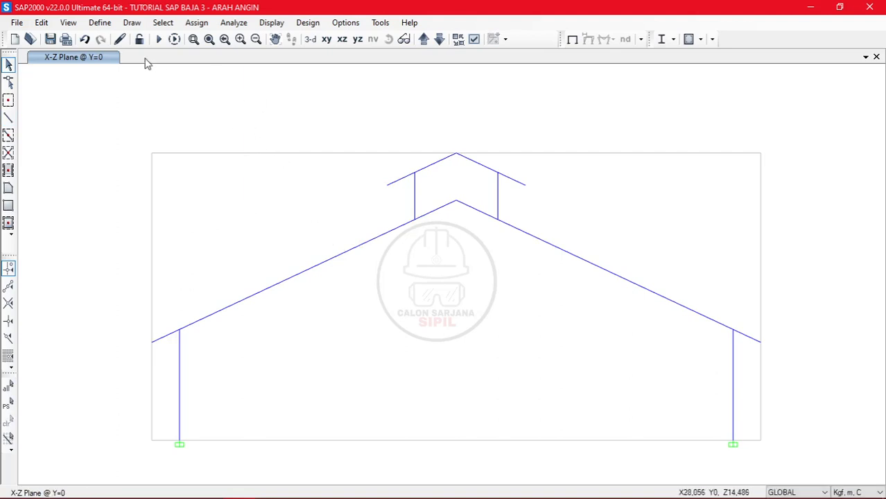
- Save the model, run the analysis of the load cases, and dismiss the analysis messages
key(ctrl+s)
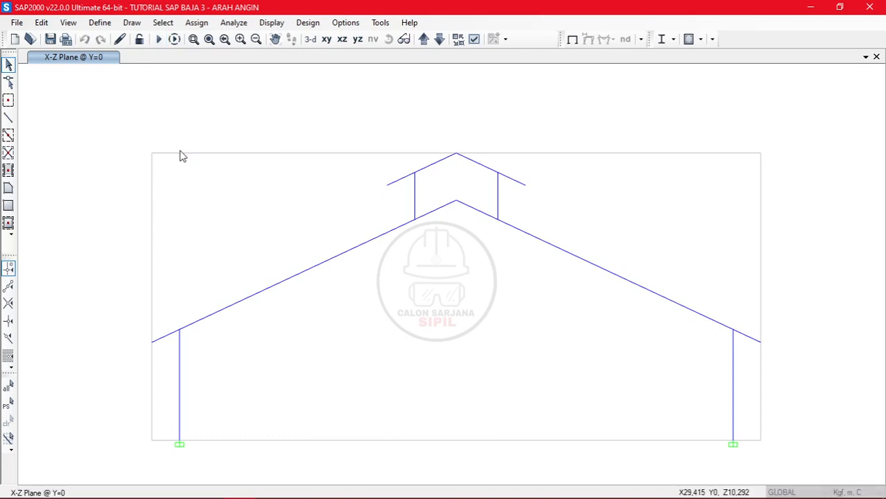
click(159, 39)
click(591, 318)
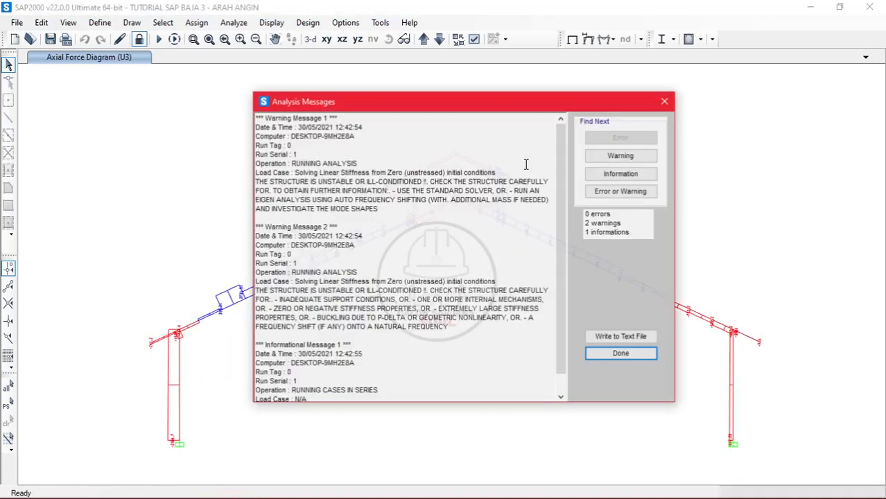
click(626, 355)
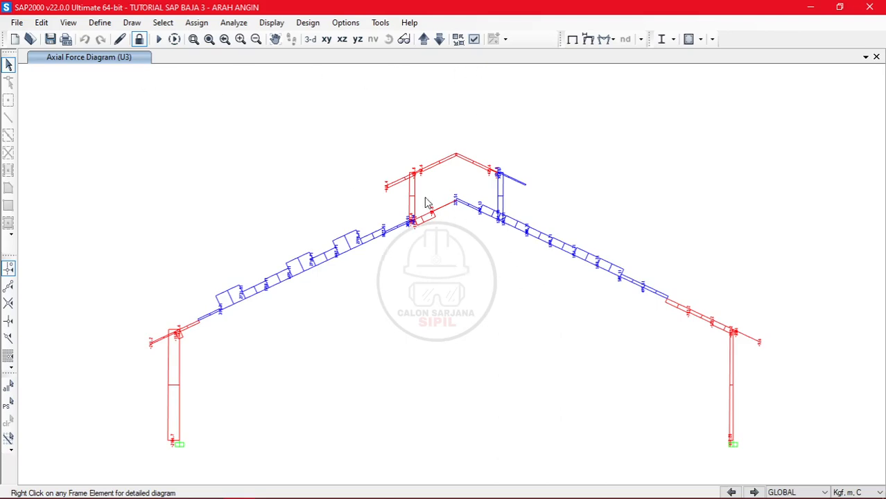
- Examine the axial force diagram along both roof slopes, the raised roof and the columns
scroll(316, 257, up, 2)
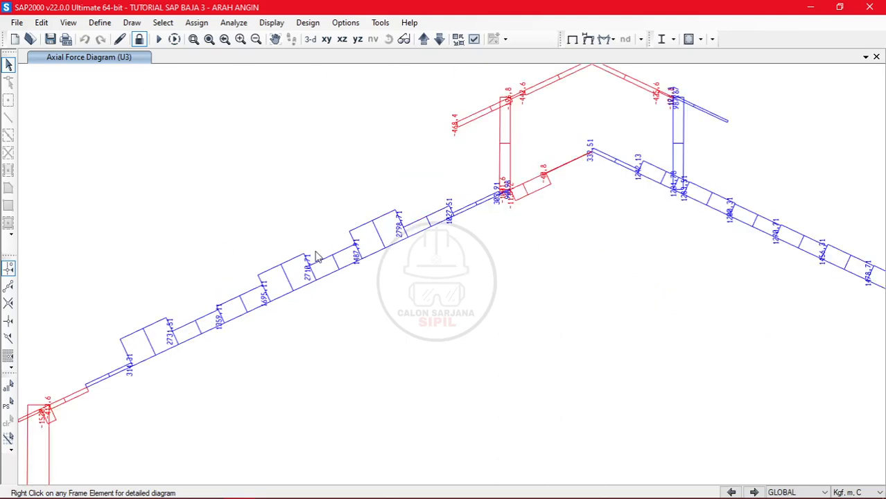
scroll(301, 278, down, 2)
scroll(299, 279, up, 4)
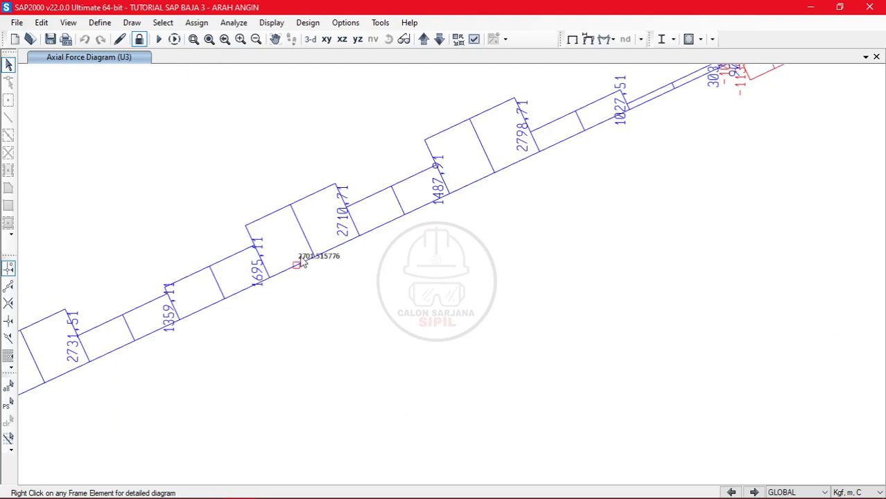
scroll(151, 330, down, 3)
scroll(390, 247, up, 2)
scroll(406, 257, down, 1)
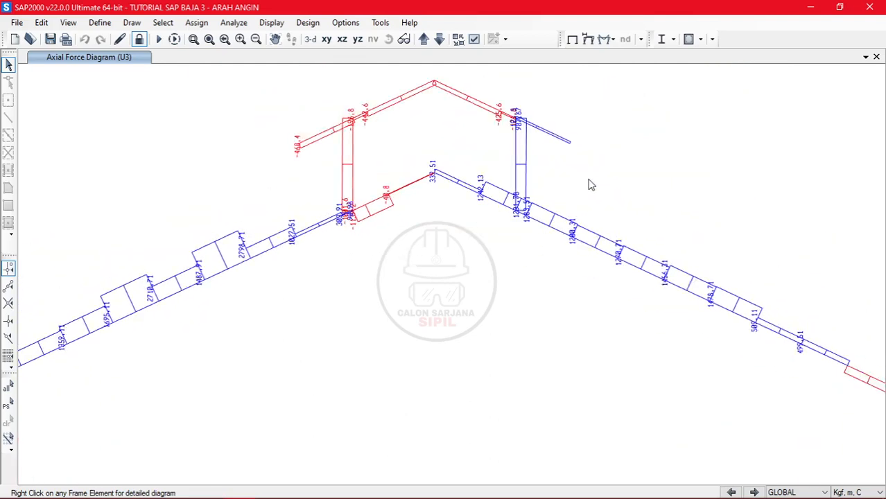
scroll(674, 92, down, 3)
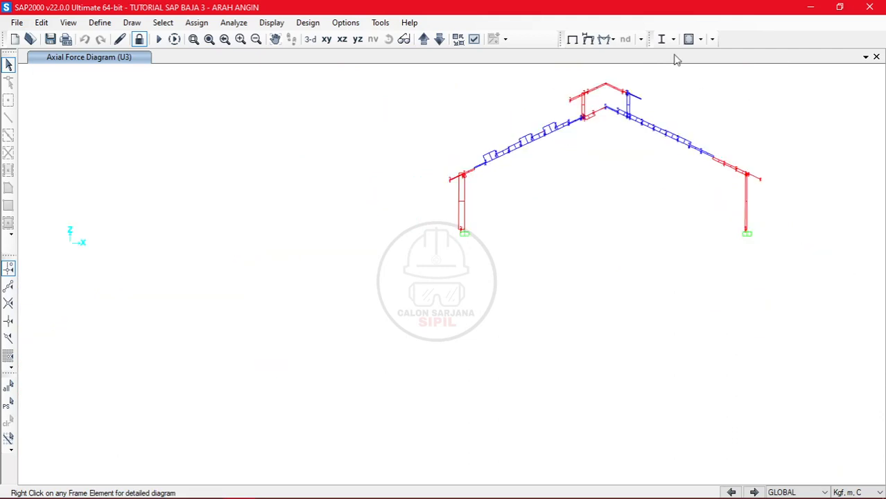
scroll(663, 114, up, 3)
click(209, 39)
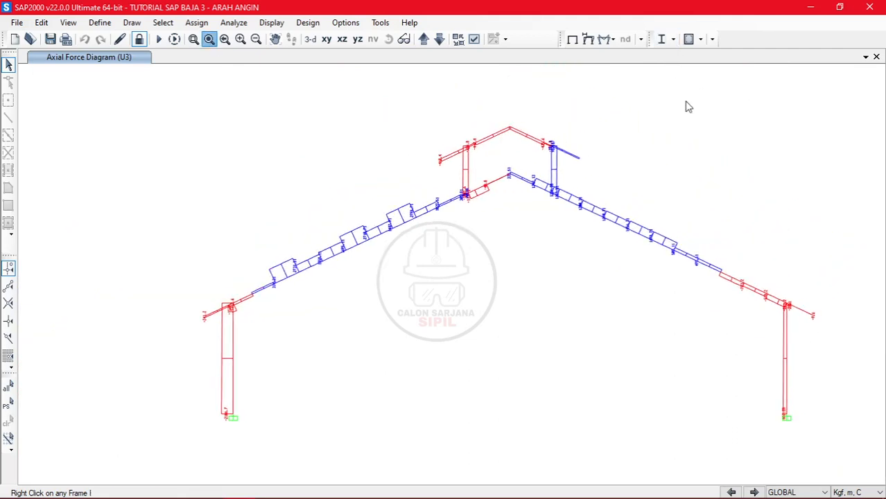
middle_drag(788, 230, 664, 233)
scroll(663, 232, up, 5)
scroll(424, 268, down, 2)
middle_drag(423, 273, 606, 224)
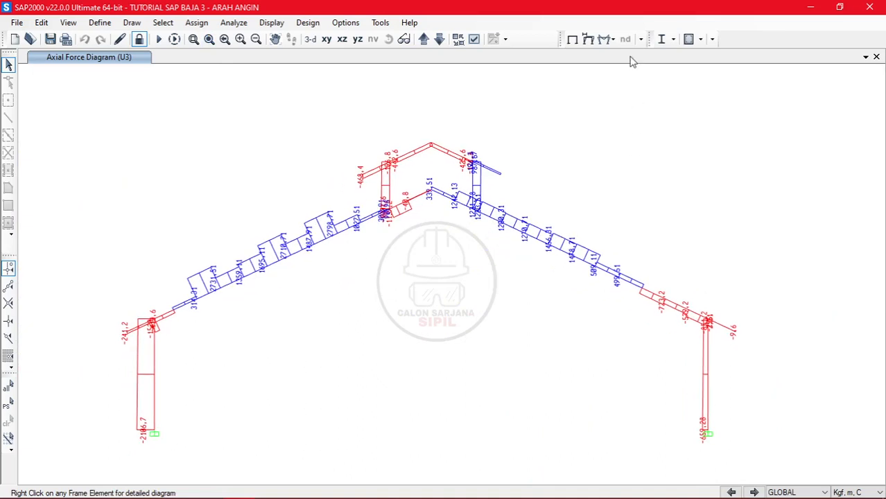
- Set the steel frame design code to AISC-LRFD93 and run the steel design check of the structure
click(663, 40)
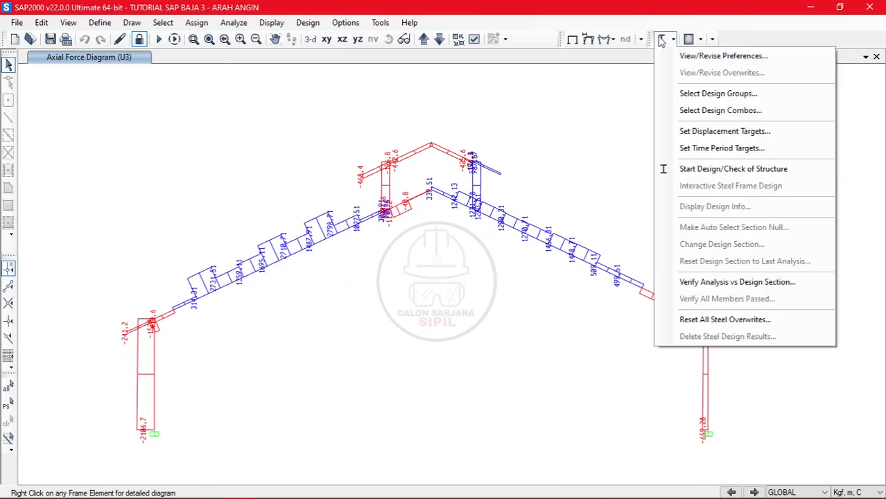
click(672, 41)
click(673, 41)
click(684, 61)
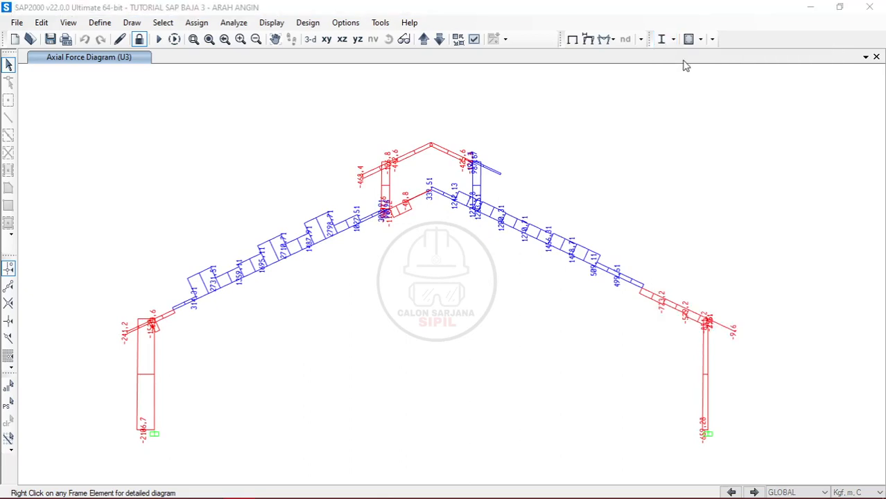
click(406, 100)
click(438, 102)
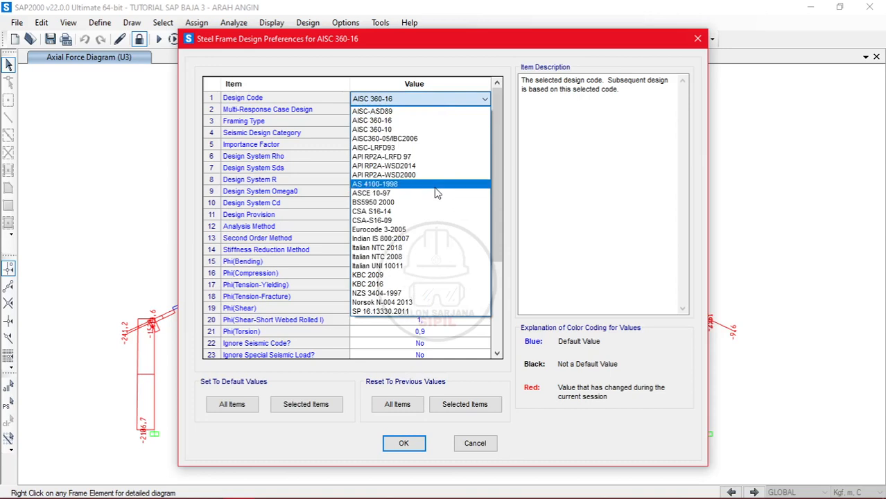
click(437, 148)
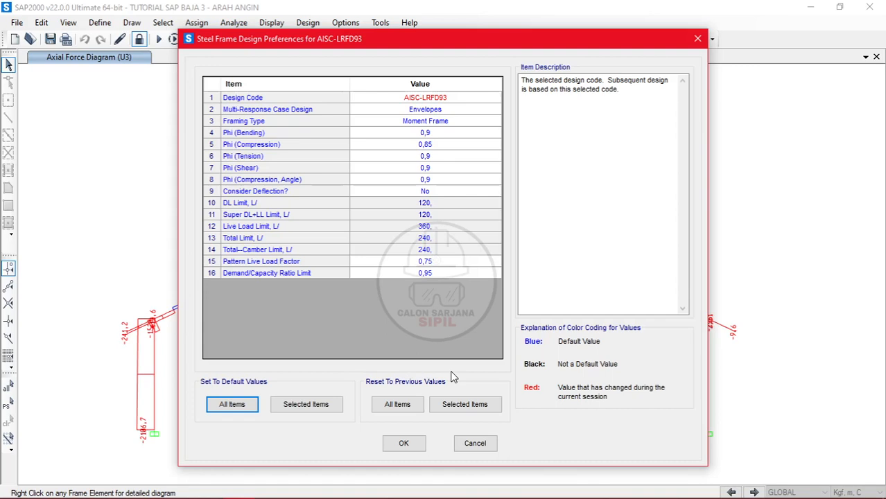
click(403, 442)
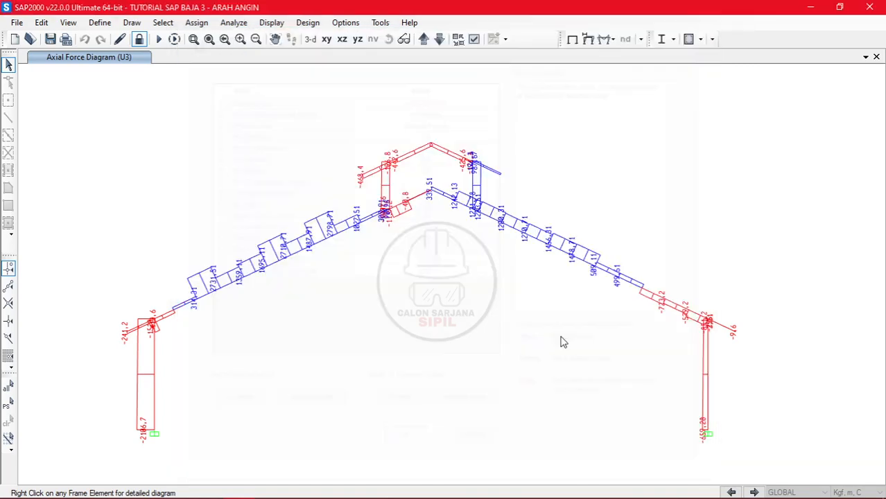
click(659, 39)
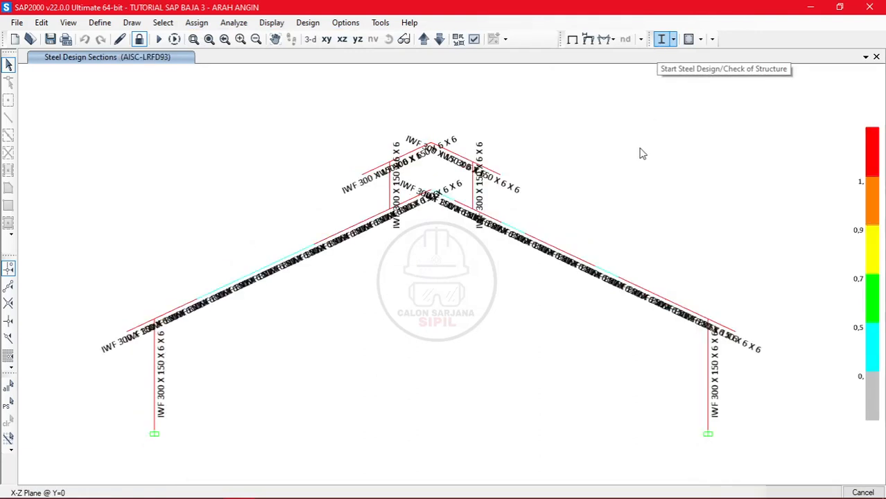
- Examine the steel design check colours and section labels along the rafters, raised roof and columns
scroll(154, 326, up, 3)
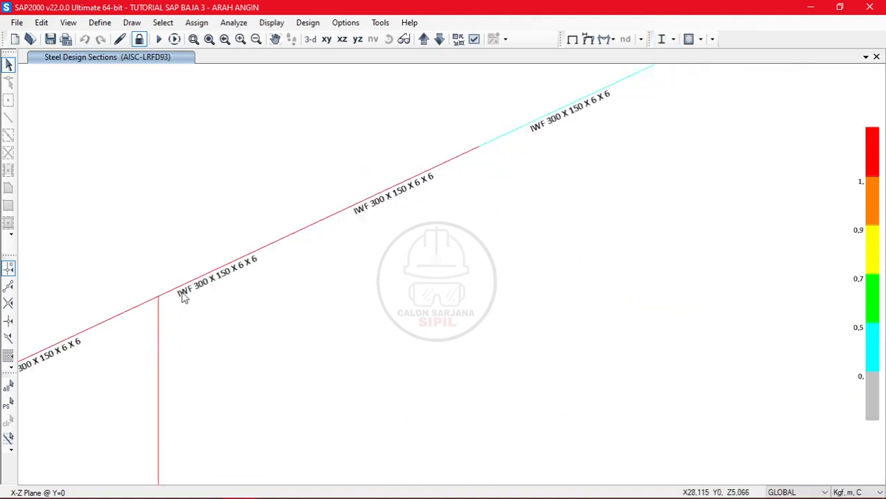
middle_drag(532, 138, 286, 348)
middle_drag(685, 144, 232, 392)
middle_drag(703, 172, 236, 342)
middle_drag(691, 213, 354, 401)
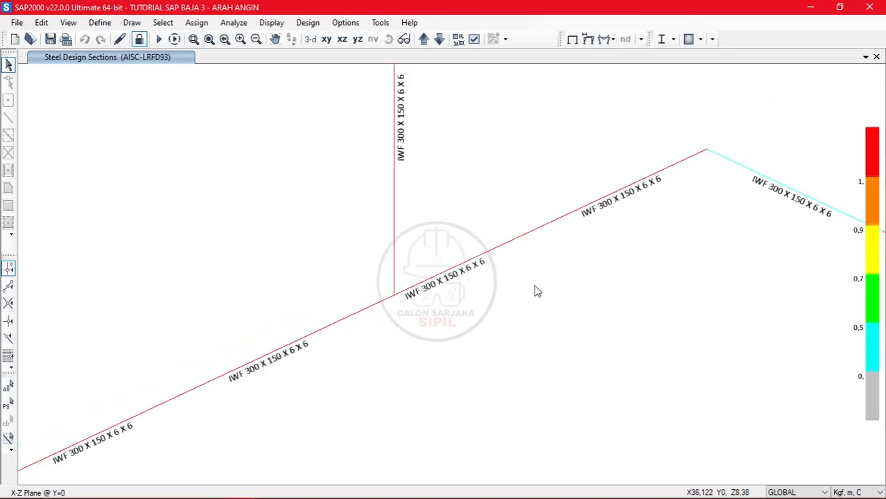
scroll(534, 291, down, 3)
middle_drag(781, 301, 507, 289)
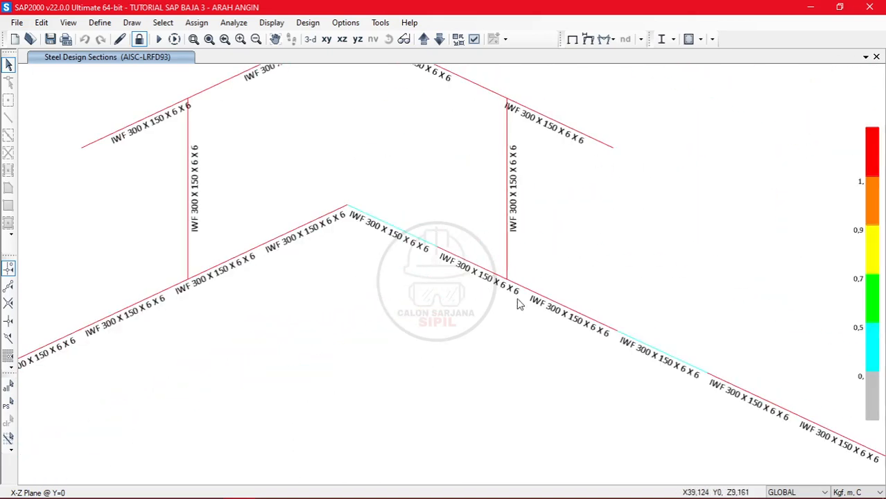
middle_drag(694, 434, 295, 245)
middle_drag(578, 340, 414, 300)
scroll(531, 340, down, 5)
middle_drag(548, 336, 532, 198)
middle_drag(378, 324, 489, 333)
scroll(443, 262, up, 3)
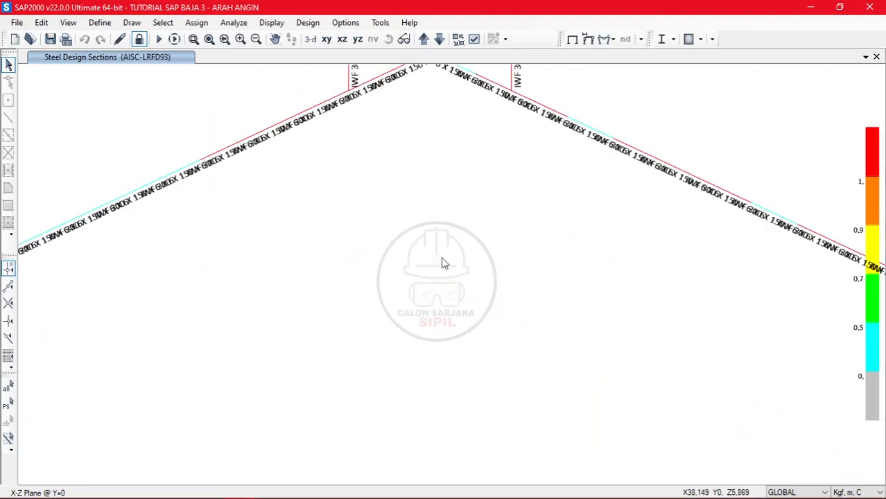
scroll(444, 264, down, 3)
middle_drag(447, 245, 449, 258)
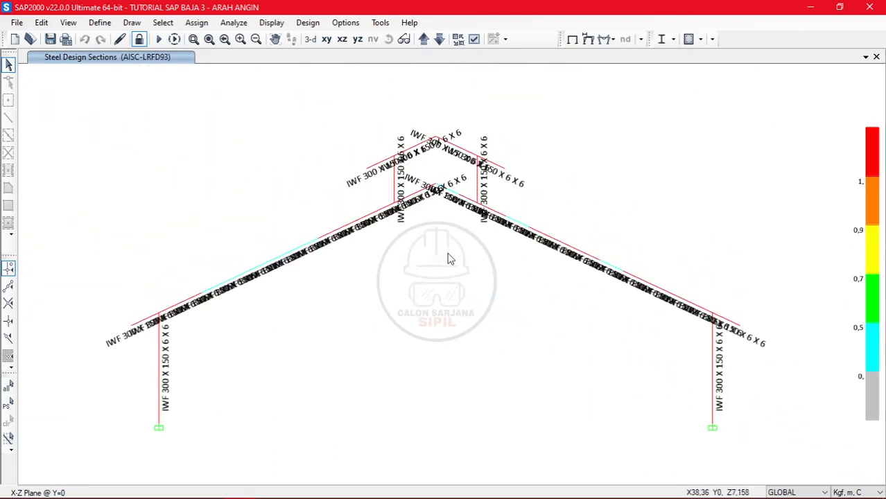